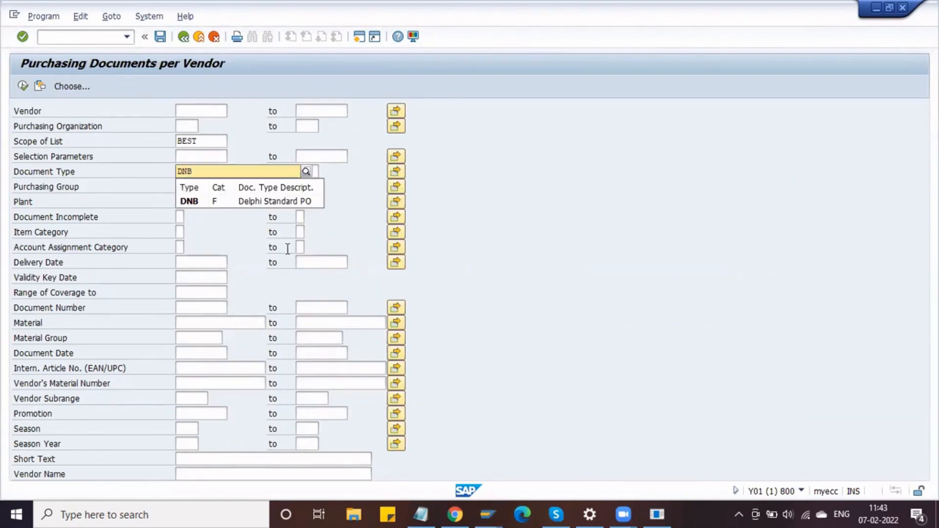
- Run the Purchasing Documents per Vendor report for document type DNB and purchasing group DPG
{"action": "left_click", "coordinate": [242, 200]}
{"action": "left_click", "coordinate": [190, 185]}
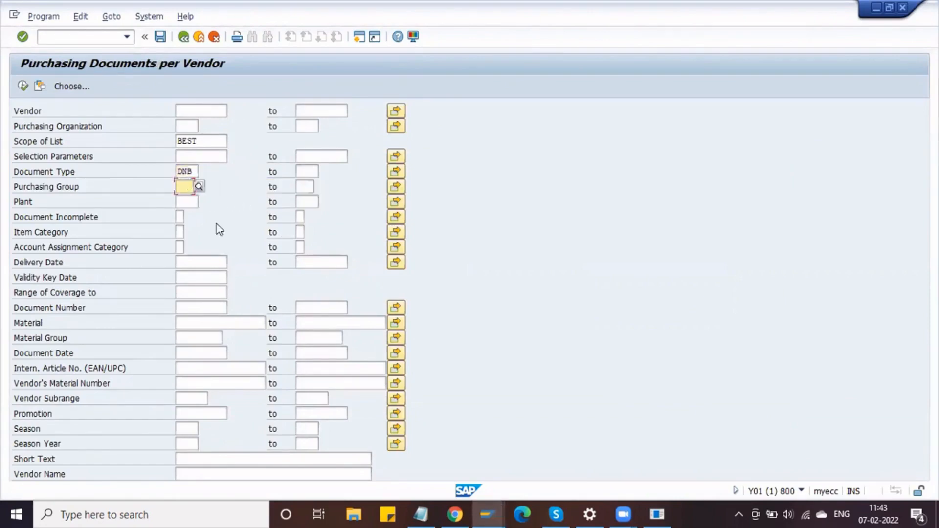
{"action": "type", "text": "DPG"}
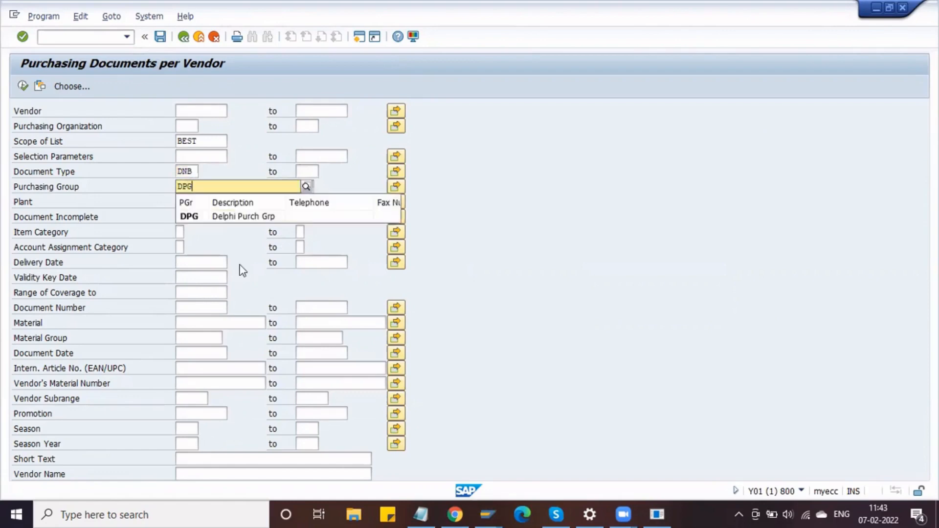
{"action": "key", "text": "Return"}
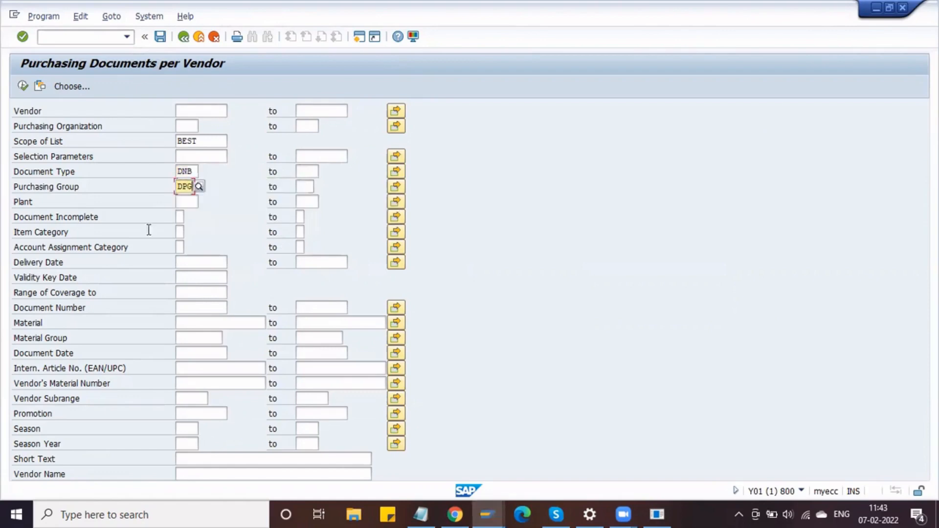
{"action": "left_click", "coordinate": [22, 87]}
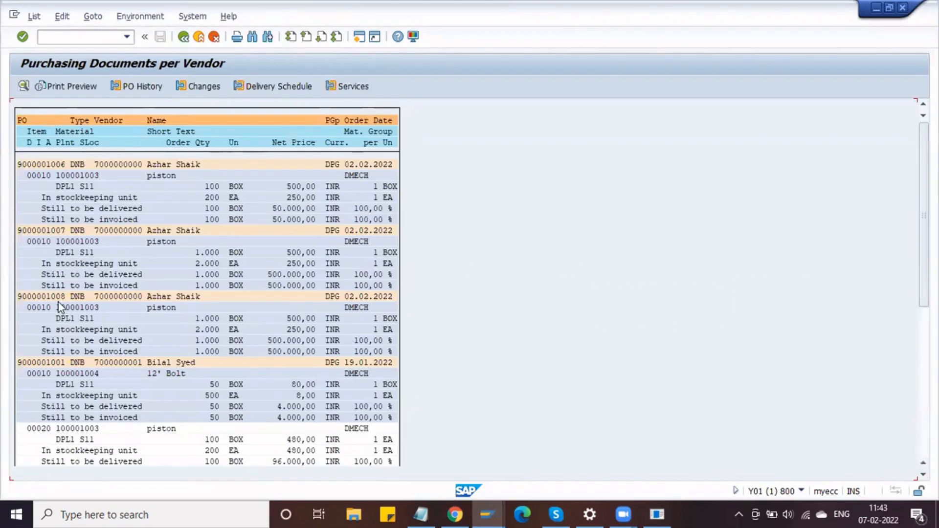
- Open the Delphi Standard purchase order from the report and expand its item details
{"action": "double_click", "coordinate": [55, 362]}
{"action": "left_click", "coordinate": [206, 172]}
{"action": "left_click", "coordinate": [18, 460]}
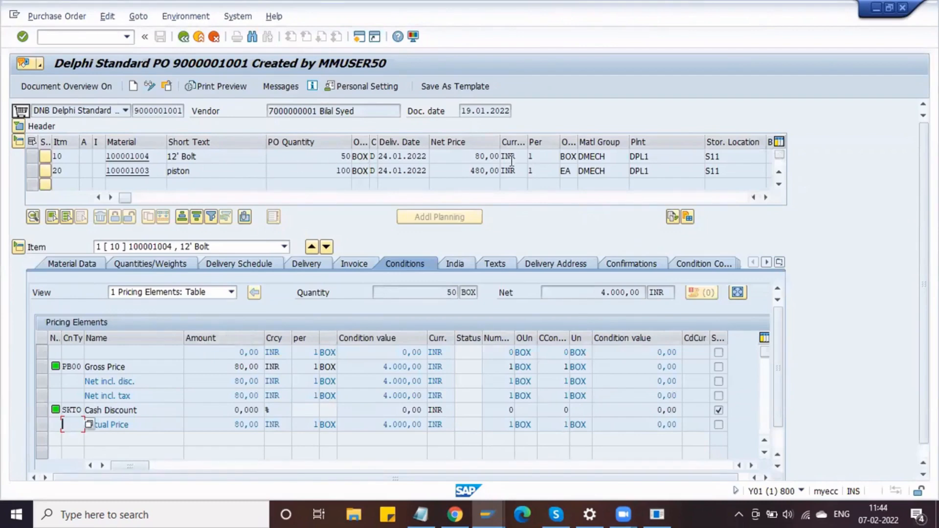
- Review item 10's 80,00 net price and its Gross Price and Cash Discount conditions
{"action": "left_click_drag", "start_coordinate": [465, 156], "coordinate": [510, 175]}
{"action": "left_click", "coordinate": [228, 356]}
{"action": "left_click_drag", "start_coordinate": [143, 366], "coordinate": [58, 368]}
{"action": "left_click", "coordinate": [135, 372]}
{"action": "left_click_drag", "start_coordinate": [143, 368], "coordinate": [78, 367]}
{"action": "left_click", "coordinate": [78, 410]}
{"action": "left_click_drag", "start_coordinate": [166, 410], "coordinate": [65, 409]}
{"action": "left_click", "coordinate": [232, 367]}
{"action": "left_click_drag", "start_coordinate": [231, 370], "coordinate": [252, 371]}
{"action": "key", "text": "End"}
{"action": "left_click", "coordinate": [253, 371]}
- Widen the condition type column and compare the PB00 and SKTO condition types
{"action": "left_click", "coordinate": [468, 157]}
{"action": "left_click_drag", "start_coordinate": [233, 367], "coordinate": [264, 367]}
{"action": "left_click", "coordinate": [265, 366]}
{"action": "left_click", "coordinate": [84, 366]}
{"action": "left_click_drag", "start_coordinate": [84, 348], "coordinate": [53, 367]}
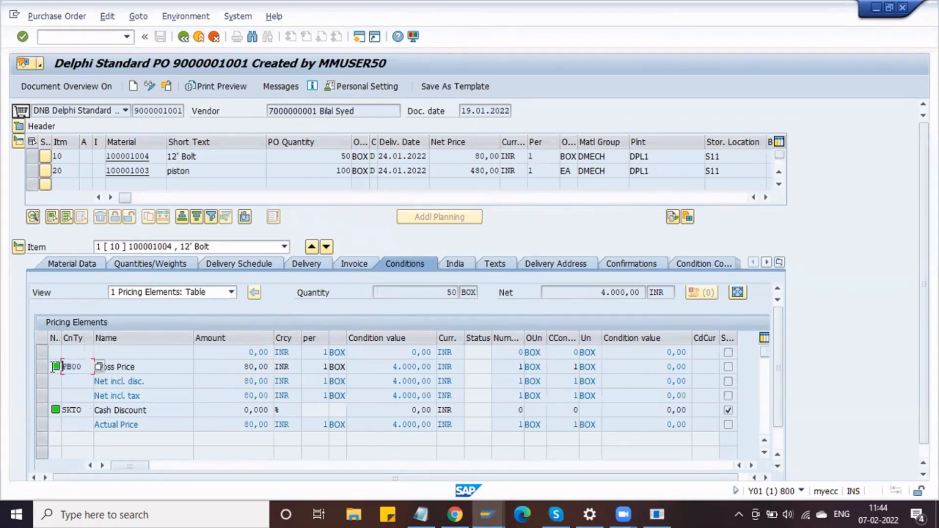
{"action": "left_click", "coordinate": [92, 413]}
{"action": "left_click", "coordinate": [84, 410]}
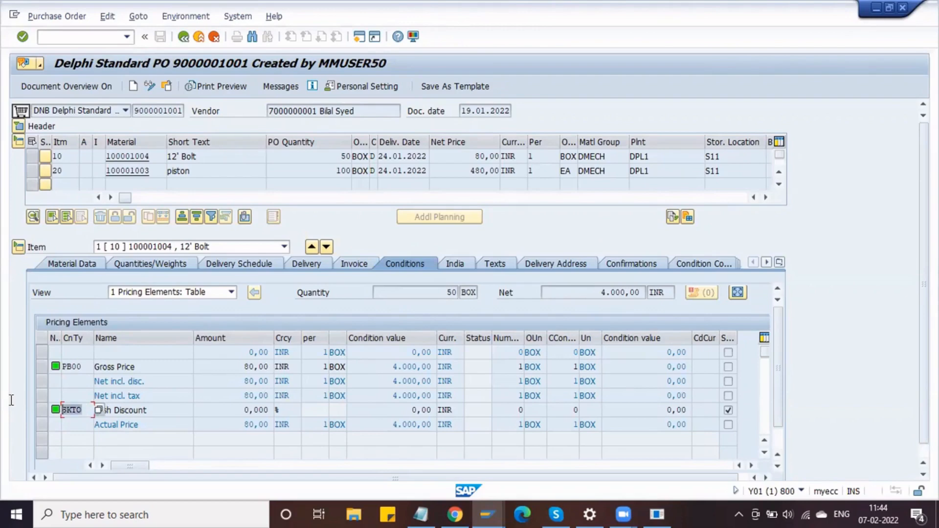
{"action": "left_click", "coordinate": [85, 364]}
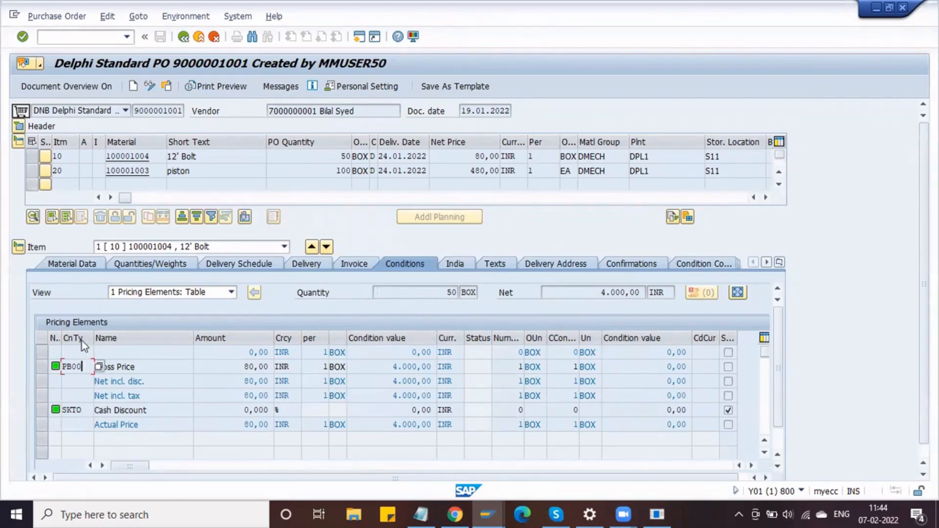
{"action": "left_click", "coordinate": [85, 414]}
{"action": "left_click", "coordinate": [94, 367]}
- Start a Notepad note headed 'Pricing Procedure:' and switch back to the SAP order
{"action": "left_click", "coordinate": [420, 515]}
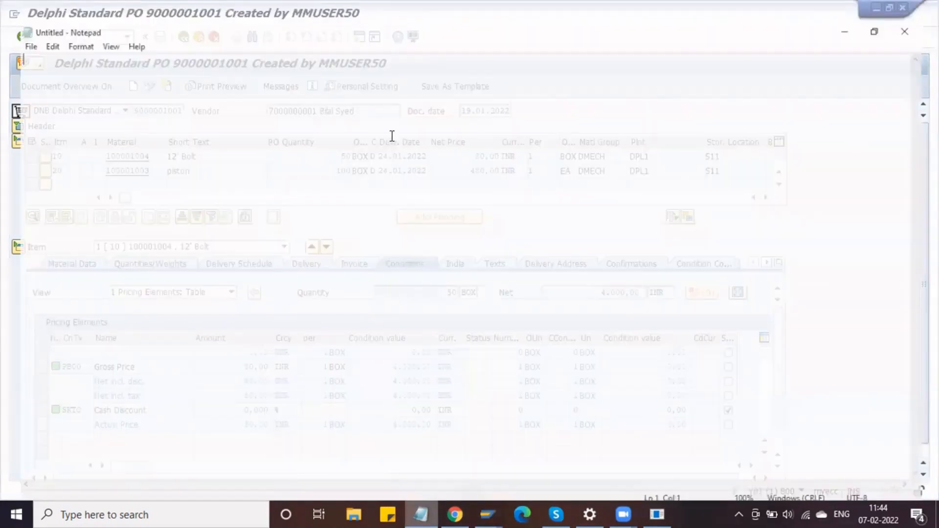
{"action": "type", "text": "Pr"}
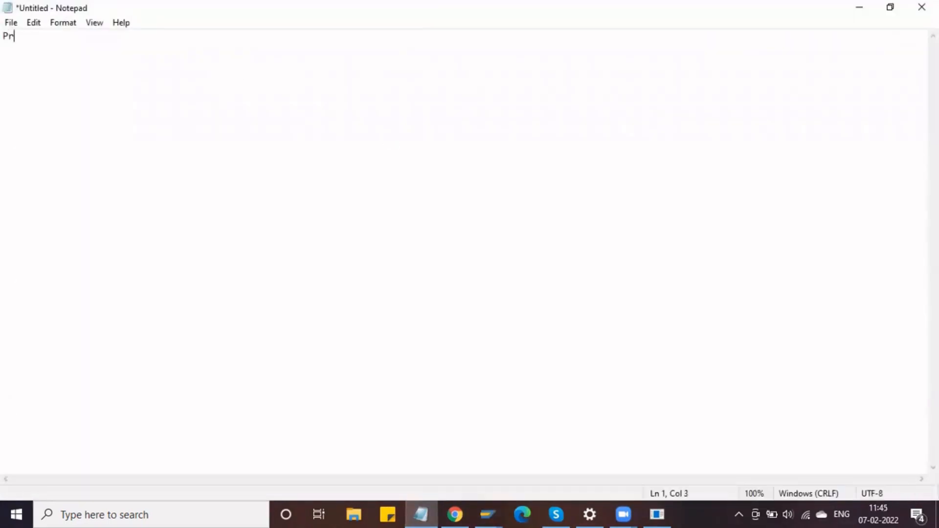
{"action": "type", "text": "icing Procedur"}
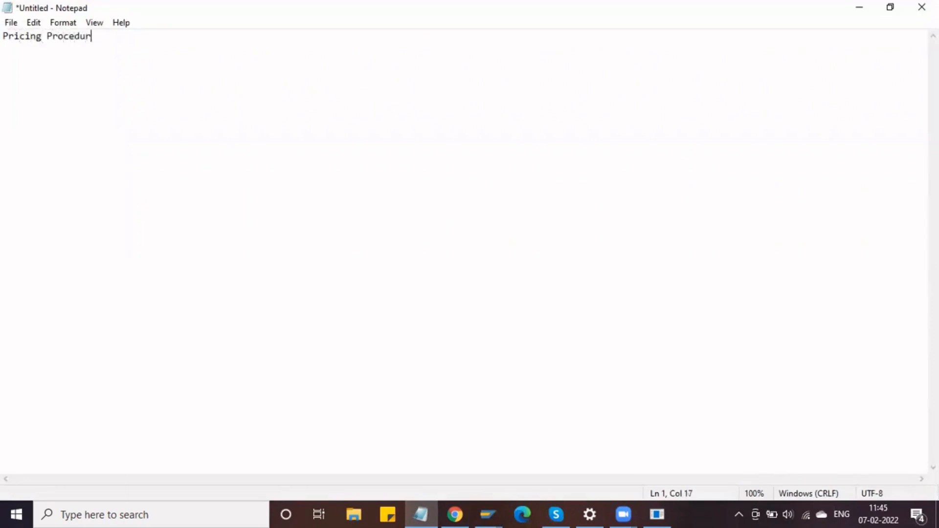
{"action": "type", "text": "e:"}
{"action": "key", "text": "alt+Tab"}
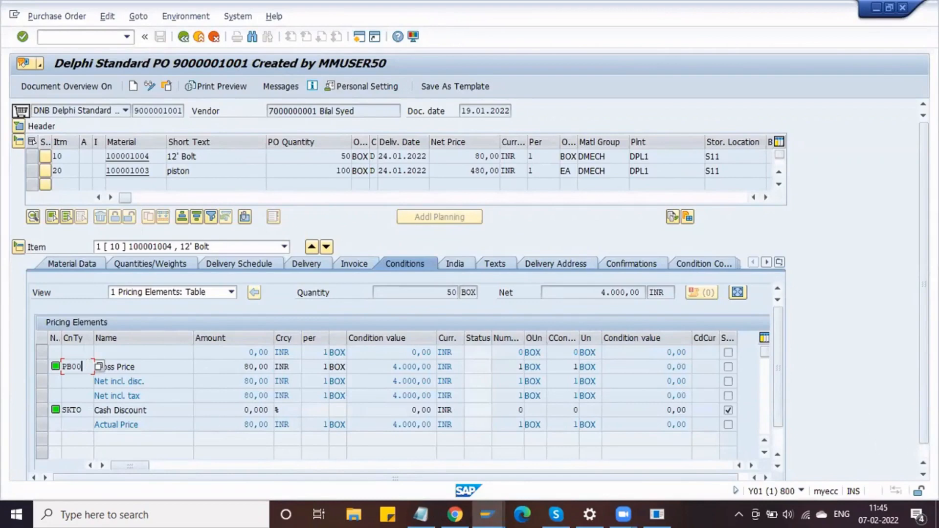
- Open the item's pricing analysis and select procedure RM0000
{"action": "left_click", "coordinate": [922, 474]}
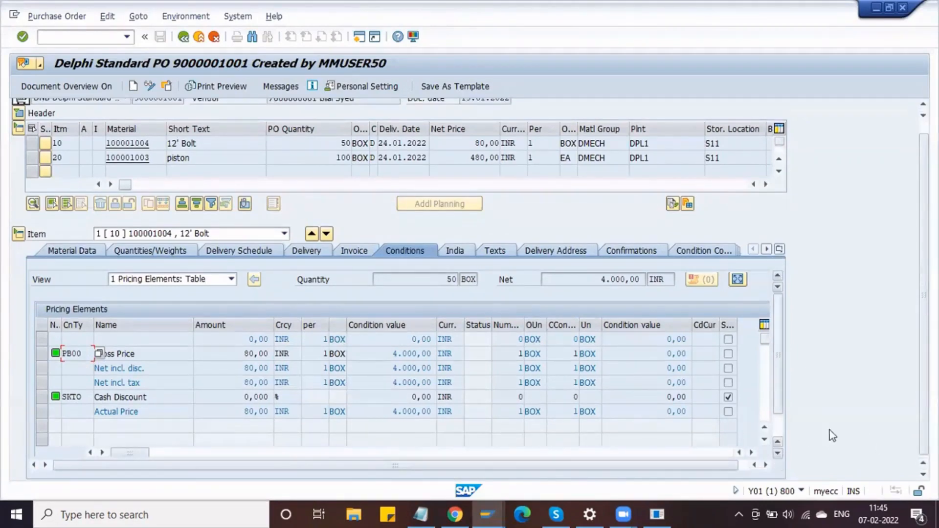
{"action": "left_click", "coordinate": [777, 436]}
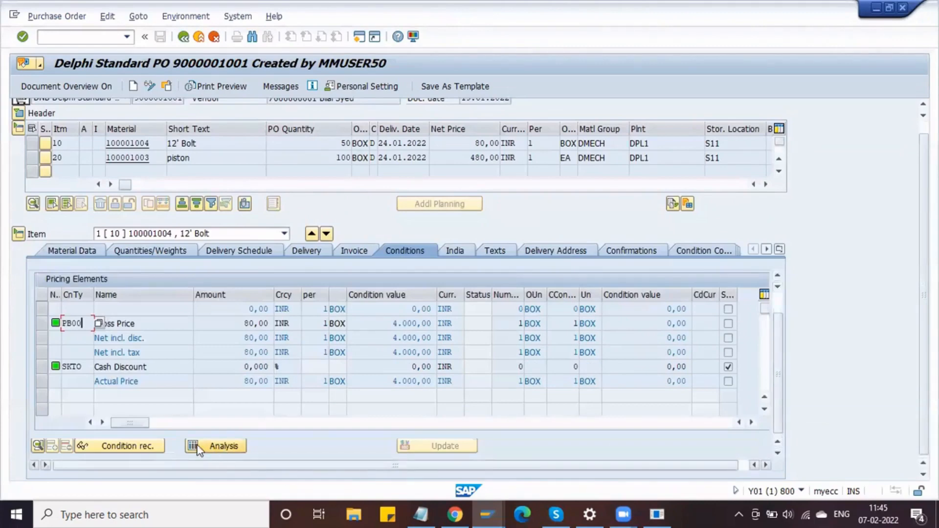
{"action": "left_click", "coordinate": [220, 447]}
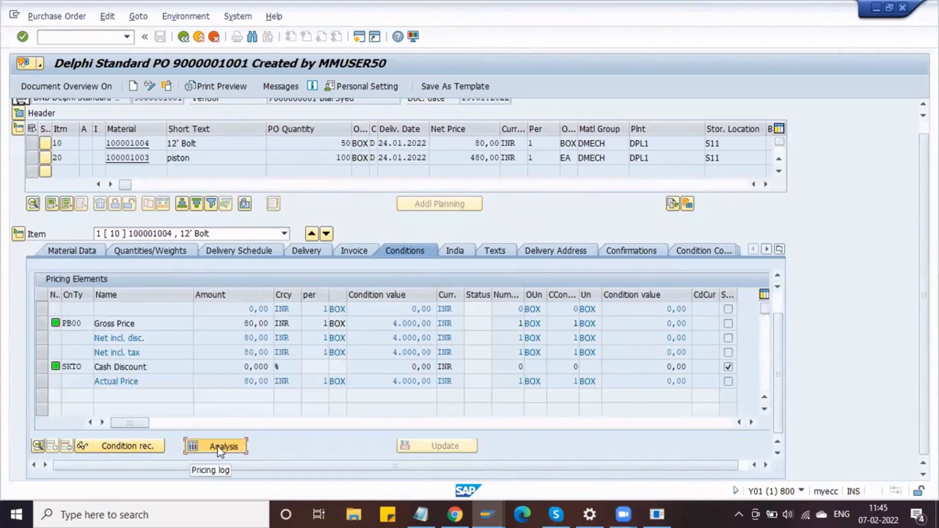
{"action": "left_click", "coordinate": [220, 447]}
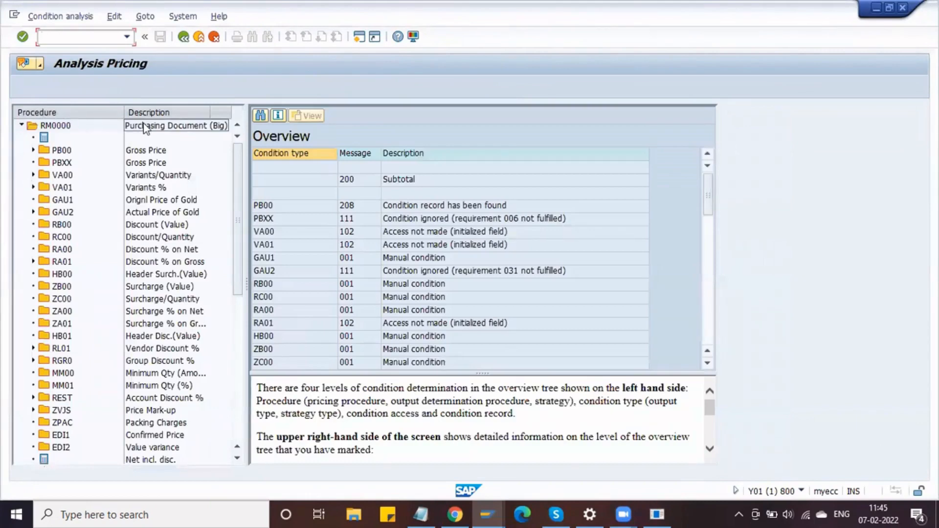
{"action": "left_click", "coordinate": [55, 125]}
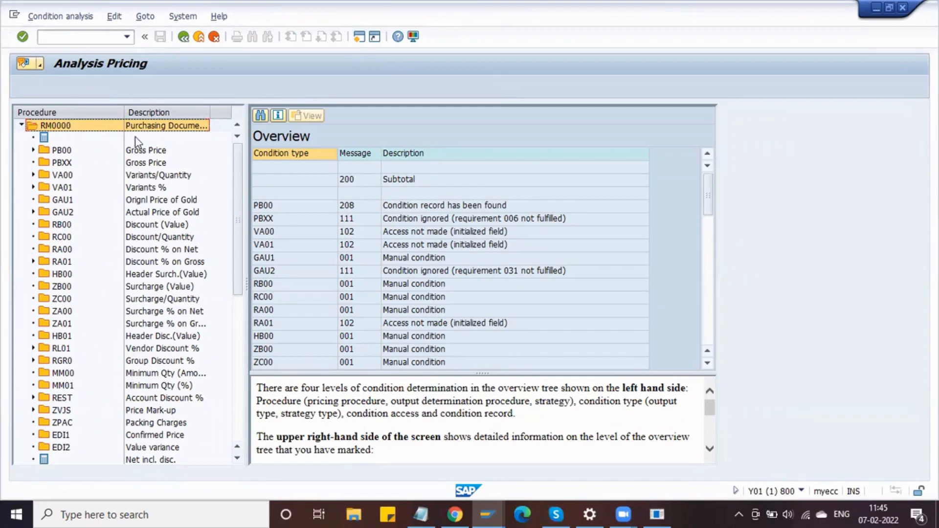
- Expand and review the PB00 condition's accesses, then collapse them
{"action": "double_click", "coordinate": [145, 151]}
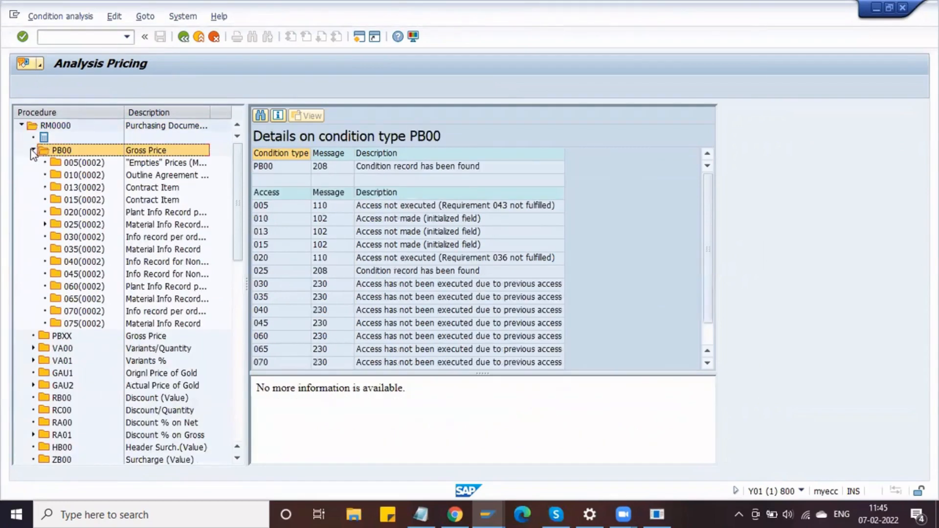
{"action": "left_click", "coordinate": [33, 150]}
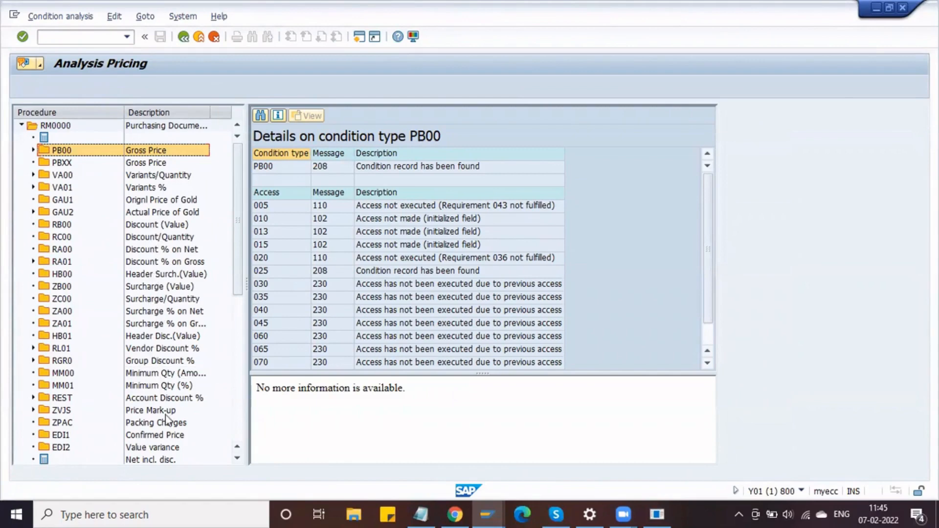
{"action": "scroll", "coordinate": [169, 425], "scroll_direction": "down", "scroll_amount": 4}
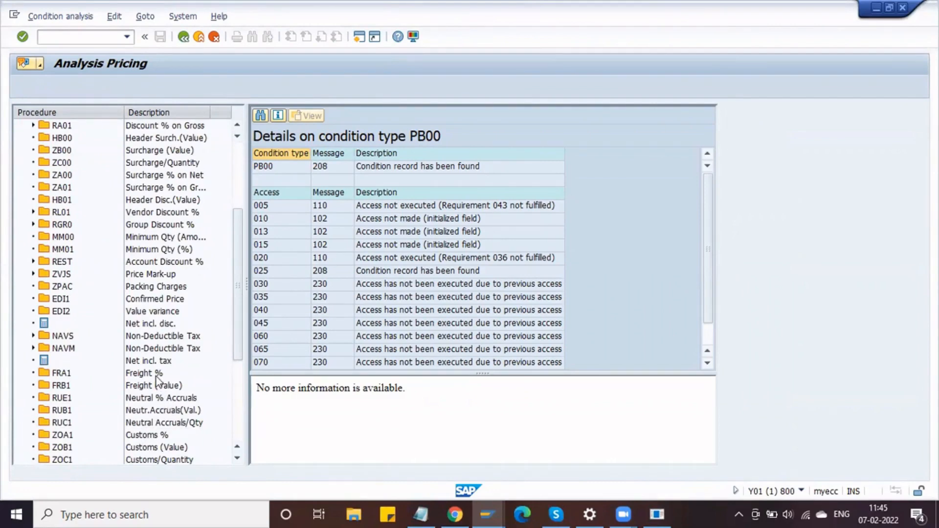
{"action": "scroll", "coordinate": [157, 377], "scroll_direction": "down", "scroll_amount": 4}
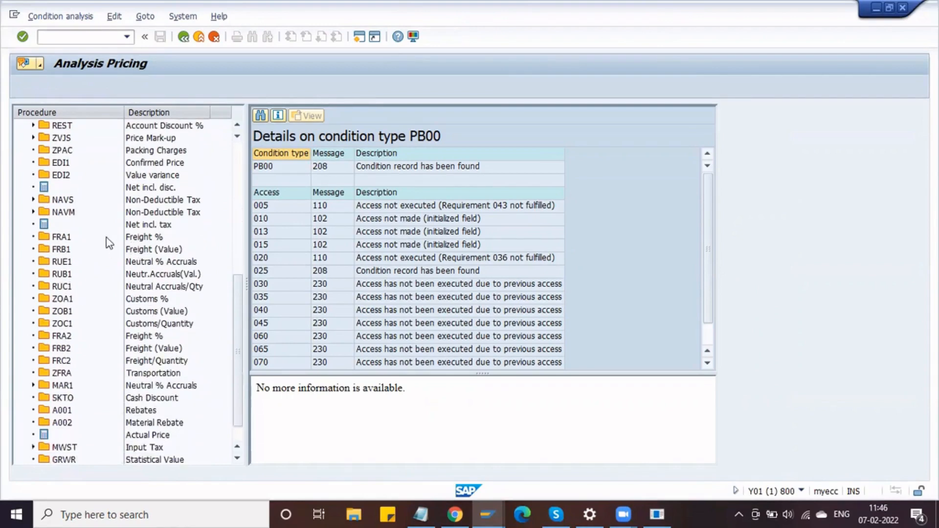
{"action": "scroll", "coordinate": [153, 340], "scroll_direction": "down", "scroll_amount": 1}
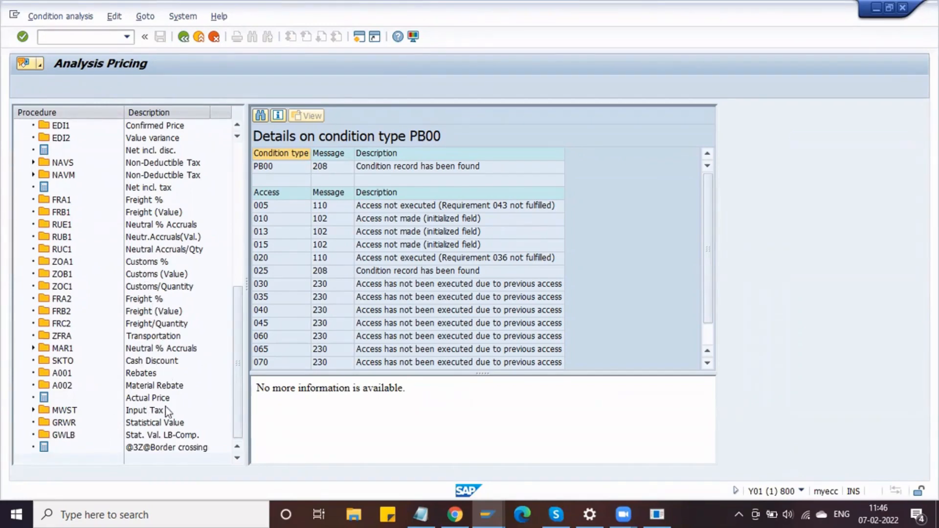
{"action": "scroll", "coordinate": [141, 346], "scroll_direction": "up", "scroll_amount": 4}
{"action": "scroll", "coordinate": [141, 347], "scroll_direction": "down", "scroll_amount": 4}
- Expand MWST's accesses, then return to the RM0000 procedure overview
{"action": "left_click", "coordinate": [143, 412]}
{"action": "double_click", "coordinate": [143, 411]}
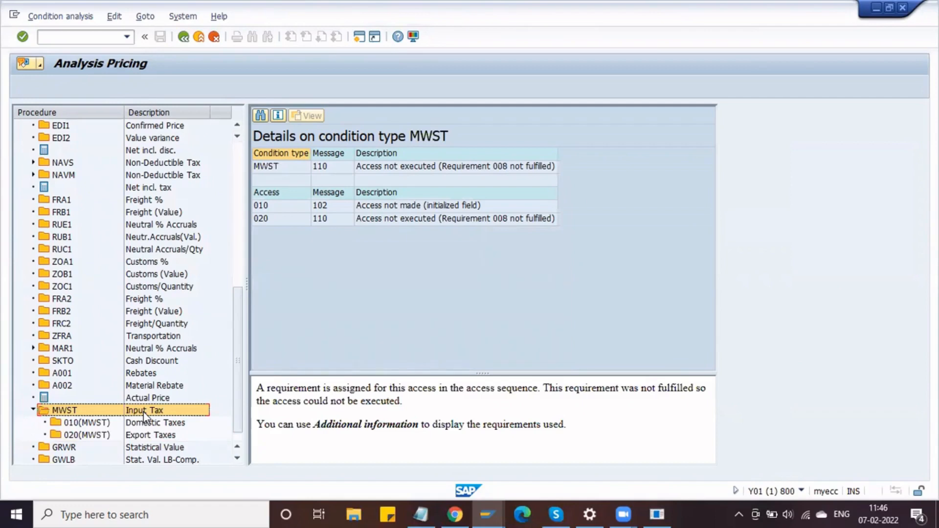
{"action": "left_click", "coordinate": [33, 410]}
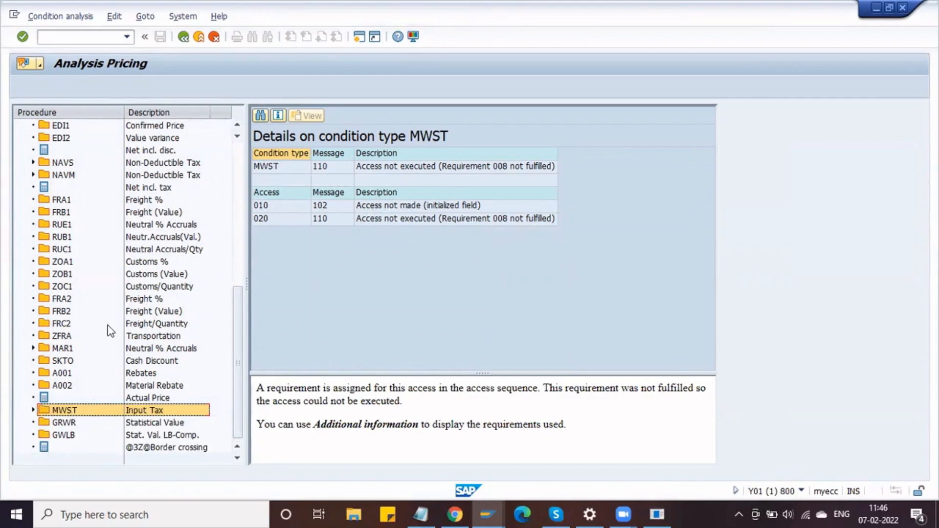
{"action": "scroll", "coordinate": [110, 330], "scroll_direction": "up", "scroll_amount": 6}
{"action": "scroll", "coordinate": [110, 330], "scroll_direction": "up", "scroll_amount": 2}
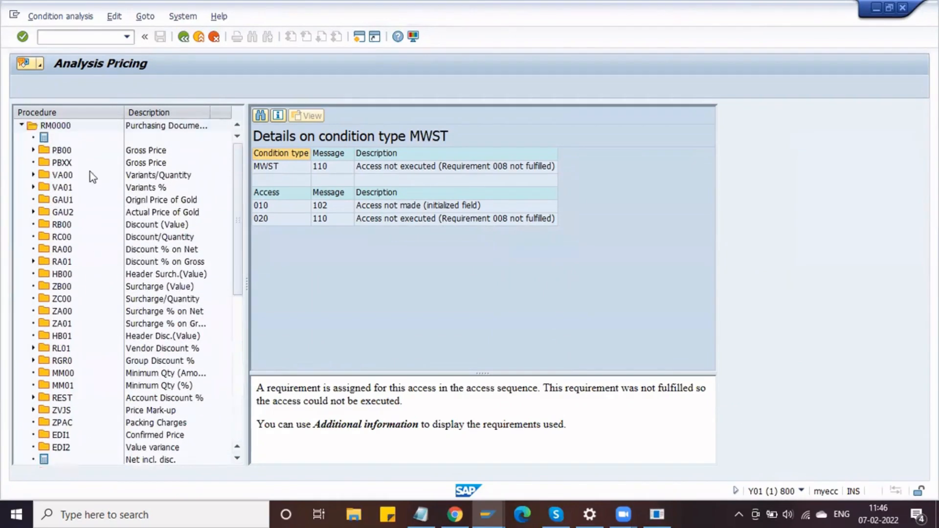
{"action": "left_click", "coordinate": [58, 124]}
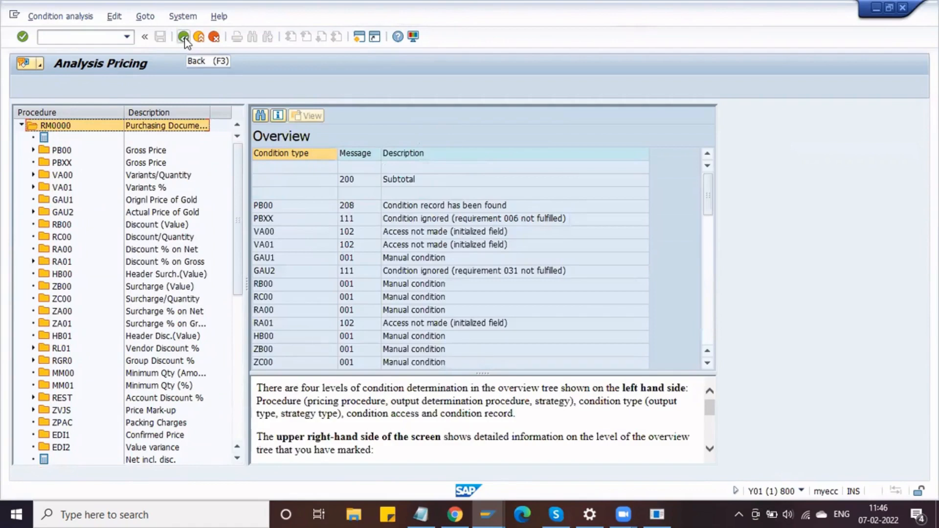
{"action": "key", "text": "alt+Tab"}
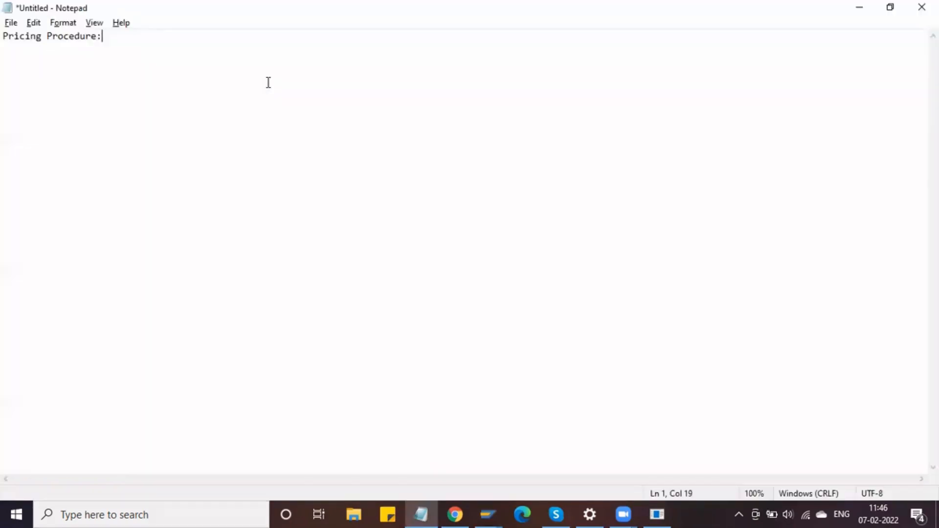
{"action": "key", "text": "alt+Tab"}
{"action": "key", "text": "alt+Tab"}
{"action": "left_click", "coordinate": [488, 514]}
{"action": "left_click", "coordinate": [511, 491]}
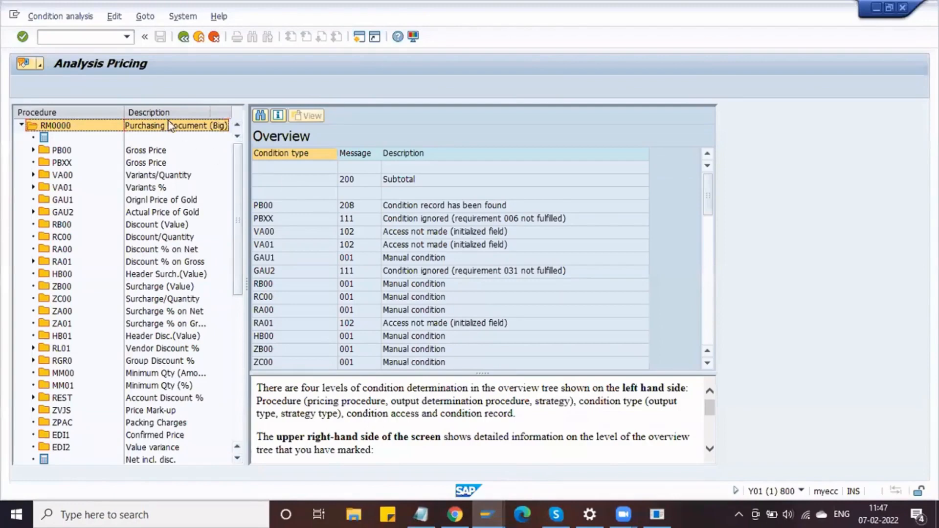
- Launch SPRO via /ospro and open the reference implementation guide
{"action": "left_click", "coordinate": [93, 37]}
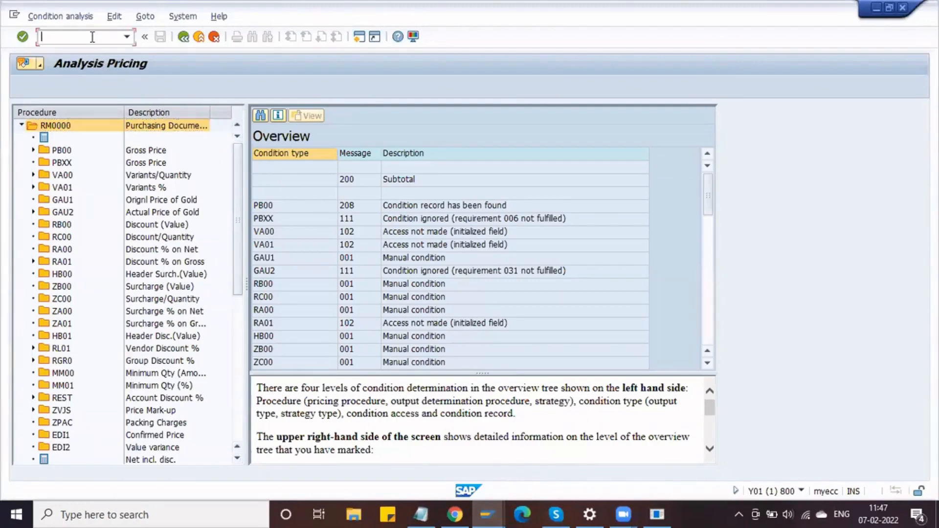
{"action": "type", "text": "/ospro"}
{"action": "key", "text": "Return"}
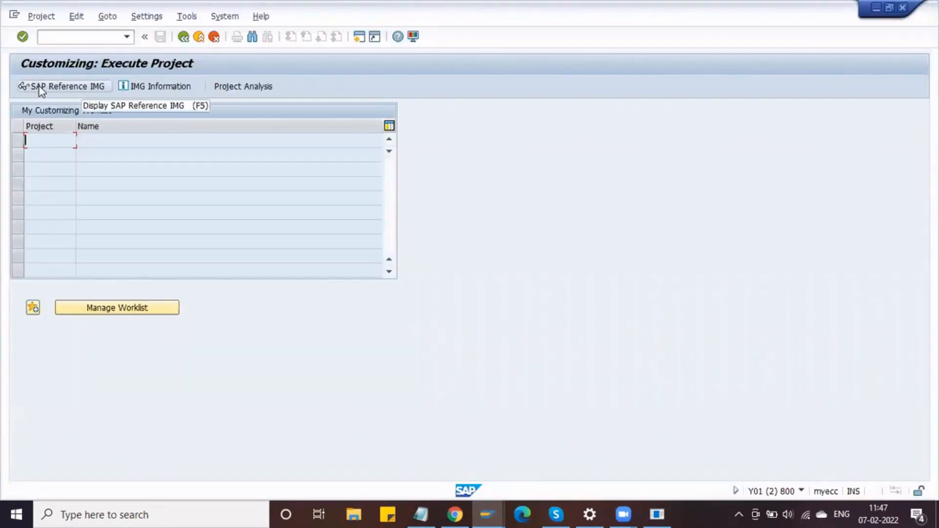
{"action": "left_click", "coordinate": [39, 86]}
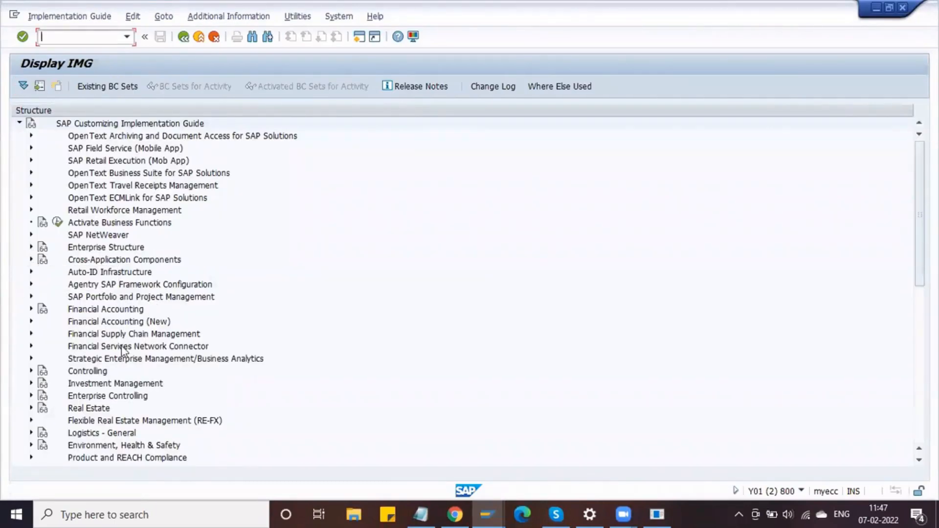
{"action": "scroll", "coordinate": [122, 350], "scroll_direction": "down", "scroll_amount": 5}
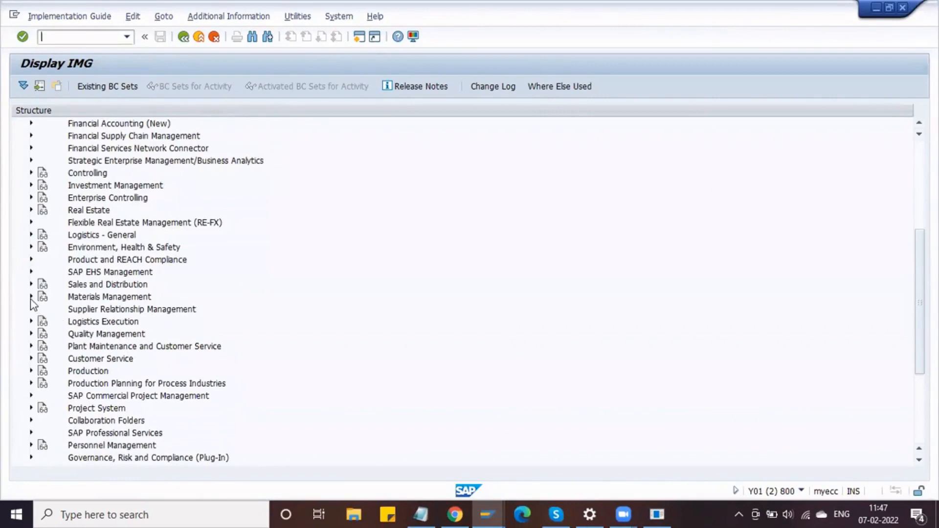
- Expand Materials Management > Purchasing > Conditions > Define Price Determination Process
{"action": "left_click", "coordinate": [31, 297]}
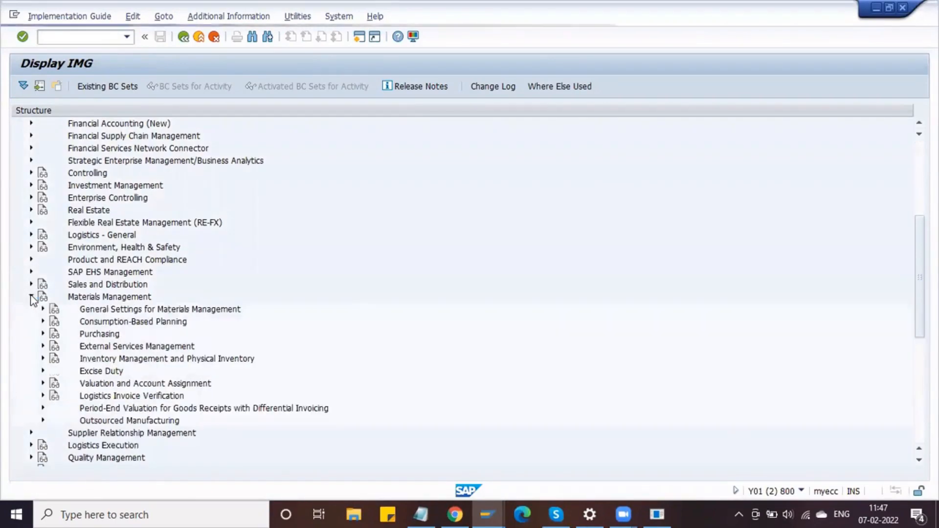
{"action": "left_click", "coordinate": [42, 335]}
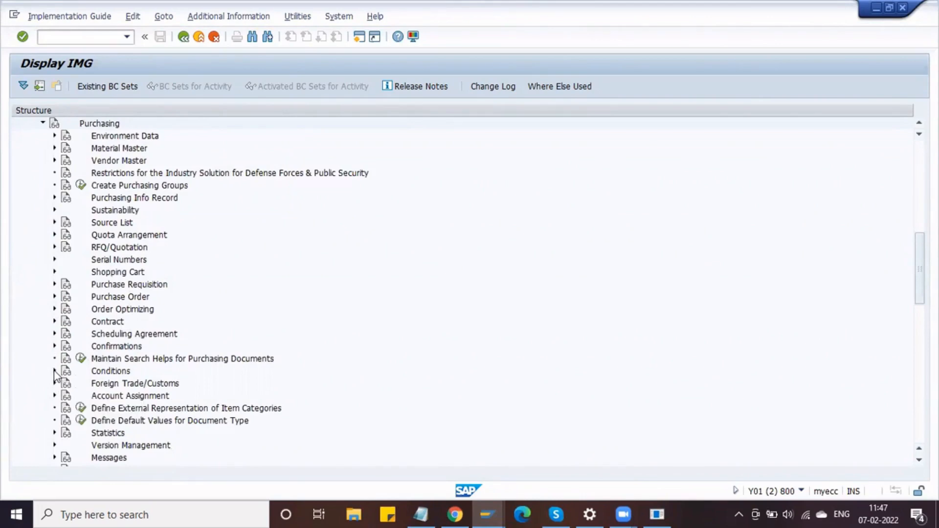
{"action": "scroll", "coordinate": [98, 382], "scroll_direction": "down", "scroll_amount": 4}
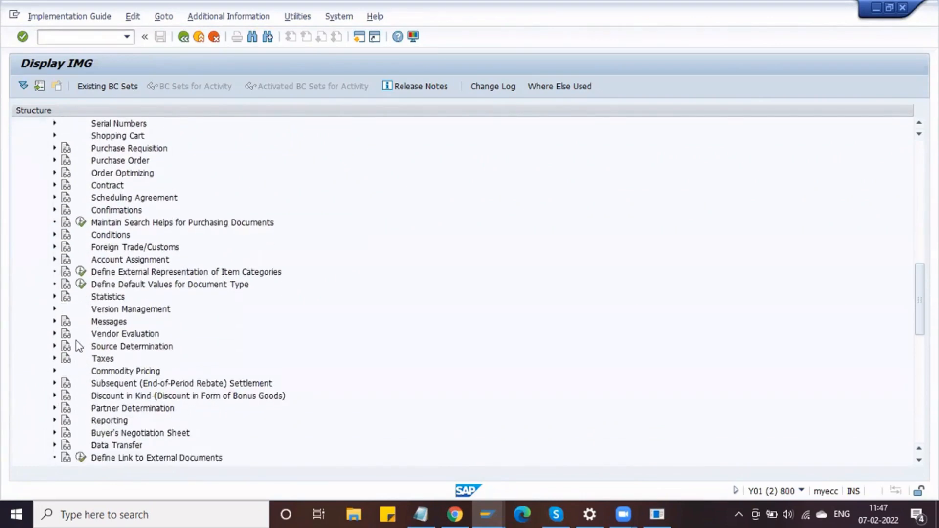
{"action": "left_click", "coordinate": [111, 323]}
{"action": "left_click", "coordinate": [111, 236]}
{"action": "left_click", "coordinate": [54, 235]}
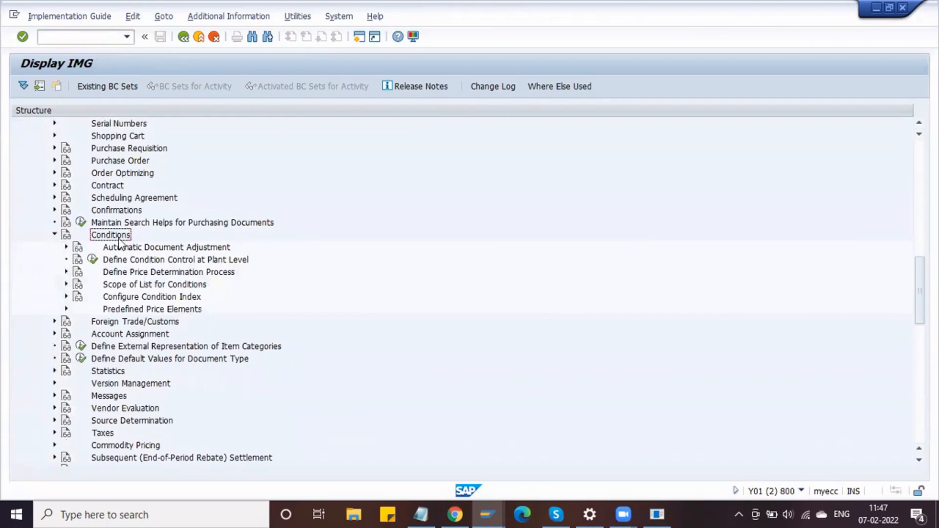
{"action": "left_click", "coordinate": [66, 272]}
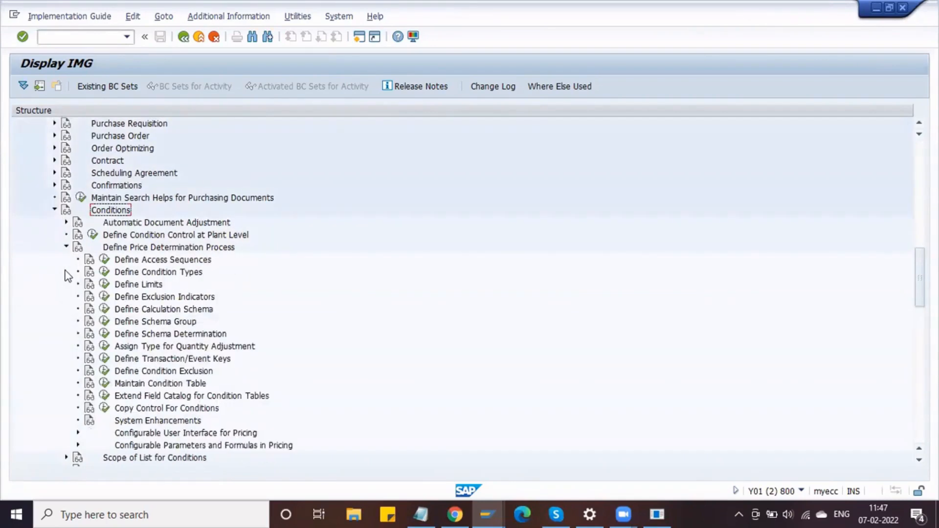
{"action": "left_click", "coordinate": [154, 262]}
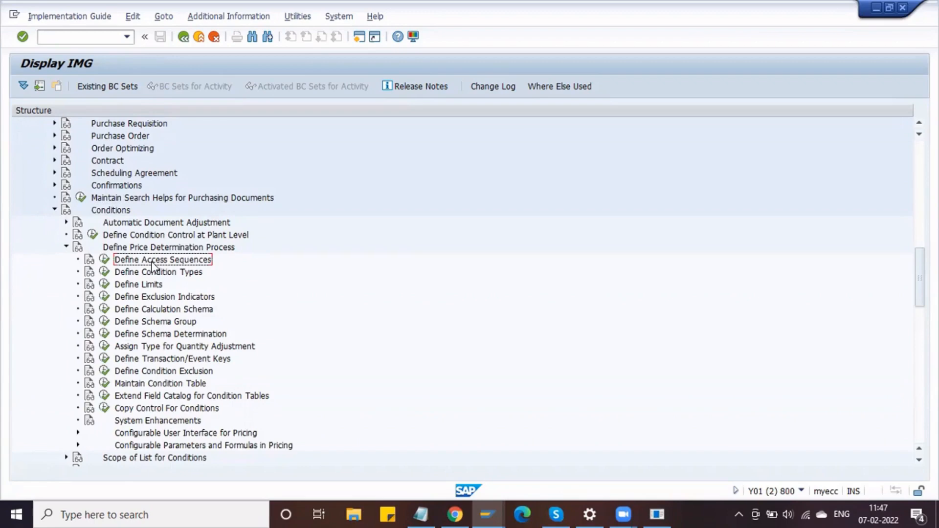
{"action": "left_click", "coordinate": [158, 274]}
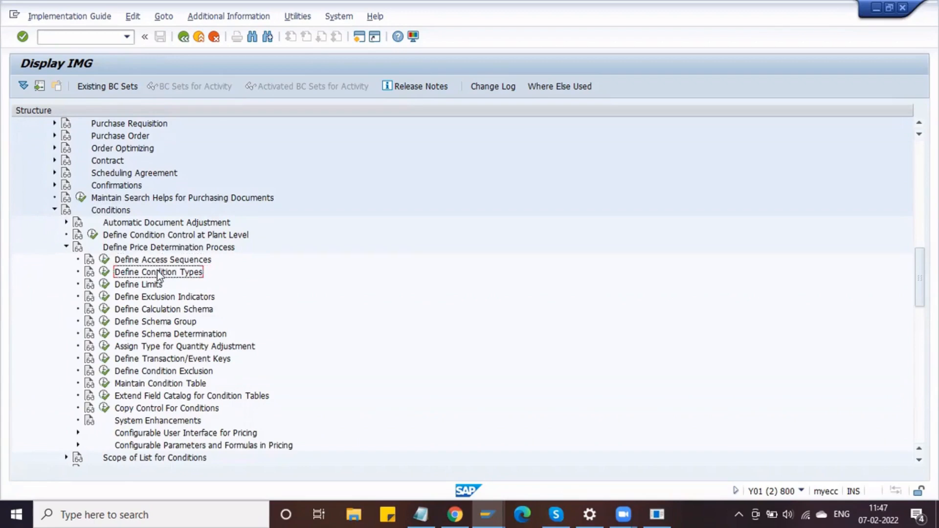
{"action": "left_click", "coordinate": [157, 386]}
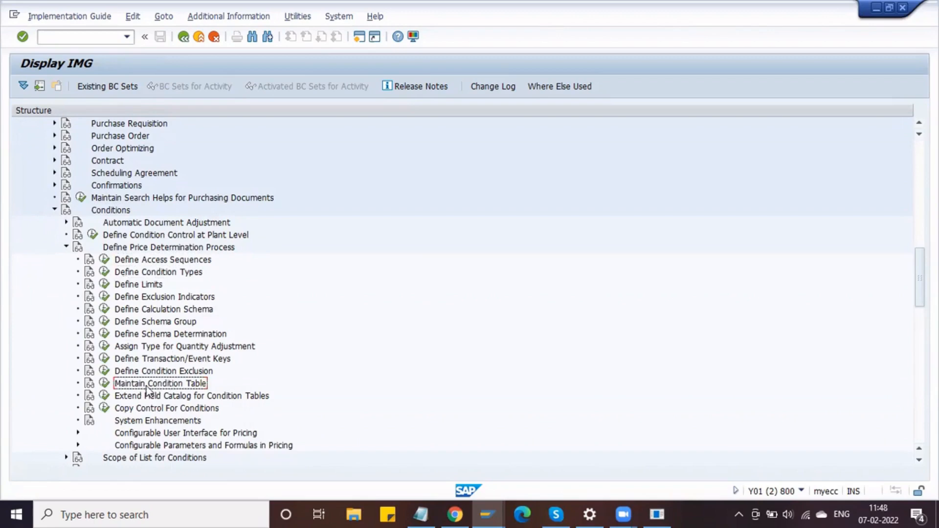
- Run Maintain Condition Table and choose Display condition table
{"action": "left_click", "coordinate": [104, 384]}
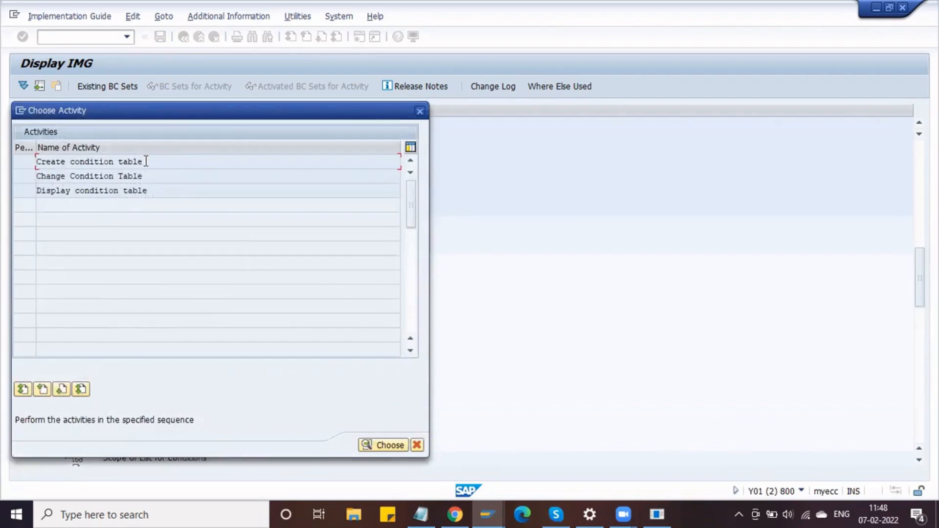
{"action": "left_click_drag", "start_coordinate": [155, 158], "coordinate": [29, 159]}
{"action": "left_click", "coordinate": [27, 160]}
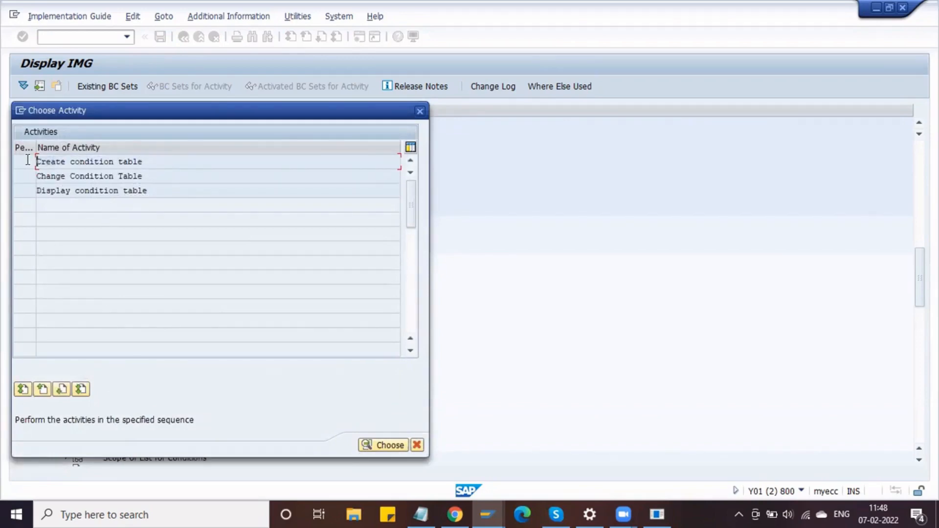
{"action": "double_click", "coordinate": [158, 193]}
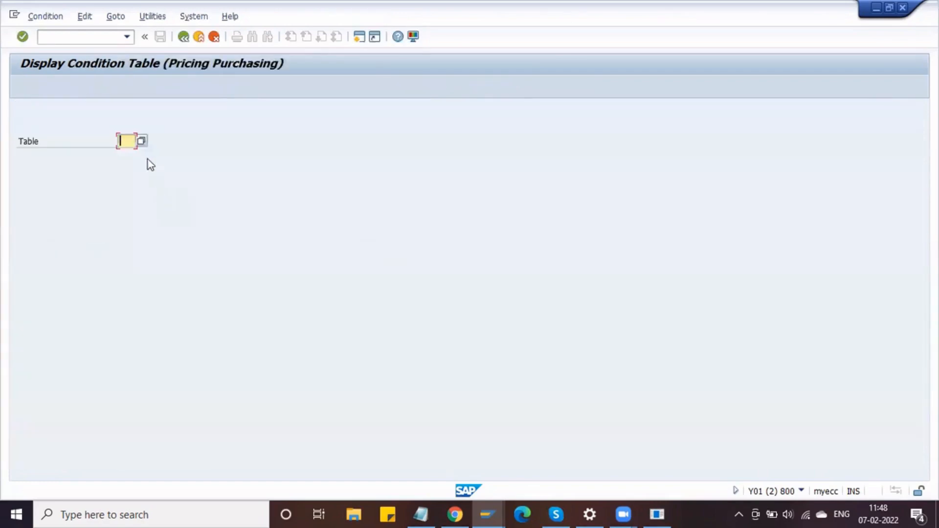
- Pick table 044 Vendor from the F4 list and display its Purch. Organization field
{"action": "left_click", "coordinate": [145, 140]}
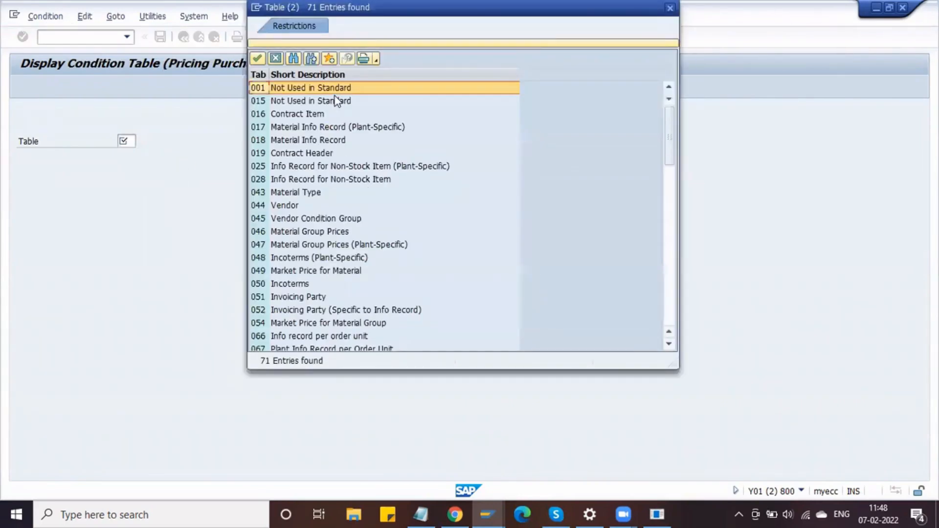
{"action": "scroll", "coordinate": [344, 199], "scroll_direction": "down", "scroll_amount": 10}
{"action": "scroll", "coordinate": [344, 201], "scroll_direction": "down", "scroll_amount": 7}
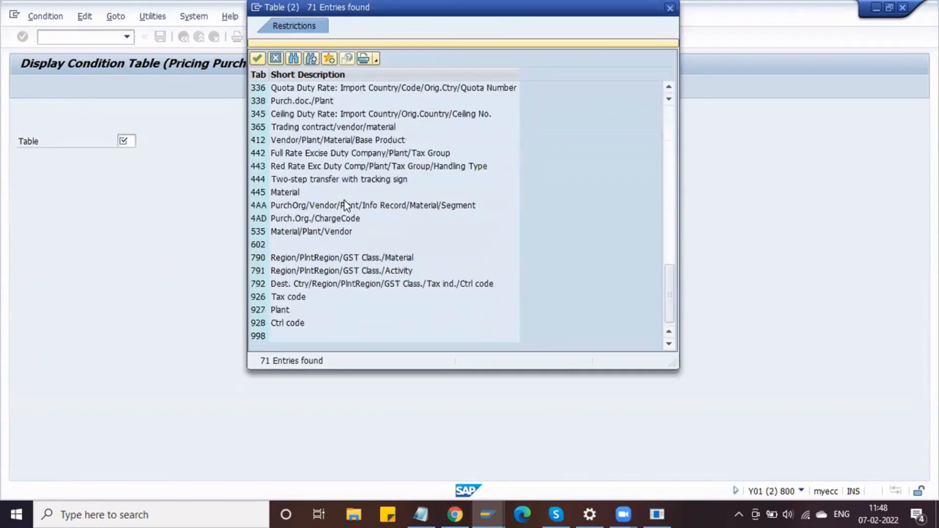
{"action": "scroll", "coordinate": [344, 201], "scroll_direction": "up", "scroll_amount": 7}
{"action": "scroll", "coordinate": [344, 200], "scroll_direction": "down", "scroll_amount": 7}
{"action": "scroll", "coordinate": [331, 197], "scroll_direction": "up", "scroll_amount": 15}
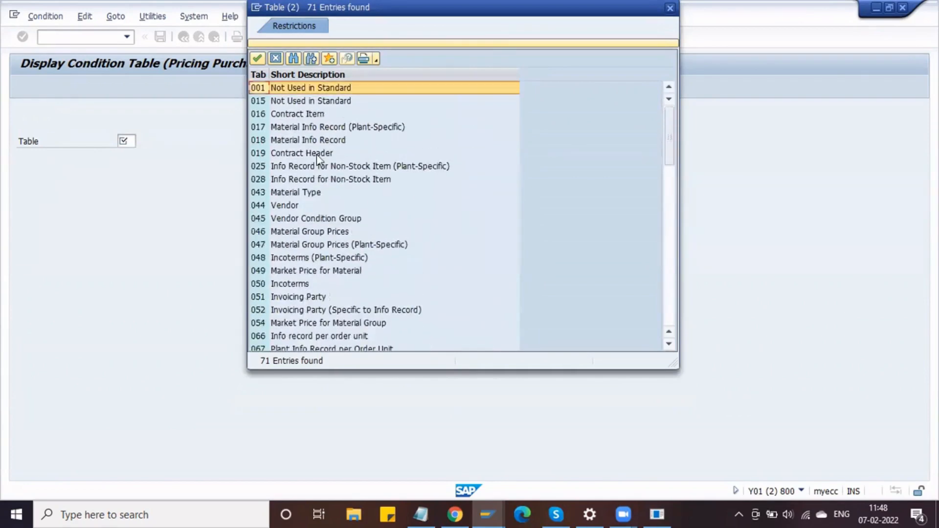
{"action": "left_click", "coordinate": [287, 209]}
{"action": "double_click", "coordinate": [287, 208]}
{"action": "key", "text": "Return"}
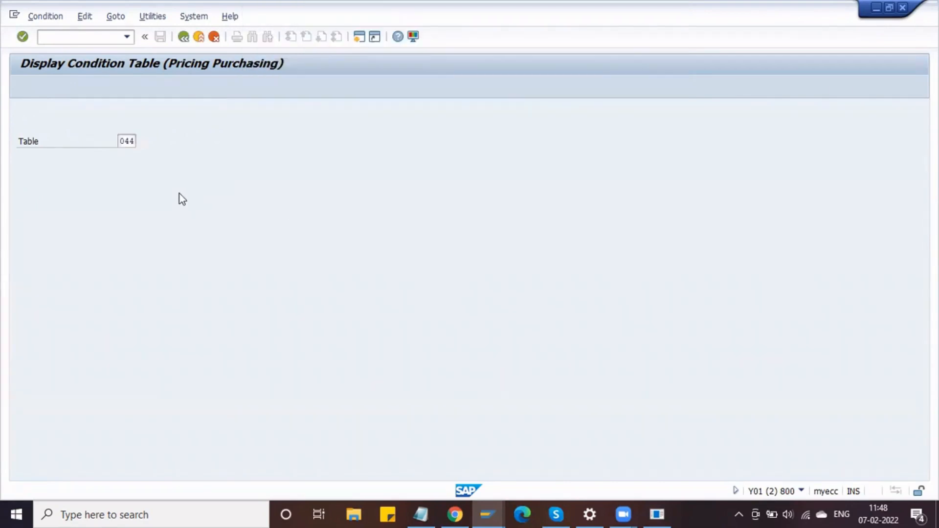
{"action": "left_click", "coordinate": [99, 202]}
- Check table 044's Vendor field, then go back to the table entry screen
{"action": "left_click", "coordinate": [99, 213]}
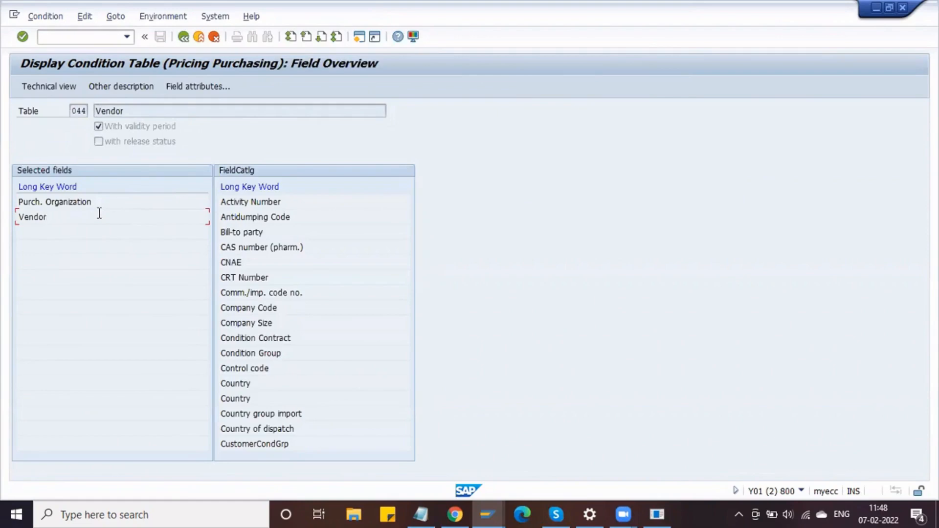
{"action": "left_click", "coordinate": [99, 201]}
{"action": "left_click", "coordinate": [185, 38]}
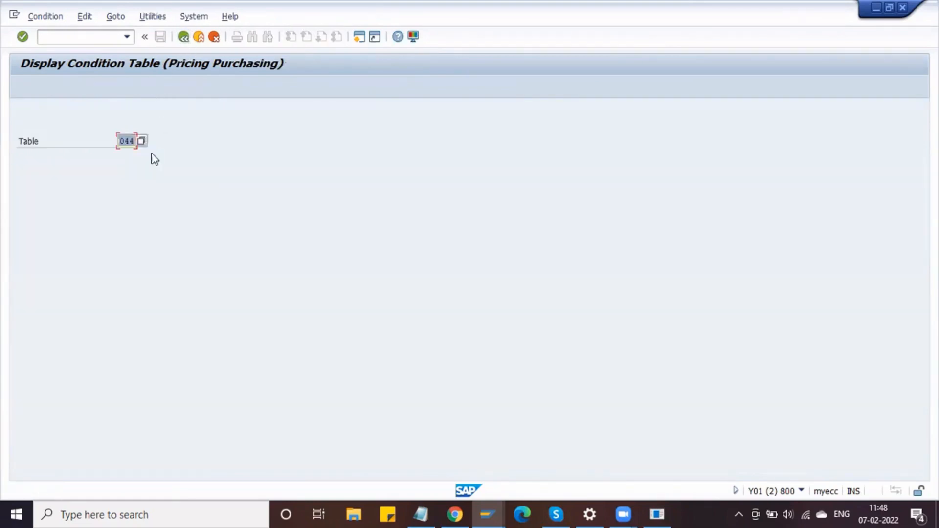
- Browse the condition table list again, close it, and return to the IMG
{"action": "left_click", "coordinate": [142, 142]}
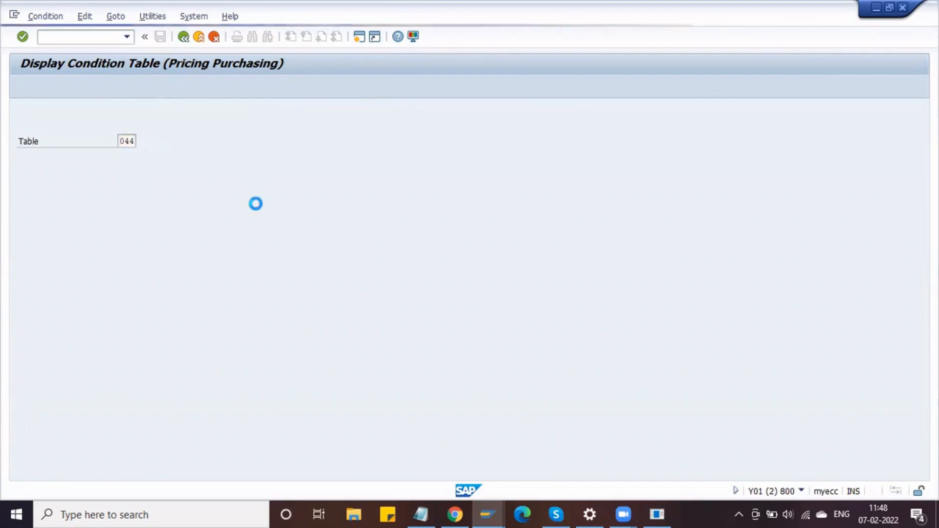
{"action": "scroll", "coordinate": [275, 286], "scroll_direction": "down", "scroll_amount": 3}
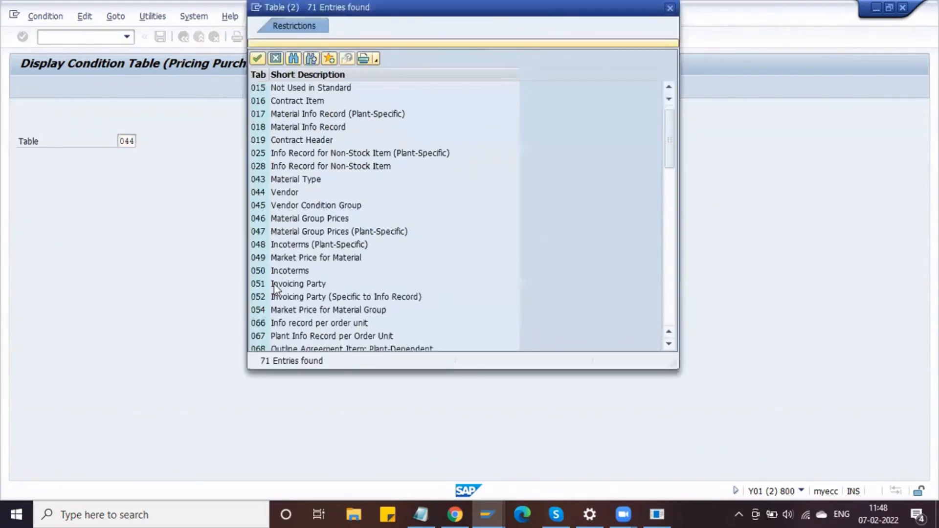
{"action": "scroll", "coordinate": [274, 289], "scroll_direction": "down", "scroll_amount": 4}
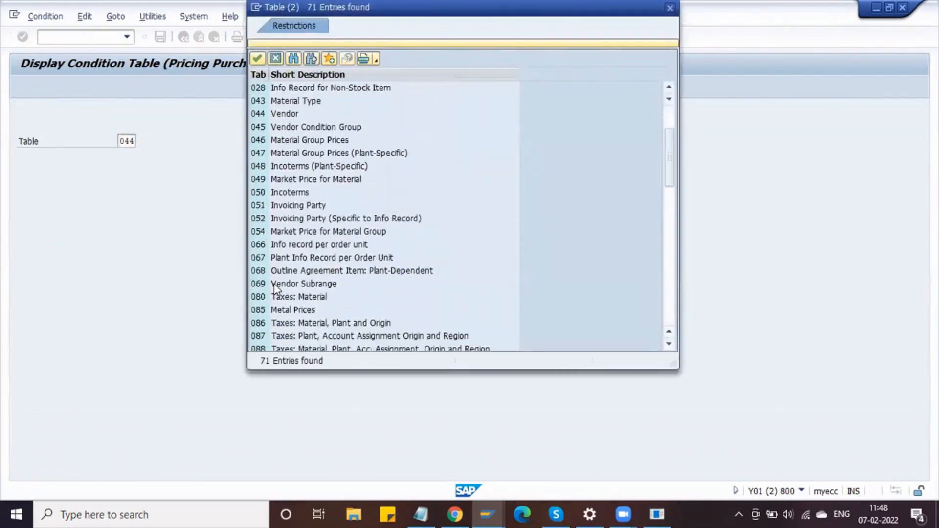
{"action": "scroll", "coordinate": [304, 286], "scroll_direction": "down", "scroll_amount": 16}
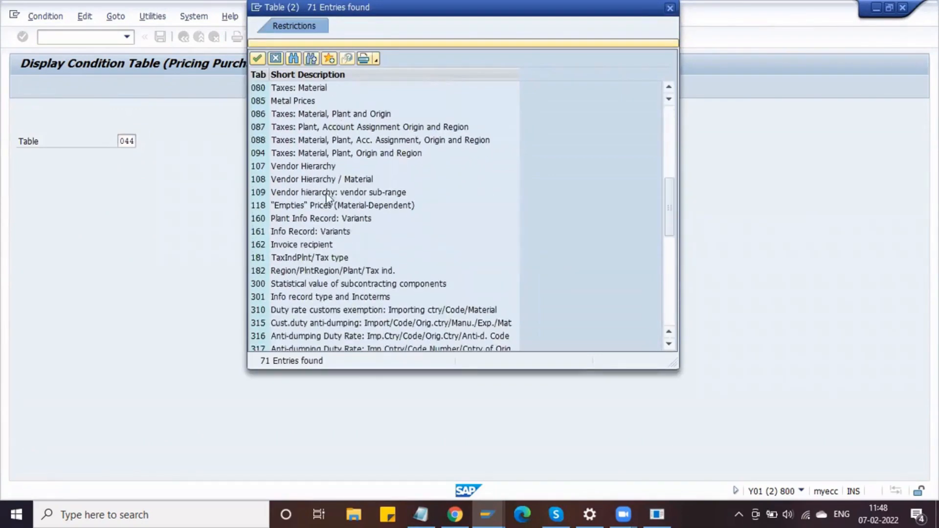
{"action": "scroll", "coordinate": [316, 265], "scroll_direction": "up", "scroll_amount": 7}
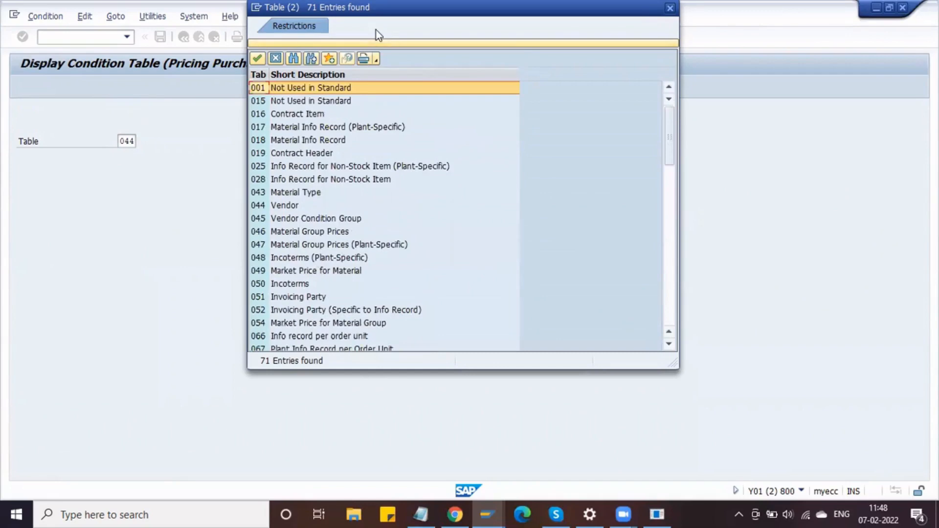
{"action": "left_click_drag", "start_coordinate": [649, 10], "coordinate": [575, 207]}
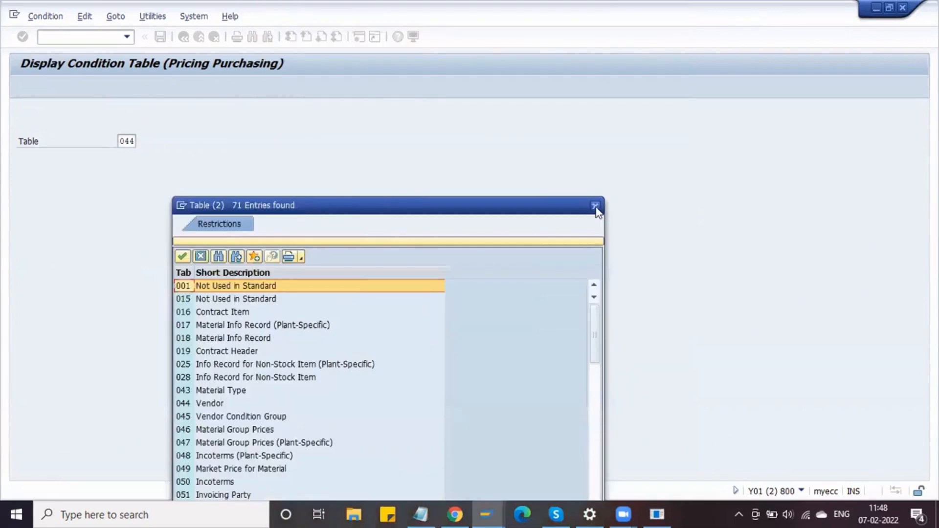
{"action": "left_click", "coordinate": [595, 206]}
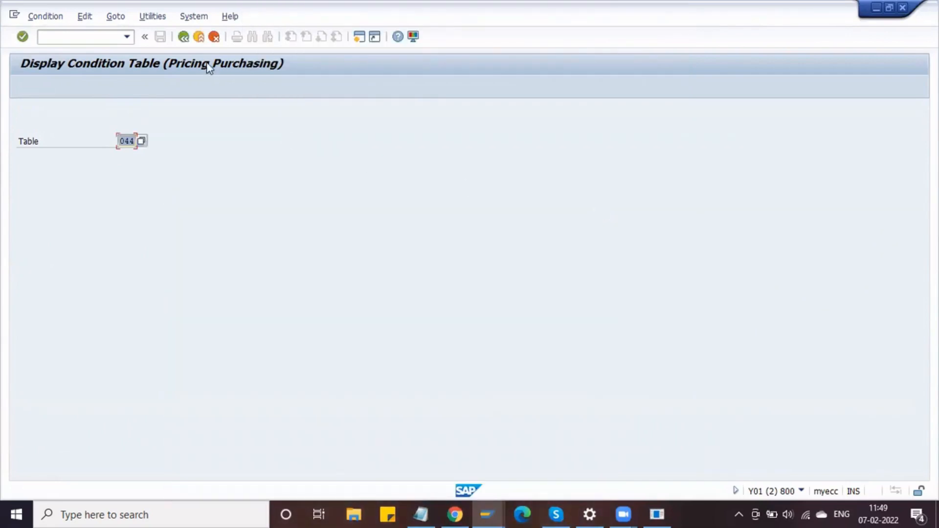
{"action": "left_click", "coordinate": [187, 36]}
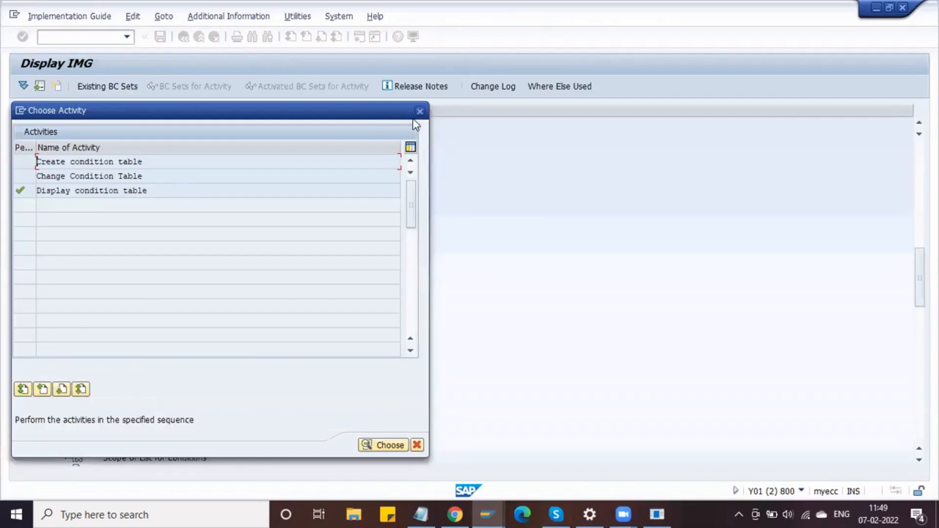
- Open Define Access Sequences and show the accesses of Gross Price sequence 0002
{"action": "left_click", "coordinate": [422, 113]}
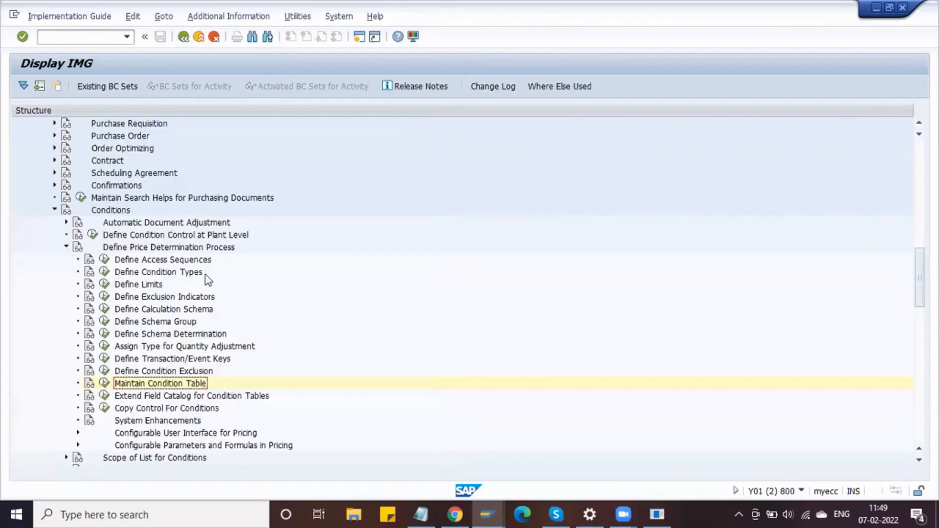
{"action": "left_click", "coordinate": [105, 259]}
{"action": "key", "text": "Return"}
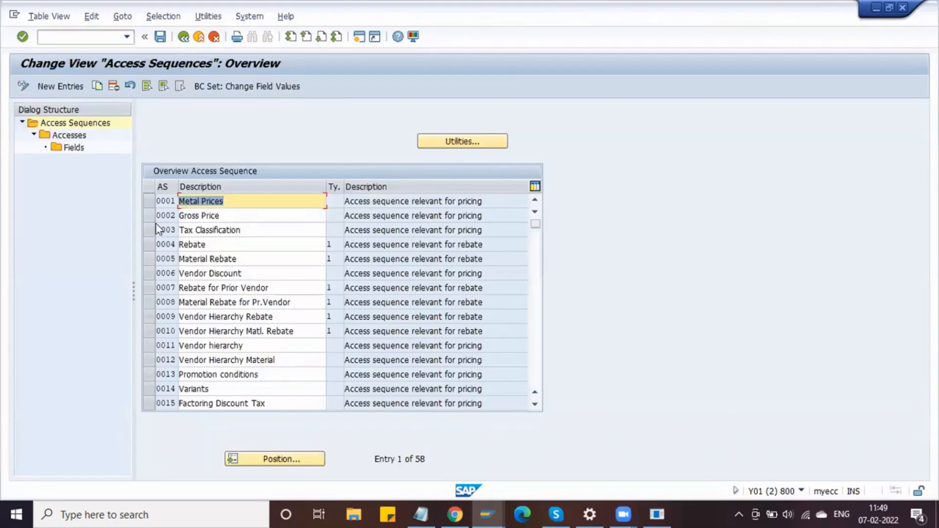
{"action": "left_click", "coordinate": [146, 219]}
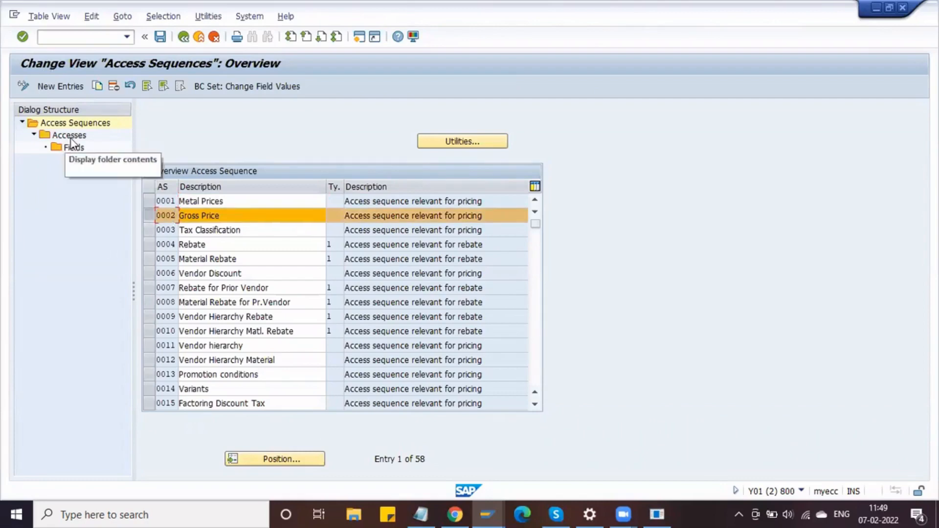
{"action": "double_click", "coordinate": [56, 138]}
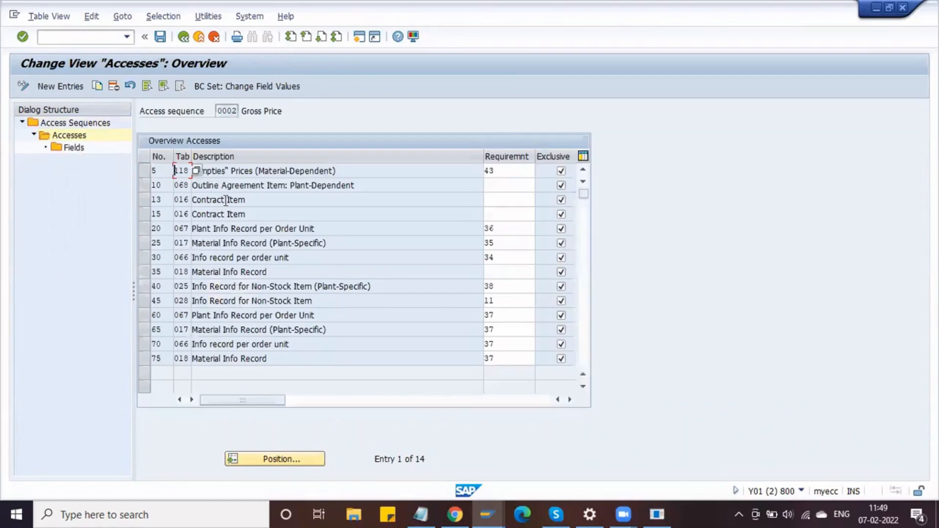
- Review the accesses' condition tables, including 018, 066 and 067
{"action": "left_click", "coordinate": [184, 358]}
{"action": "left_click", "coordinate": [184, 344]}
{"action": "left_click", "coordinate": [184, 329]}
{"action": "left_click", "coordinate": [187, 314]}
{"action": "left_click", "coordinate": [184, 273]}
{"action": "left_click", "coordinate": [181, 255]}
{"action": "left_click", "coordinate": [179, 231]}
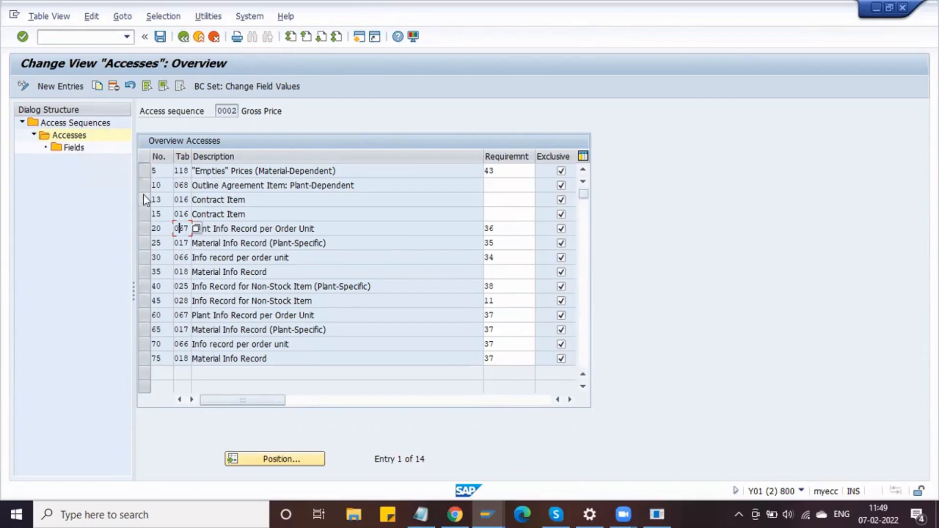
- Show access 35's fields: Vendor, Purch. Organization and Info record category
{"action": "left_click", "coordinate": [144, 271]}
{"action": "double_click", "coordinate": [78, 152]}
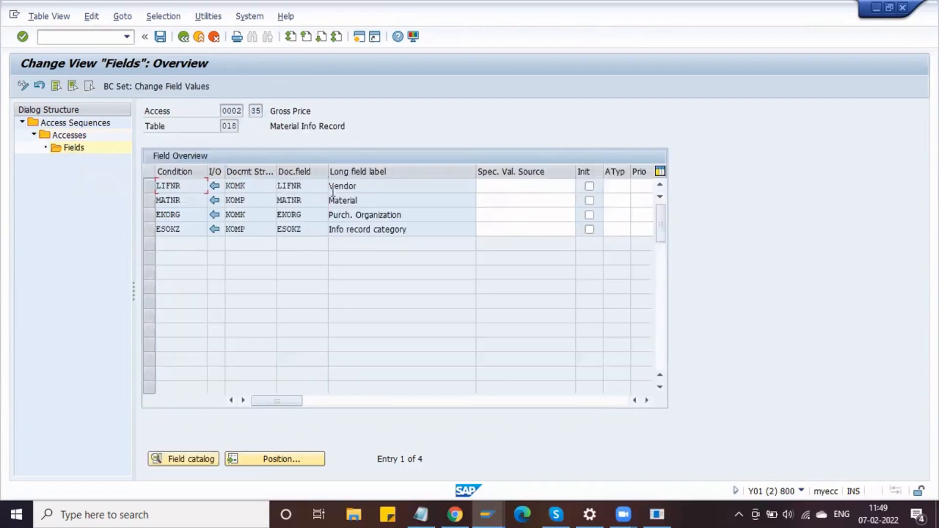
{"action": "left_click_drag", "start_coordinate": [360, 188], "coordinate": [286, 212]}
{"action": "left_click_drag", "start_coordinate": [410, 217], "coordinate": [322, 231]}
{"action": "left_click_drag", "start_coordinate": [421, 227], "coordinate": [320, 228]}
{"action": "left_click", "coordinate": [320, 228]}
- Back out of the access sequence screens to the configuration tree
{"action": "left_click", "coordinate": [184, 38]}
{"action": "left_click", "coordinate": [183, 37]}
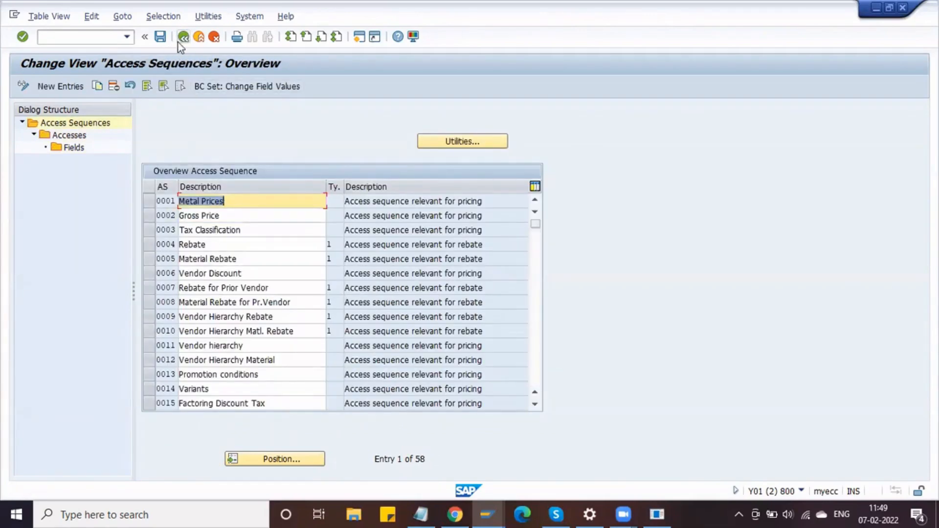
{"action": "left_click", "coordinate": [181, 39]}
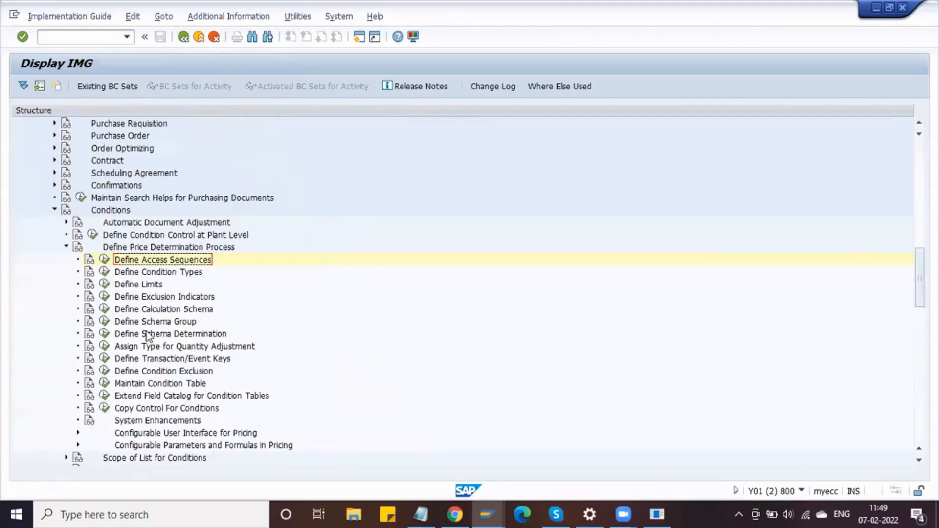
- Open the condition type definitions, locate PB00, and review the PB00 and PBXX entries
{"action": "left_click", "coordinate": [104, 272]}
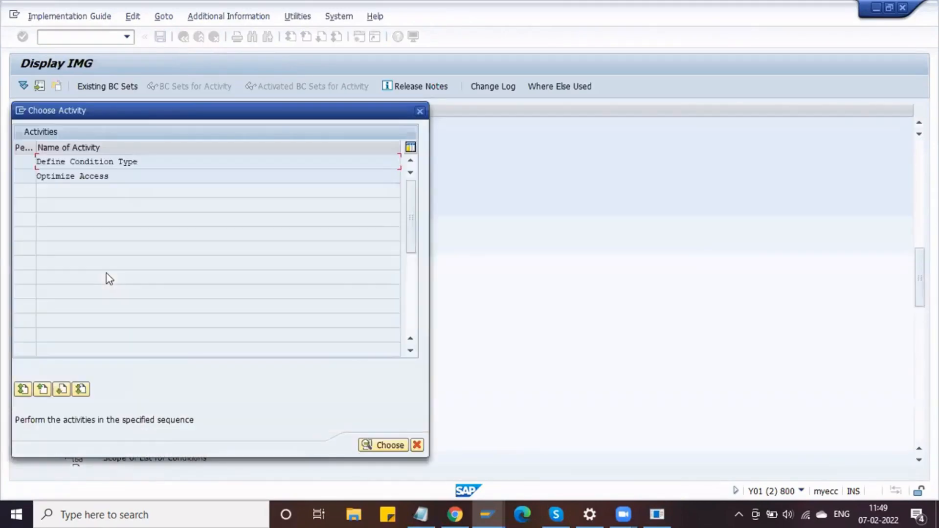
{"action": "double_click", "coordinate": [139, 161]}
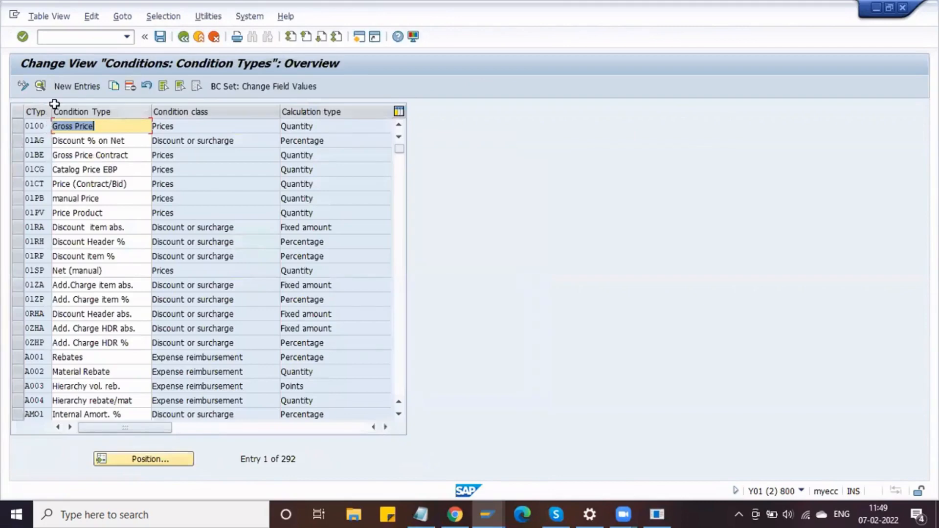
{"action": "left_click_drag", "start_coordinate": [51, 111], "coordinate": [74, 121]}
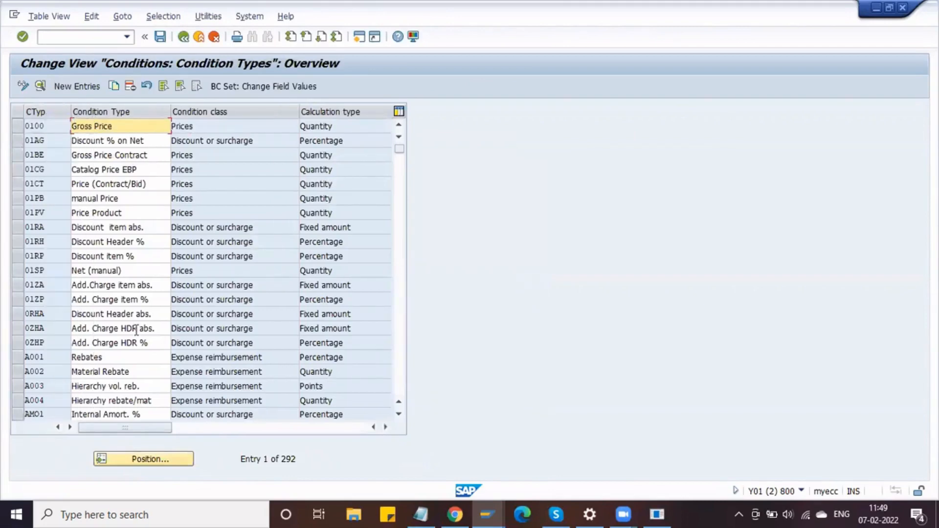
{"action": "left_click", "coordinate": [137, 459]}
{"action": "type", "text": "Pb00"}
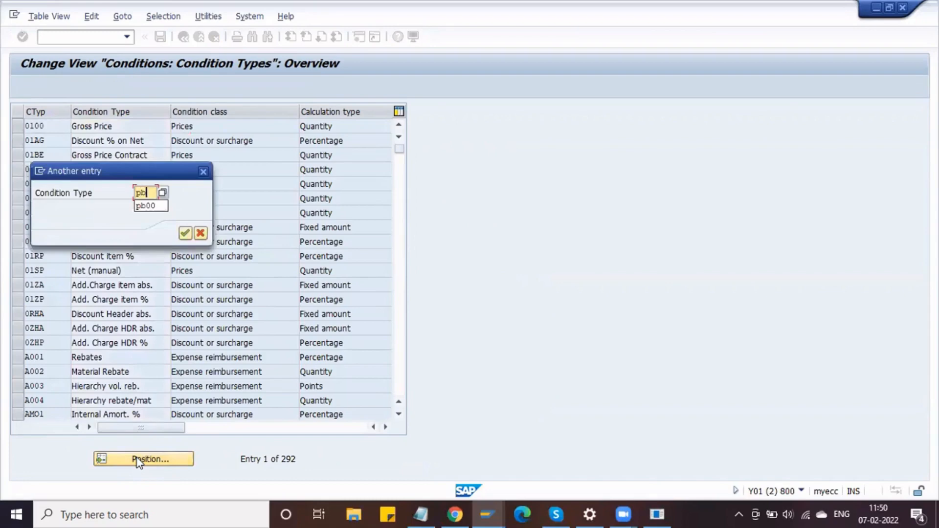
{"action": "key", "text": "Return"}
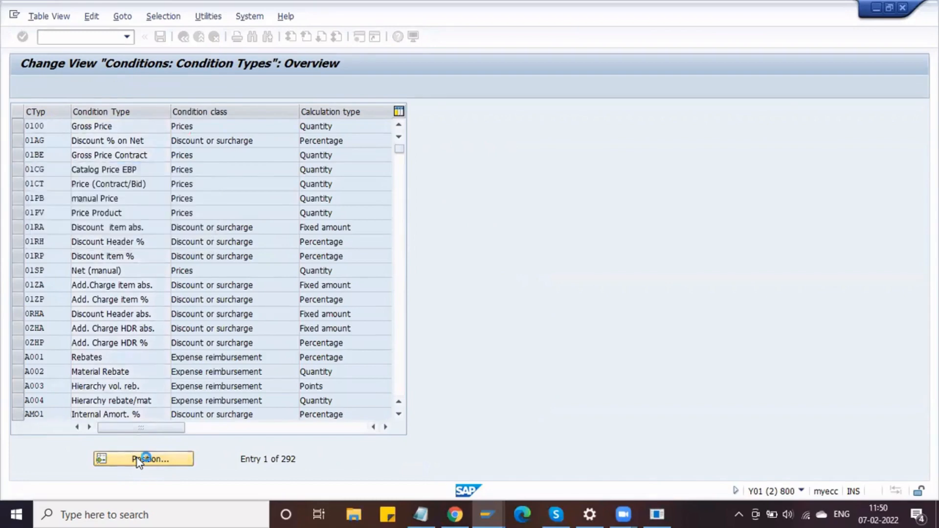
{"action": "left_click_drag", "start_coordinate": [45, 126], "coordinate": [10, 132]}
{"action": "left_click", "coordinate": [55, 142]}
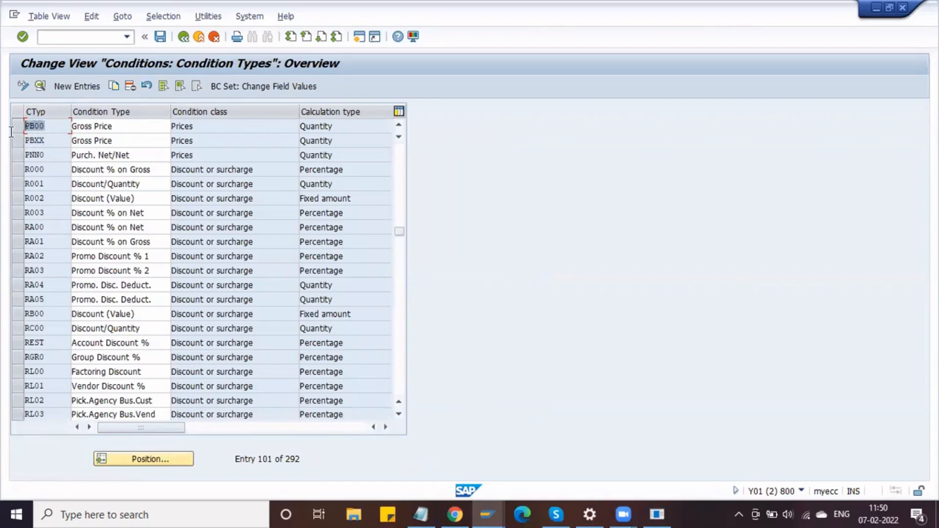
{"action": "left_click", "coordinate": [44, 127]}
{"action": "left_click_drag", "start_coordinate": [52, 125], "coordinate": [14, 125]}
{"action": "left_click_drag", "start_coordinate": [54, 127], "coordinate": [11, 135]}
{"action": "left_click_drag", "start_coordinate": [53, 141], "coordinate": [10, 141]}
- Locate condition type FRA1, review the FRA2 and FRB1 entries, then leave the table
{"action": "scroll", "coordinate": [52, 256], "scroll_direction": "down", "scroll_amount": 4}
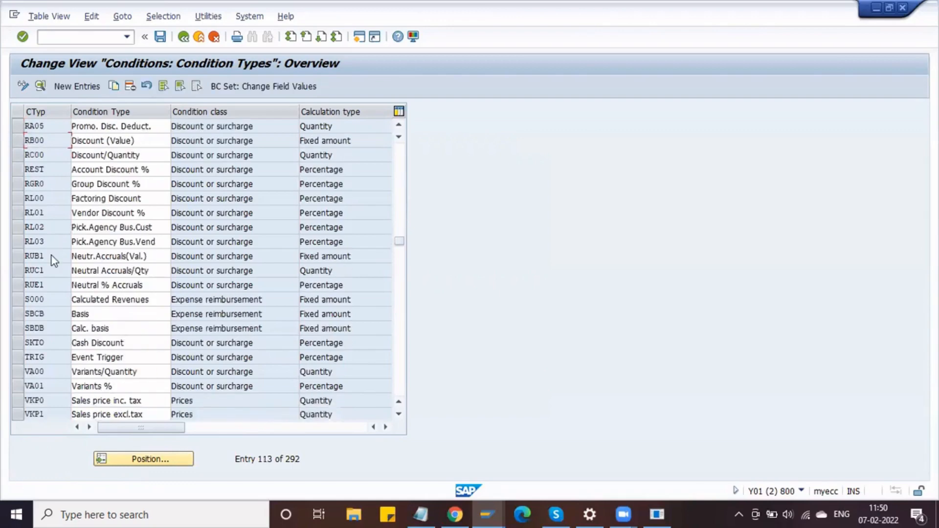
{"action": "scroll", "coordinate": [52, 256], "scroll_direction": "down", "scroll_amount": 2}
{"action": "scroll", "coordinate": [53, 261], "scroll_direction": "down", "scroll_amount": 5}
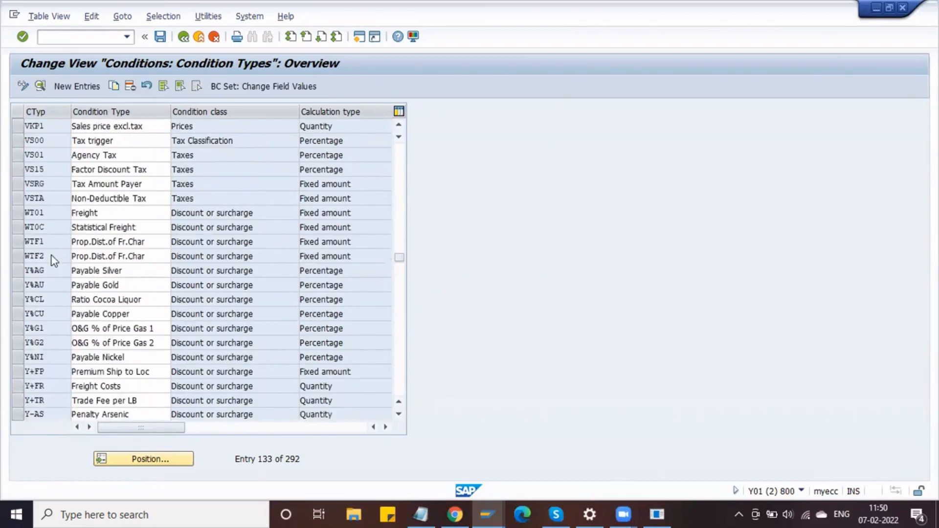
{"action": "scroll", "coordinate": [54, 260], "scroll_direction": "down", "scroll_amount": 1}
{"action": "left_click", "coordinate": [137, 463]}
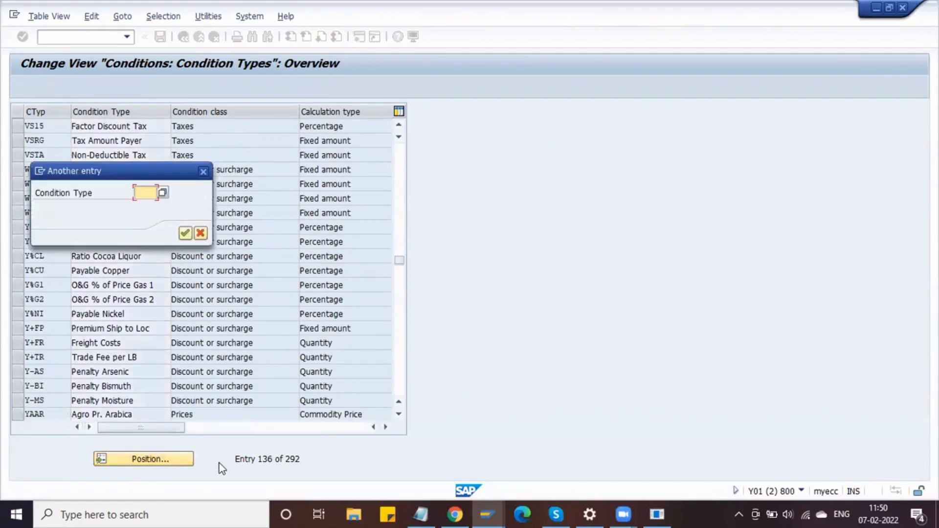
{"action": "type", "text": "fra1"}
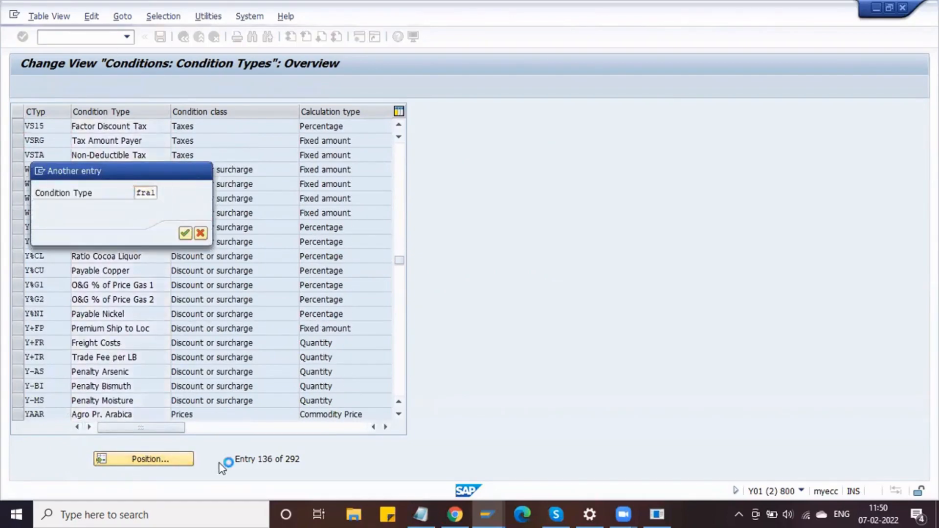
{"action": "key", "text": "Return"}
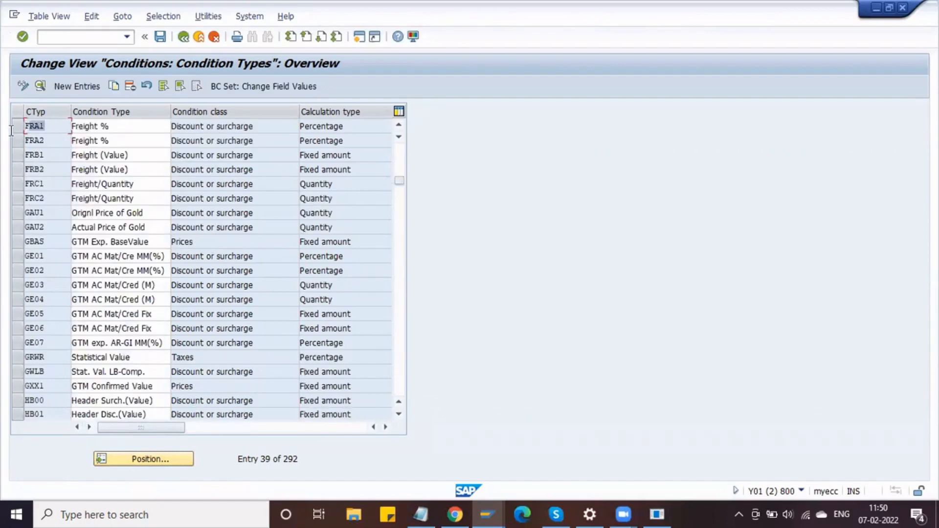
{"action": "left_click_drag", "start_coordinate": [47, 141], "coordinate": [18, 144]}
{"action": "left_click", "coordinate": [44, 155]}
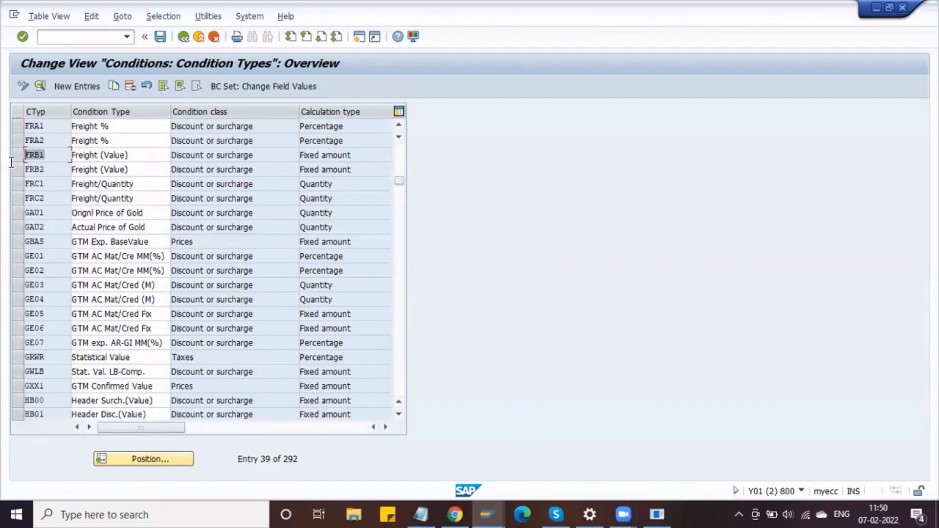
{"action": "left_click", "coordinate": [179, 40]}
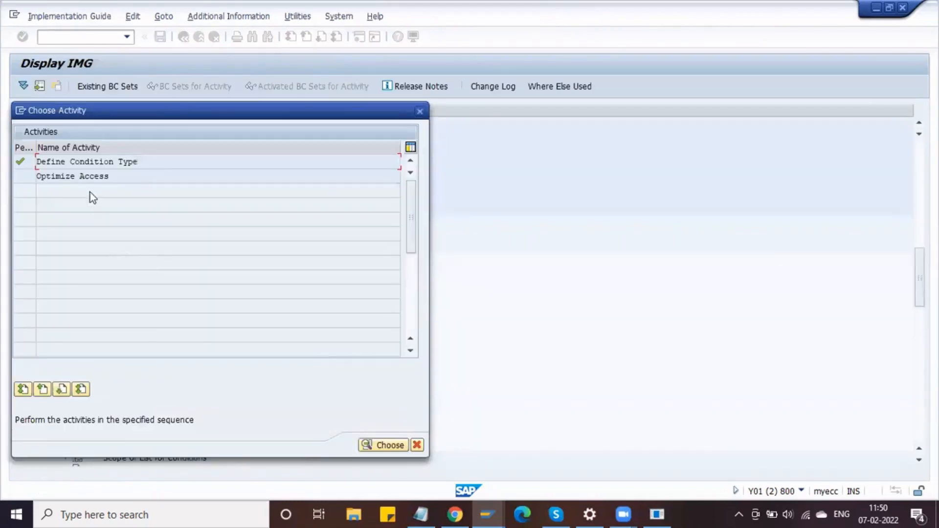
- Open the control data steps of calculation schema RM0000 and scroll through them
{"action": "left_click", "coordinate": [419, 111]}
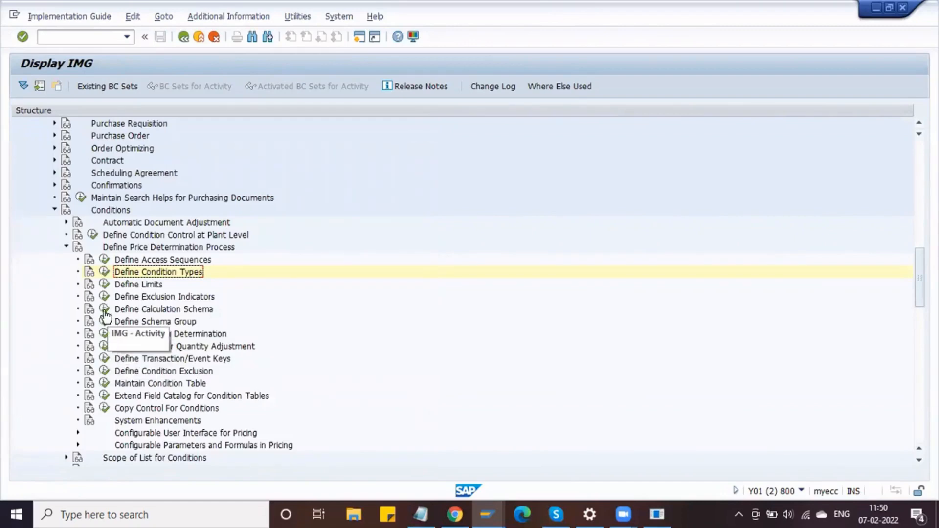
{"action": "left_click", "coordinate": [104, 310]}
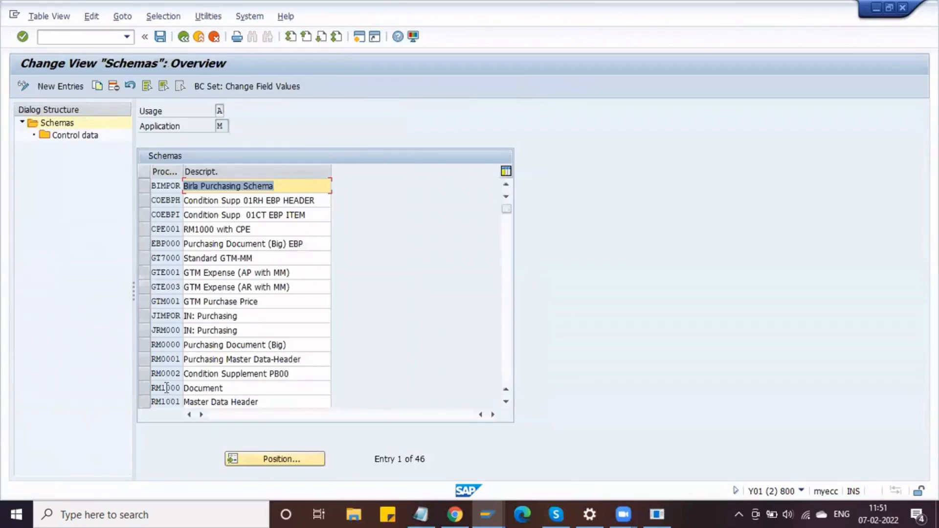
{"action": "left_click", "coordinate": [145, 345]}
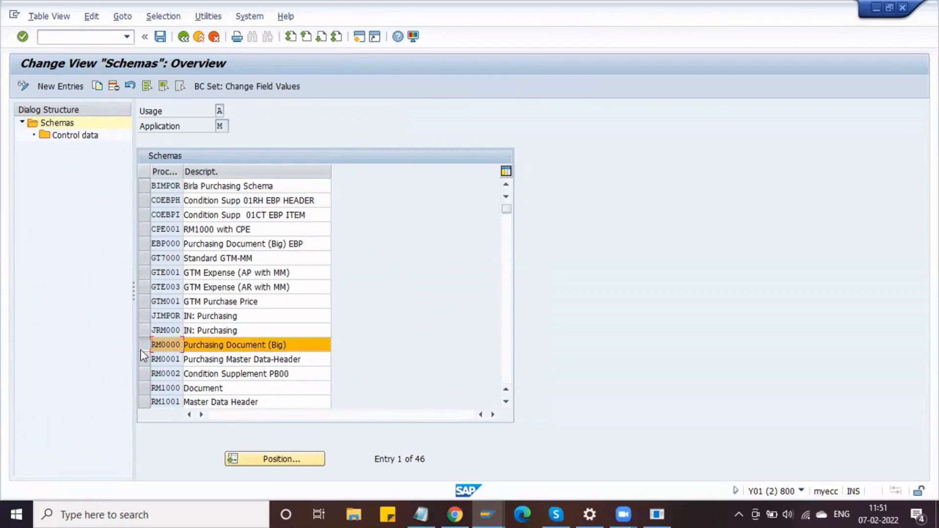
{"action": "double_click", "coordinate": [66, 139]}
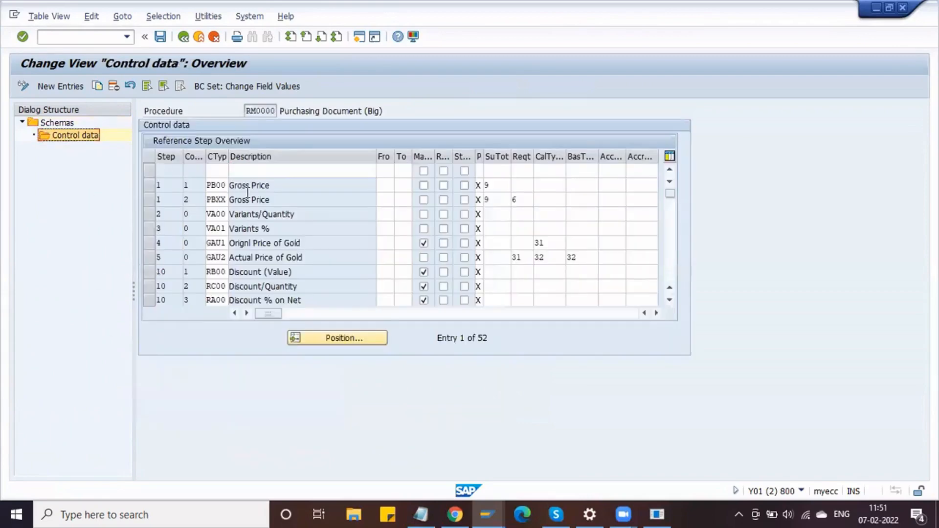
{"action": "scroll", "coordinate": [280, 222], "scroll_direction": "down", "scroll_amount": 5}
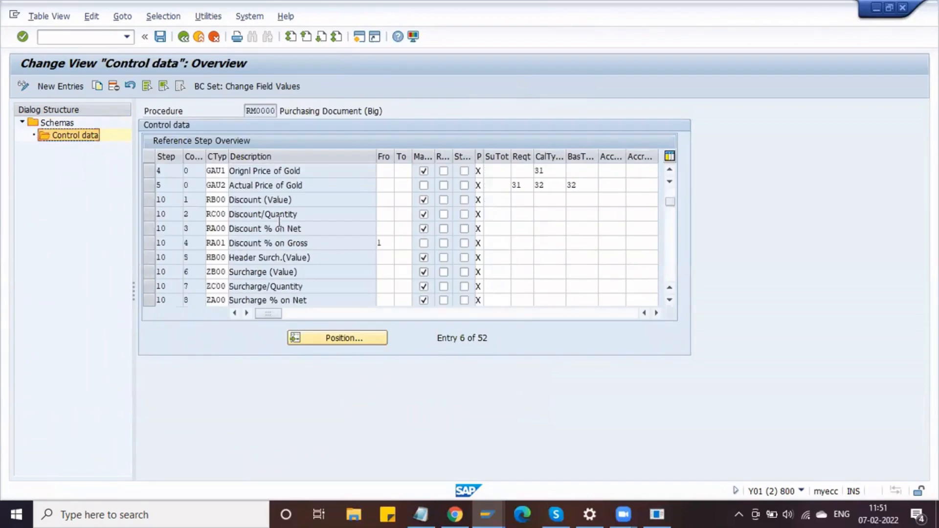
{"action": "scroll", "coordinate": [280, 221], "scroll_direction": "down", "scroll_amount": 20}
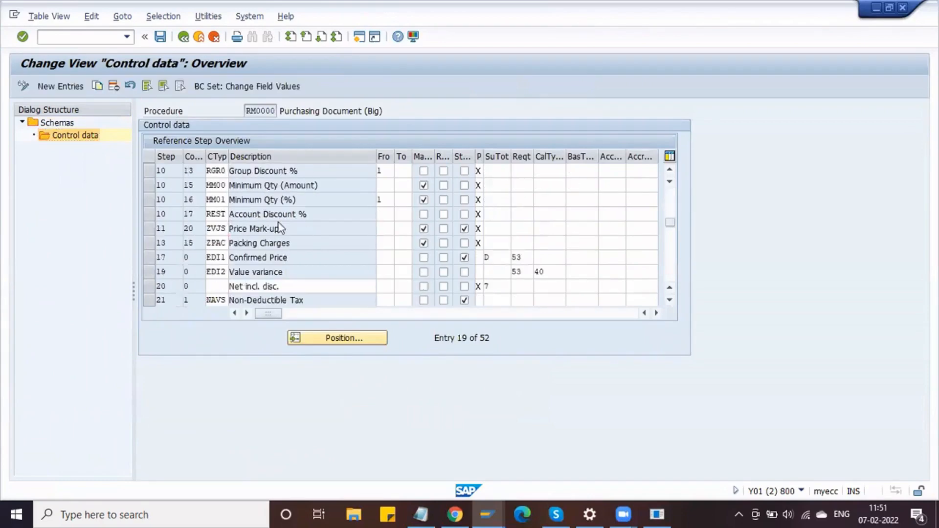
{"action": "scroll", "coordinate": [278, 222], "scroll_direction": "down", "scroll_amount": 9}
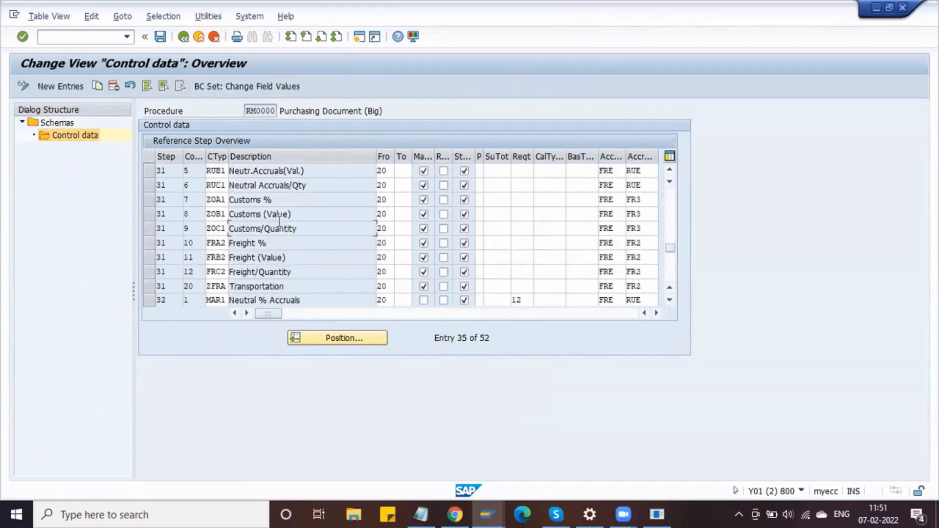
{"action": "scroll", "coordinate": [278, 222], "scroll_direction": "down", "scroll_amount": 15}
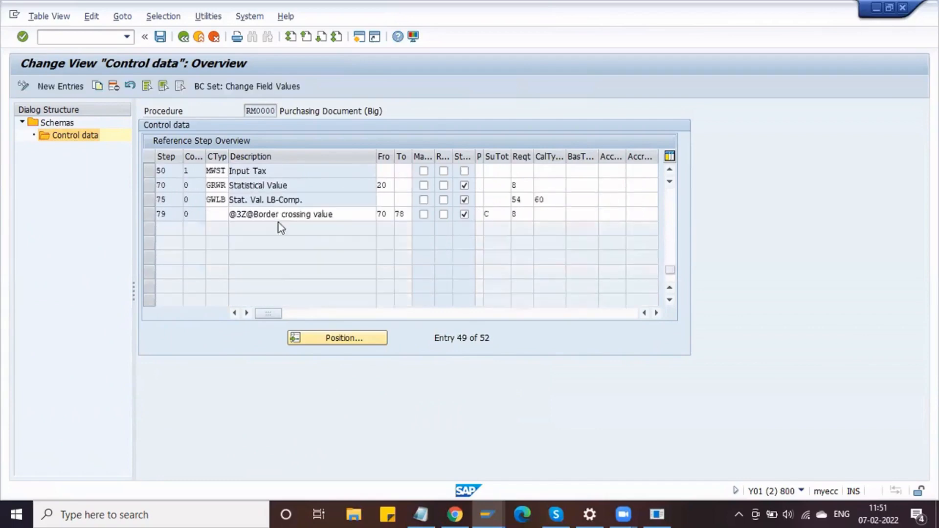
{"action": "scroll", "coordinate": [278, 222], "scroll_direction": "up", "scroll_amount": 20}
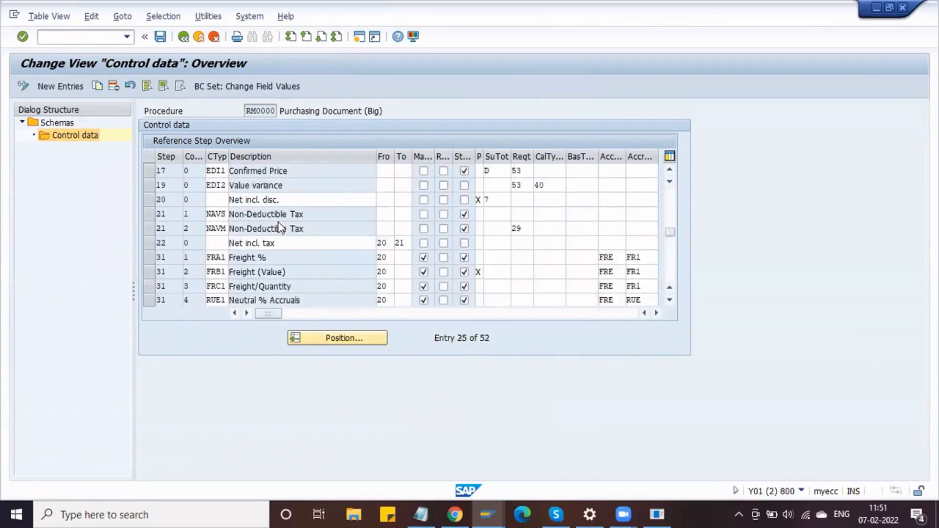
{"action": "scroll", "coordinate": [278, 222], "scroll_direction": "up", "scroll_amount": 20}
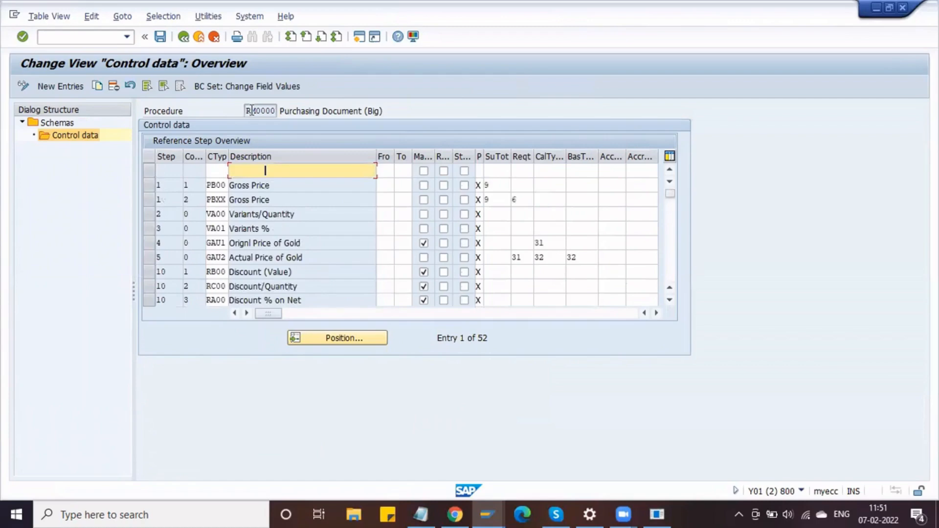
- Check the subtotal value list, confirming subtotal 9 on the PB00 and PBXX Gross Price steps
{"action": "left_click", "coordinate": [269, 185]}
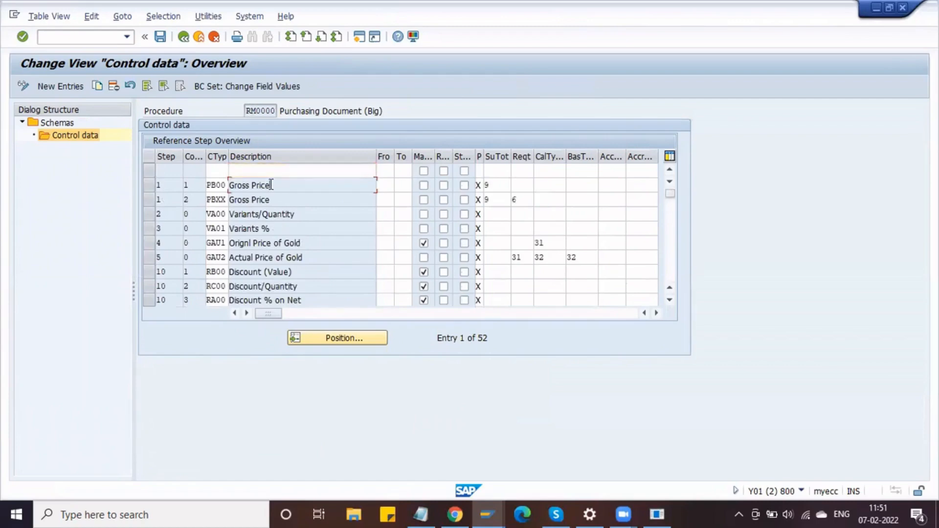
{"action": "left_click", "coordinate": [491, 184]}
{"action": "left_click", "coordinate": [515, 183]}
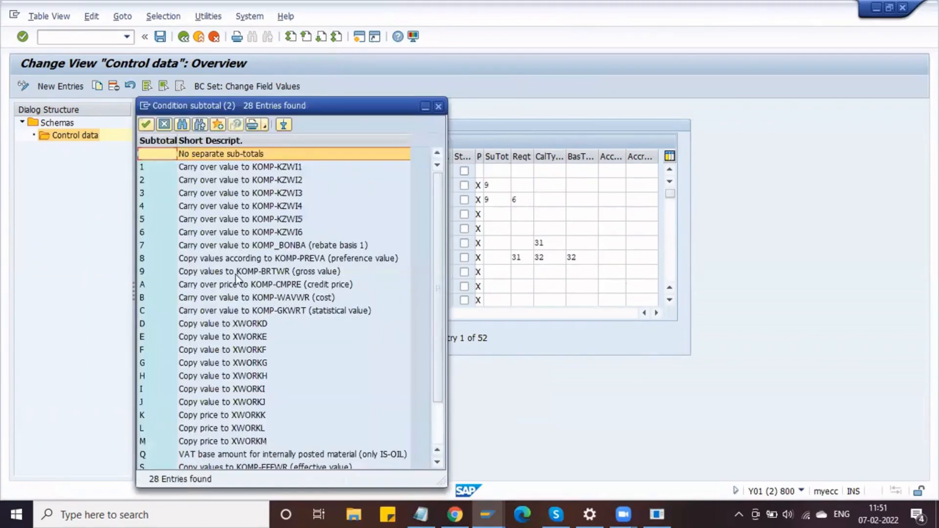
{"action": "left_click", "coordinate": [234, 272]}
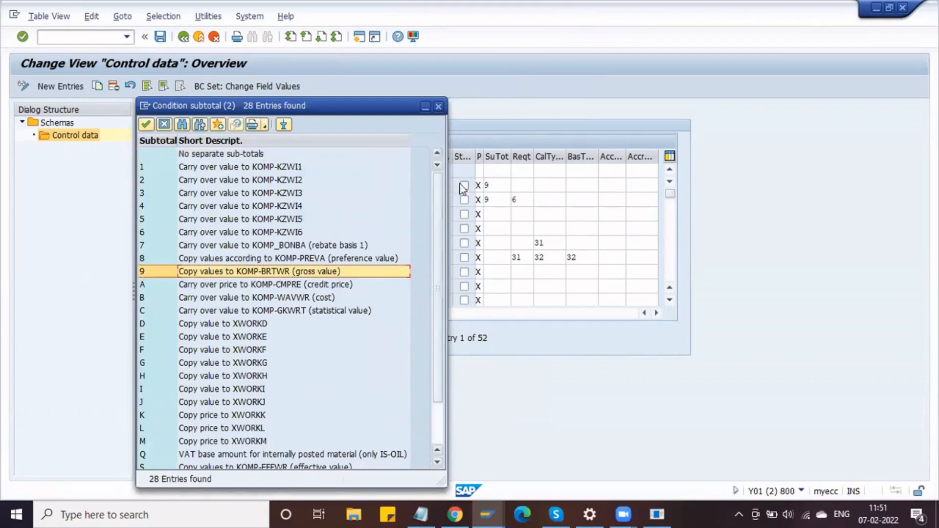
{"action": "left_click", "coordinate": [439, 107]}
{"action": "left_click", "coordinate": [495, 186]}
{"action": "left_click", "coordinate": [496, 188]}
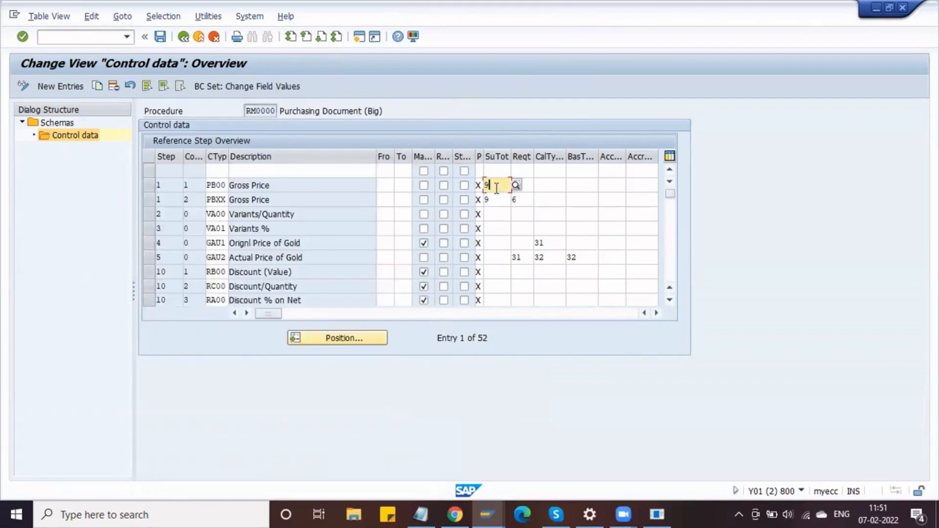
{"action": "left_click", "coordinate": [498, 196]}
{"action": "left_click", "coordinate": [498, 184]}
- Review the Gross Price description and print settings of PB00 and PBXX, then return to the schemas list
{"action": "left_click", "coordinate": [283, 191]}
{"action": "left_click", "coordinate": [480, 196]}
{"action": "left_click", "coordinate": [480, 184]}
{"action": "left_click_drag", "start_coordinate": [303, 191], "coordinate": [218, 189]}
{"action": "key", "text": "Left"}
{"action": "left_click_drag", "start_coordinate": [291, 185], "coordinate": [137, 214]}
{"action": "left_click", "coordinate": [137, 214]}
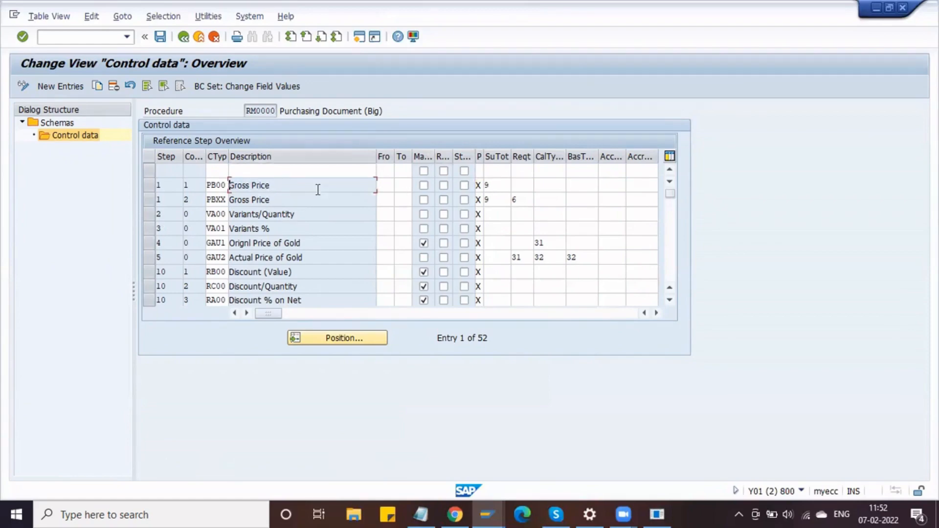
{"action": "mouse_move", "coordinate": [272, 315]}
{"action": "left_mouse_down"}
{"action": "mouse_move", "coordinate": [321, 316]}
{"action": "mouse_move", "coordinate": [268, 318]}
{"action": "left_mouse_up"}
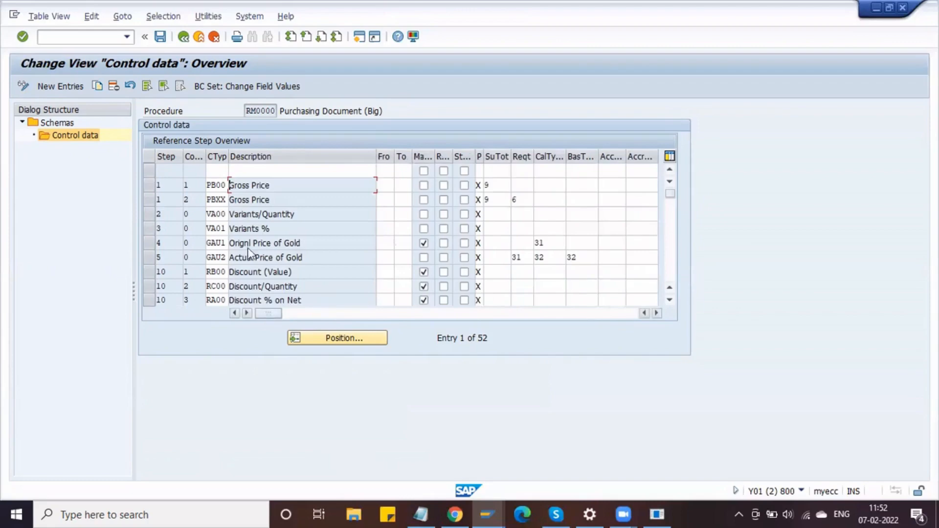
{"action": "left_click", "coordinate": [183, 37]}
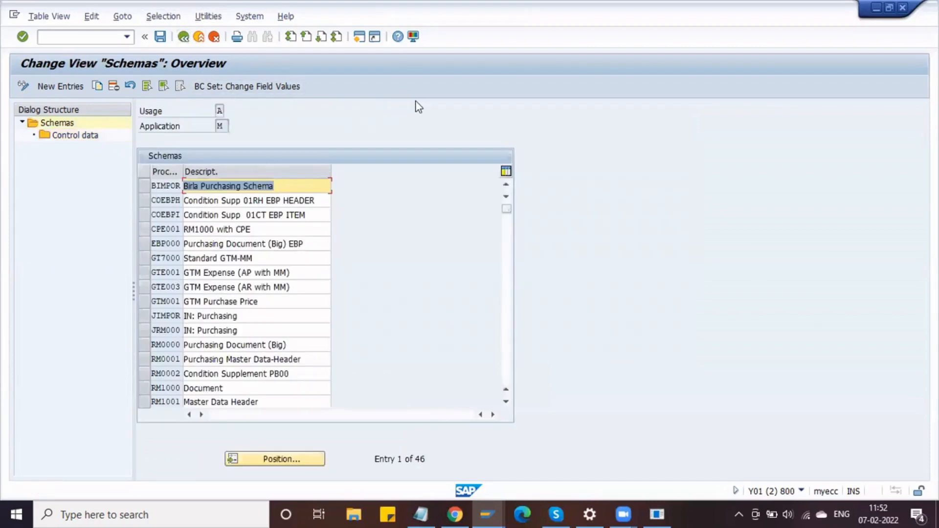
{"action": "key", "text": "alt+Tab"}
{"action": "left_click", "coordinate": [182, 39]}
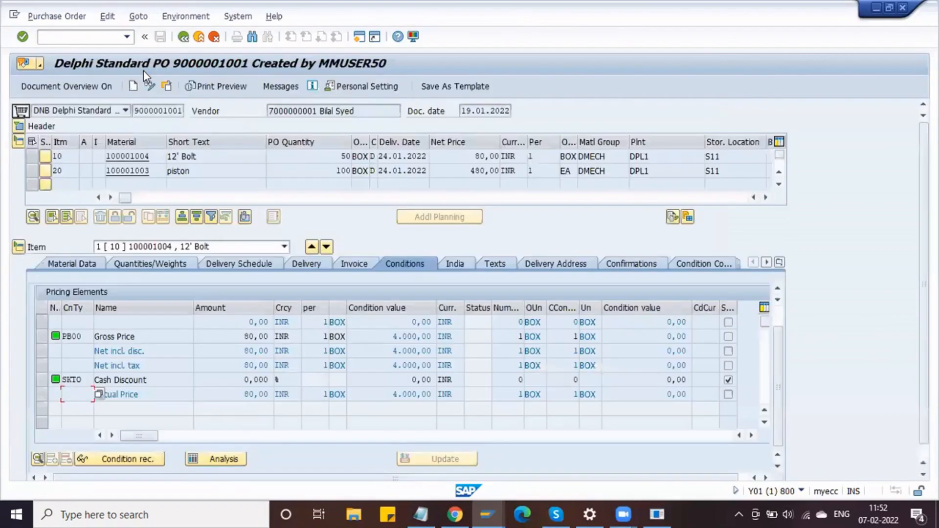
{"action": "left_click", "coordinate": [215, 87]}
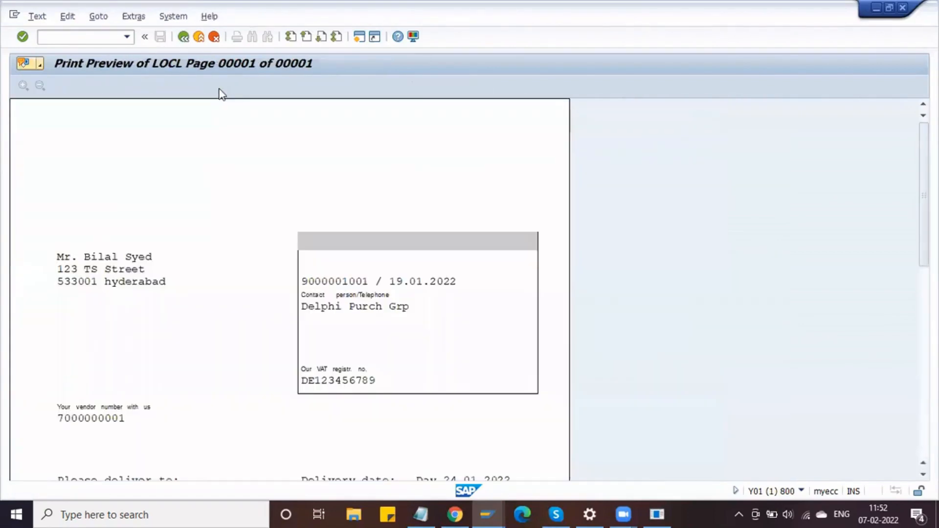
{"action": "scroll", "coordinate": [309, 335], "scroll_direction": "down", "scroll_amount": 10}
{"action": "scroll", "coordinate": [309, 335], "scroll_direction": "down", "scroll_amount": 1}
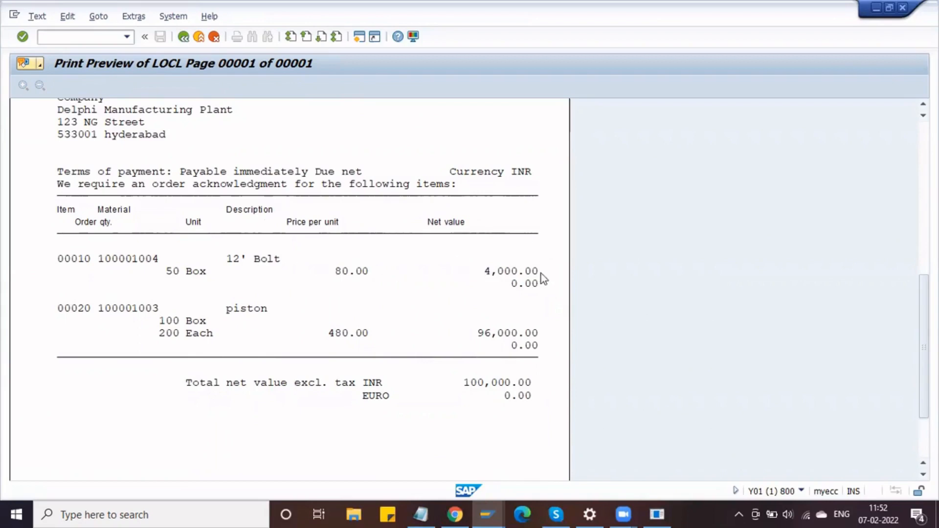
{"action": "scroll", "coordinate": [354, 316], "scroll_direction": "down", "scroll_amount": 1}
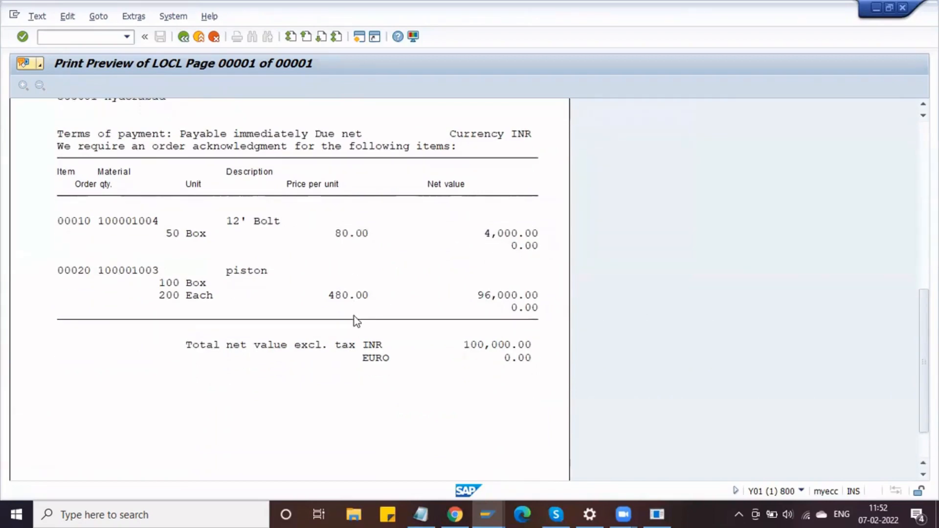
{"action": "scroll", "coordinate": [357, 321], "scroll_direction": "up", "scroll_amount": 4}
- Leave the schemas overview and return to the pricing configuration tree
{"action": "key", "text": "alt+Tab"}
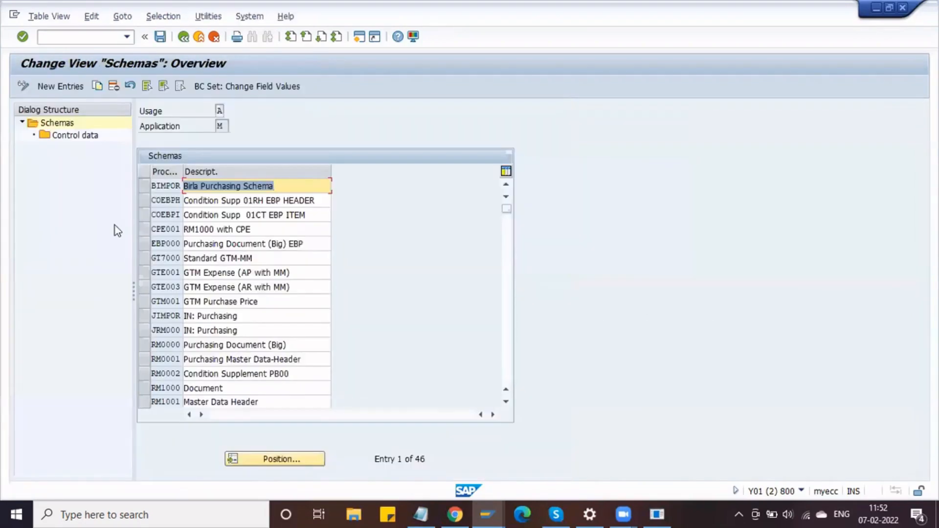
{"action": "key", "text": "alt+Tab"}
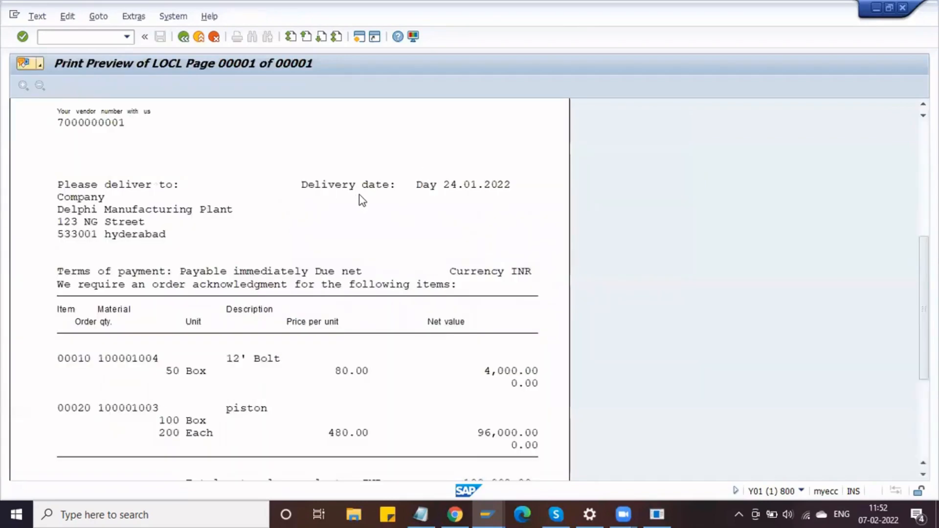
{"action": "key", "text": "alt+Tab"}
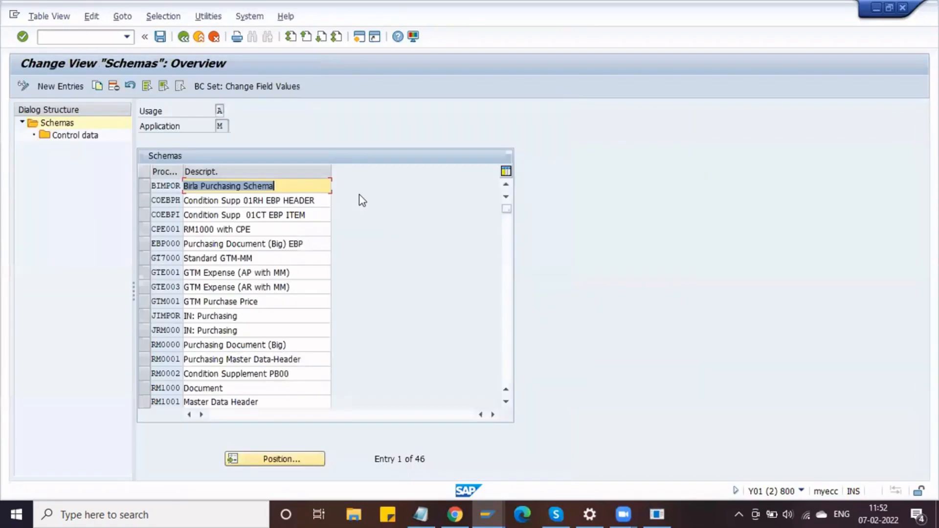
{"action": "left_click", "coordinate": [186, 37]}
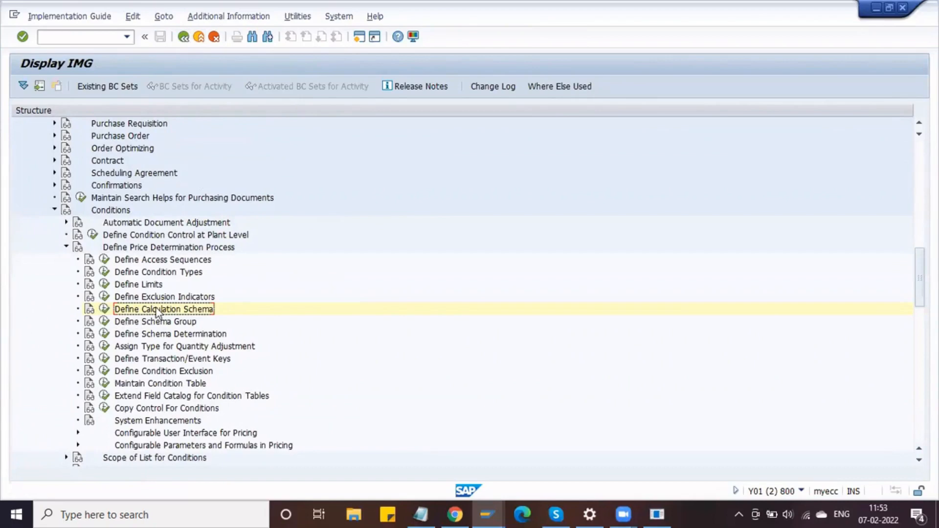
- Run Define Schema Group, look over its activity list, and close it
{"action": "key", "text": "alt+Tab"}
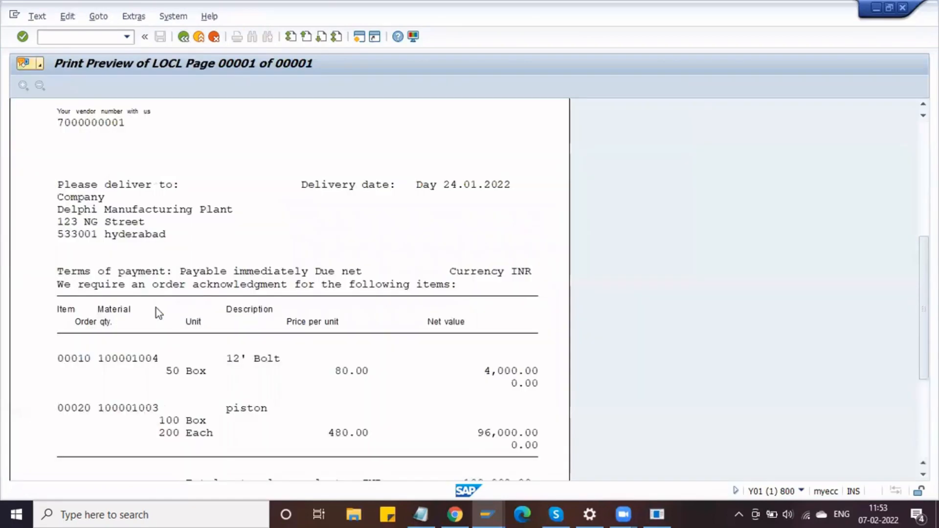
{"action": "left_click", "coordinate": [182, 40]}
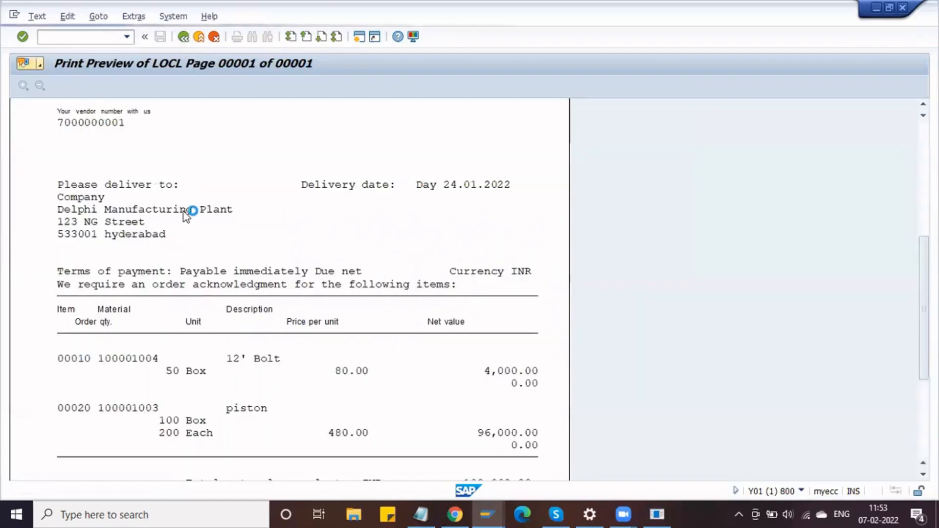
{"action": "key", "text": "alt+Tab"}
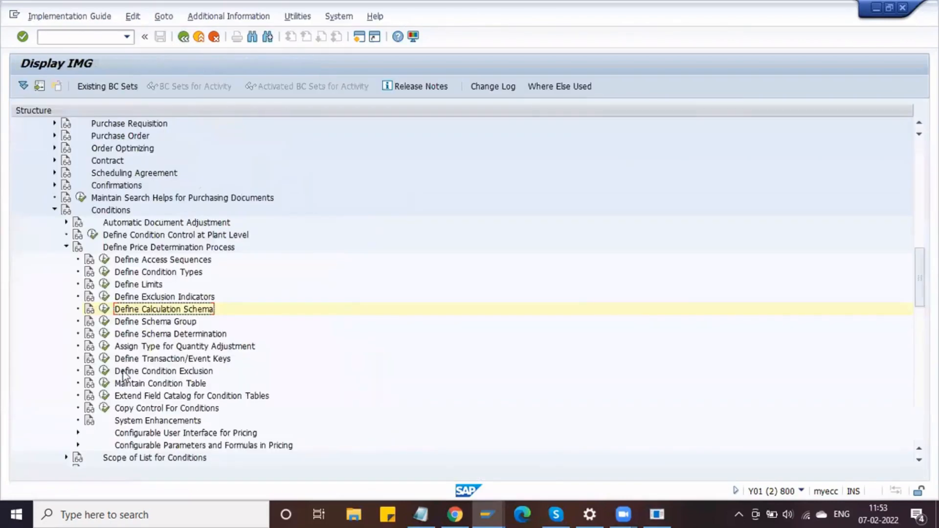
{"action": "left_click", "coordinate": [104, 321]}
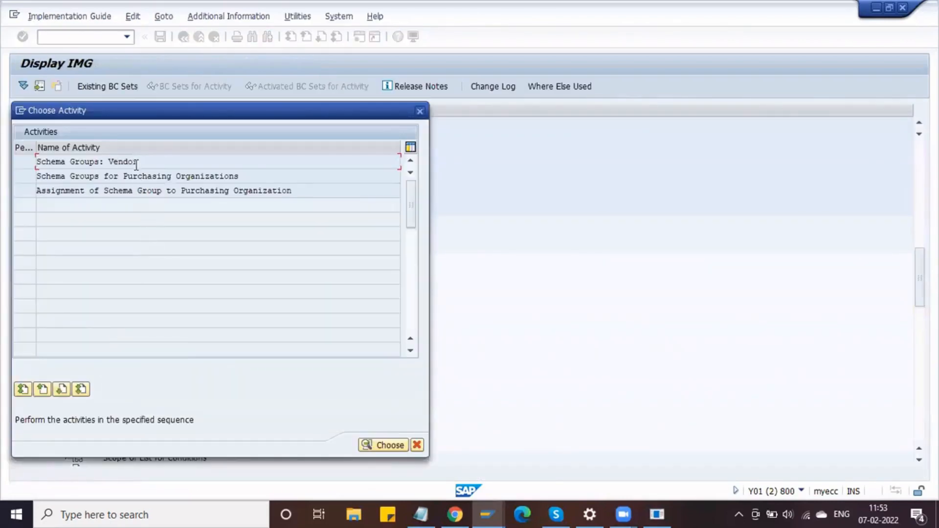
{"action": "left_click", "coordinate": [211, 178]}
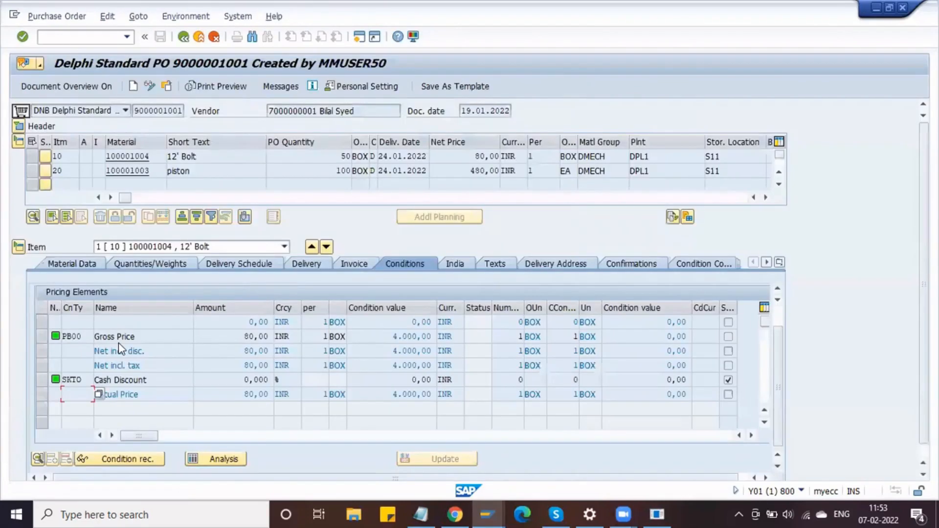
{"action": "left_click_drag", "start_coordinate": [164, 333], "coordinate": [43, 350]}
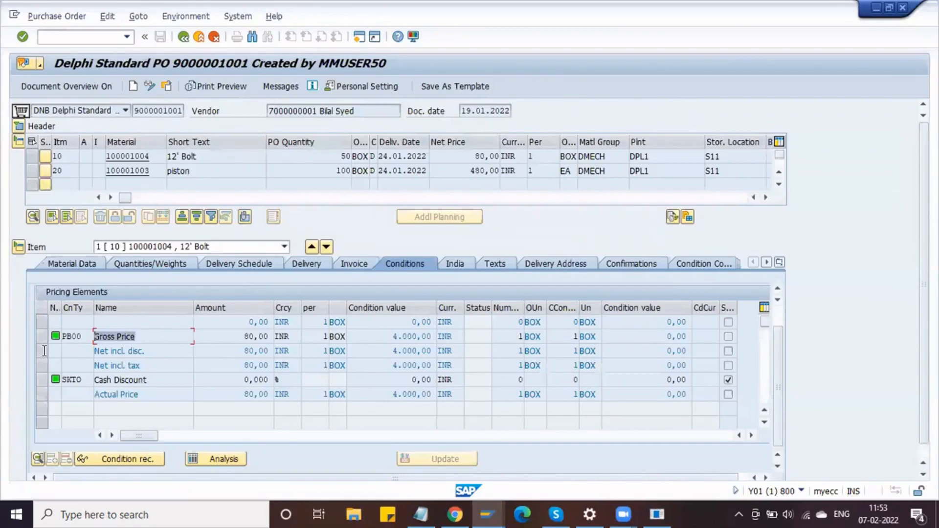
{"action": "left_click", "coordinate": [81, 336]}
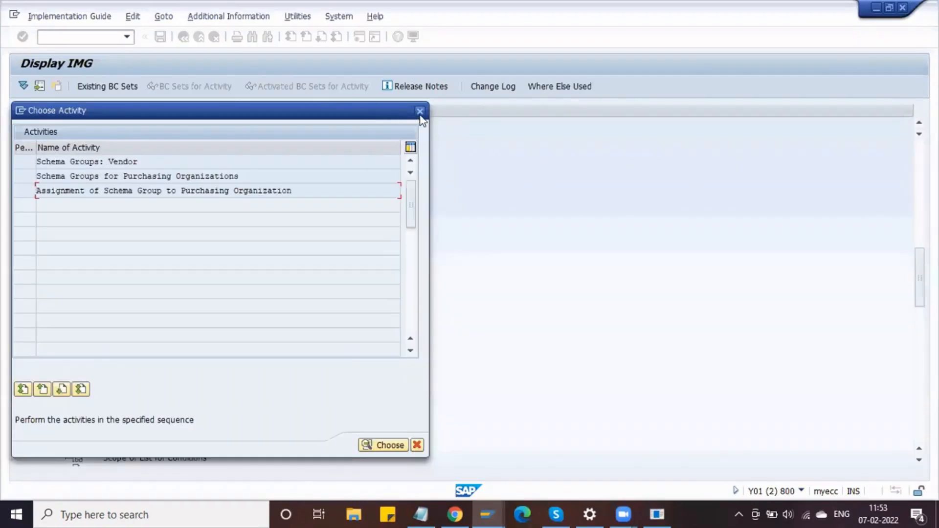
{"action": "left_click", "coordinate": [420, 110]}
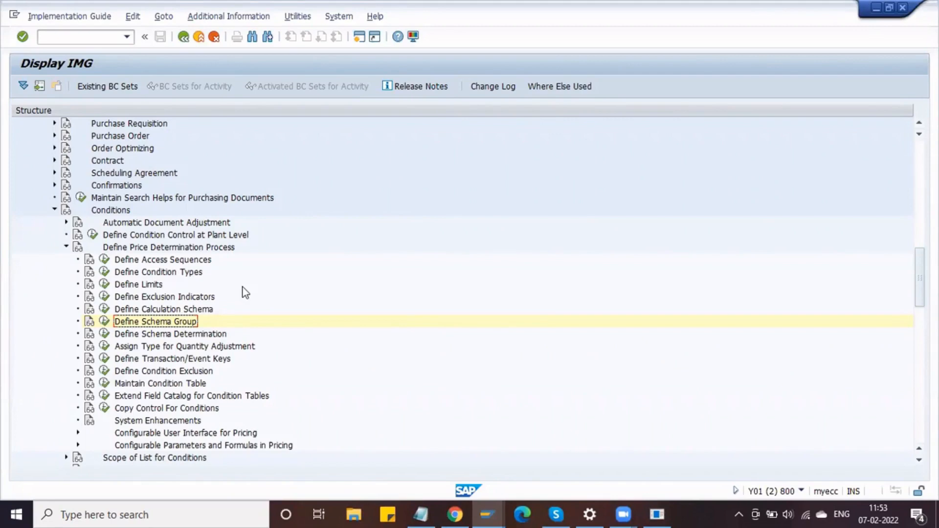
{"action": "scroll", "coordinate": [219, 325], "scroll_direction": "down", "scroll_amount": 2}
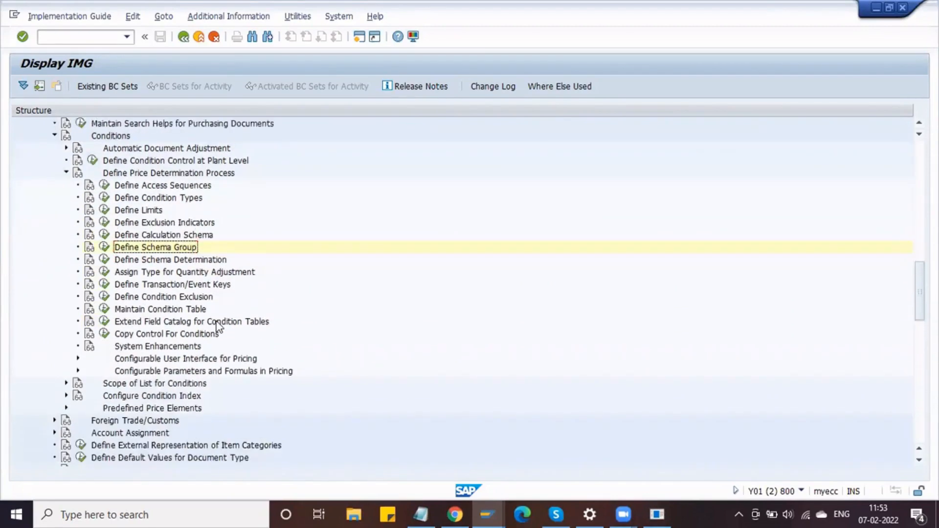
{"action": "scroll", "coordinate": [218, 326], "scroll_direction": "up", "scroll_amount": 2}
{"action": "key", "text": "alt+Tab"}
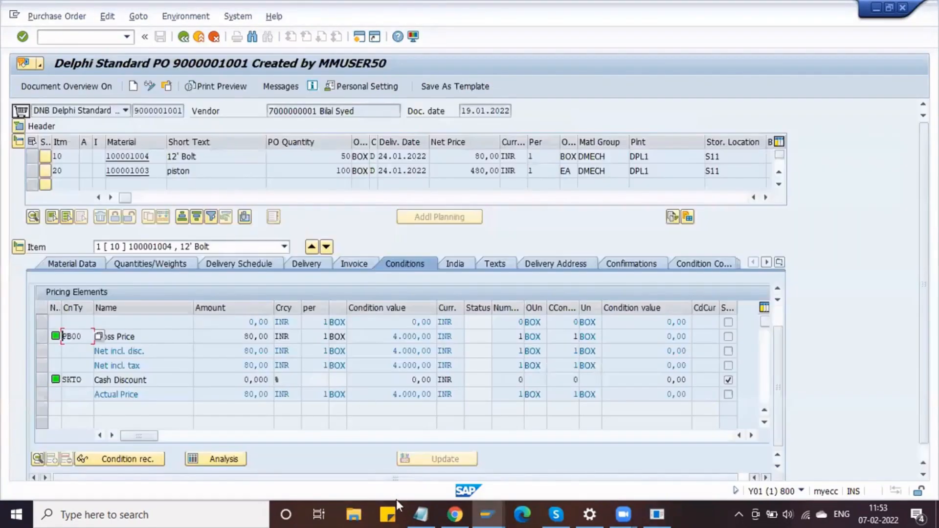
- In Notepad, add 'Condition Table' and 'Access sequence' lines, correcting the 'Tabel' typo
{"action": "left_click", "coordinate": [420, 514]}
{"action": "key", "text": "Return"}
{"action": "key", "text": "Return"}
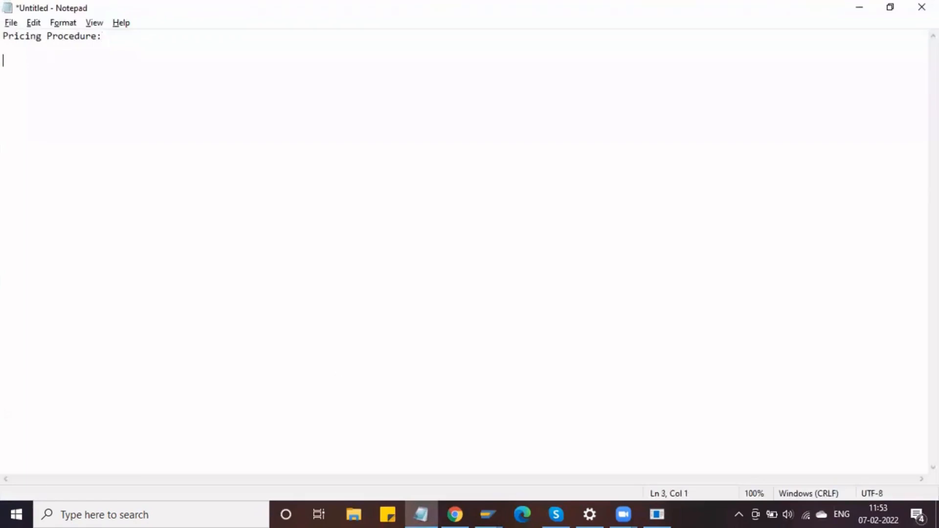
{"action": "type", "text": "Condition Tabel"}
{"action": "key", "text": "Return"}
{"action": "type", "text": "Acce"}
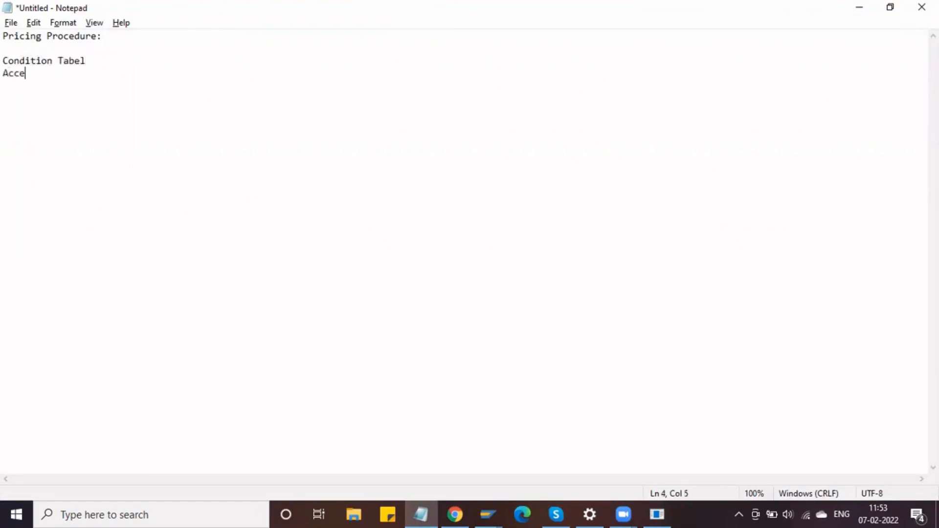
{"action": "type", "text": "ss sequence"}
{"action": "key", "text": "Return"}
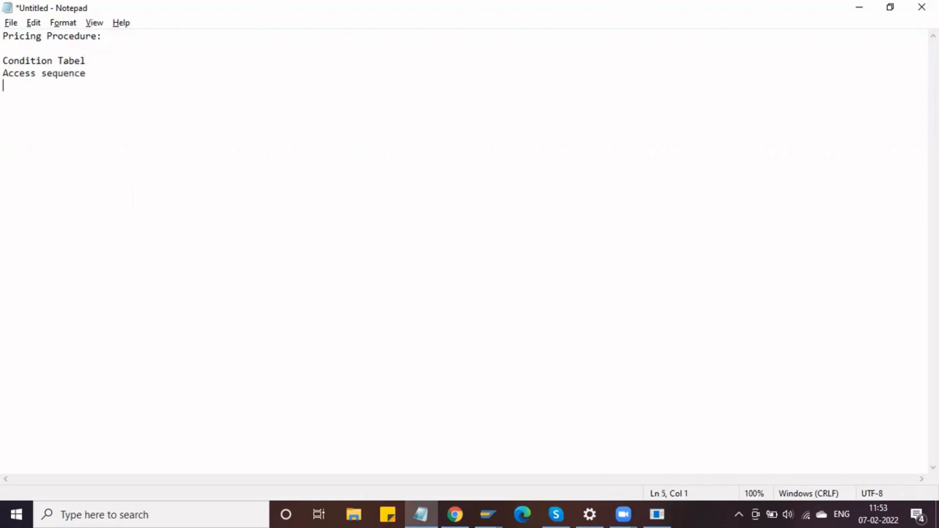
{"action": "left_click", "coordinate": [114, 63]}
{"action": "key", "text": "BackSpace"}
{"action": "key", "text": "BackSpace"}
{"action": "type", "text": "le"}
{"action": "left_click", "coordinate": [92, 76]}
{"action": "key", "text": "Return"}
- Add a 'Condition types' line, matching the Define Condition Types activity
{"action": "key", "text": "alt+Tab"}
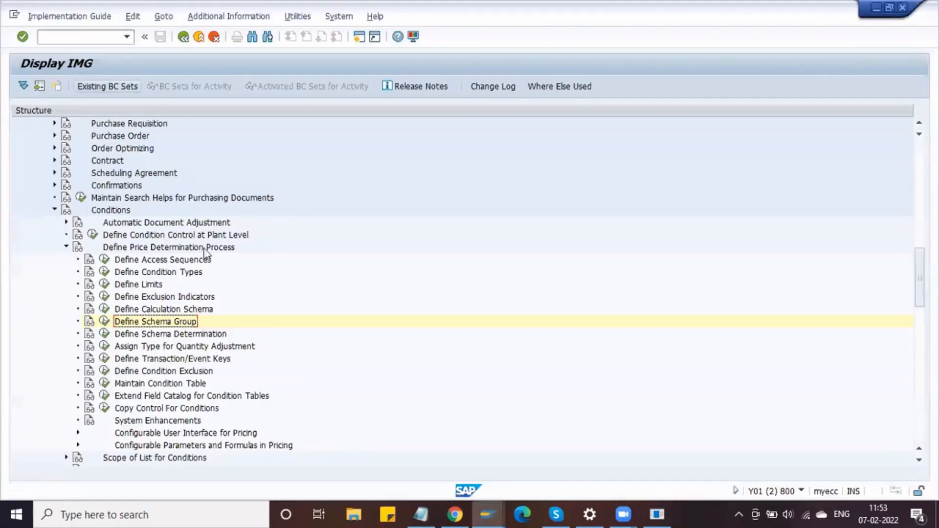
{"action": "left_click", "coordinate": [172, 274]}
{"action": "key", "text": "alt+Tab"}
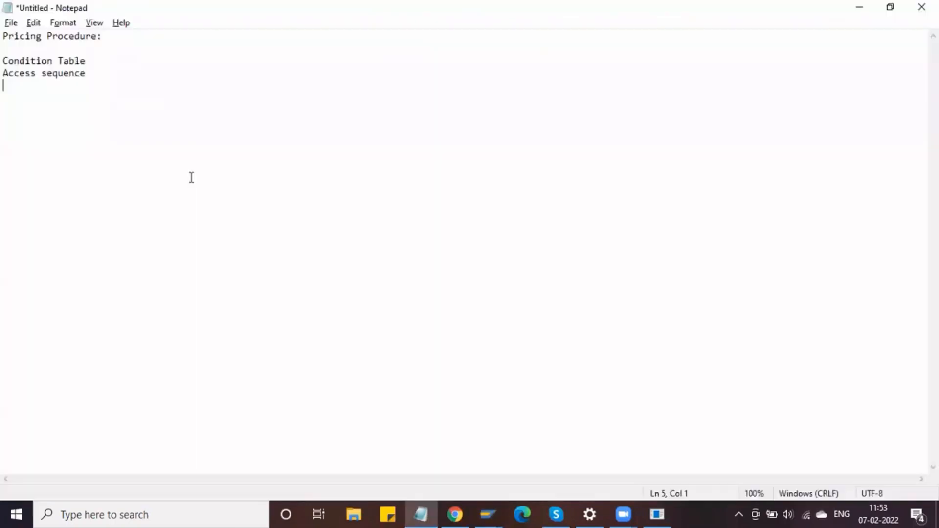
{"action": "type", "text": "Condition types"}
{"action": "key", "text": "Return"}
- Add a 'Calculation schema' line, matching the Define Calculation Schema activity
{"action": "key", "text": "alt+Tab"}
{"action": "left_click", "coordinate": [130, 310]}
{"action": "key", "text": "alt+Tab"}
{"action": "type", "text": "Calcul"}
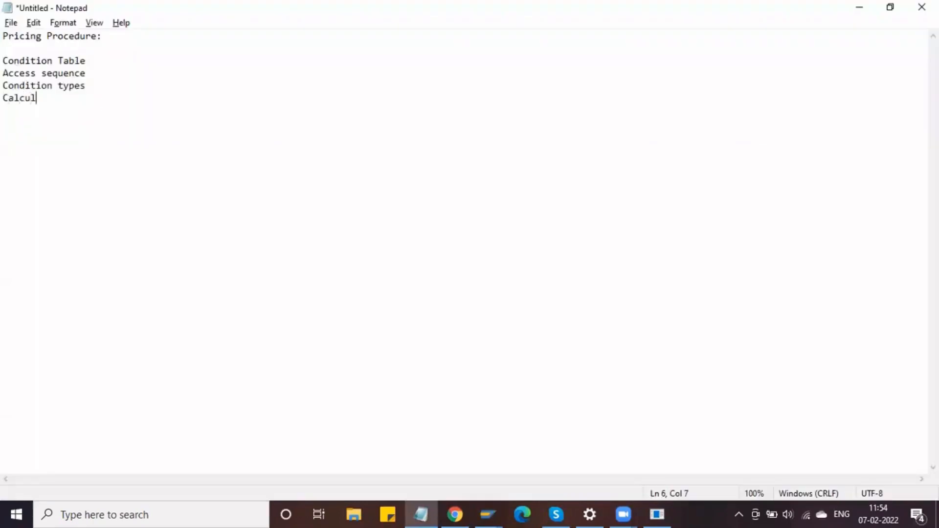
{"action": "type", "text": "ation schema"}
{"action": "key", "text": "Return"}
- Compare with the schema group and determination activities, then select the noted lines
{"action": "key", "text": "alt+Tab"}
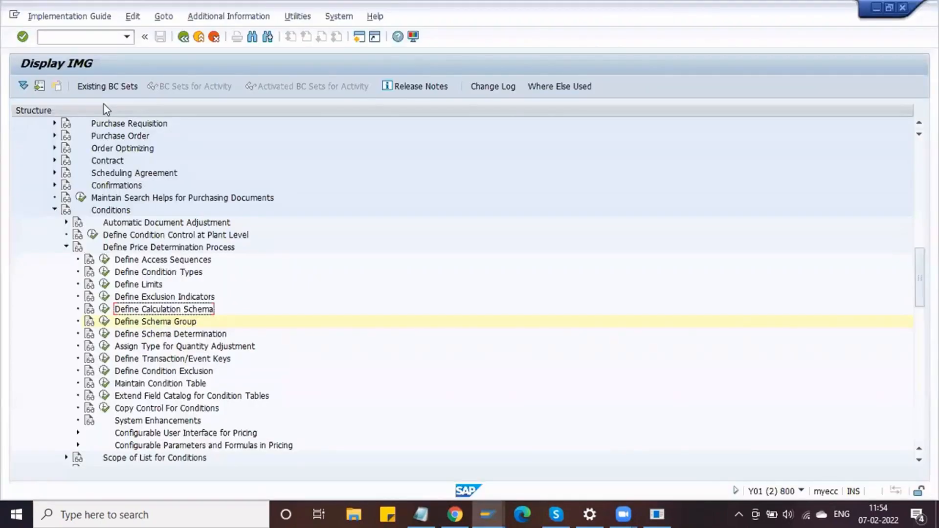
{"action": "left_click", "coordinate": [162, 325]}
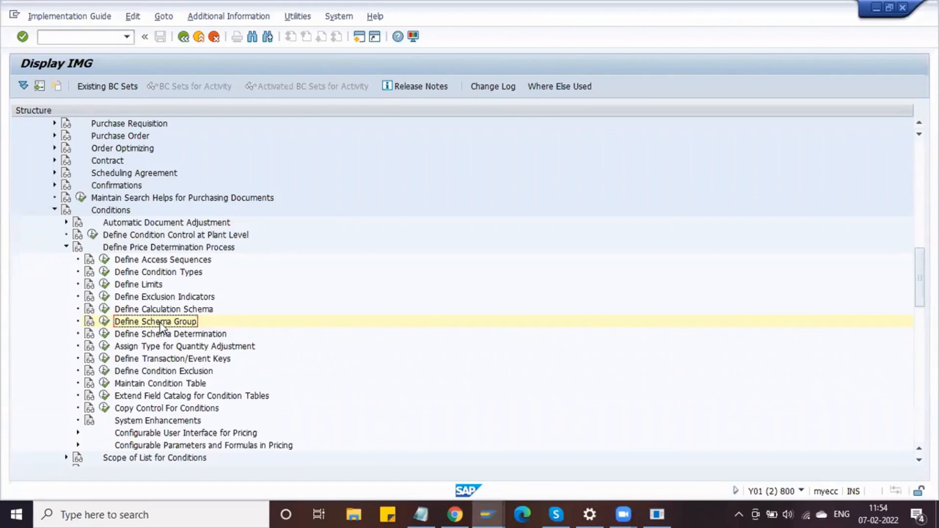
{"action": "left_click", "coordinate": [164, 335]}
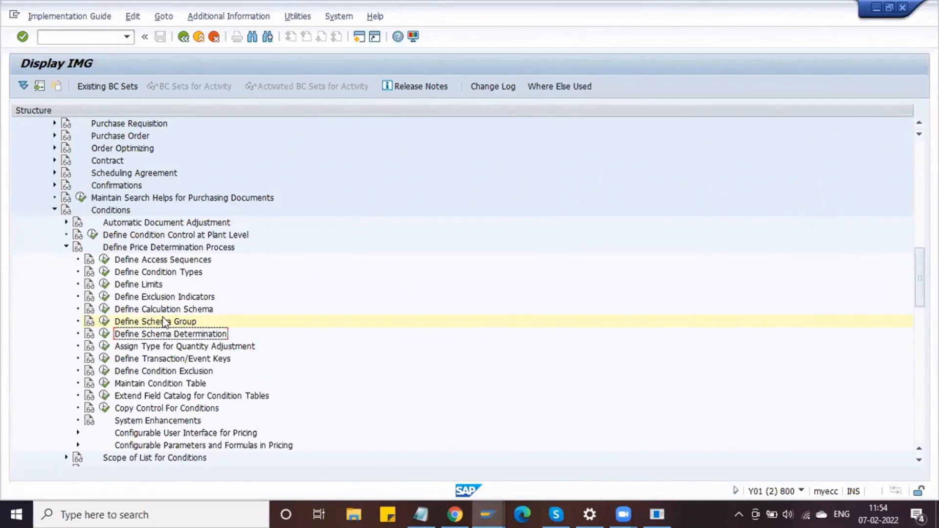
{"action": "key", "text": "alt+Tab"}
{"action": "left_click_drag", "start_coordinate": [120, 99], "coordinate": [3, 60]}
{"action": "left_click", "coordinate": [96, 64]}
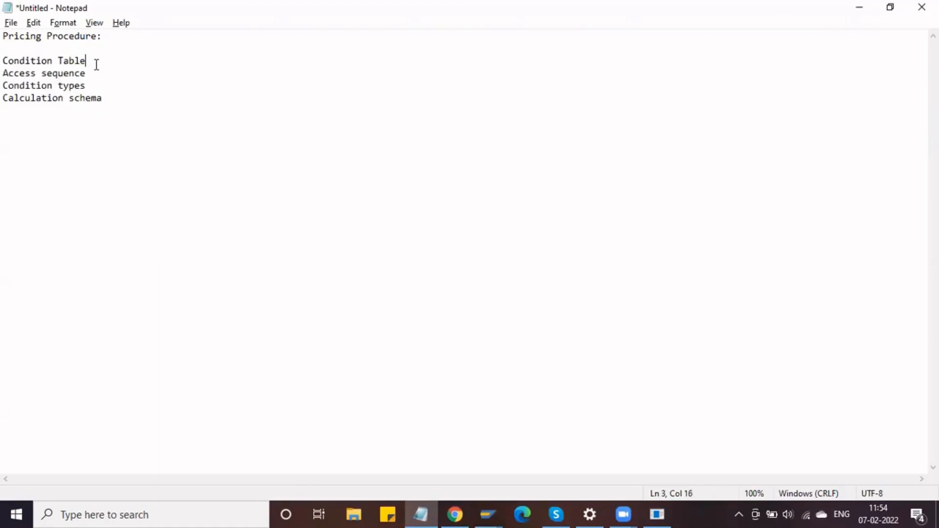
{"action": "key", "text": "shift+Home"}
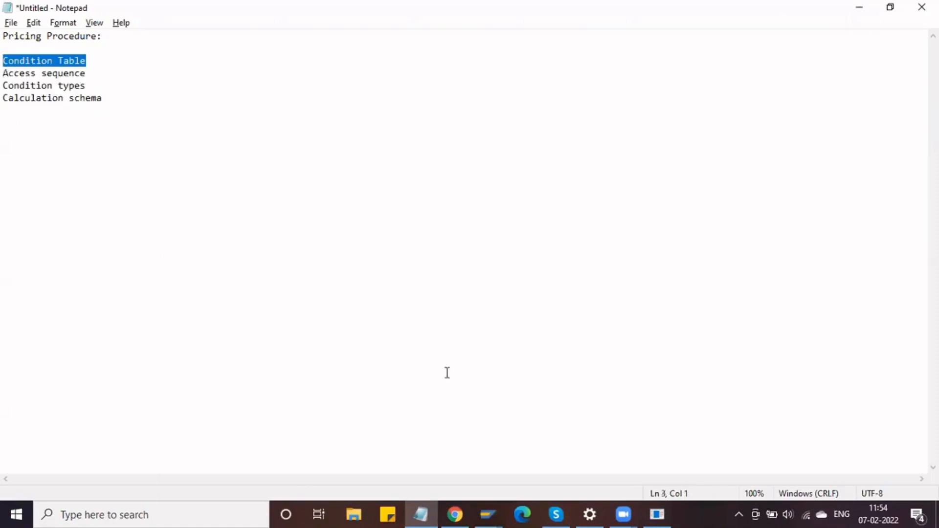
{"action": "left_click", "coordinate": [494, 506]}
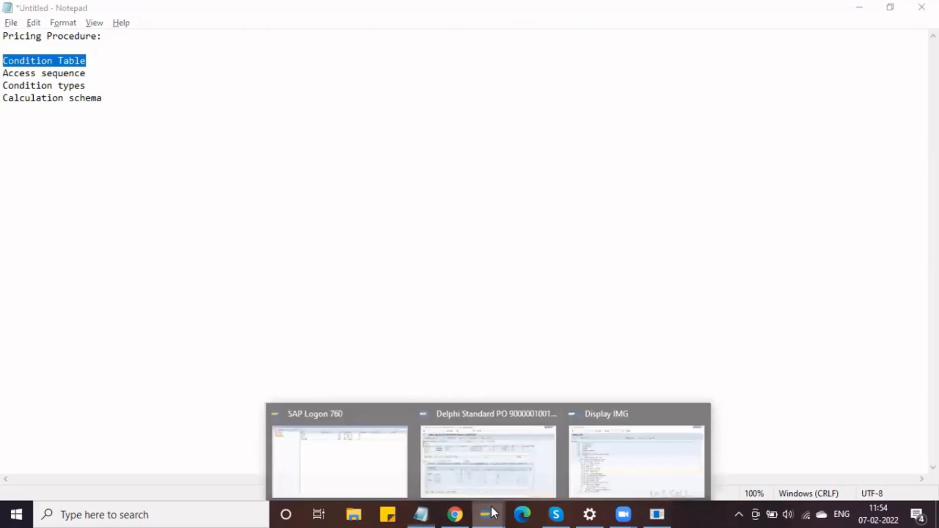
- From the condition table activities, create a new purchasing condition table numbered 561
{"action": "left_click", "coordinate": [597, 452]}
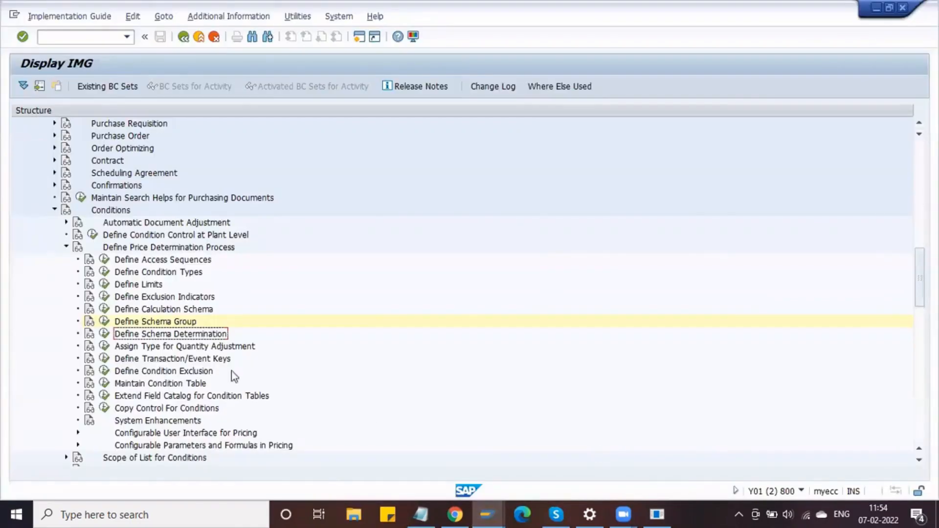
{"action": "left_click", "coordinate": [104, 384]}
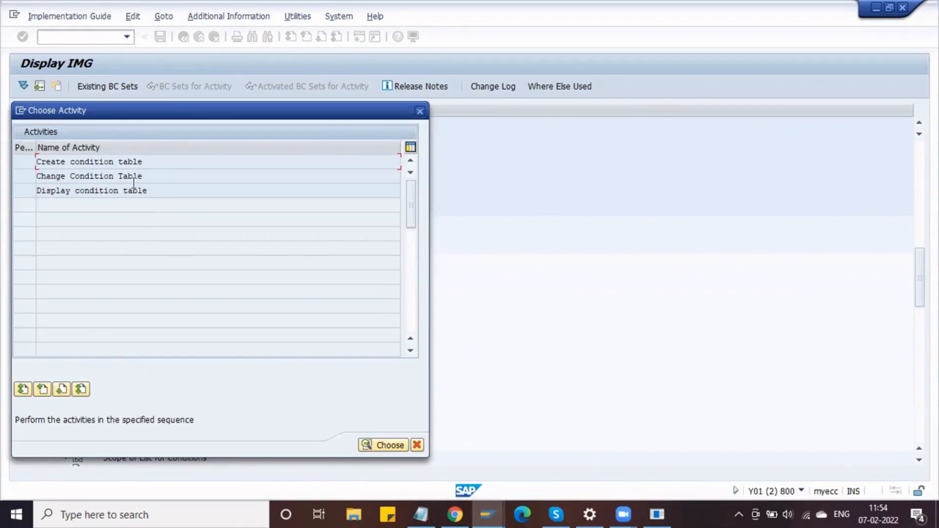
{"action": "double_click", "coordinate": [128, 161]}
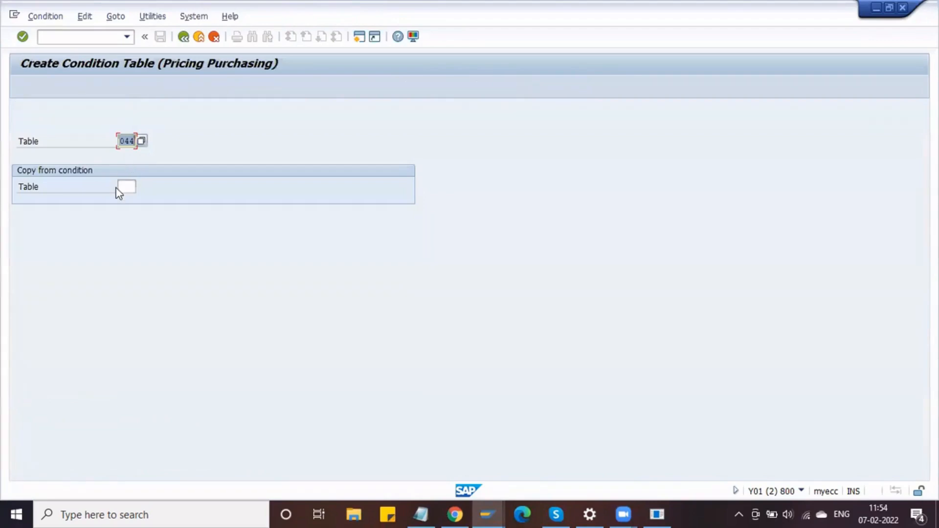
{"action": "key", "text": "BackSpace"}
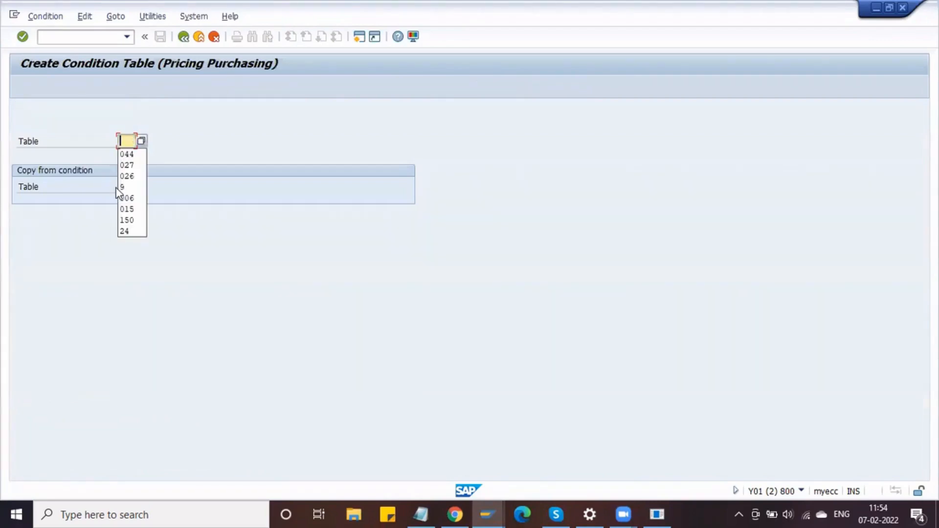
{"action": "left_click", "coordinate": [93, 161]}
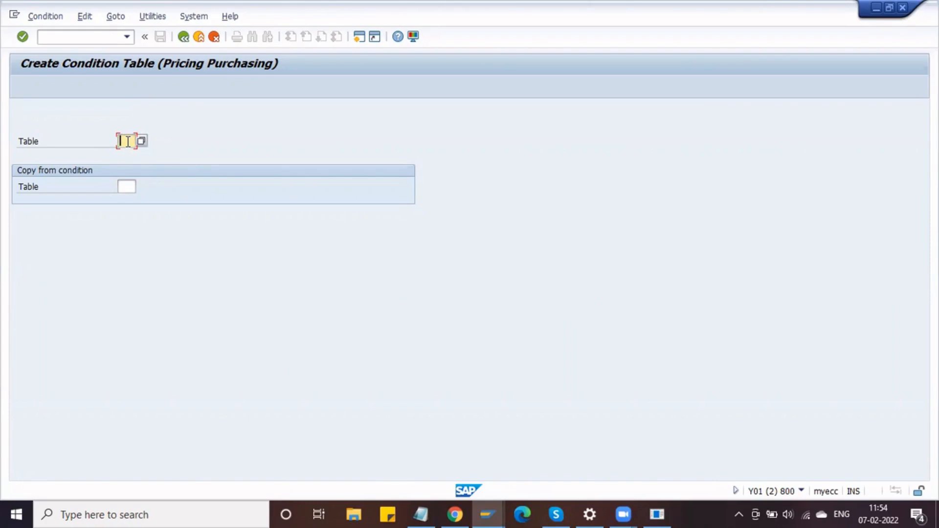
{"action": "type", "text": "561"}
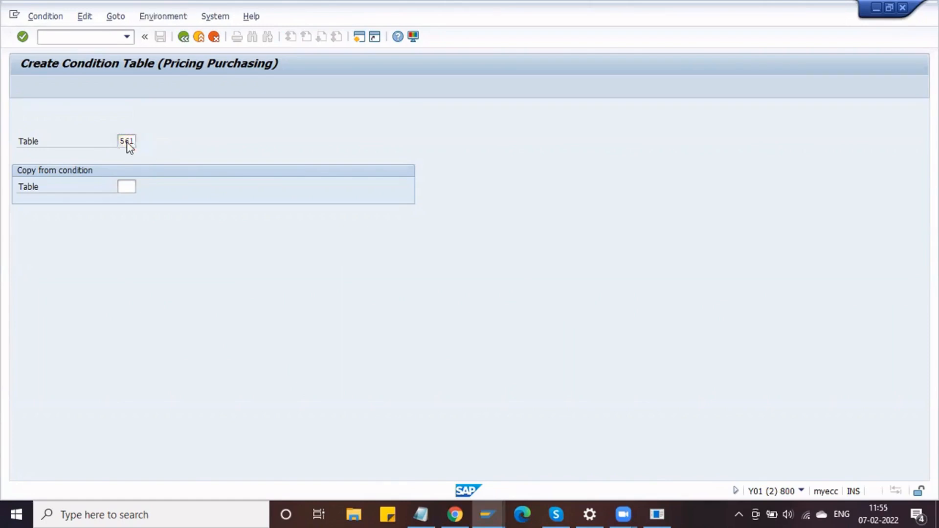
{"action": "key", "text": "Return"}
{"action": "key", "text": "Return"}
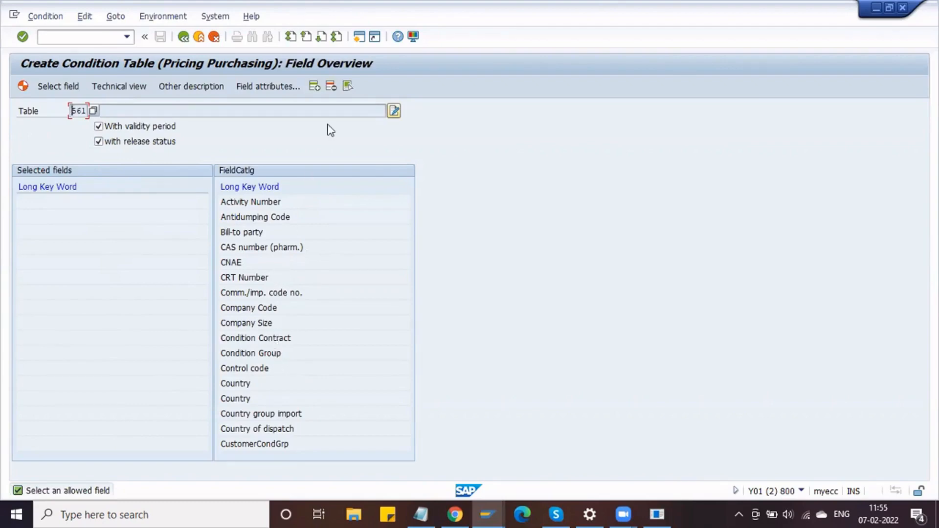
- Add Company Code, Plant, Purch. Organization and Vendor from the field catalog, then generate table 561
{"action": "left_click", "coordinate": [321, 39]}
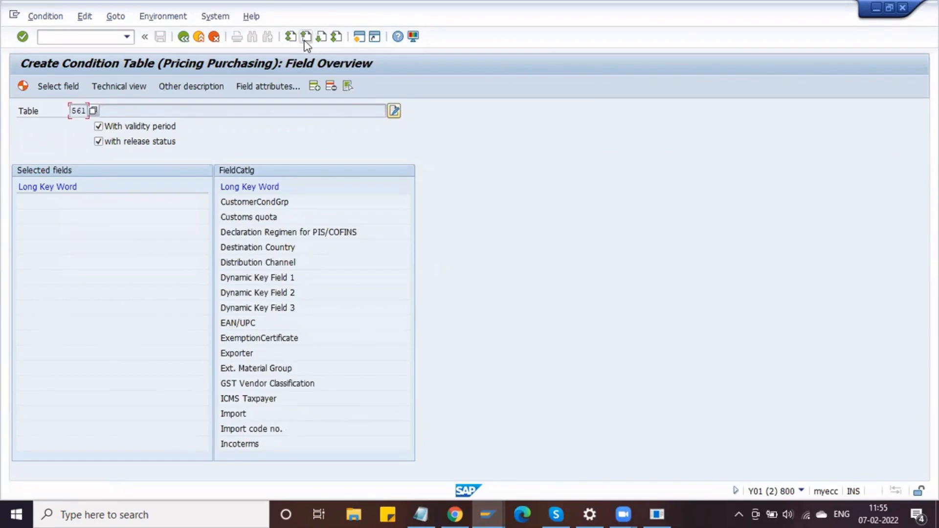
{"action": "left_click", "coordinate": [307, 38]}
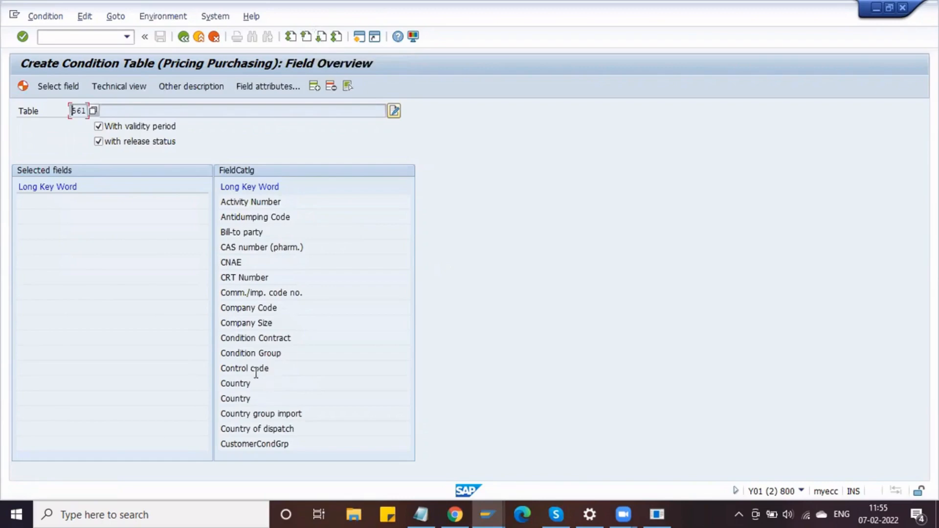
{"action": "double_click", "coordinate": [273, 307]}
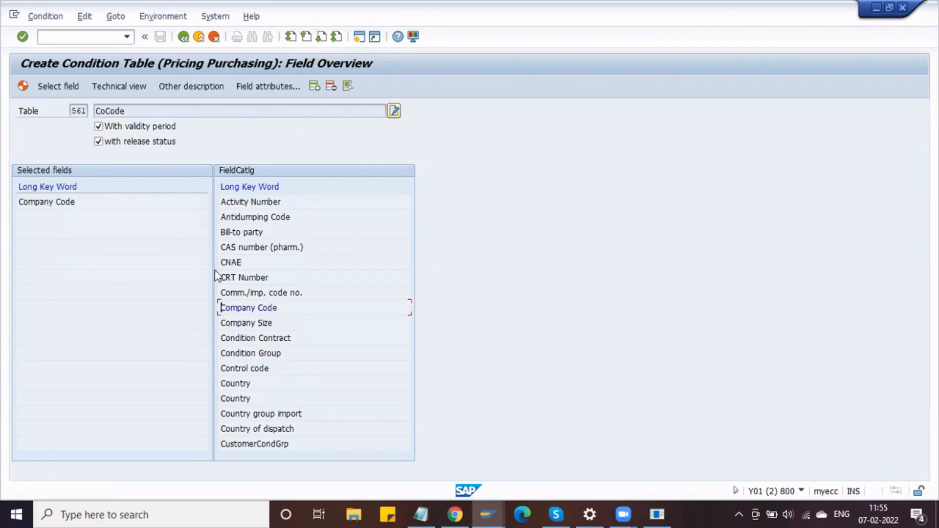
{"action": "left_click", "coordinate": [320, 37]}
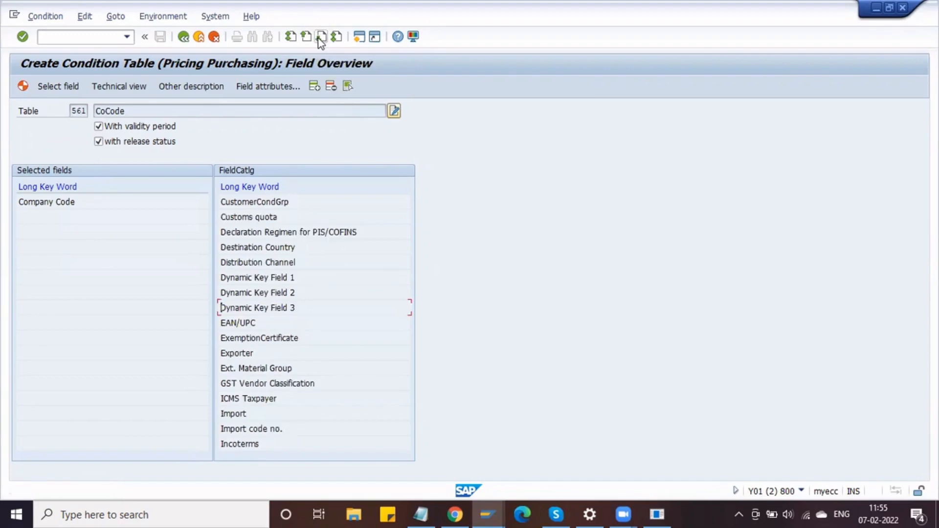
{"action": "left_click", "coordinate": [319, 38]}
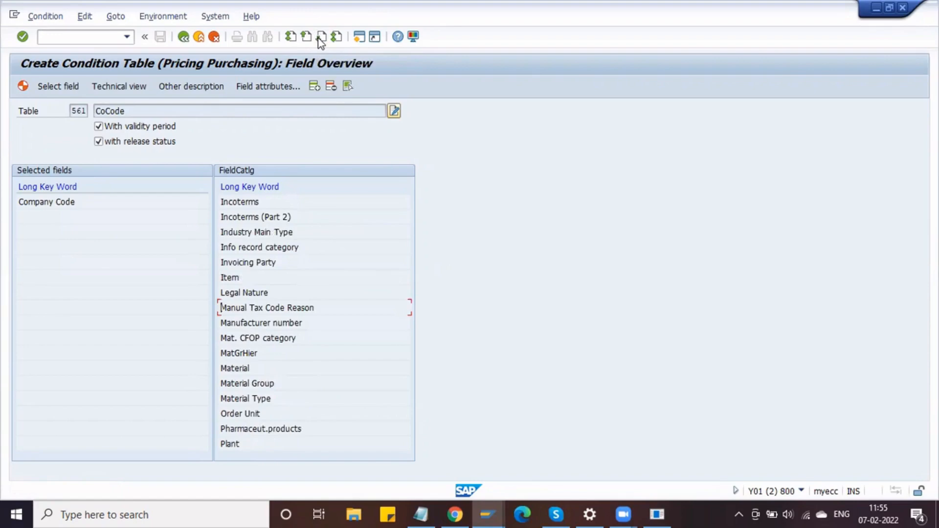
{"action": "double_click", "coordinate": [234, 444]}
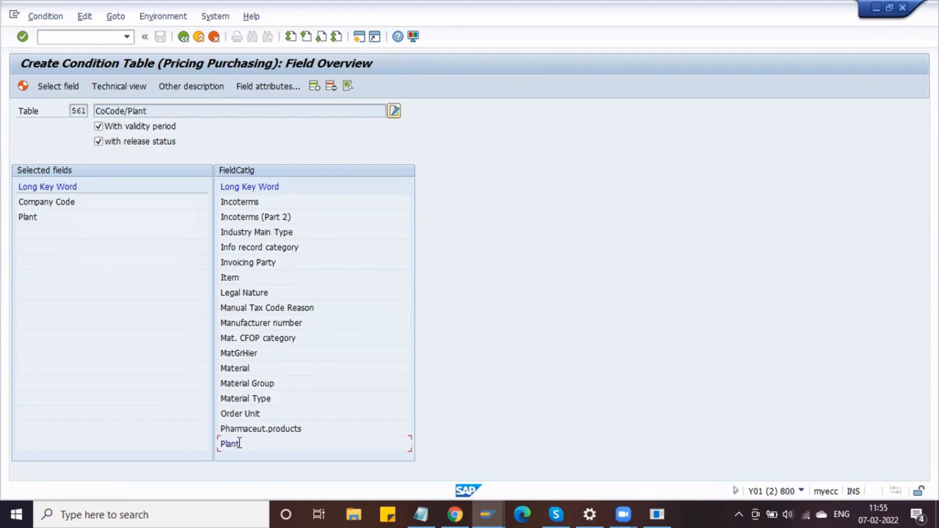
{"action": "left_click", "coordinate": [321, 36]}
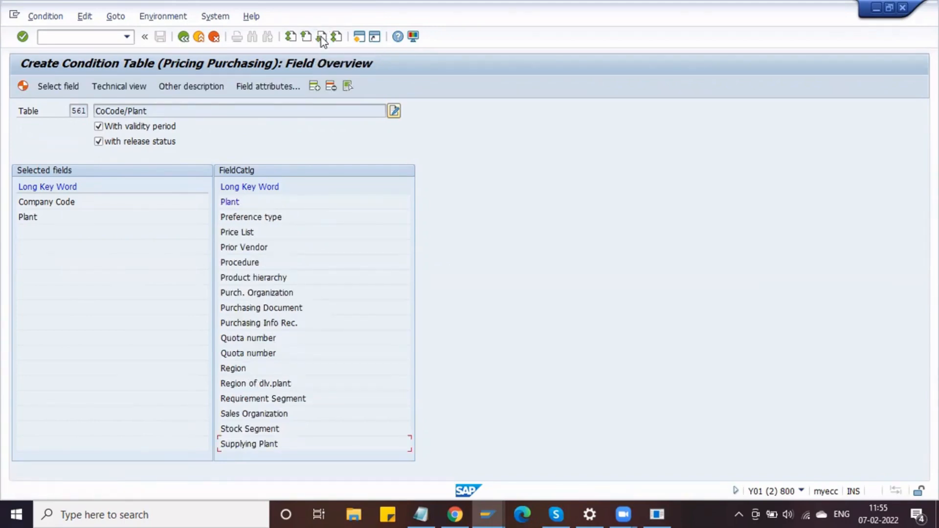
{"action": "double_click", "coordinate": [268, 291]}
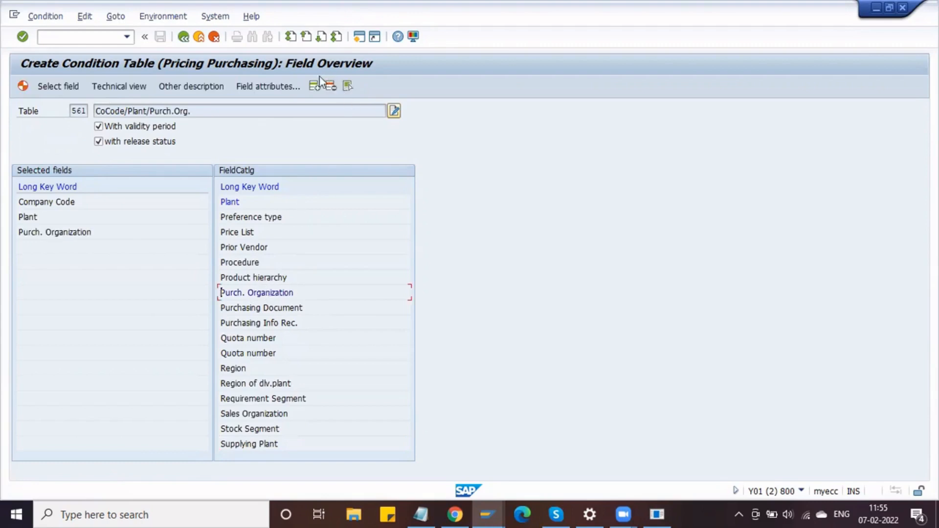
{"action": "left_click", "coordinate": [323, 39]}
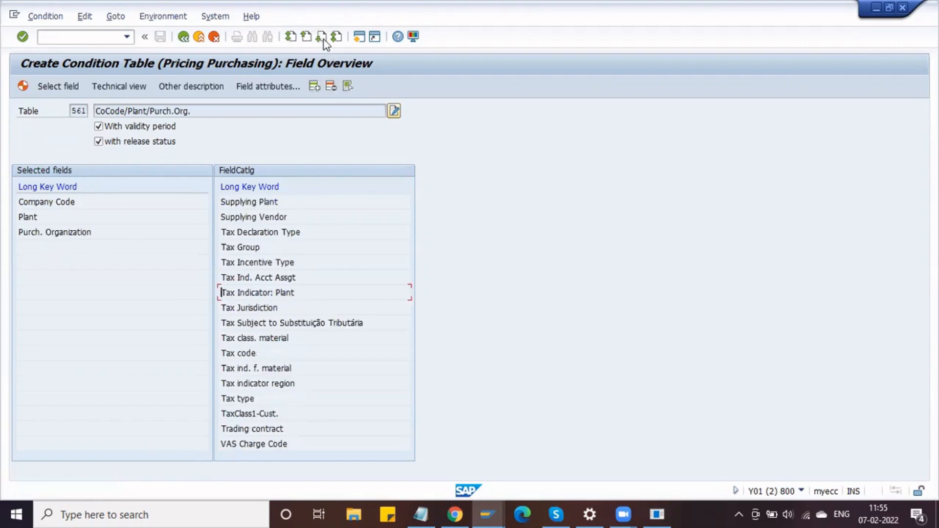
{"action": "left_click", "coordinate": [322, 39]}
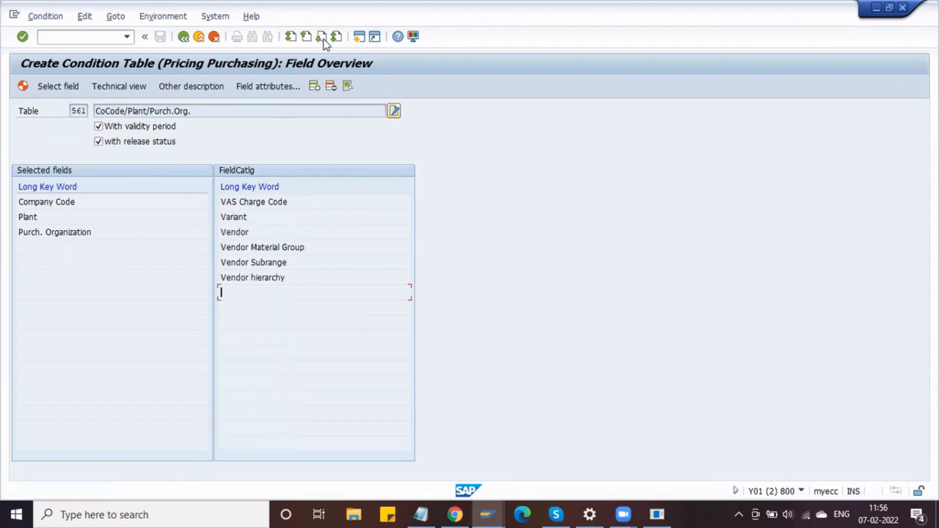
{"action": "double_click", "coordinate": [247, 231]}
{"action": "left_click", "coordinate": [23, 87]}
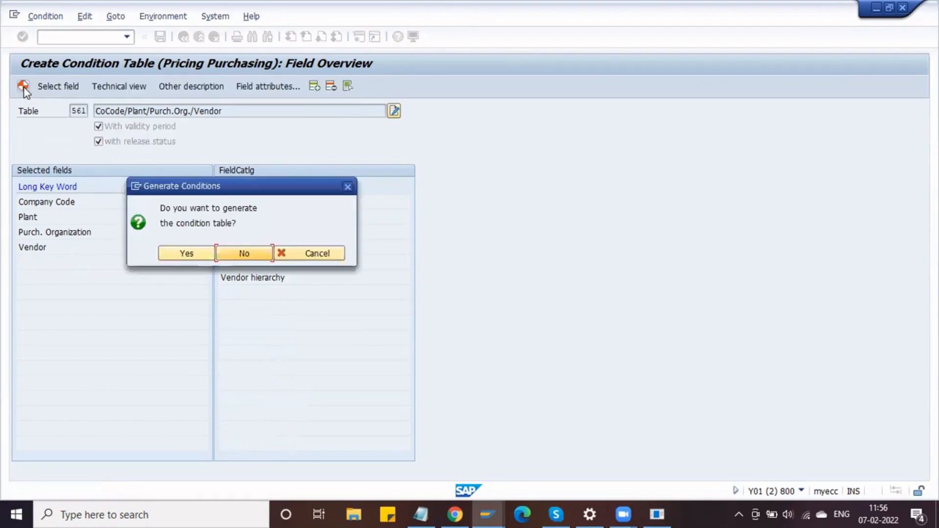
- Confirm generation, save table A561 as a local object, and leave the generation log
{"action": "left_click", "coordinate": [187, 253]}
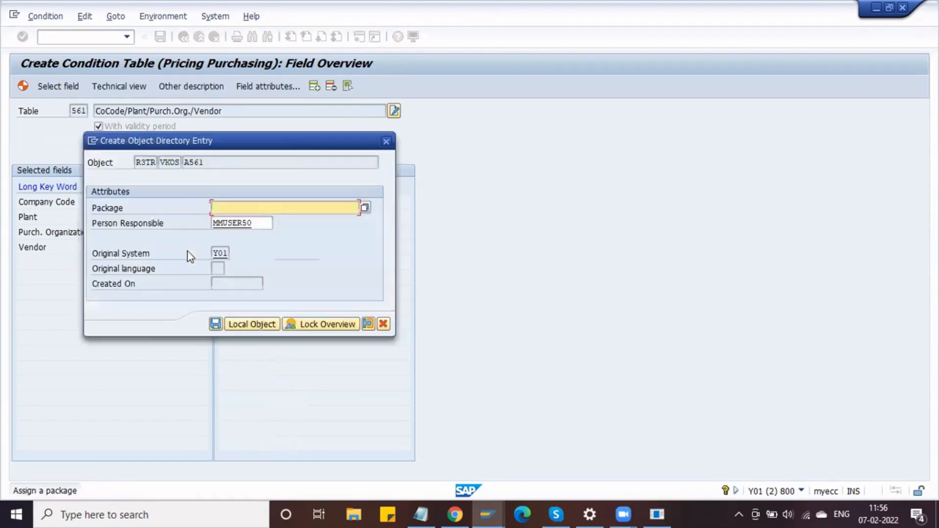
{"action": "left_click", "coordinate": [250, 323]}
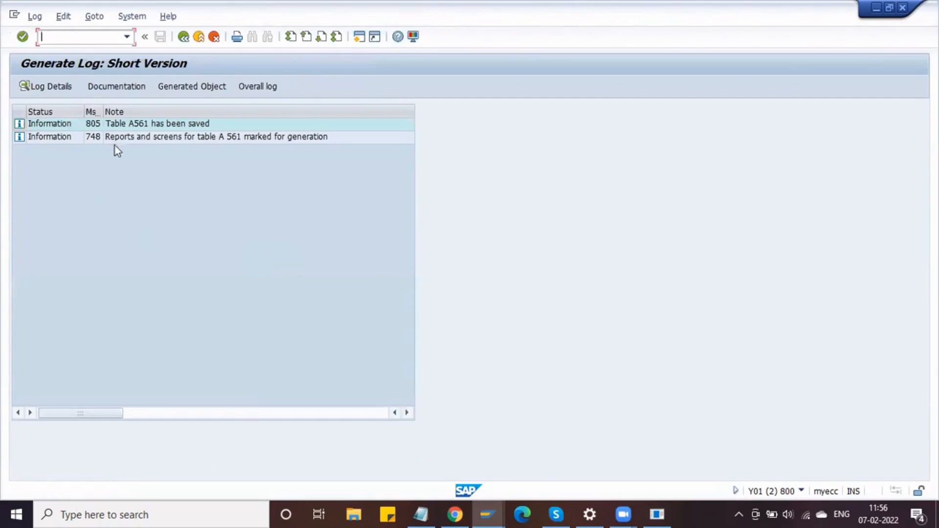
{"action": "left_click", "coordinate": [140, 123]}
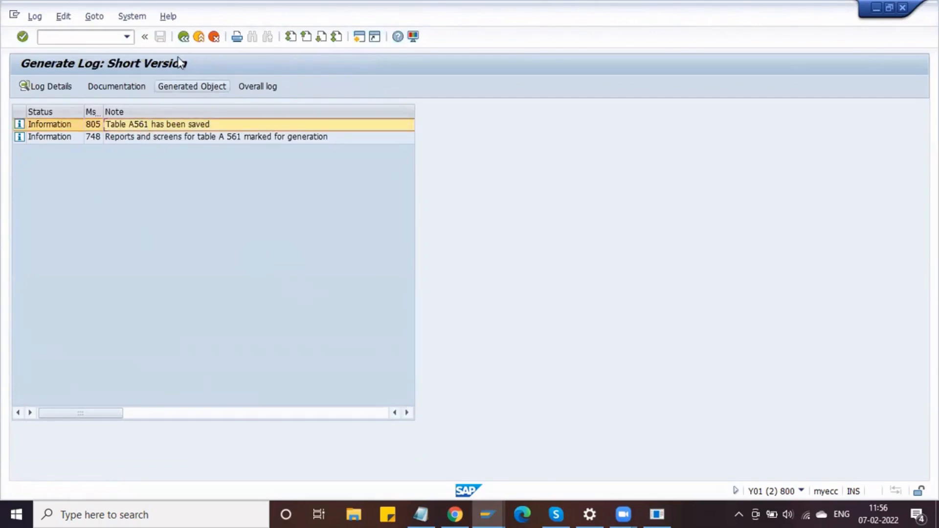
{"action": "left_click", "coordinate": [183, 37]}
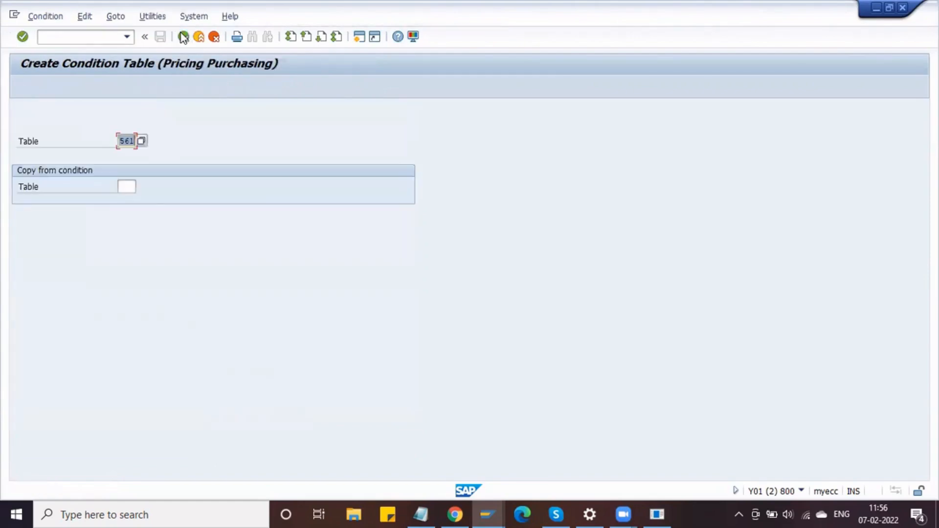
- Display table 561 and verify its fields Company Code, Plant, Purch. Organization and Vendor
{"action": "left_click", "coordinate": [183, 37]}
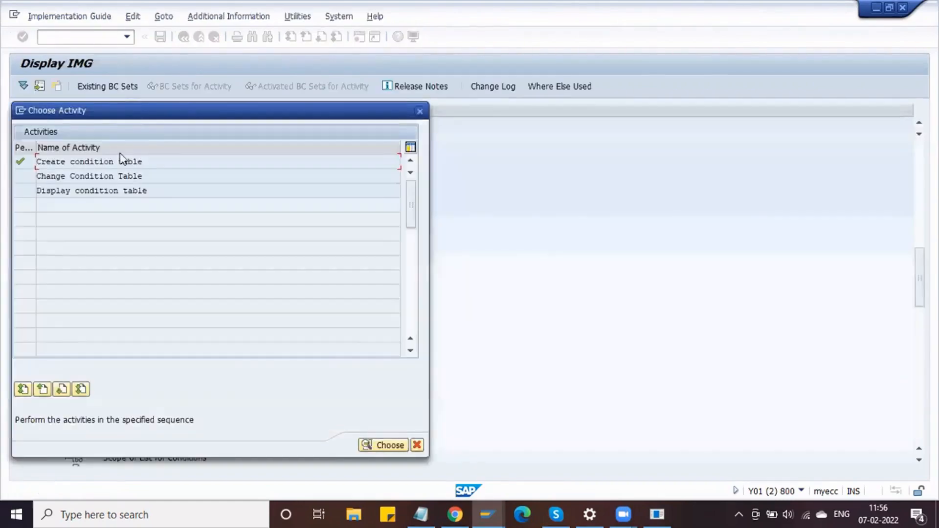
{"action": "left_click", "coordinate": [89, 191]}
{"action": "double_click", "coordinate": [89, 191]}
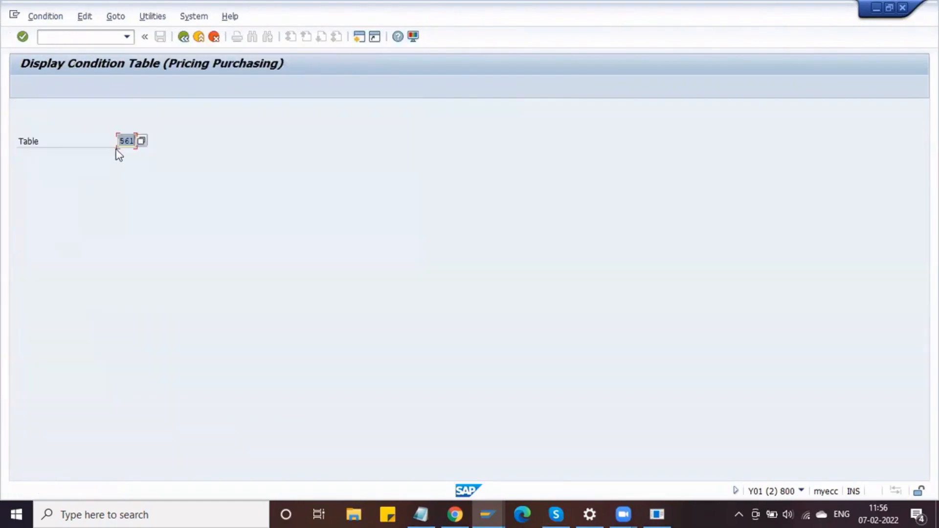
{"action": "key", "text": "Return"}
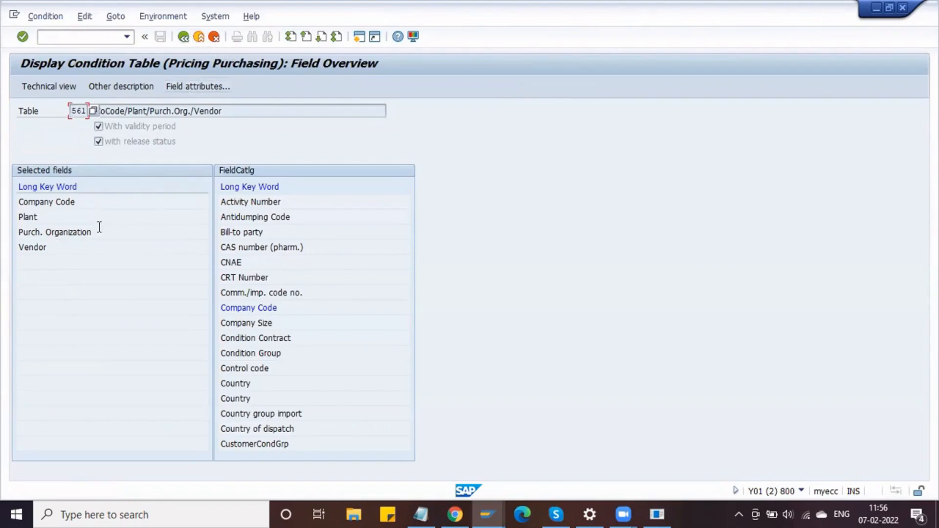
{"action": "left_click", "coordinate": [92, 220]}
{"action": "left_click_drag", "start_coordinate": [81, 232], "coordinate": [96, 233]}
{"action": "left_click", "coordinate": [184, 38]}
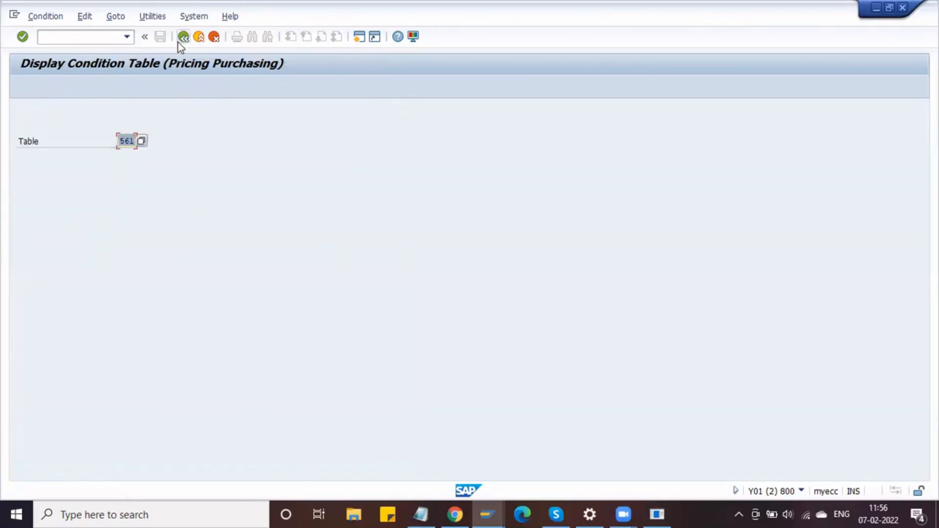
{"action": "left_click", "coordinate": [180, 41]}
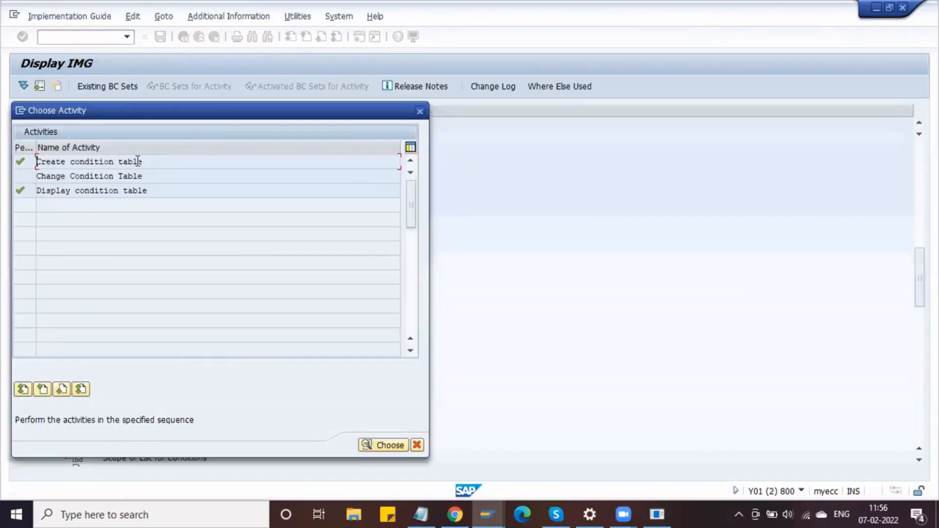
- Start creating a new purchasing condition table numbered 562
{"action": "double_click", "coordinate": [128, 162]}
{"action": "key", "text": "BackSpace"}
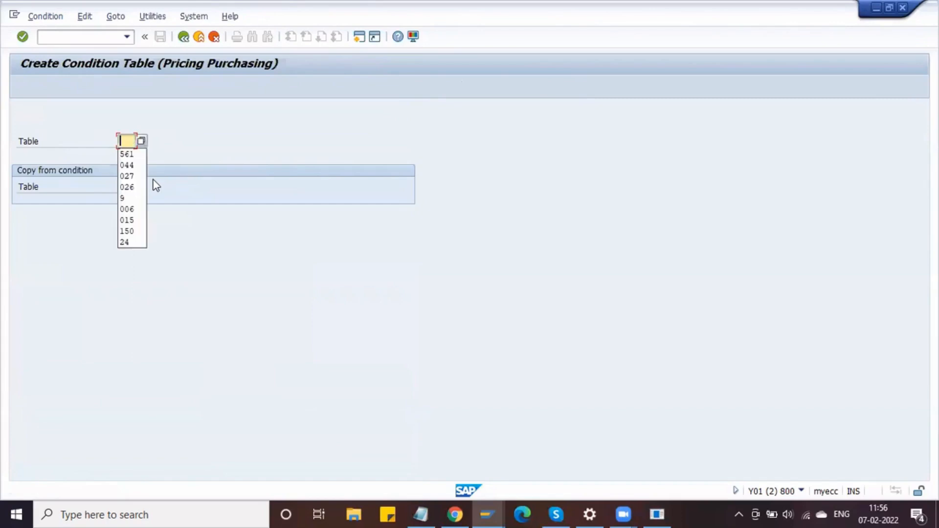
{"action": "type", "text": "562"}
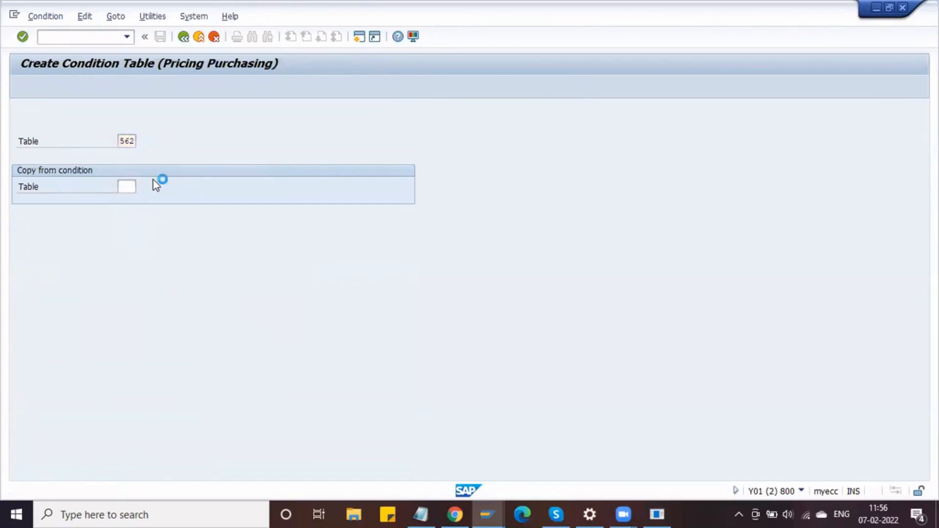
{"action": "key", "text": "Return"}
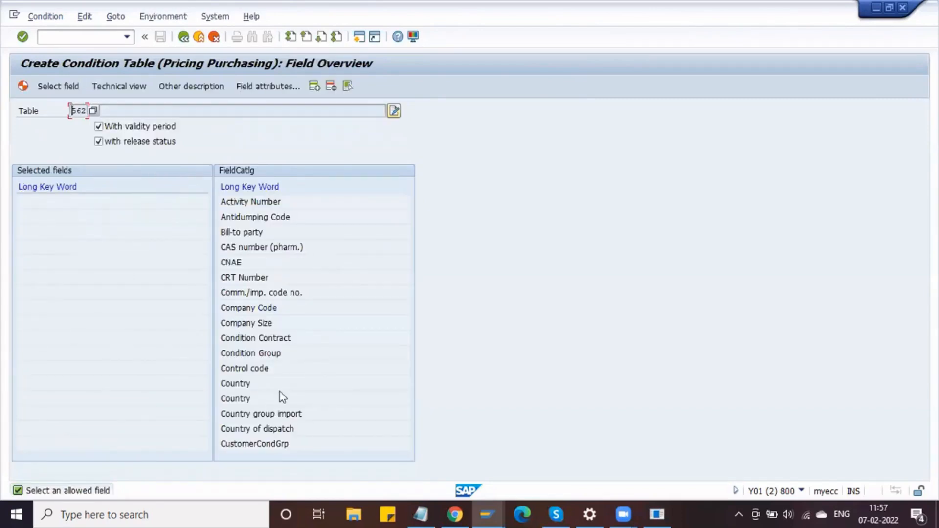
- Add Plant and Purch. Organization to table 562, generate it, and save as a local object
{"action": "left_click", "coordinate": [321, 36]}
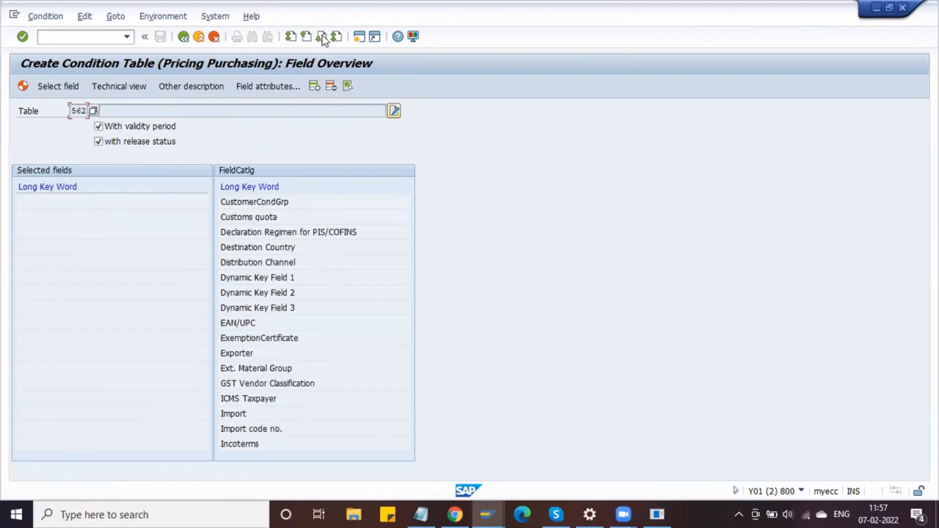
{"action": "left_click", "coordinate": [321, 36]}
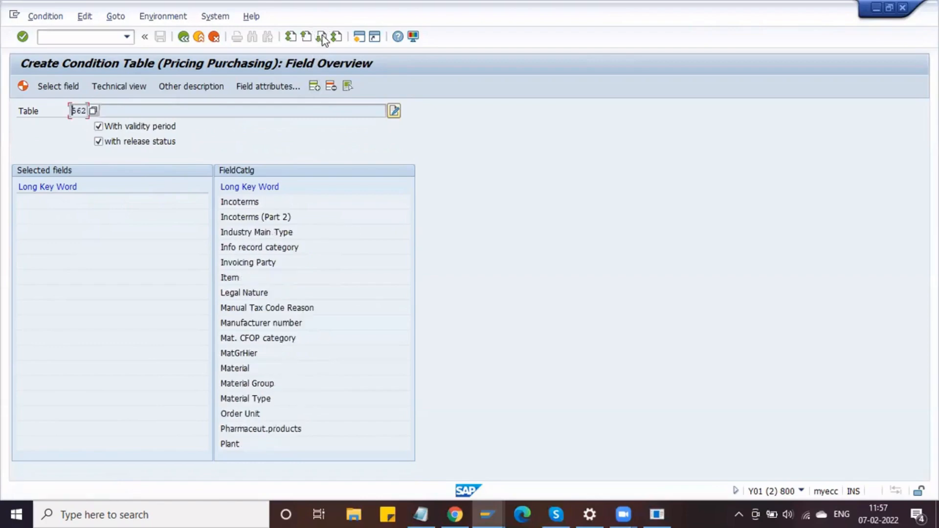
{"action": "double_click", "coordinate": [242, 445]}
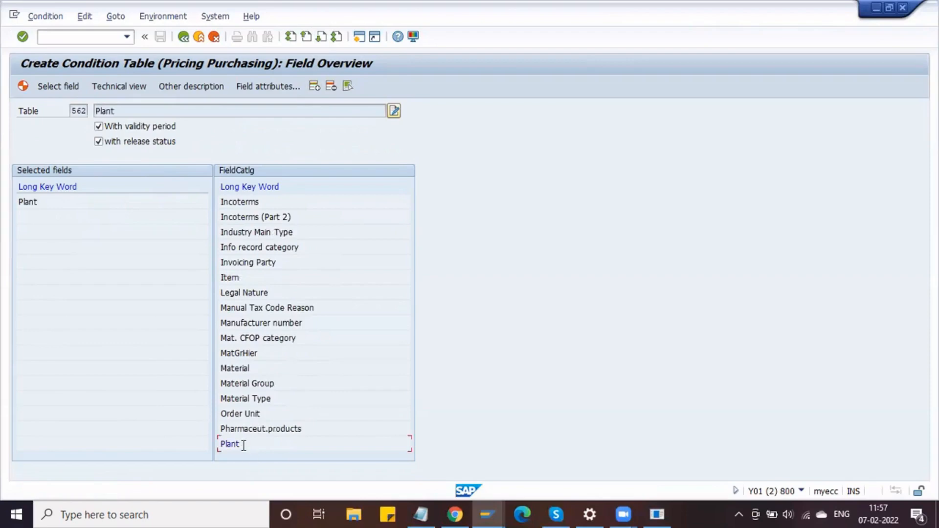
{"action": "left_click", "coordinate": [321, 37]}
{"action": "double_click", "coordinate": [266, 292]}
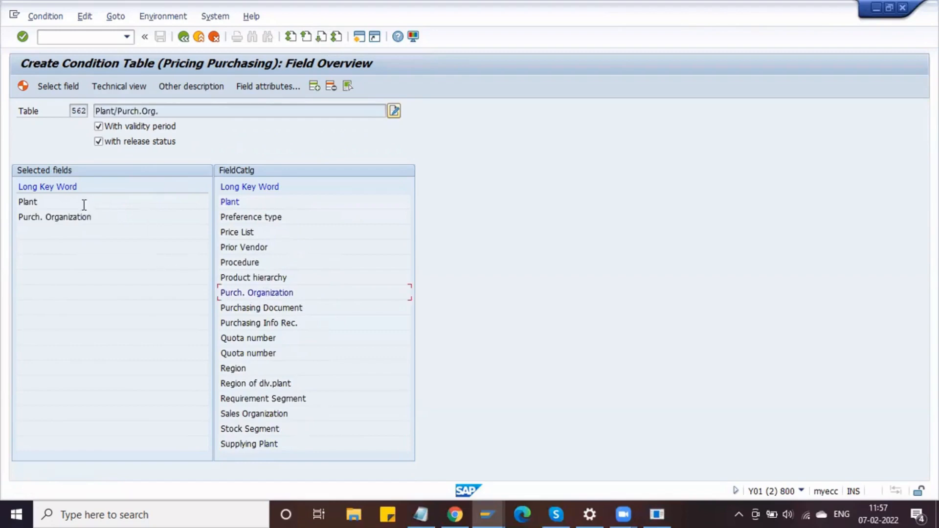
{"action": "left_click", "coordinate": [23, 86]}
{"action": "left_click", "coordinate": [189, 251]}
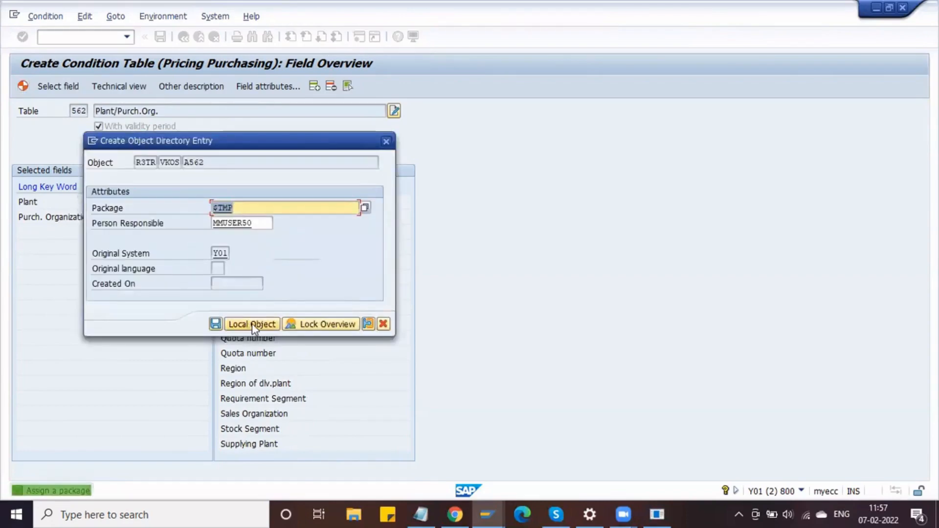
{"action": "left_click", "coordinate": [251, 325]}
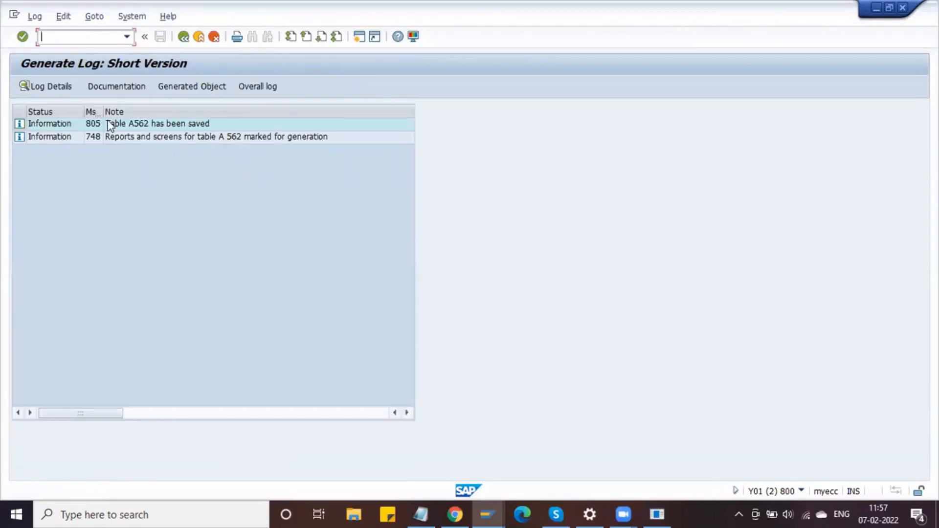
- Return to the IMG and open Define Access Sequences, acknowledging the cross-client warning
{"action": "left_click", "coordinate": [184, 37]}
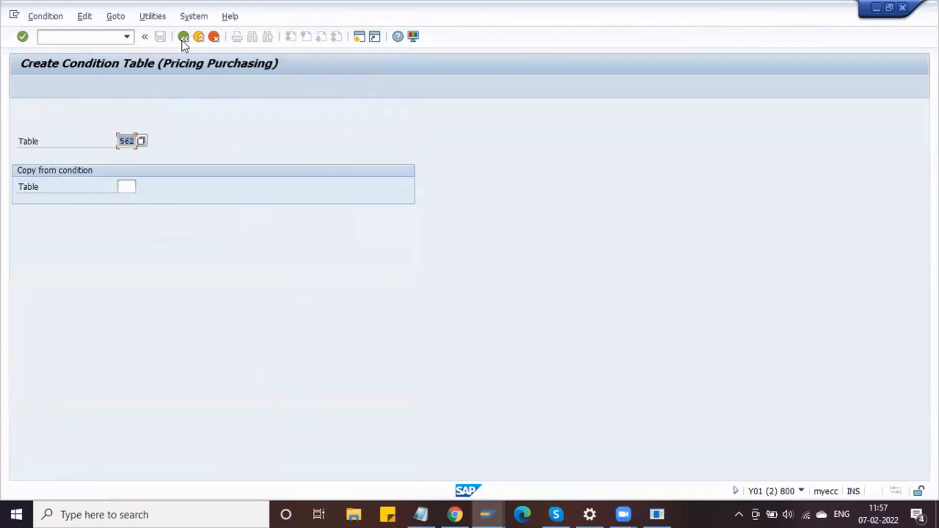
{"action": "left_click", "coordinate": [184, 37]}
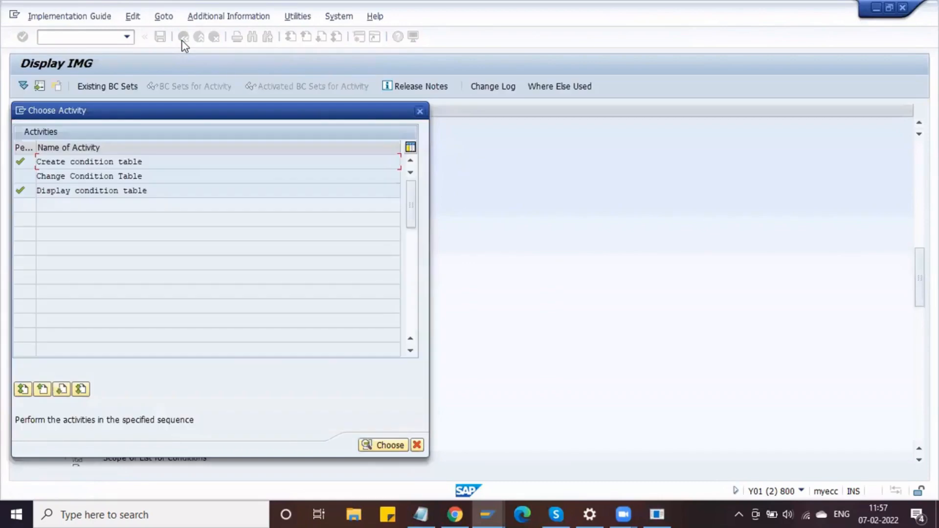
{"action": "left_click", "coordinate": [419, 112]}
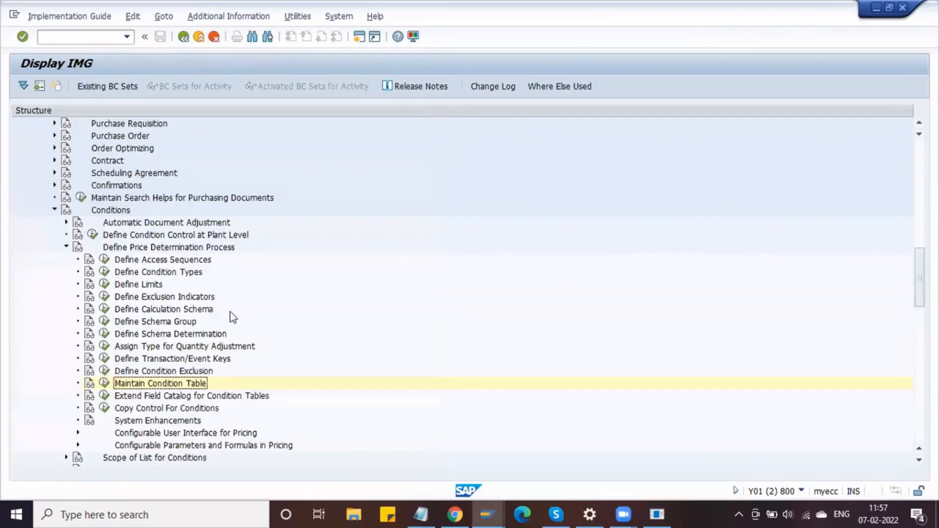
{"action": "left_click", "coordinate": [104, 260]}
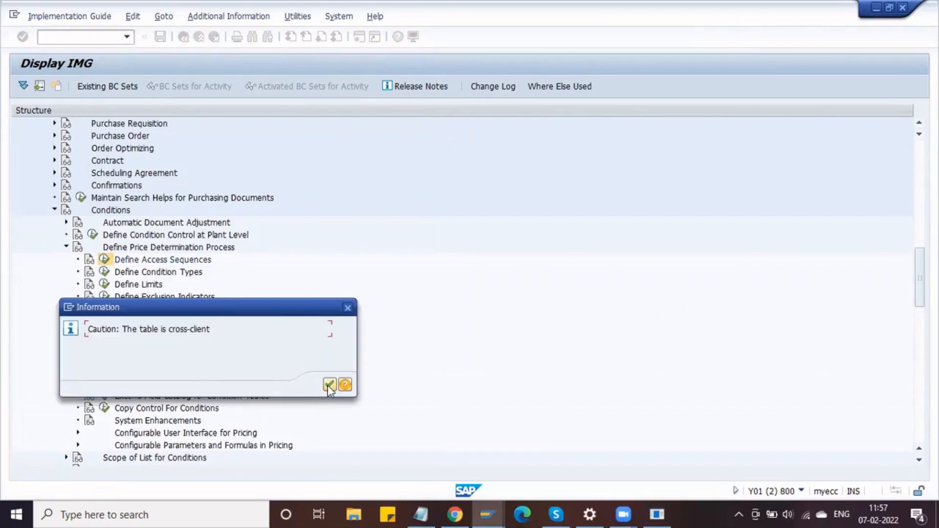
{"action": "left_click", "coordinate": [329, 385]}
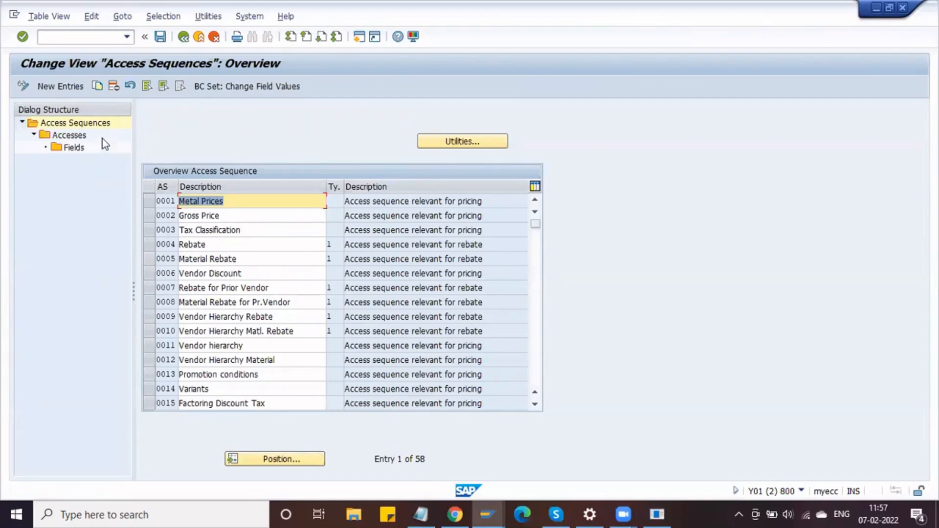
- Abandon a started new access sequence entry and select access sequence 0002 Gross Price
{"action": "left_click", "coordinate": [72, 87]}
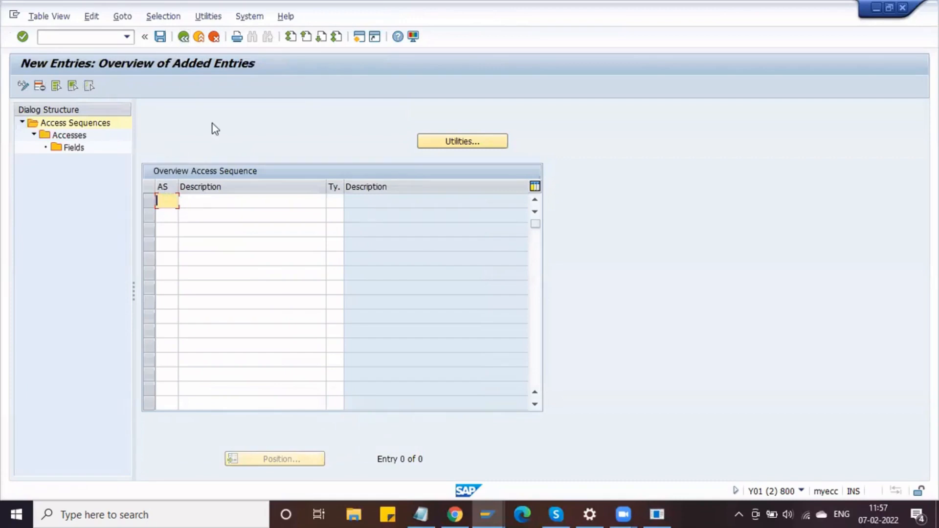
{"action": "type", "text": "AS"}
{"action": "key", "text": "BackSpace"}
{"action": "key", "text": "BackSpace"}
{"action": "left_click", "coordinate": [184, 42]}
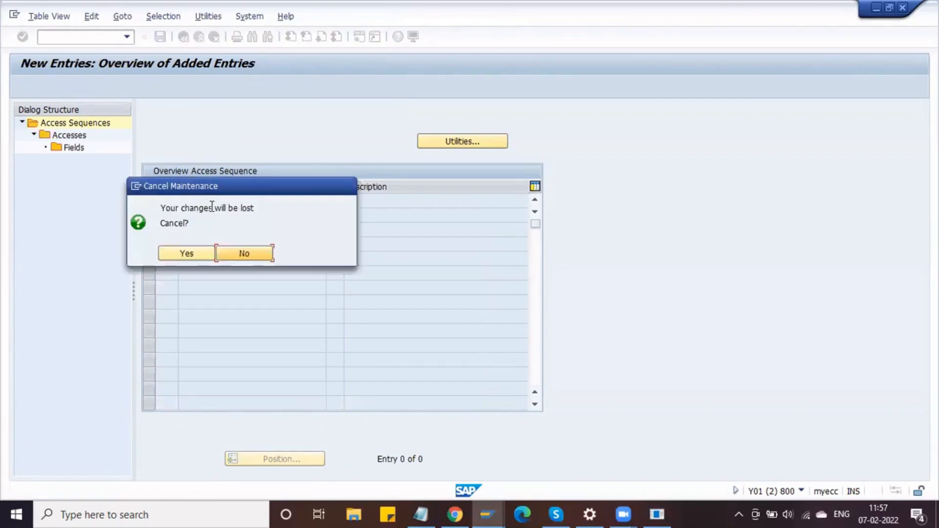
{"action": "left_click", "coordinate": [200, 255]}
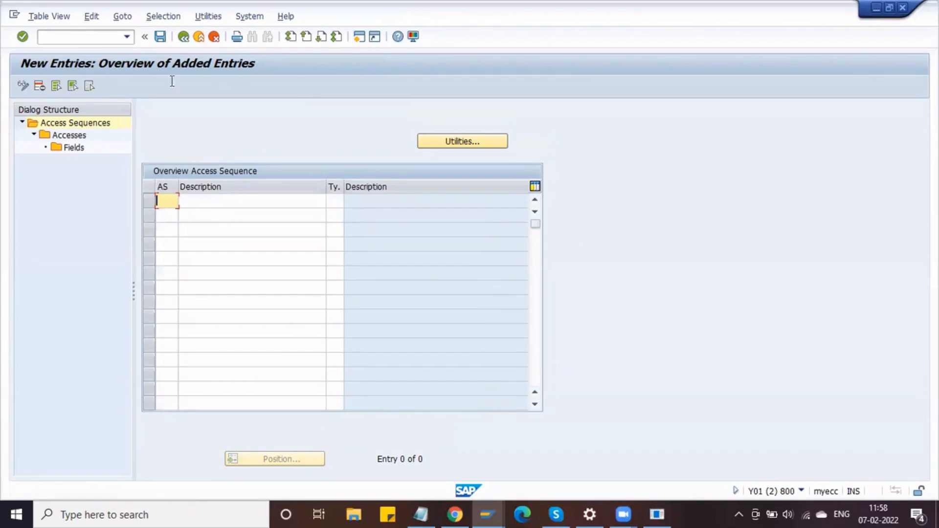
{"action": "left_click", "coordinate": [184, 39]}
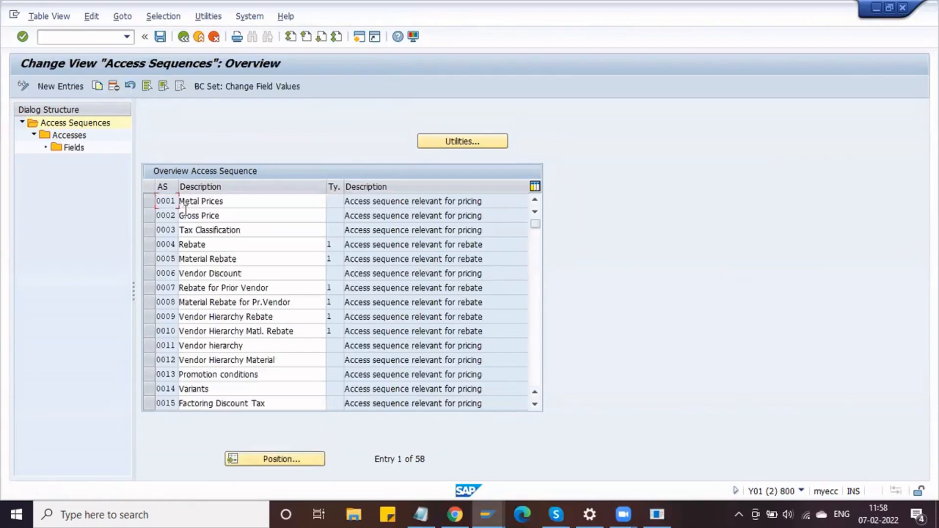
{"action": "left_click", "coordinate": [150, 216]}
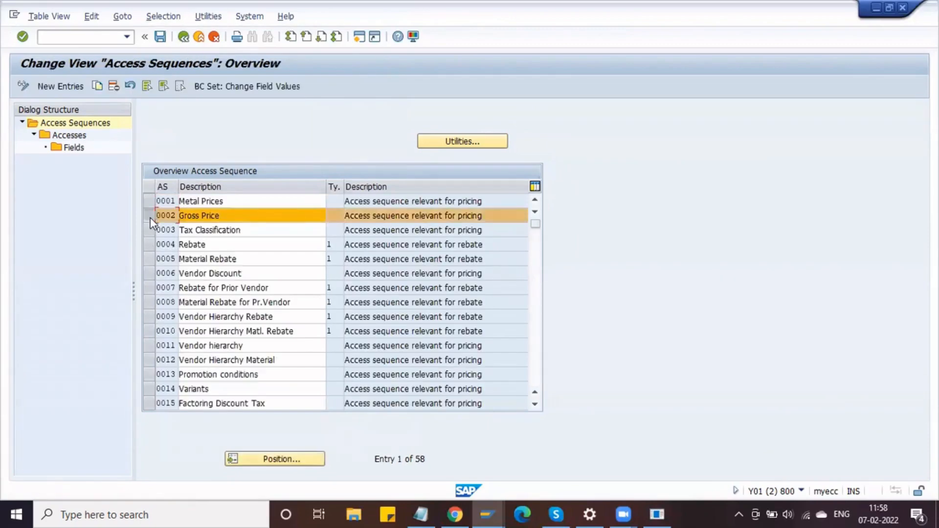
- Copy Gross Price as DASQ 'Delphi Access Seq', including all its dependent accesses
{"action": "left_click", "coordinate": [98, 86]}
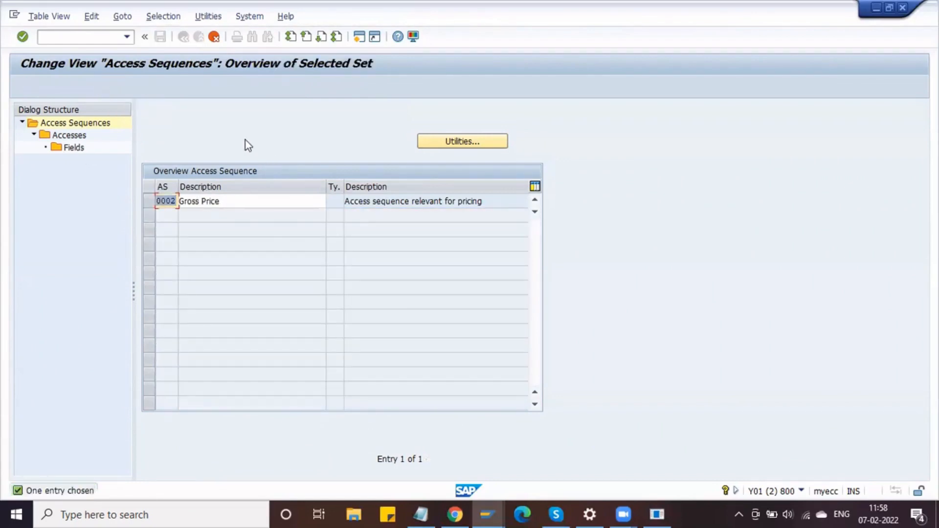
{"action": "type", "text": "DASQ"}
{"action": "key", "text": "Tab"}
{"action": "type", "text": "Delphi Access Seq"}
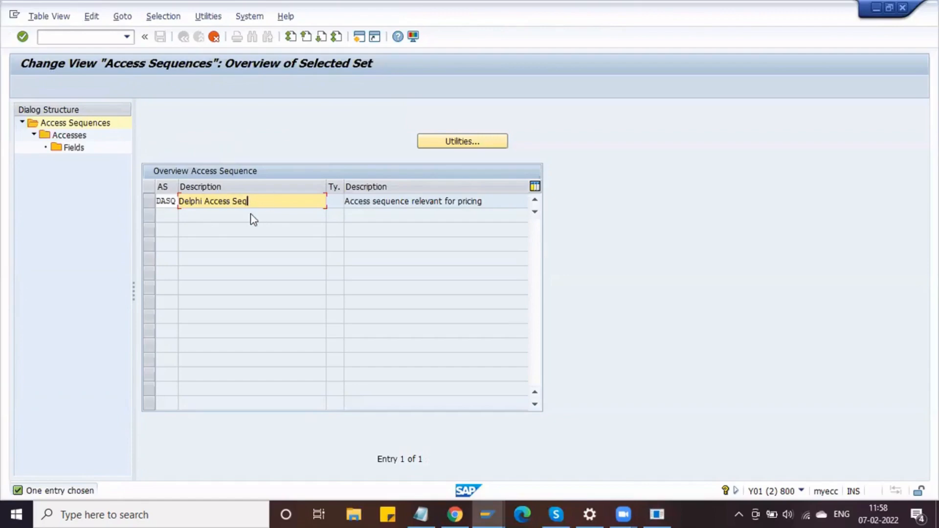
{"action": "key", "text": "Return"}
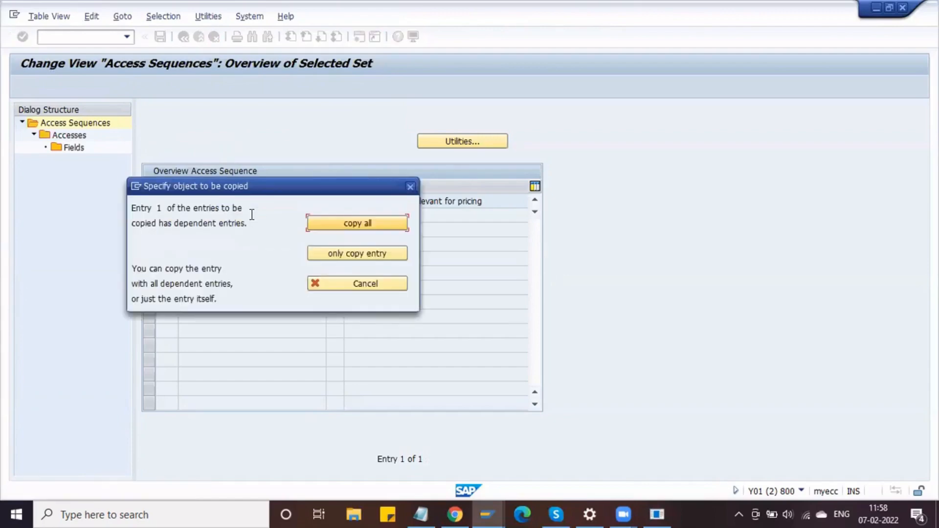
{"action": "left_click", "coordinate": [358, 226]}
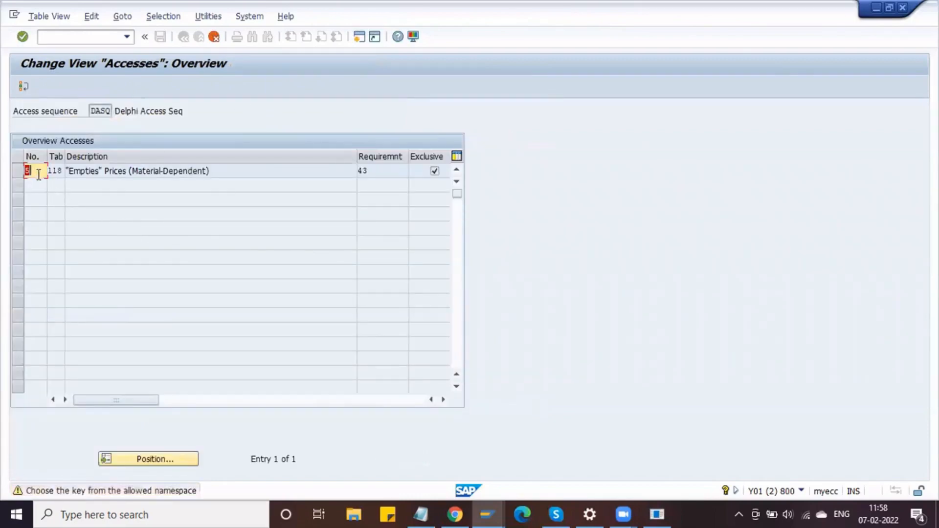
- Confirm each copied access and its fields through access 75, dismissing the notices
{"action": "key", "text": "Return"}
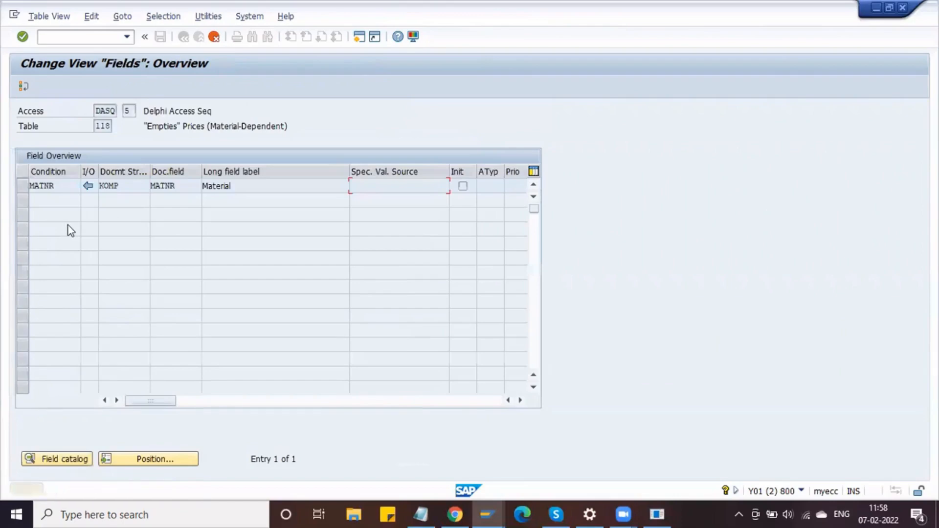
{"action": "key", "text": "Return"}
{"action": "key", "text": "Return"}
{"action": "key", "text": "Return"}
{"action": "key", "text": "Return"}
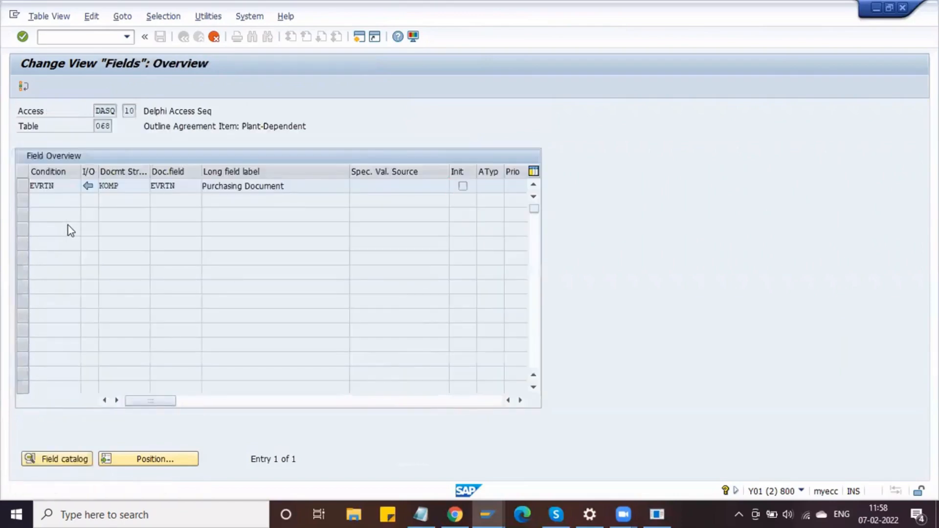
{"action": "key", "text": "Return"}
{"action": "key", "text": "Return"}
{"action": "key", "text": "Return"}
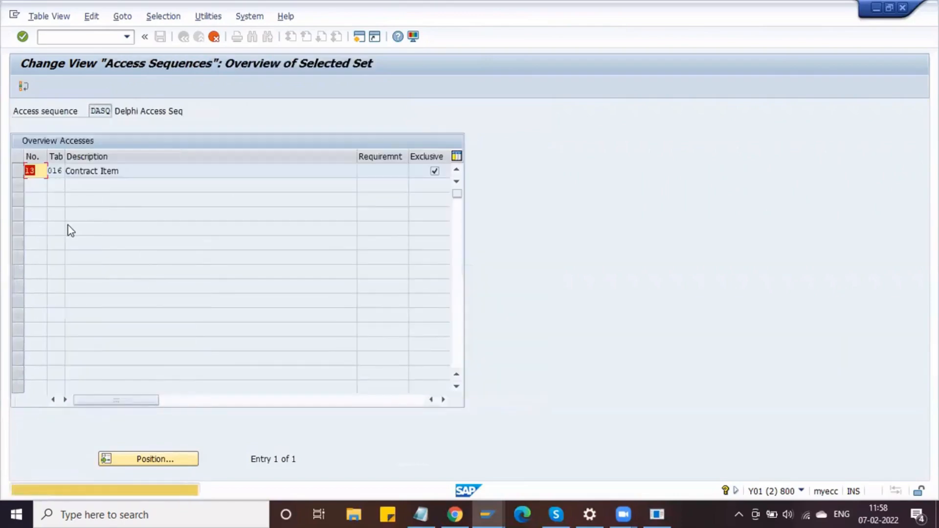
{"action": "key", "text": "Return"}
{"action": "key", "text": "Return"}
{"action": "key", "text": "Return"}
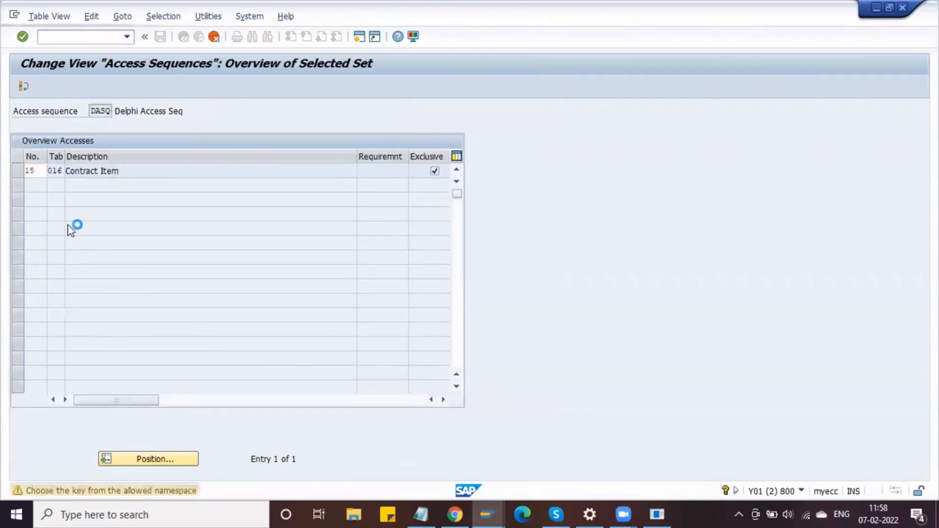
{"action": "key", "text": "Return"}
{"action": "key", "text": "Return"}
{"action": "key", "text": "Return"}
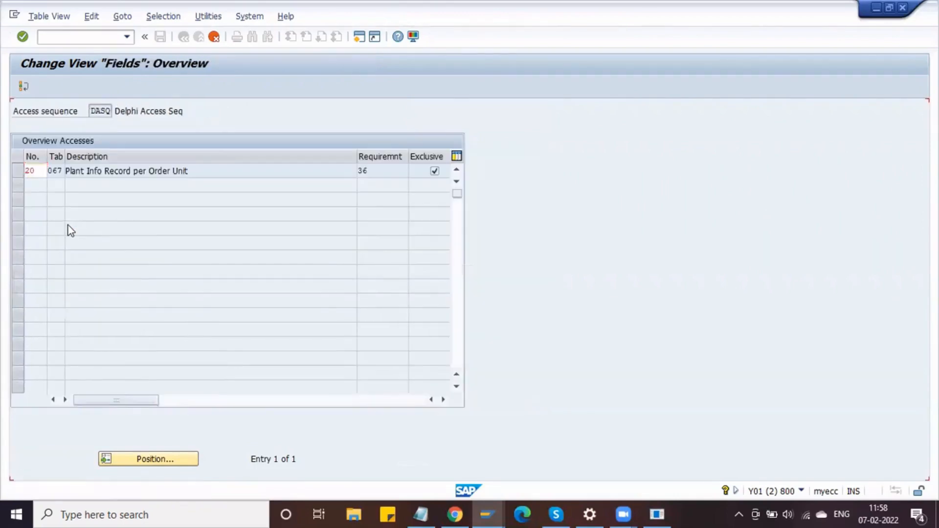
{"action": "key", "text": "Return"}
{"action": "key", "text": "Return"}
{"action": "key", "text": "Return"}
{"action": "key", "text": "Return"}
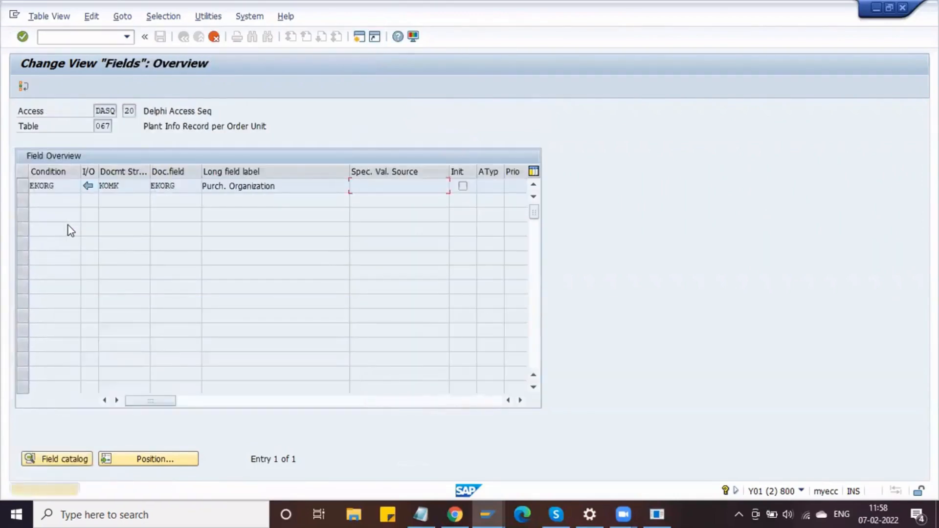
{"action": "key", "text": "Return"}
{"action": "key", "text": "Return"}
{"action": "key", "text": "Return"}
{"action": "key", "text": "Return"}
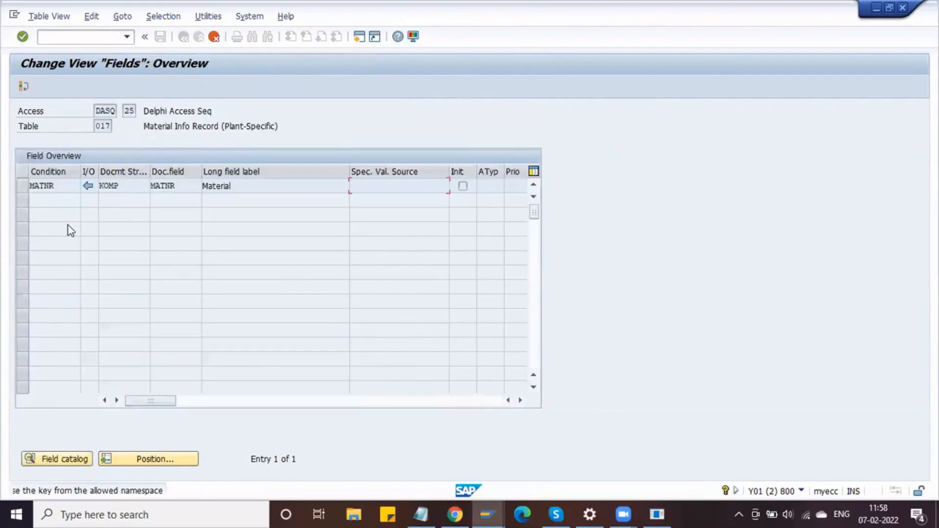
{"action": "key", "text": "Return"}
{"action": "key", "text": "Return"}
{"action": "key", "text": "Return"}
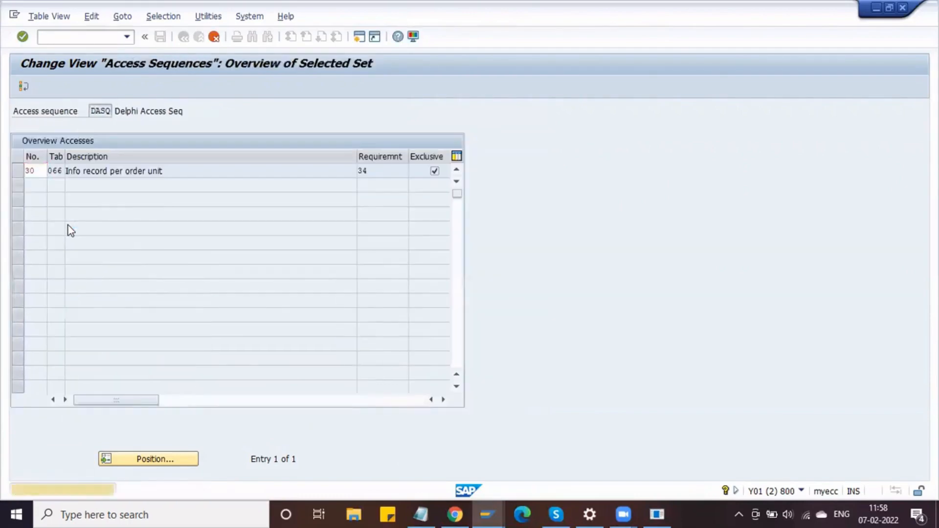
{"action": "key", "text": "Return"}
{"action": "key", "text": "Return"}
{"action": "key", "text": "Return"}
{"action": "key", "text": "Return"}
{"action": "key", "text": "Return"}
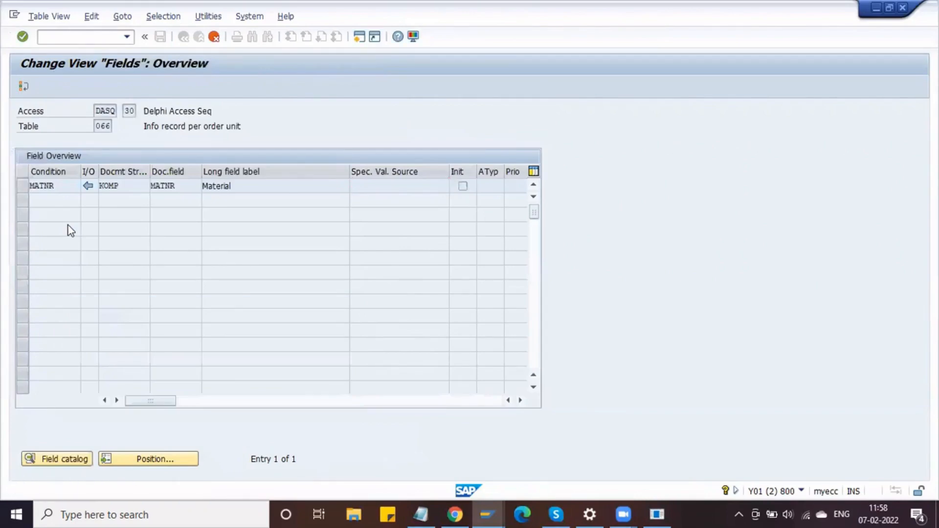
{"action": "key", "text": "Return"}
{"action": "key", "text": "Return"}
{"action": "key", "text": "Return"}
{"action": "key", "text": "Return"}
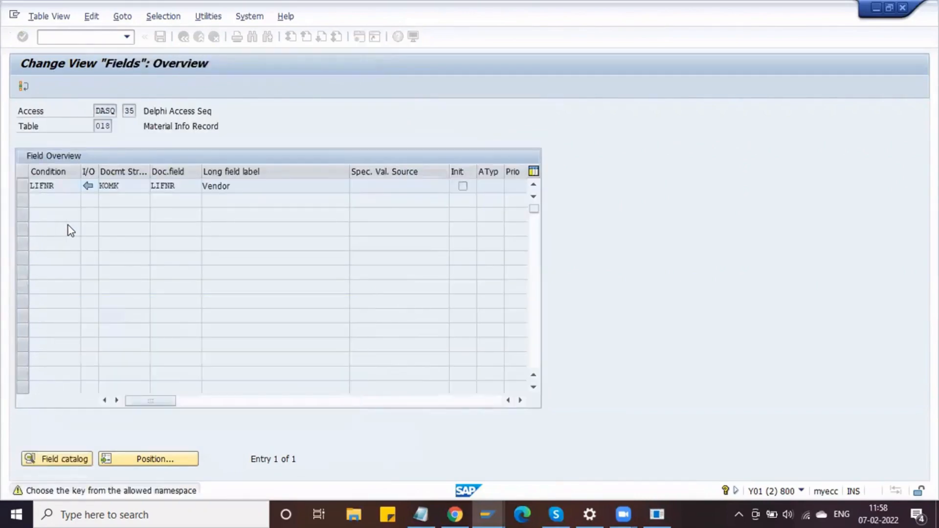
{"action": "key", "text": "Return"}
{"action": "key", "text": "Return"}
{"action": "key", "text": "Return"}
{"action": "key", "text": "Return"}
{"action": "key", "text": "Return"}
{"action": "key", "text": "Return"}
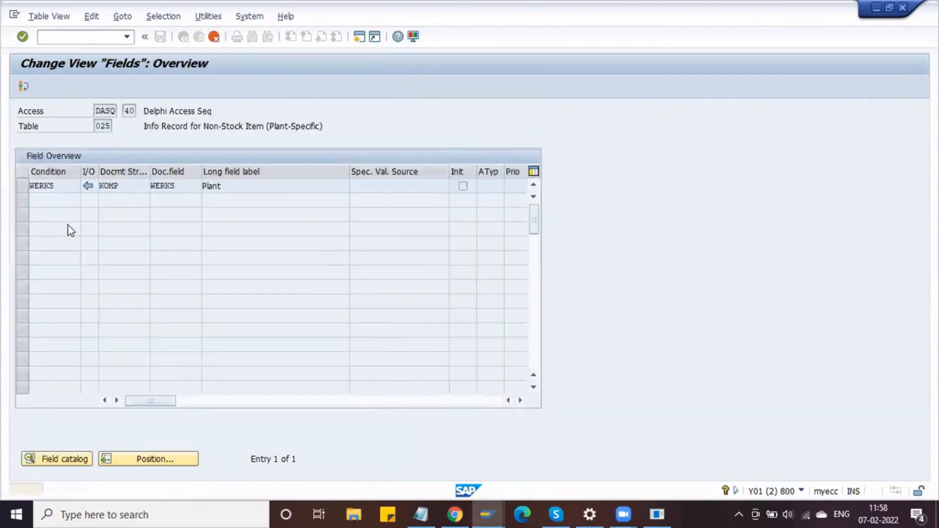
{"action": "key", "text": "Return"}
{"action": "key", "text": "Return"}
{"action": "key", "text": "Return"}
{"action": "key", "text": "Return"}
{"action": "key", "text": "Return"}
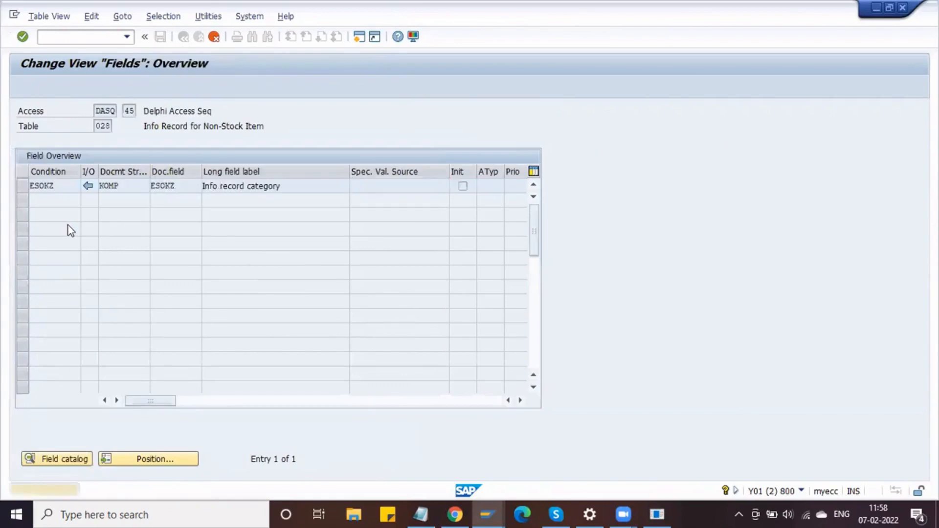
{"action": "key", "text": "Return"}
{"action": "key", "text": "Return"}
{"action": "key", "text": "Return"}
{"action": "key", "text": "Return"}
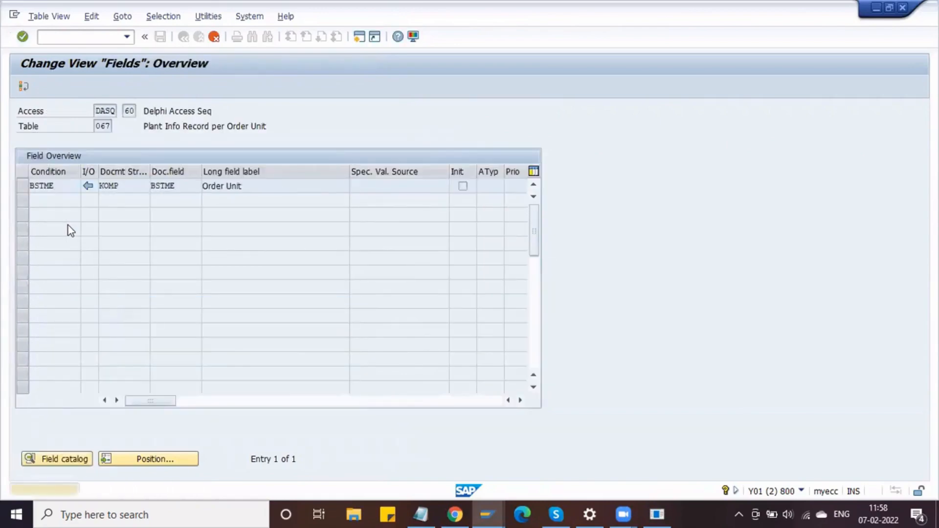
{"action": "key", "text": "Return"}
{"action": "key", "text": "Return"}
{"action": "key", "text": "Return"}
{"action": "key", "text": "Return"}
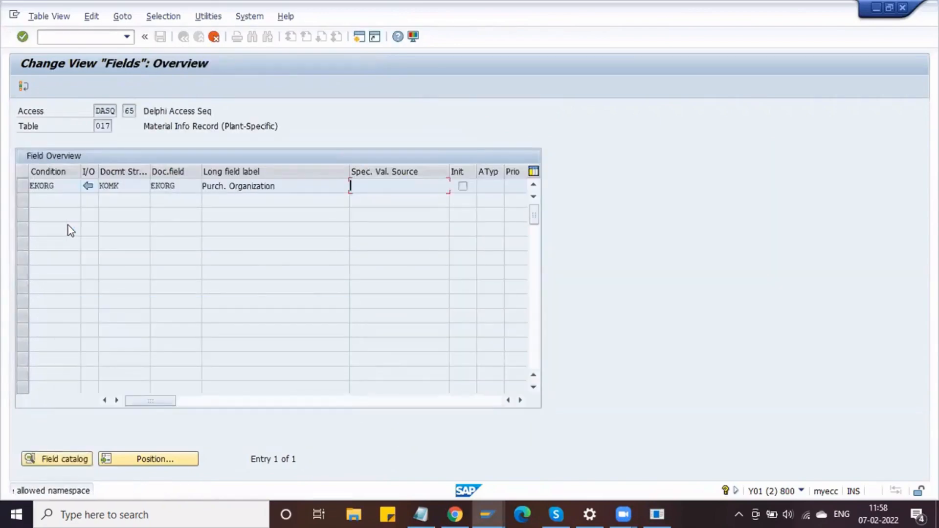
{"action": "key", "text": "Return"}
{"action": "key", "text": "Return"}
{"action": "key", "text": "Return"}
{"action": "key", "text": "Return"}
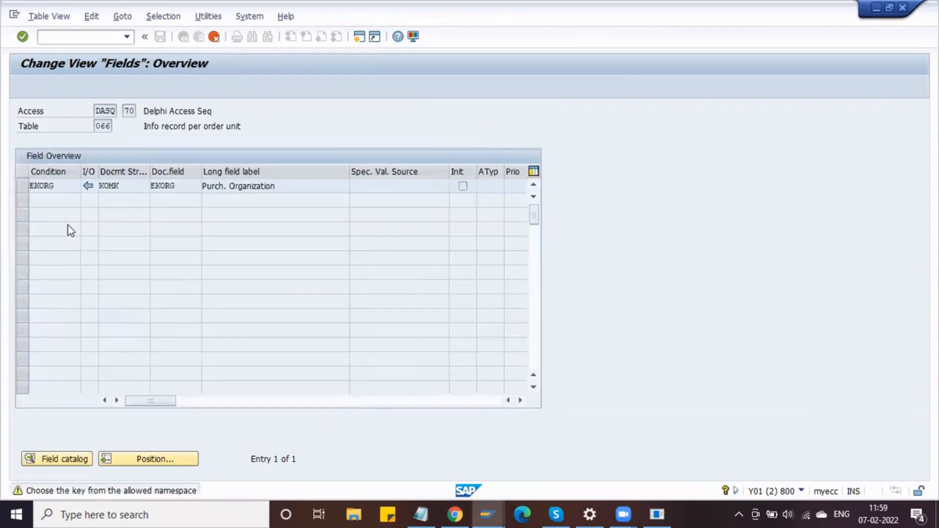
{"action": "key", "text": "Return"}
{"action": "key", "text": "Return"}
{"action": "key", "text": "Return"}
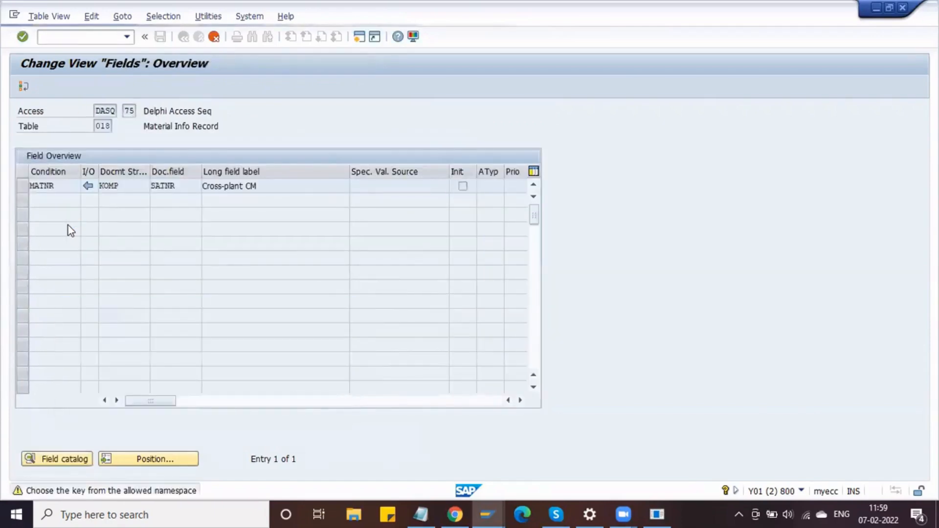
{"action": "key", "text": "Return"}
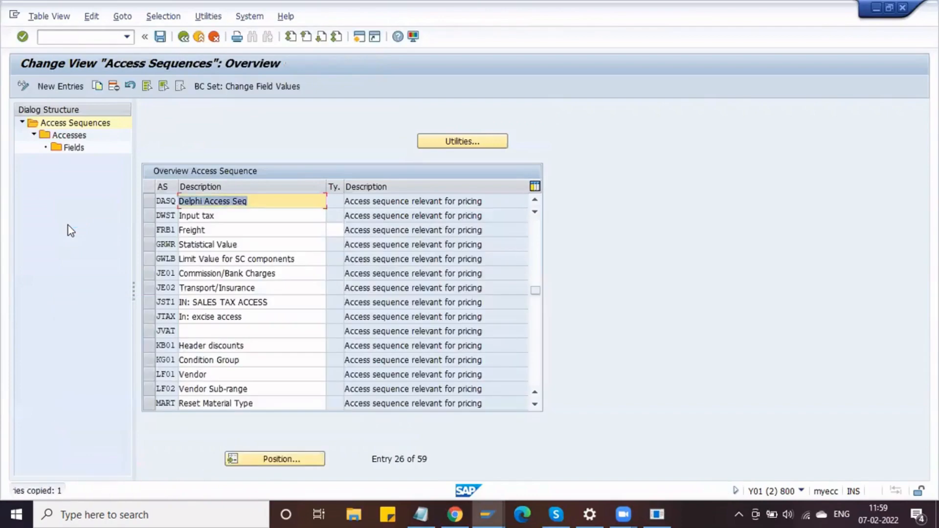
- Open DASQ's Accesses list and widen the Tab column to show table numbers
{"action": "left_click", "coordinate": [149, 202]}
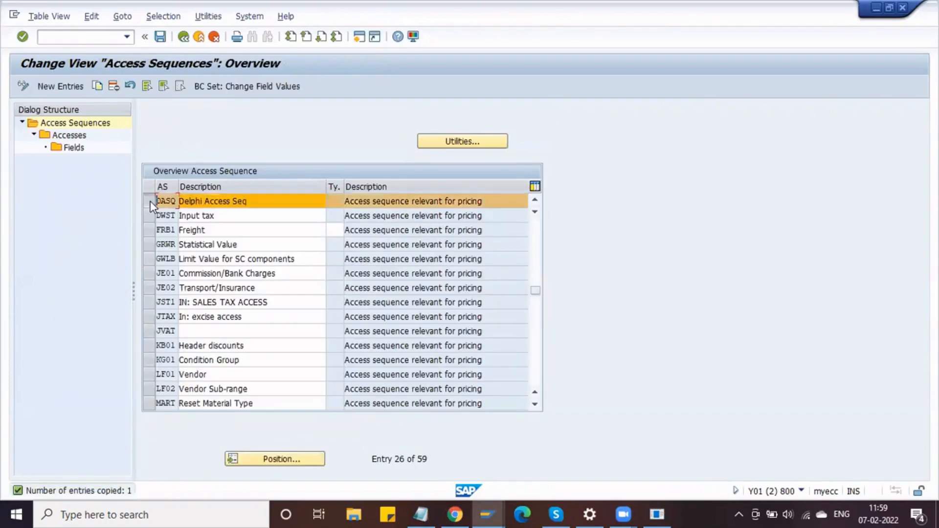
{"action": "left_click", "coordinate": [72, 135]}
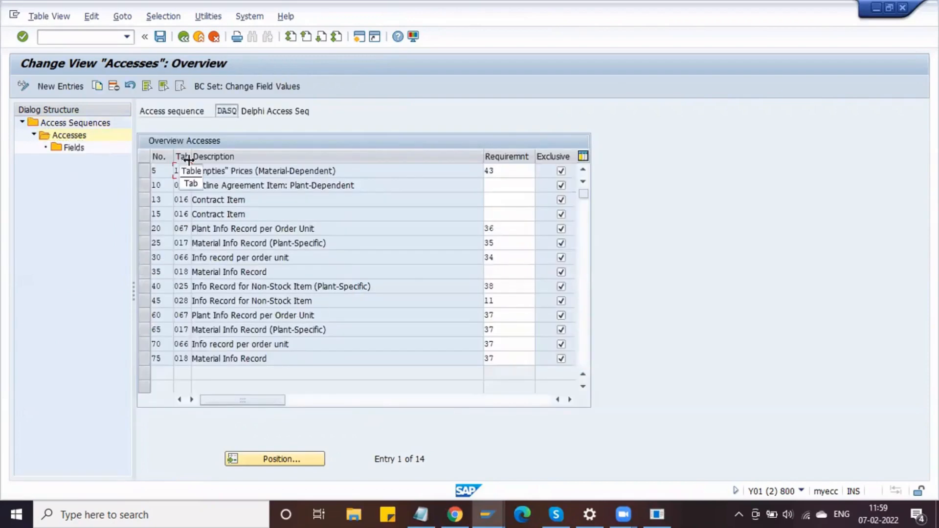
{"action": "left_click_drag", "start_coordinate": [189, 154], "coordinate": [210, 157]}
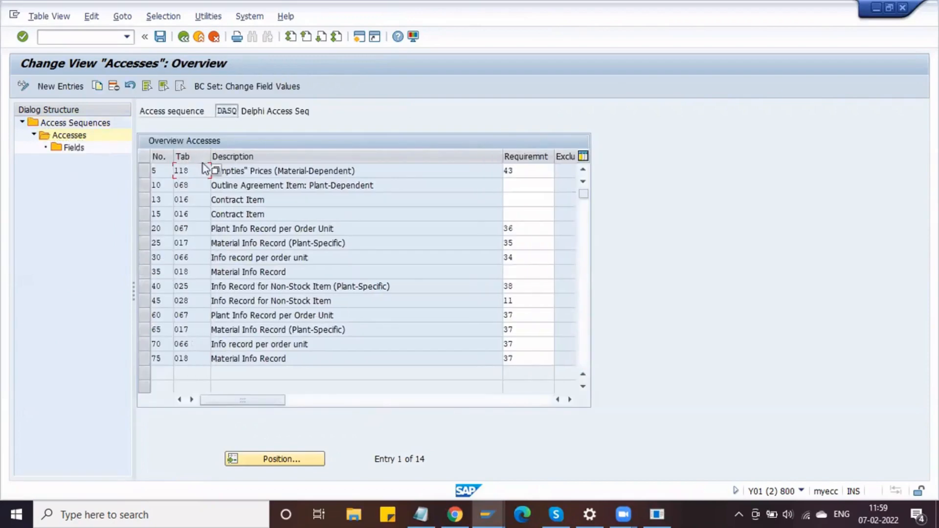
{"action": "left_click", "coordinate": [217, 112]}
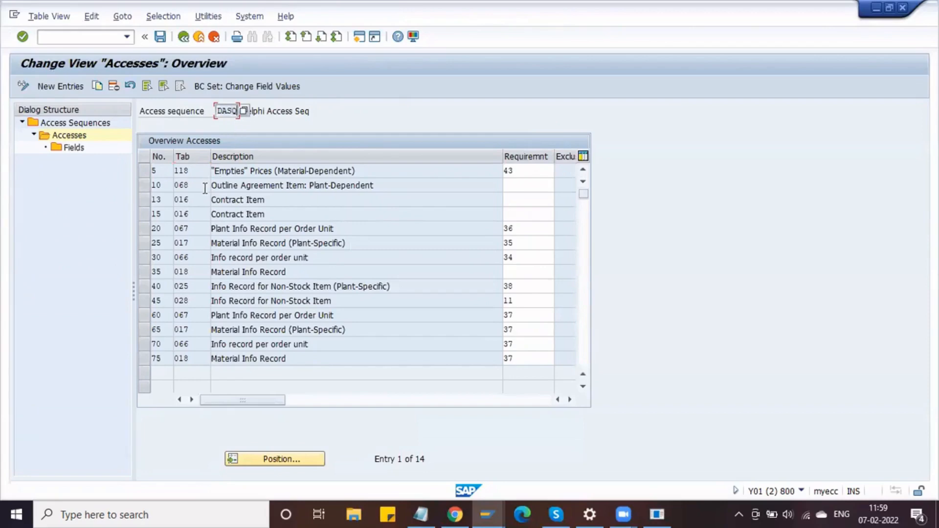
{"action": "left_click", "coordinate": [191, 359]}
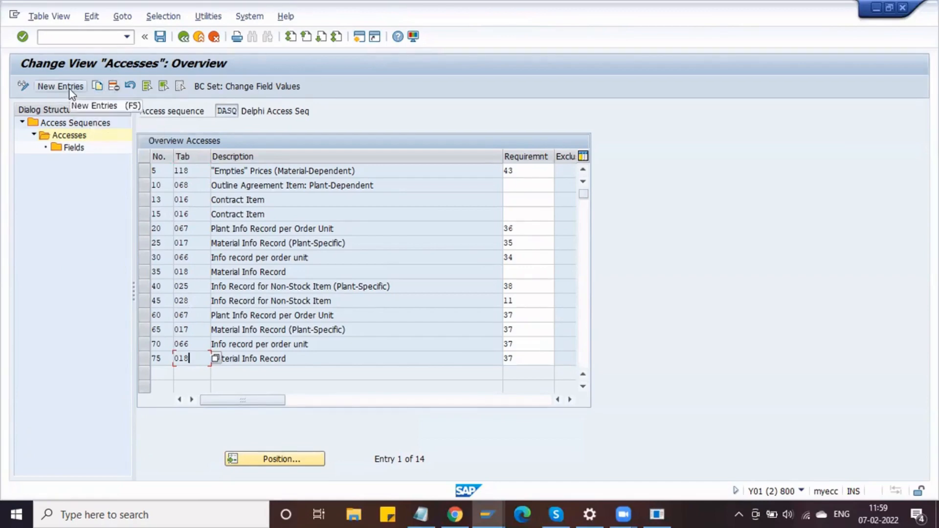
{"action": "left_click", "coordinate": [166, 169]}
- Add new accesses No. 1 with table 561 and No. 2 with table 562
{"action": "left_click", "coordinate": [70, 89]}
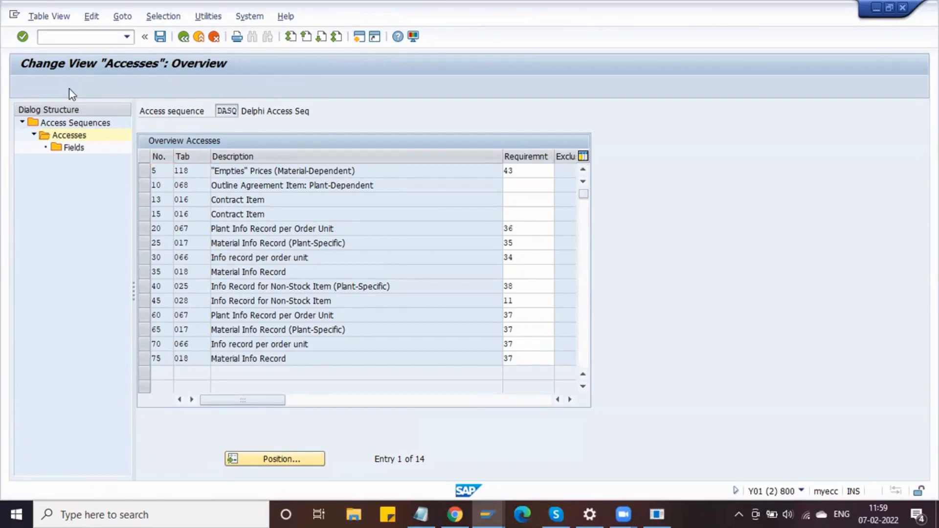
{"action": "type", "text": "1"}
{"action": "left_click", "coordinate": [166, 186]}
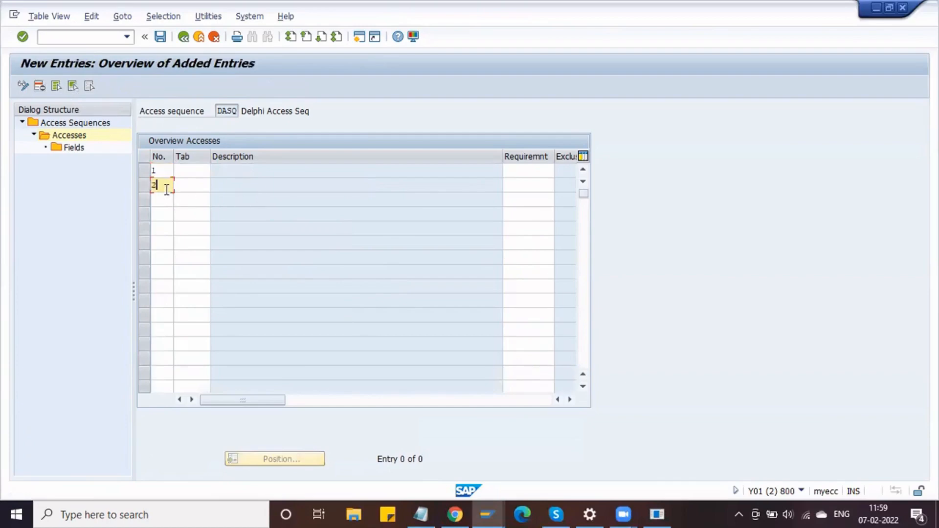
{"action": "left_click", "coordinate": [188, 171]}
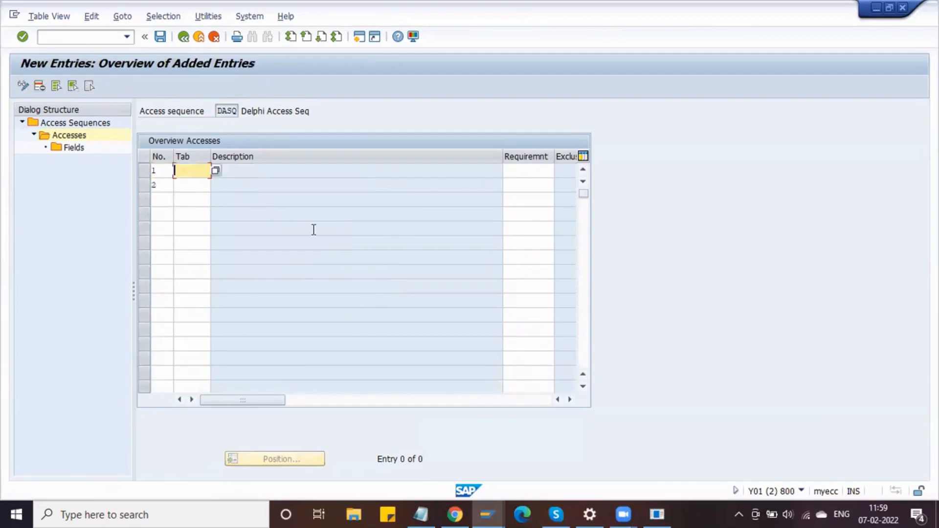
{"action": "left_click", "coordinate": [193, 188]}
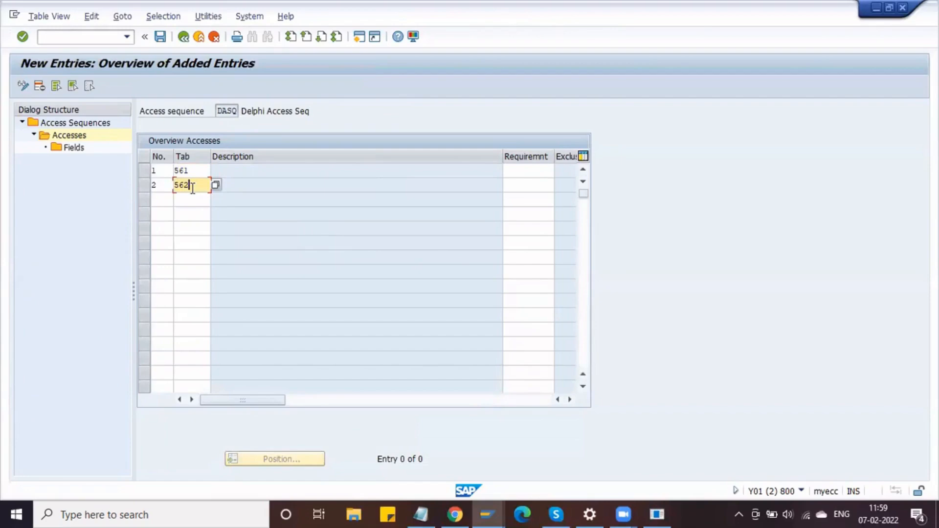
{"action": "key", "text": "Return"}
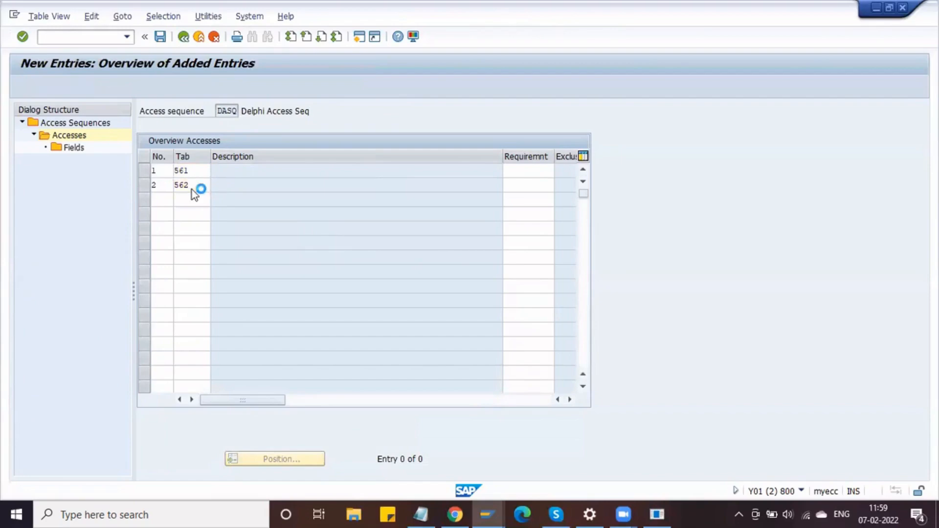
{"action": "key", "text": "Return"}
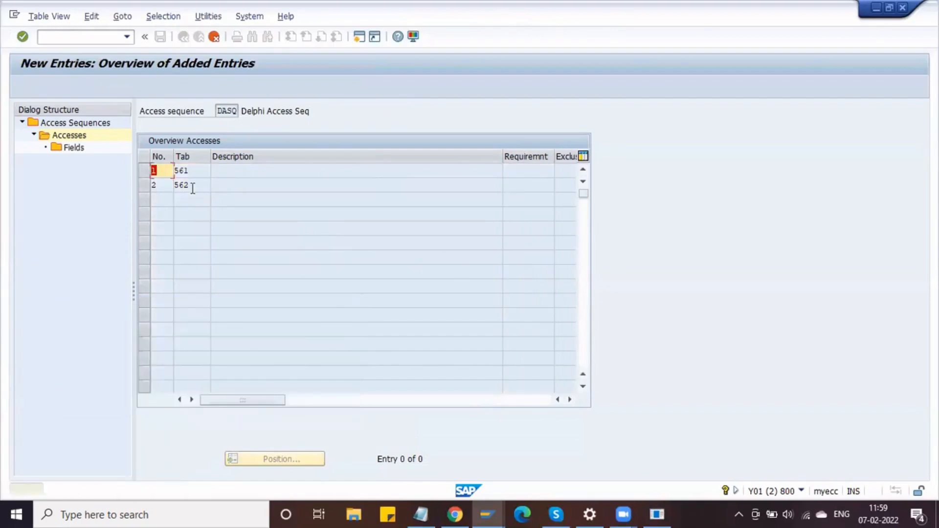
{"action": "key", "text": "Return"}
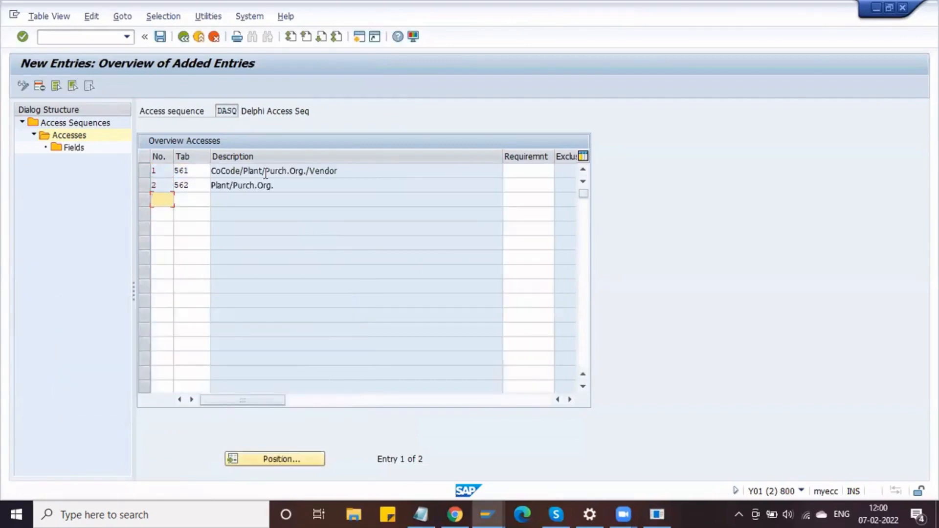
- Check the descriptions CoCode/Plant/Purch.Org./Vendor and Plant/Purch.Org., then select access 561
{"action": "left_click", "coordinate": [353, 170]}
{"action": "left_click_drag", "start_coordinate": [354, 170], "coordinate": [214, 159]}
{"action": "left_click_drag", "start_coordinate": [286, 188], "coordinate": [212, 187]}
{"action": "left_click", "coordinate": [211, 185]}
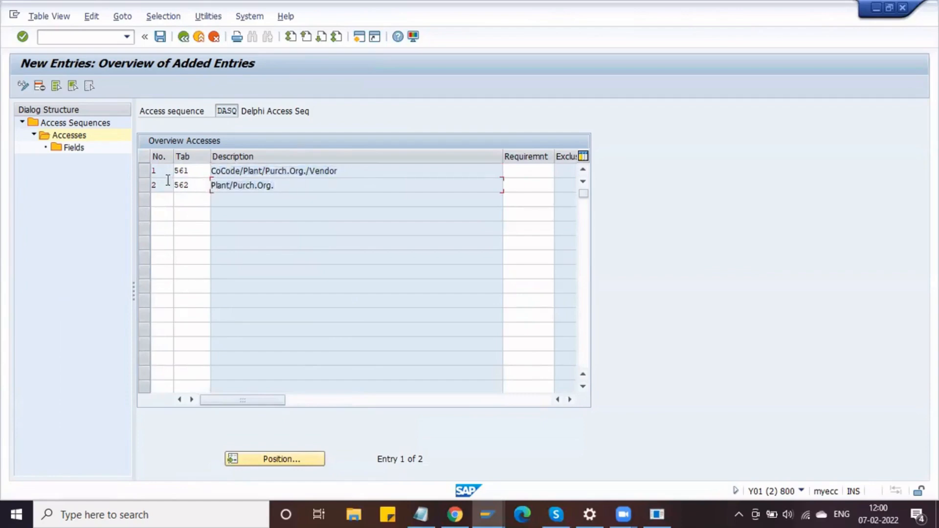
{"action": "left_click", "coordinate": [141, 172]}
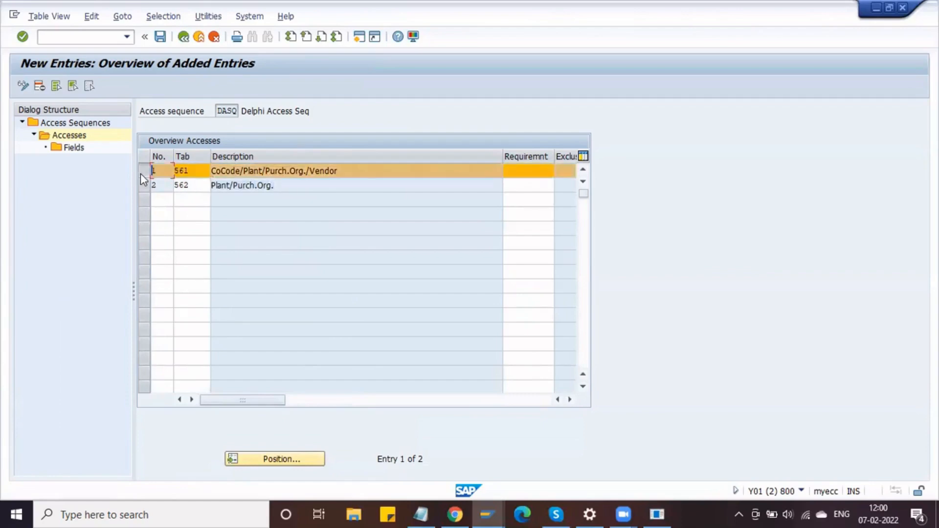
- Review table 561's field assignments for BUKRS, WERKS and EKORG
{"action": "double_click", "coordinate": [74, 149]}
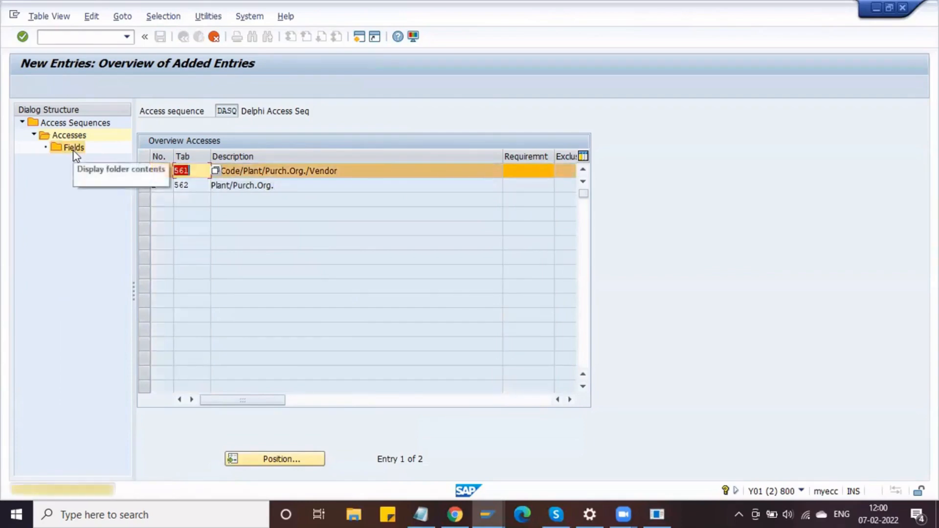
{"action": "key", "text": "Return"}
{"action": "key", "text": "Return"}
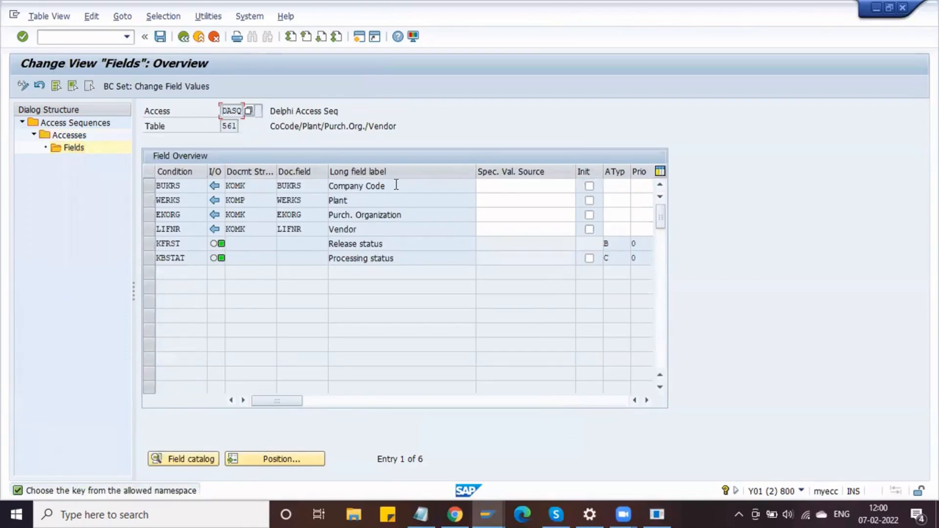
{"action": "left_click", "coordinate": [315, 186]}
{"action": "left_click", "coordinate": [308, 201]}
{"action": "left_click", "coordinate": [309, 215]}
- Review table 562's fields: WERKS to KOMP-WERKS and EKORG to KOMK-EKORG
{"action": "left_click", "coordinate": [184, 37]}
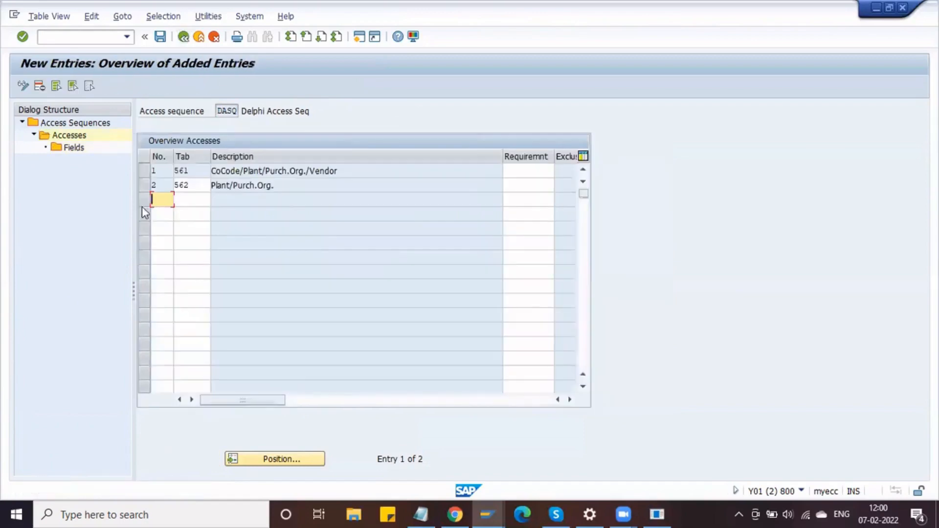
{"action": "left_click", "coordinate": [146, 188]}
{"action": "left_click", "coordinate": [145, 189]}
{"action": "left_click", "coordinate": [143, 173]}
{"action": "left_click", "coordinate": [143, 174]}
{"action": "left_click", "coordinate": [170, 171]}
{"action": "key", "text": "Home"}
{"action": "left_click", "coordinate": [143, 187]}
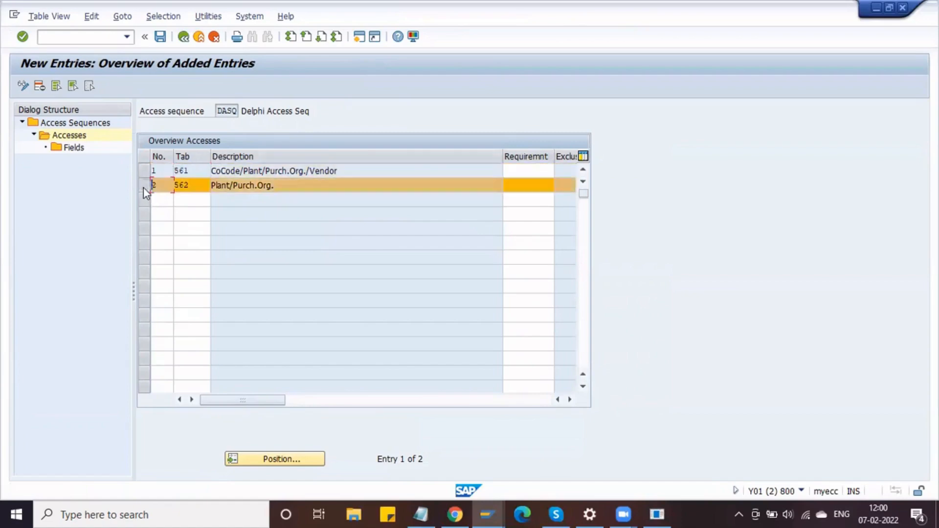
{"action": "double_click", "coordinate": [72, 148]}
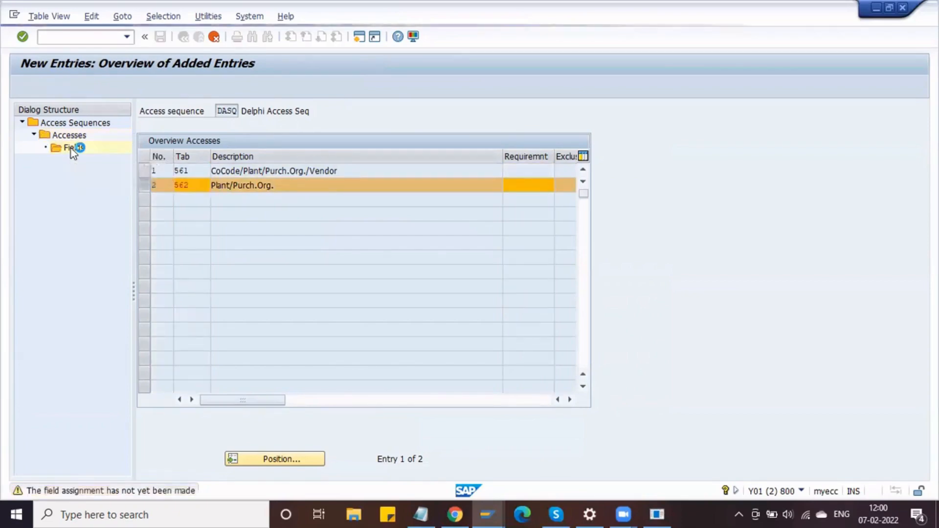
{"action": "left_click", "coordinate": [352, 185]}
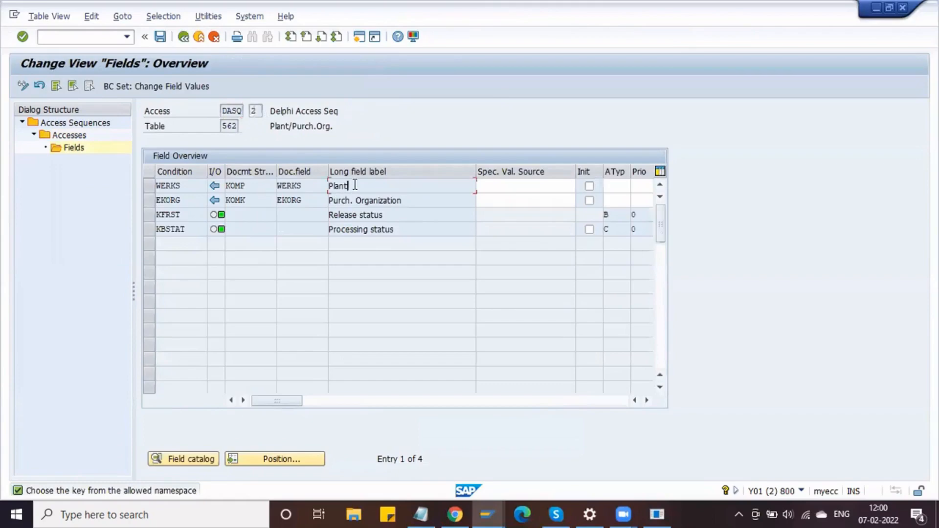
{"action": "left_click_drag", "start_coordinate": [411, 199], "coordinate": [300, 210]}
{"action": "left_click_drag", "start_coordinate": [394, 216], "coordinate": [289, 215]}
{"action": "left_click_drag", "start_coordinate": [434, 230], "coordinate": [258, 291]}
- Save the DASQ accesses under the existing kv mm dev workbench request
{"action": "left_click", "coordinate": [161, 43]}
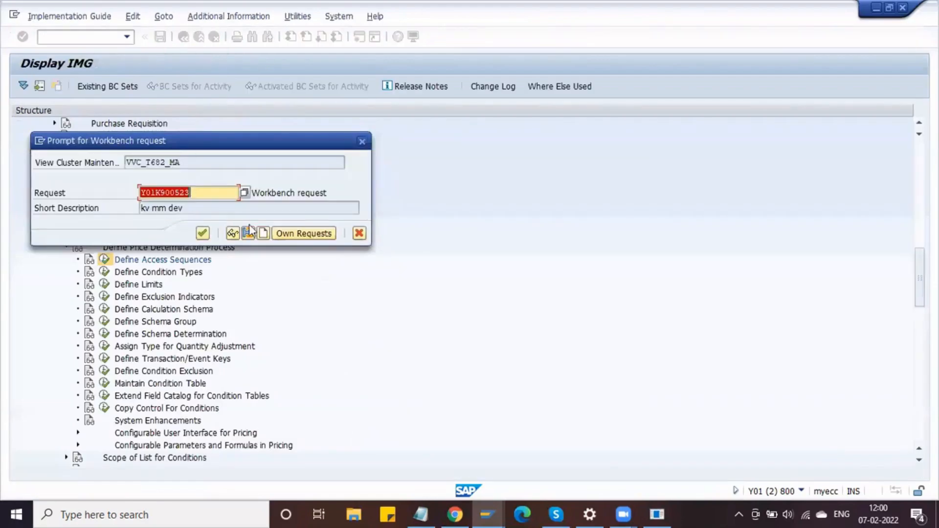
{"action": "left_click", "coordinate": [299, 247]}
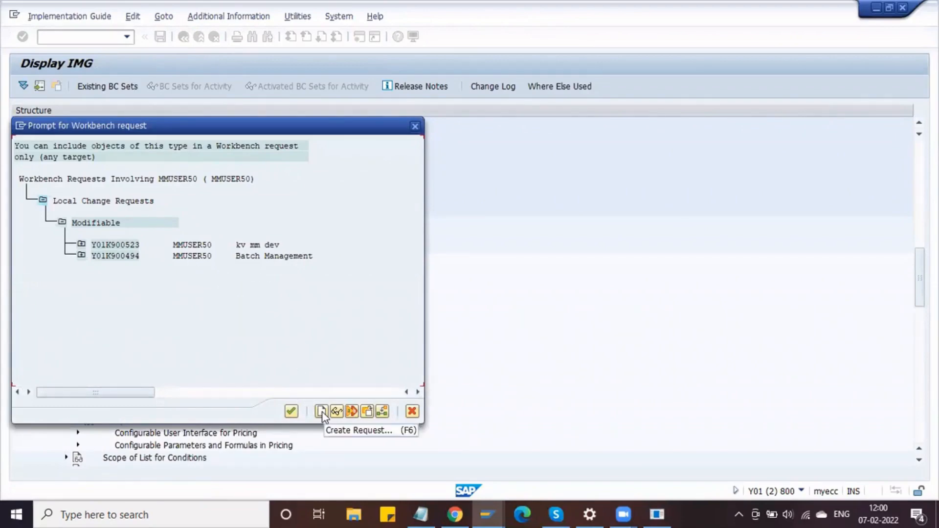
{"action": "double_click", "coordinate": [123, 245]}
{"action": "left_click", "coordinate": [203, 235]}
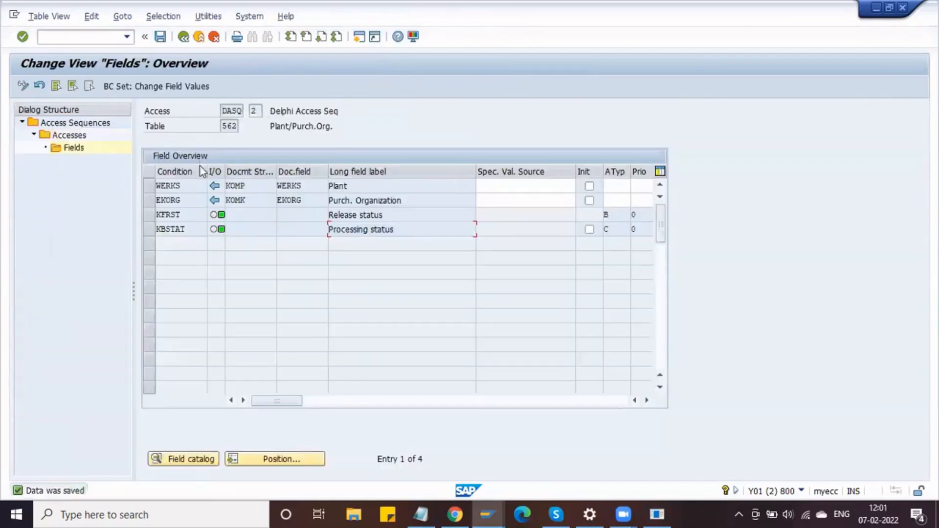
- Back out of access sequence maintenance to the IMG and open Define Calculation Schema
{"action": "left_click", "coordinate": [185, 38]}
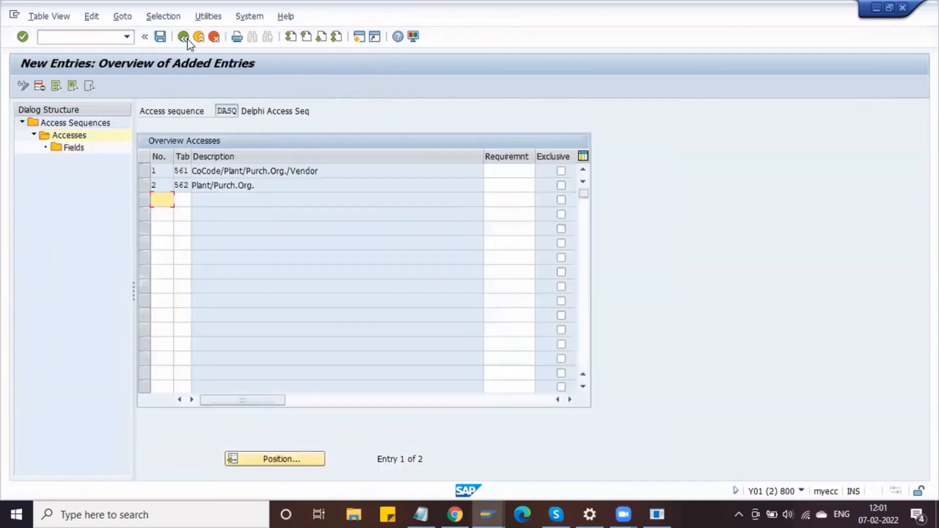
{"action": "left_click", "coordinate": [185, 38]}
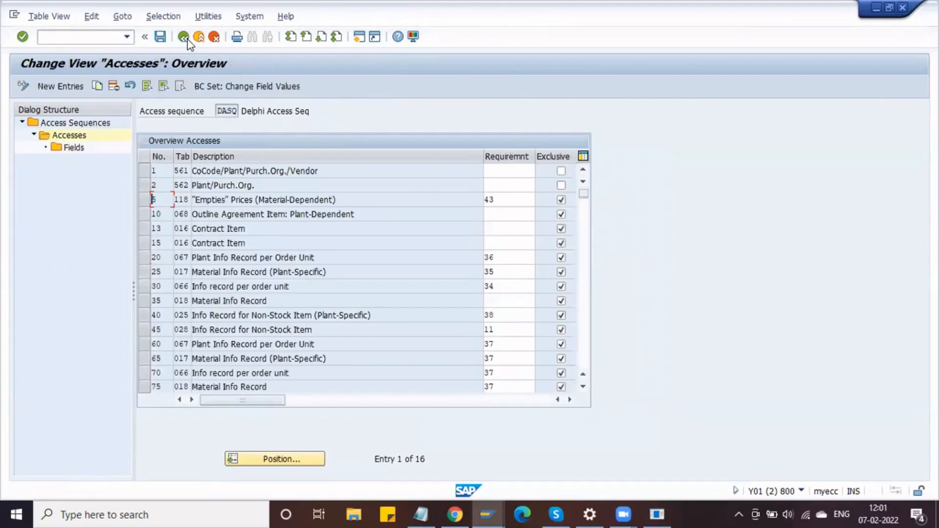
{"action": "left_click", "coordinate": [186, 39]}
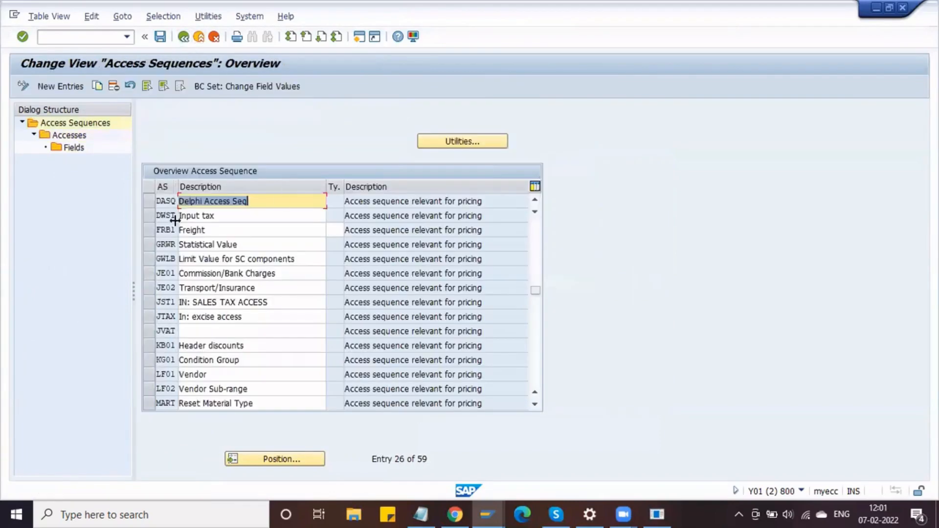
{"action": "left_click", "coordinate": [176, 202]}
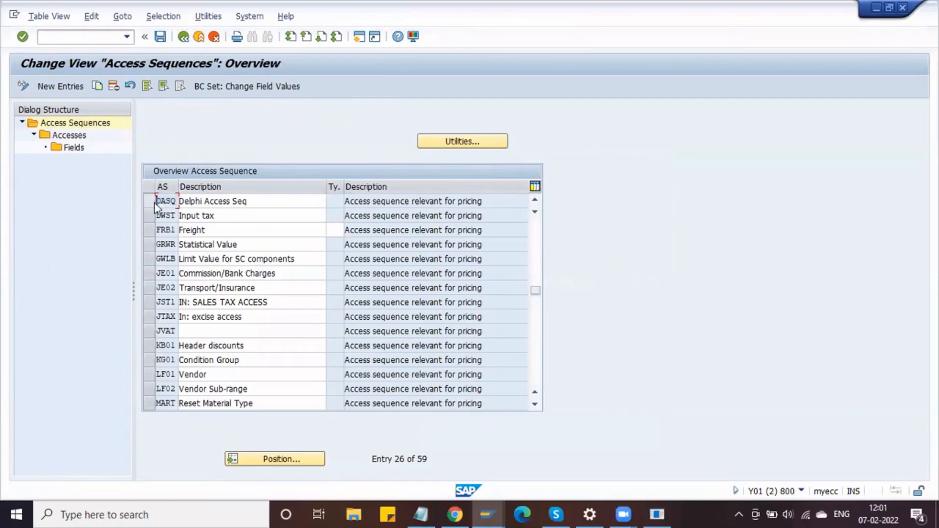
{"action": "left_click", "coordinate": [185, 38]}
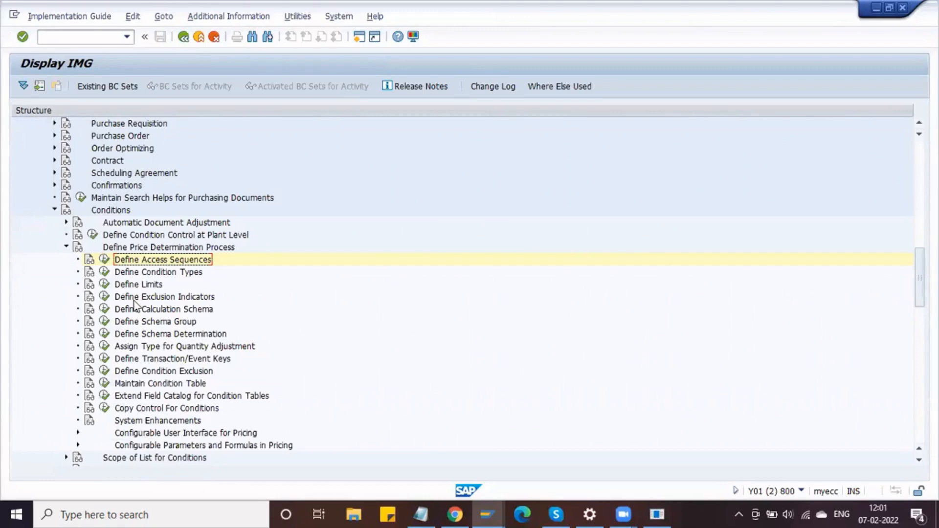
{"action": "left_click", "coordinate": [104, 310]}
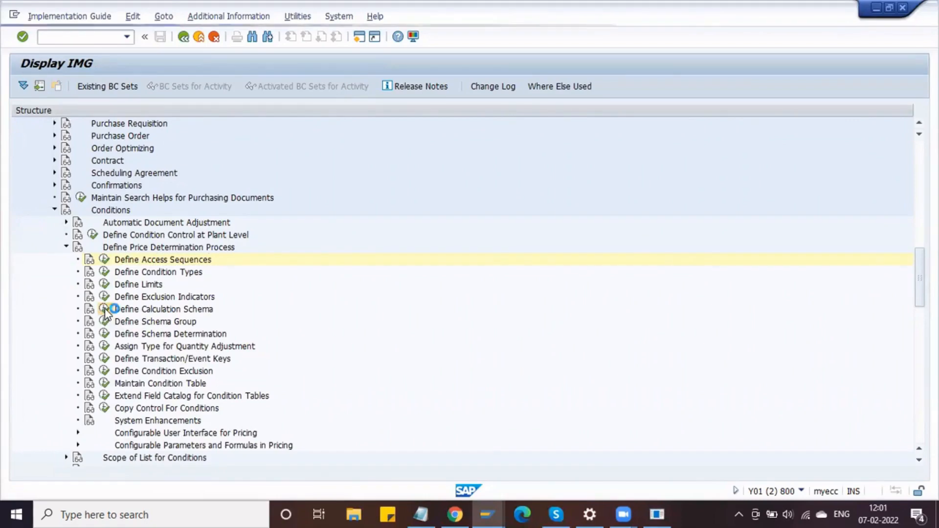
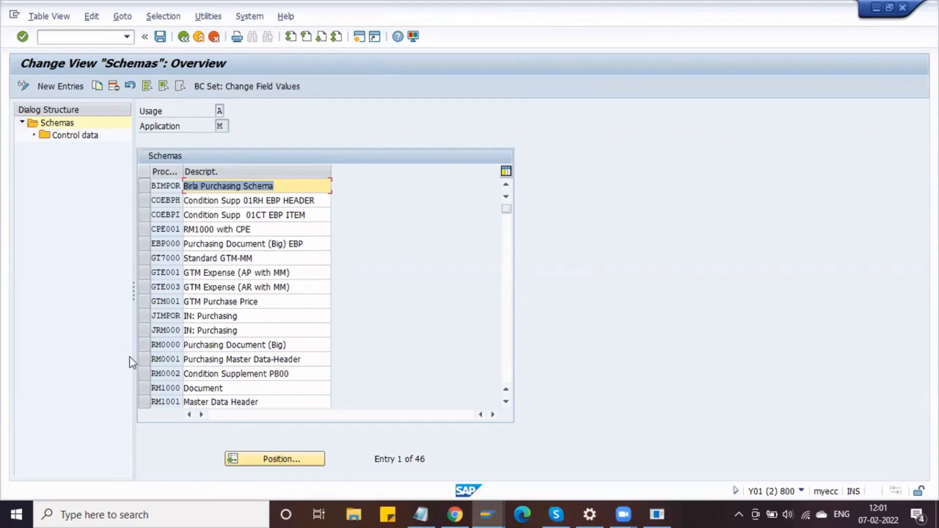
- Leave the RM0000 purchasing schemas list and bring up the Define Condition Types activity chooser
{"action": "left_click", "coordinate": [143, 348]}
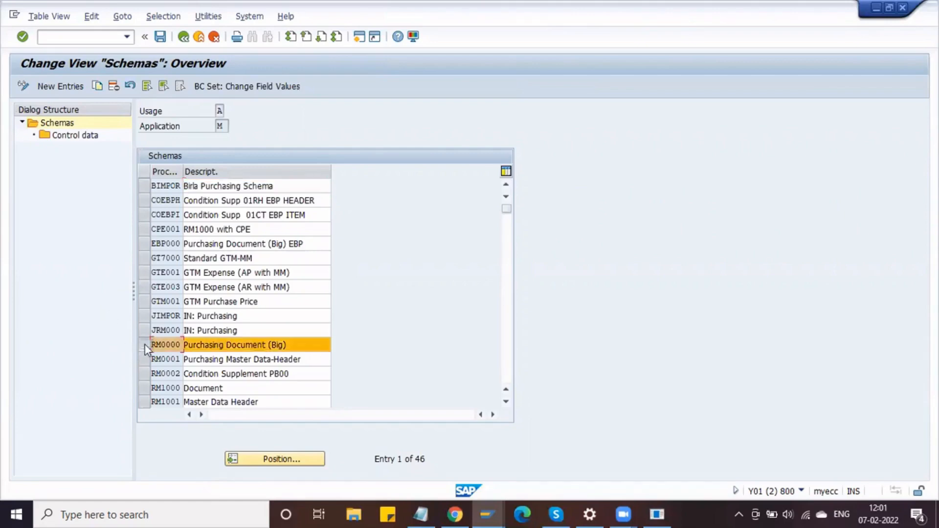
{"action": "left_click", "coordinate": [184, 37]}
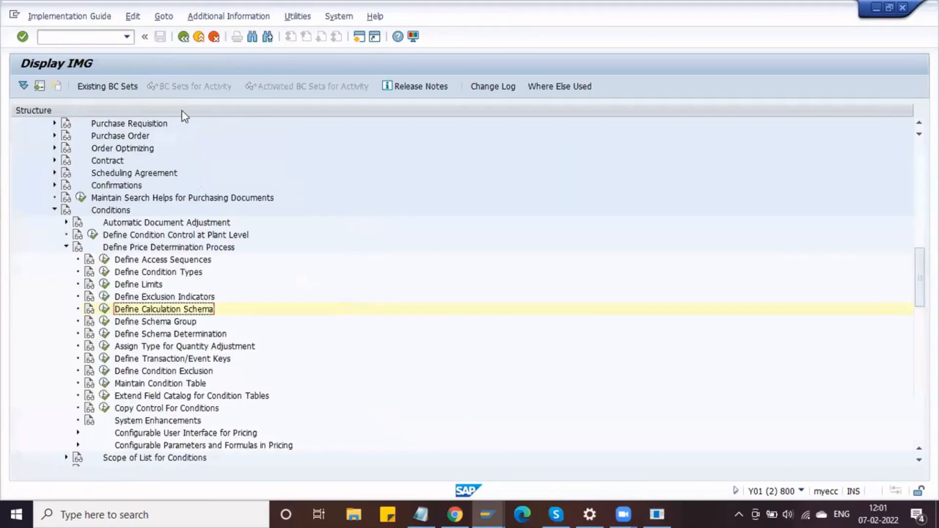
{"action": "left_click", "coordinate": [101, 272]}
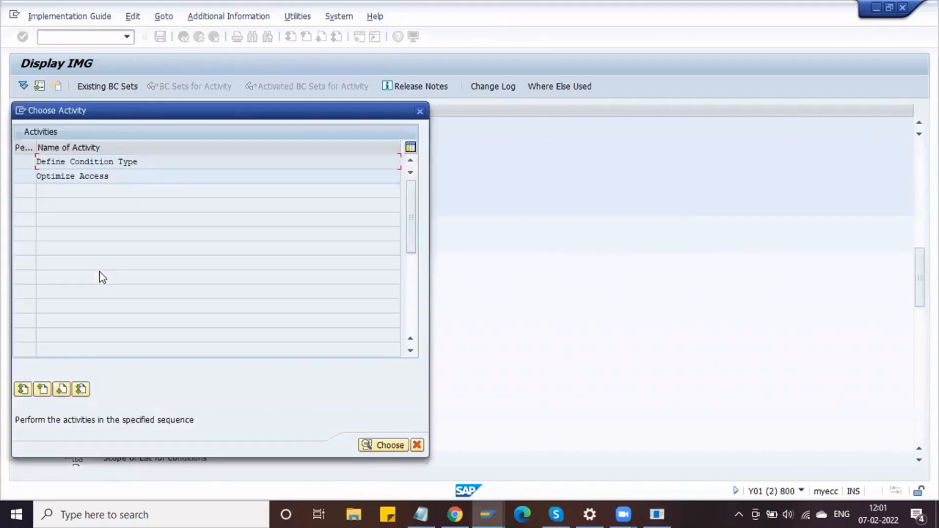
- Open Define Condition Type and position the list on condition type PB00
{"action": "double_click", "coordinate": [125, 162]}
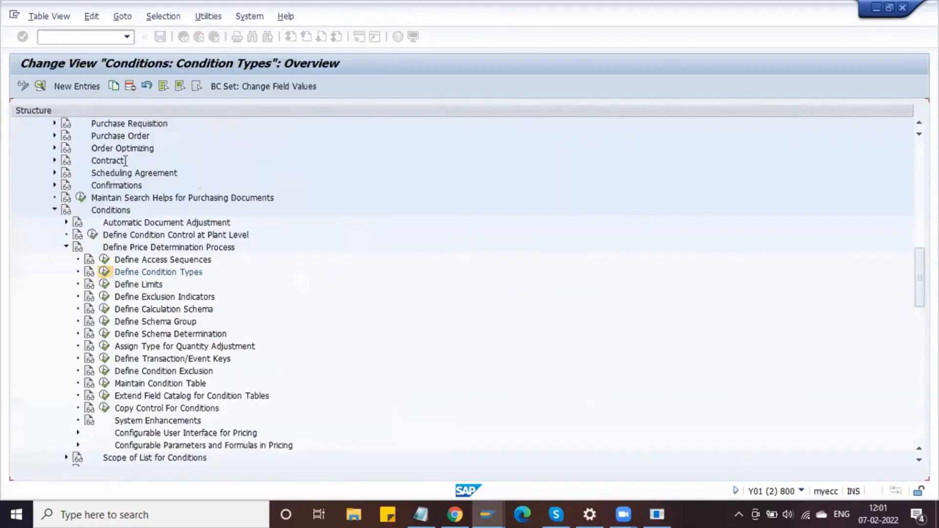
{"action": "left_click", "coordinate": [131, 460]}
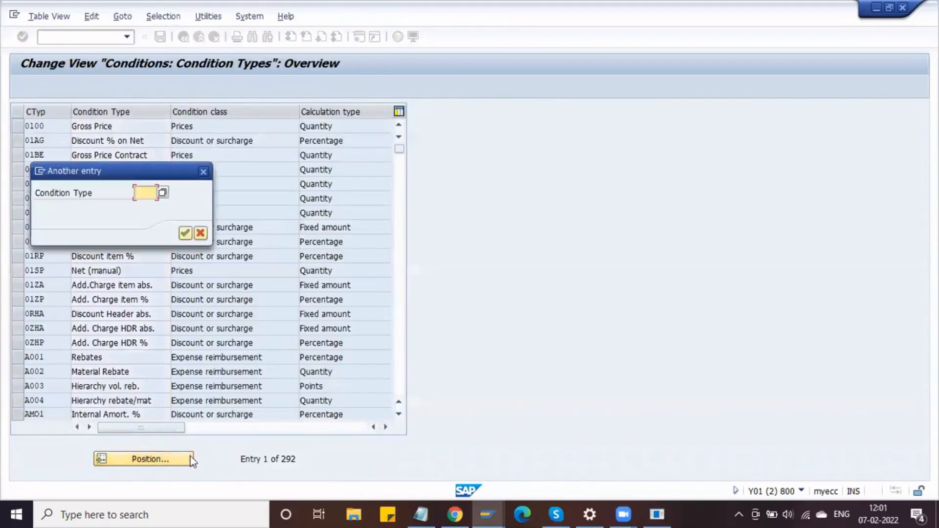
{"action": "type", "text": "pb"}
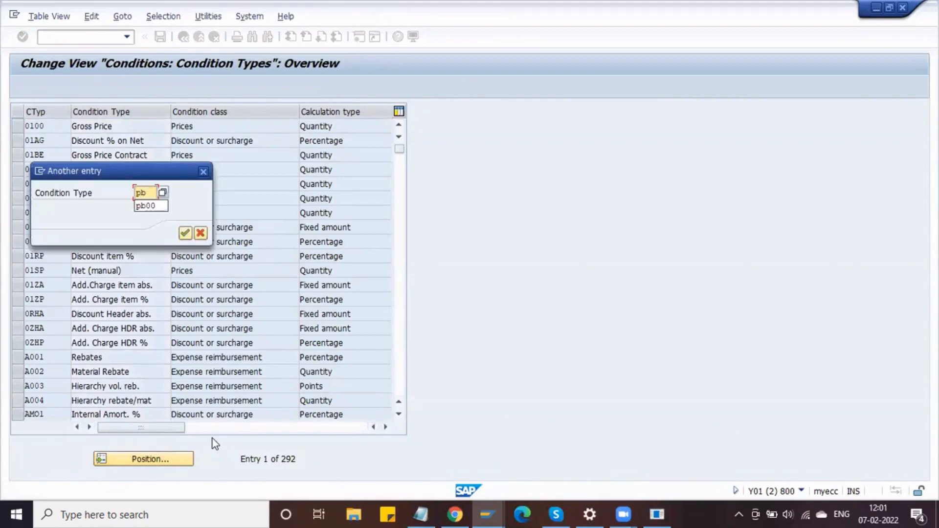
{"action": "type", "text": "00"}
{"action": "key", "text": "Return"}
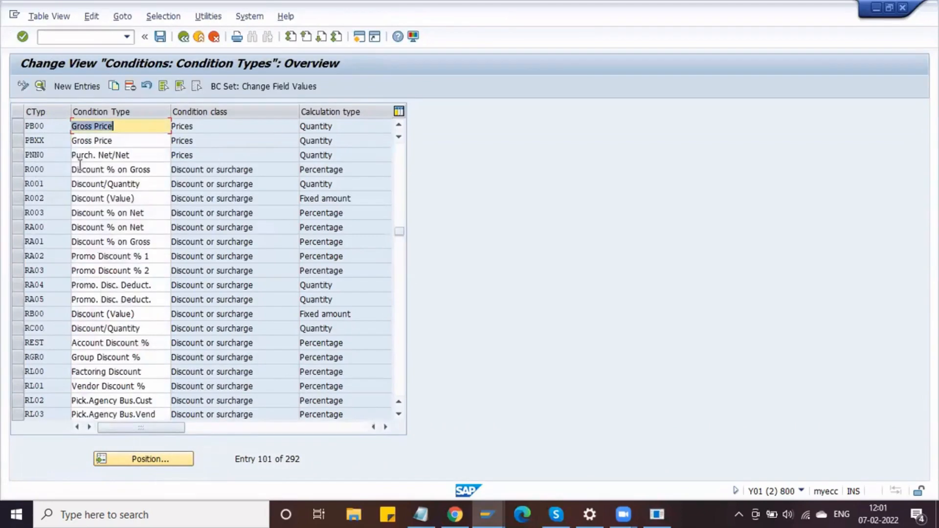
- Review the detailed settings of PB00 Gross Price, then return to the list
{"action": "left_click", "coordinate": [18, 125]}
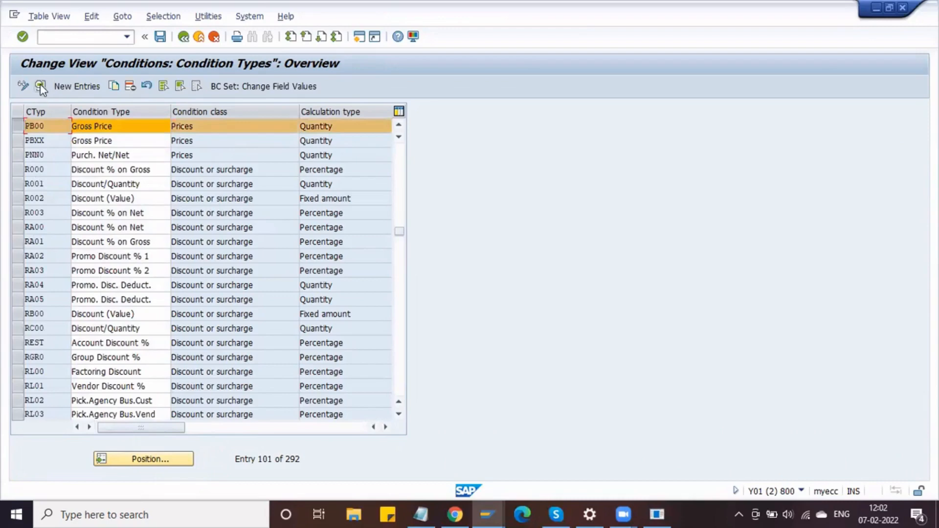
{"action": "left_click", "coordinate": [40, 86]}
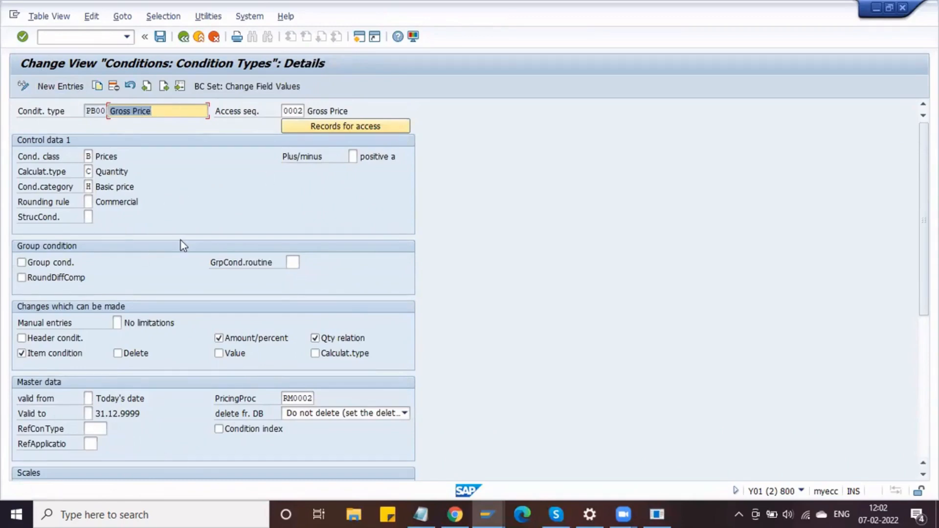
{"action": "scroll", "coordinate": [181, 240], "scroll_direction": "down", "scroll_amount": 2}
{"action": "scroll", "coordinate": [183, 246], "scroll_direction": "down", "scroll_amount": 5}
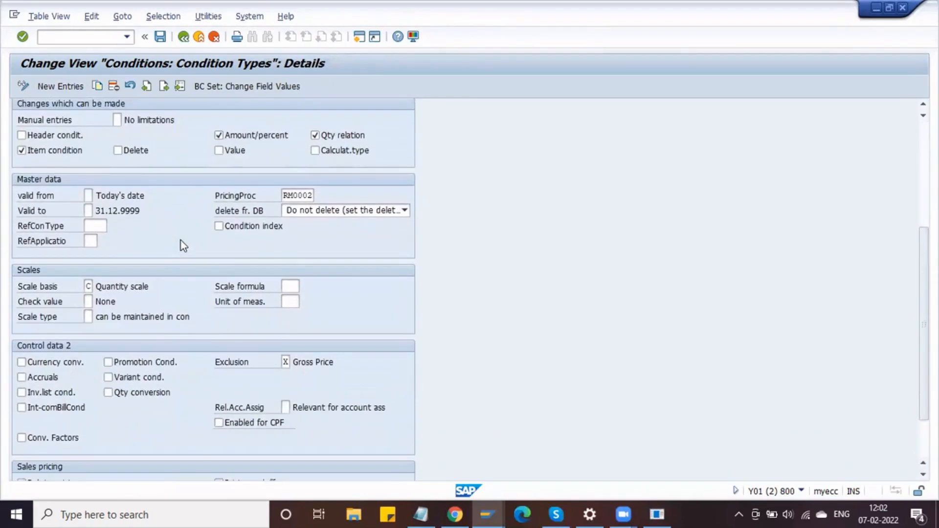
{"action": "scroll", "coordinate": [184, 246], "scroll_direction": "down", "scroll_amount": 1}
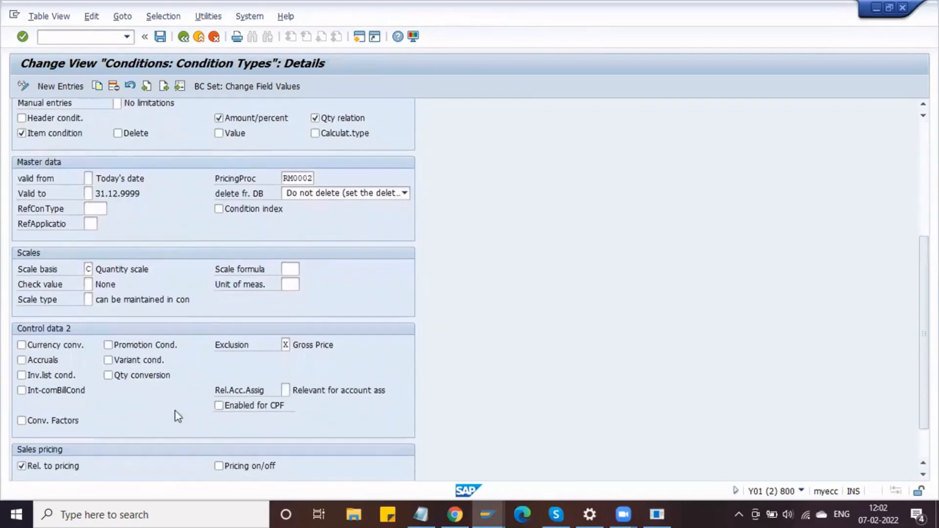
{"action": "scroll", "coordinate": [165, 258], "scroll_direction": "up", "scroll_amount": 6}
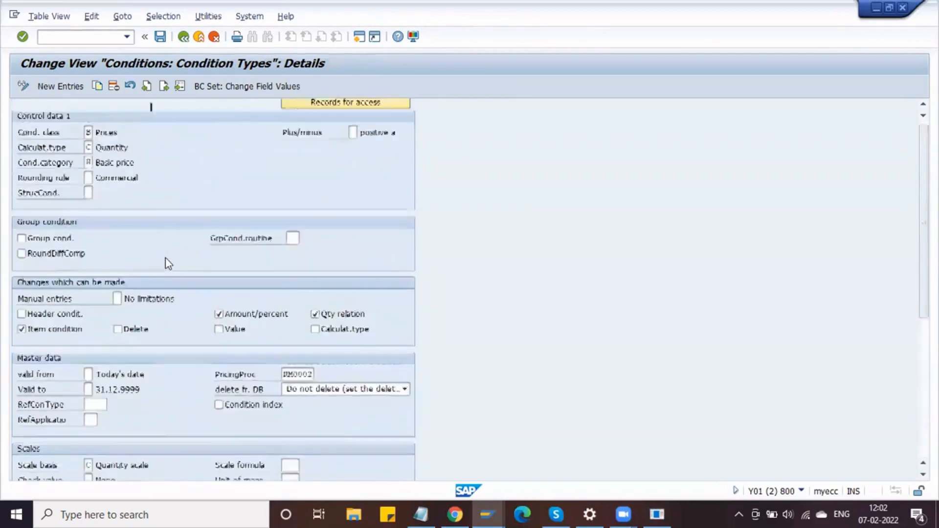
{"action": "left_click", "coordinate": [183, 38]}
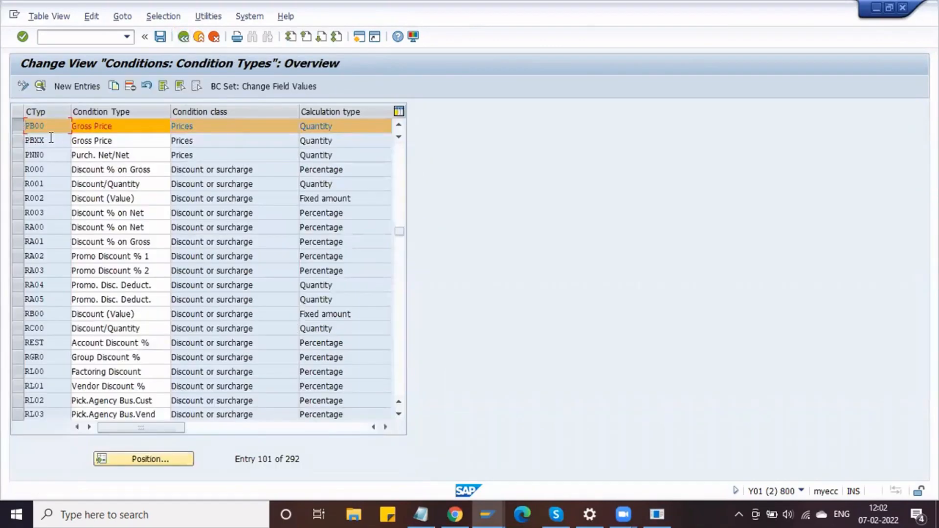
- Set PB00's pricing procedure to RM0000 and save under the customizing request
{"action": "left_click", "coordinate": [40, 86]}
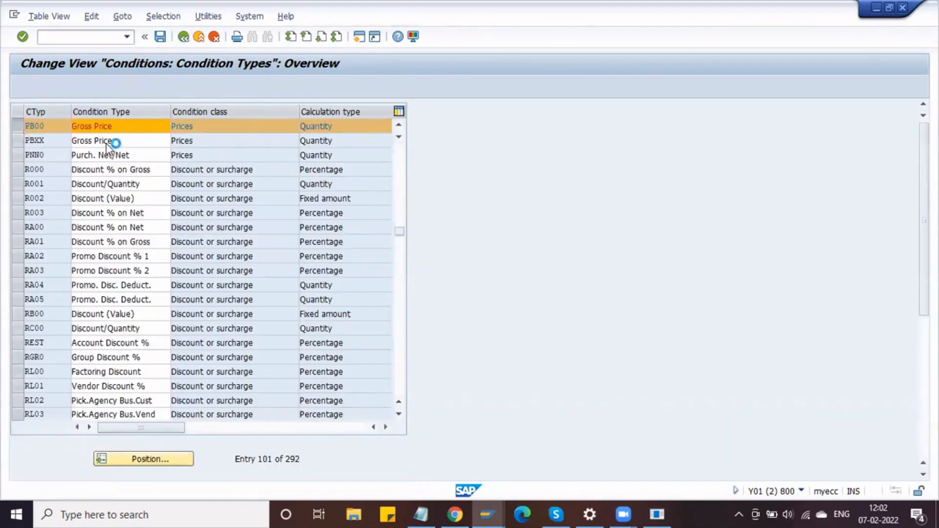
{"action": "left_click", "coordinate": [309, 398]}
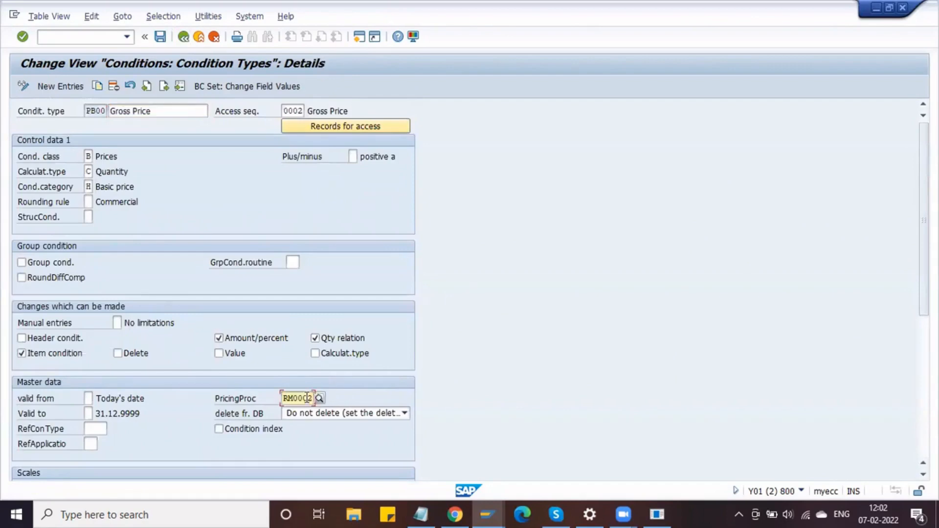
{"action": "type", "text": "0"}
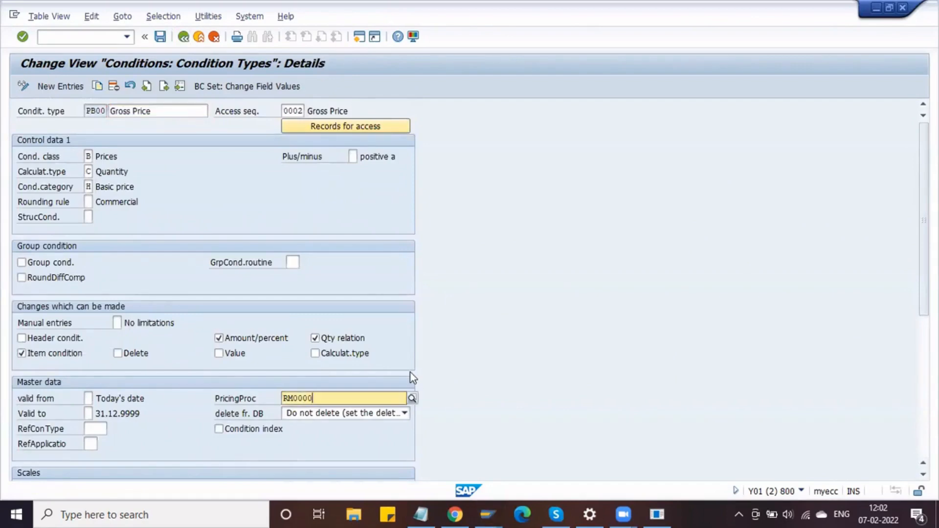
{"action": "left_click", "coordinate": [350, 429]}
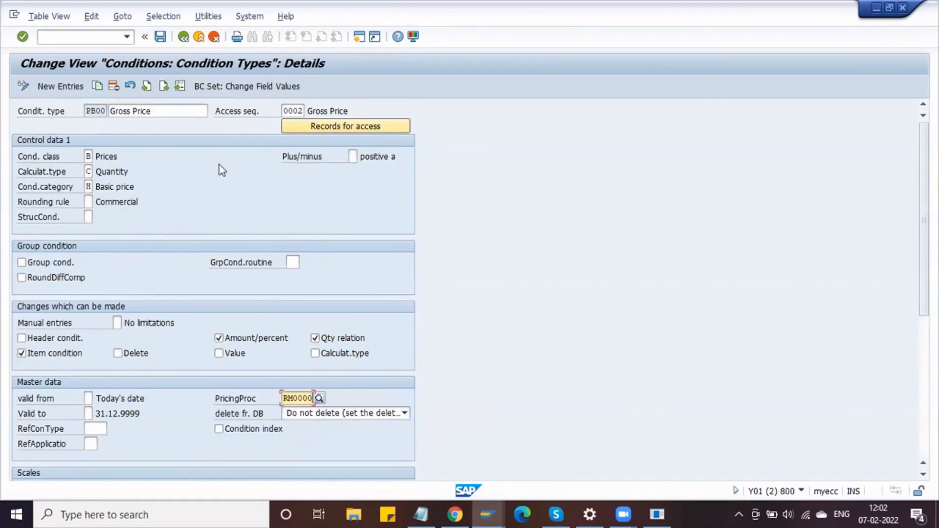
{"action": "left_click", "coordinate": [161, 35]}
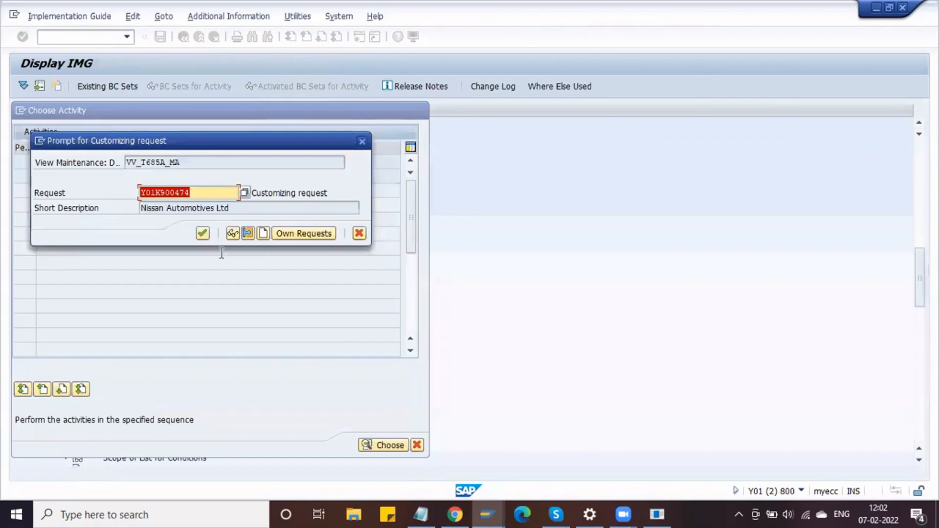
{"action": "left_click", "coordinate": [203, 233]}
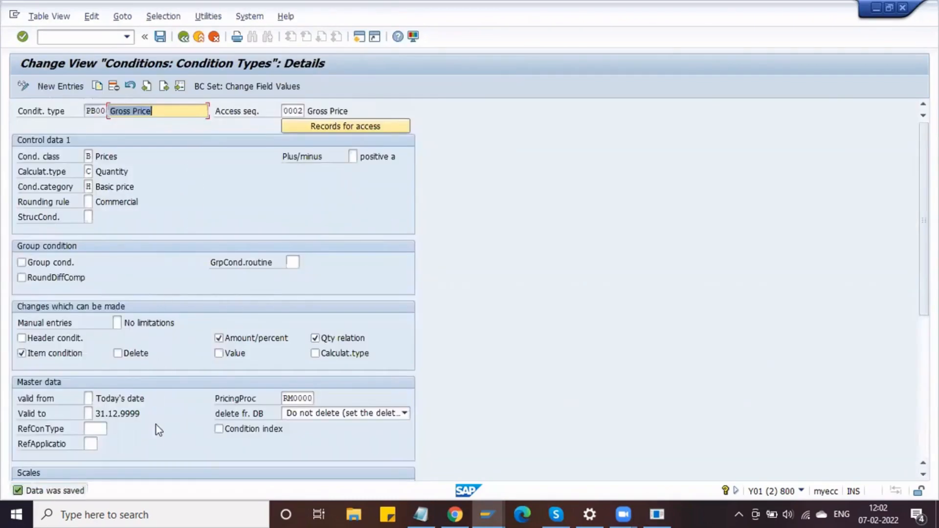
- Check the saved PB00 settings and return to the condition types list
{"action": "scroll", "coordinate": [164, 382], "scroll_direction": "down", "scroll_amount": 3}
{"action": "scroll", "coordinate": [164, 382], "scroll_direction": "down", "scroll_amount": 3}
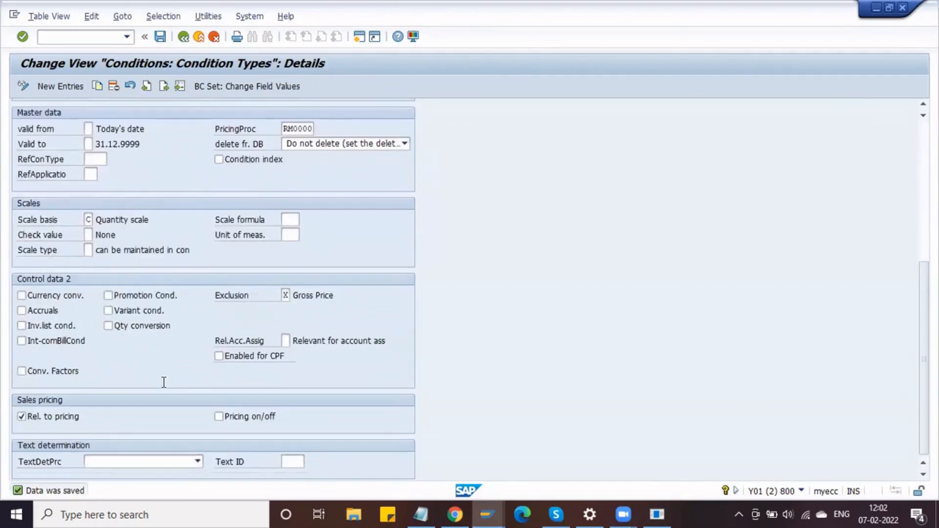
{"action": "scroll", "coordinate": [164, 382], "scroll_direction": "up", "scroll_amount": 5}
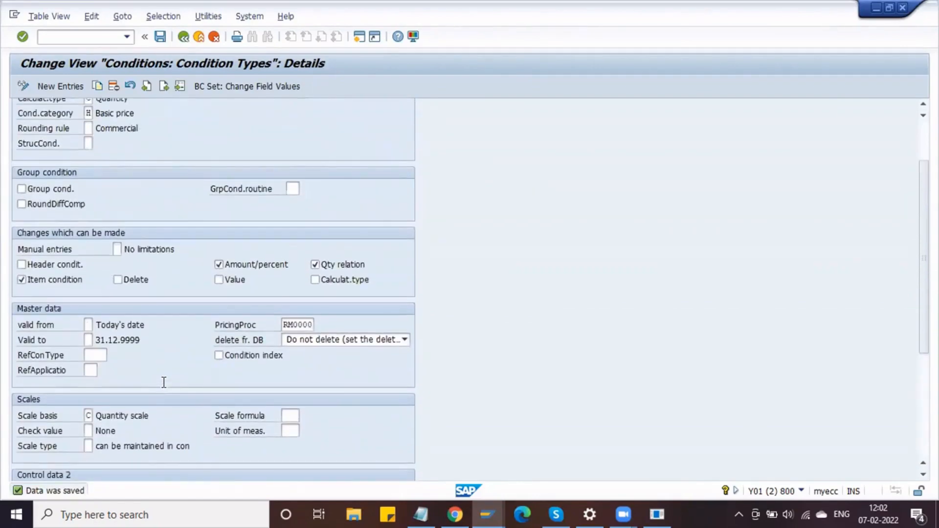
{"action": "scroll", "coordinate": [164, 382], "scroll_direction": "up", "scroll_amount": 2}
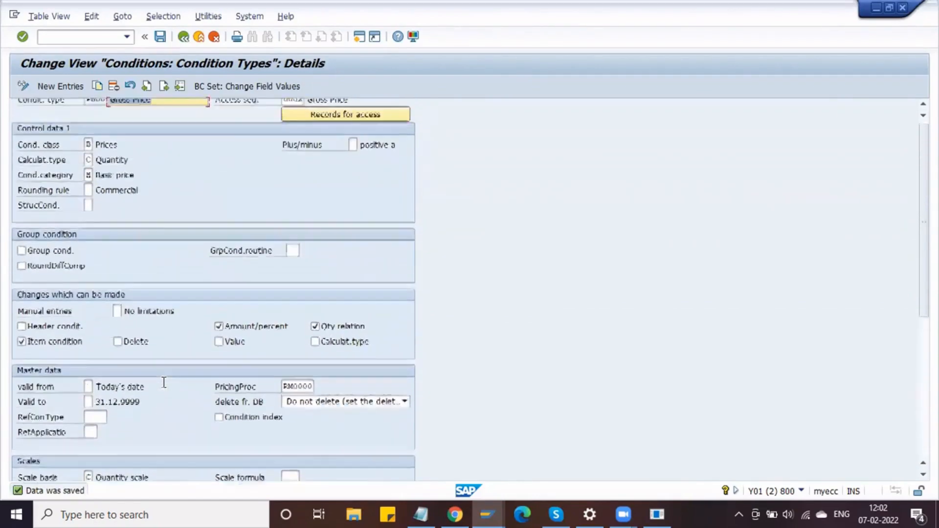
{"action": "left_click", "coordinate": [194, 157]}
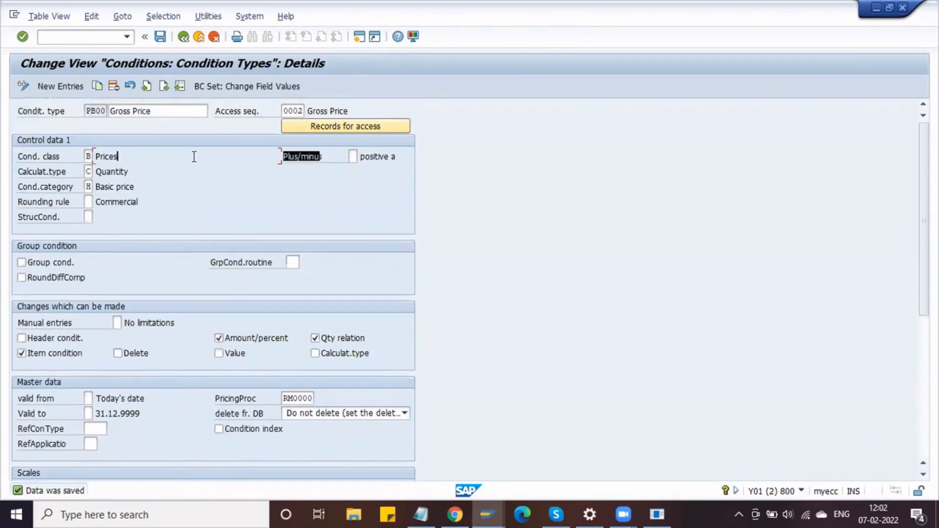
{"action": "left_click", "coordinate": [182, 37]}
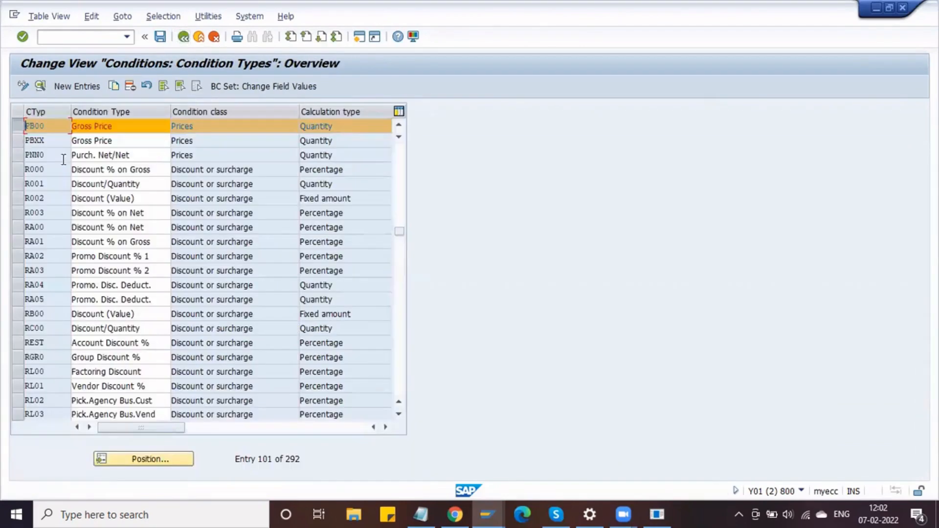
- Inspect the detailed settings of condition type PBXX Gross Price
{"action": "left_click", "coordinate": [15, 141]}
{"action": "left_click", "coordinate": [16, 126]}
{"action": "left_click", "coordinate": [41, 87]}
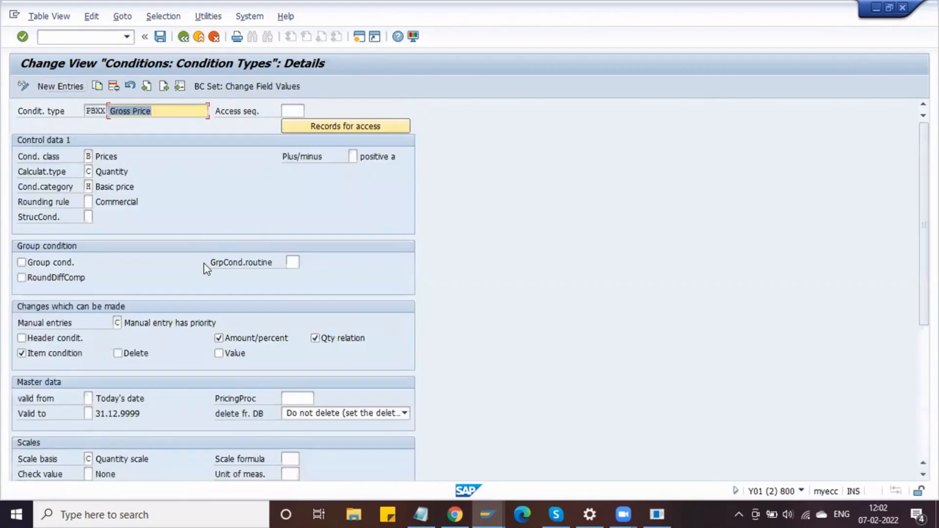
{"action": "scroll", "coordinate": [204, 265], "scroll_direction": "down", "scroll_amount": 5}
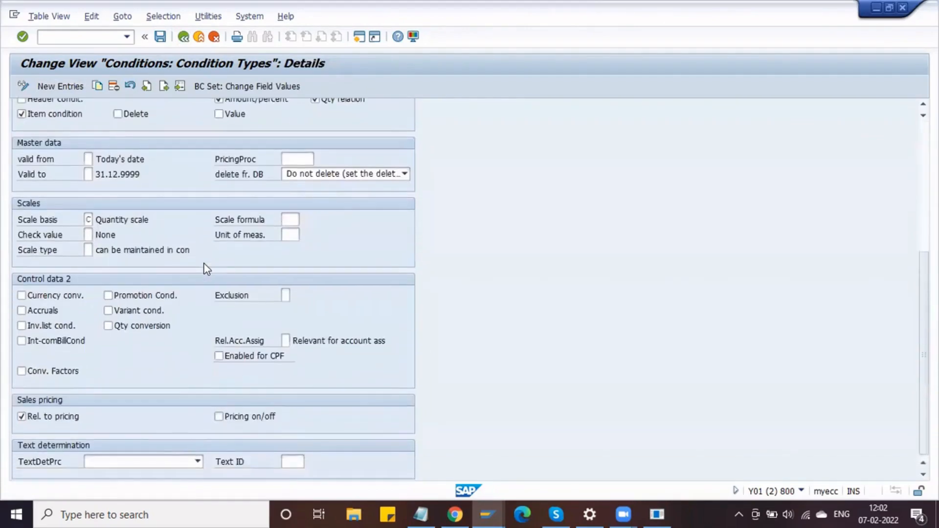
{"action": "scroll", "coordinate": [205, 266], "scroll_direction": "up", "scroll_amount": 6}
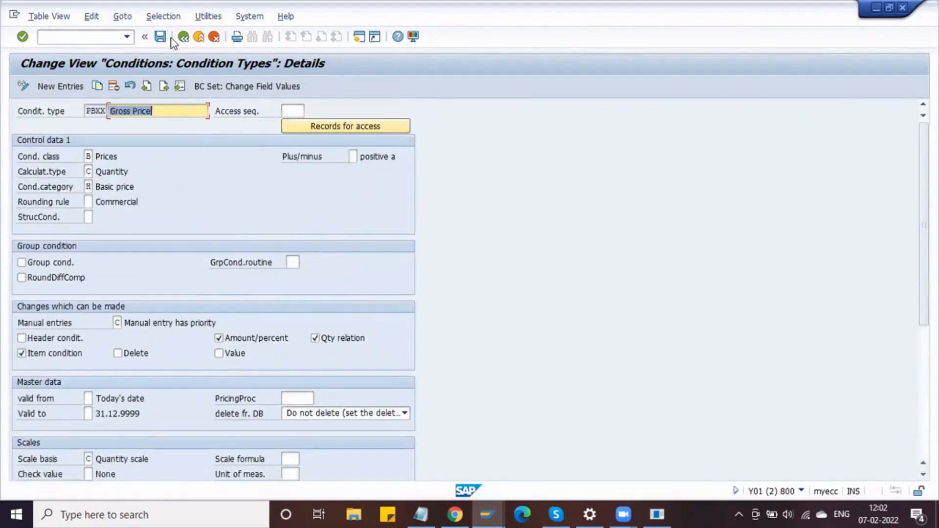
{"action": "left_click", "coordinate": [185, 37]}
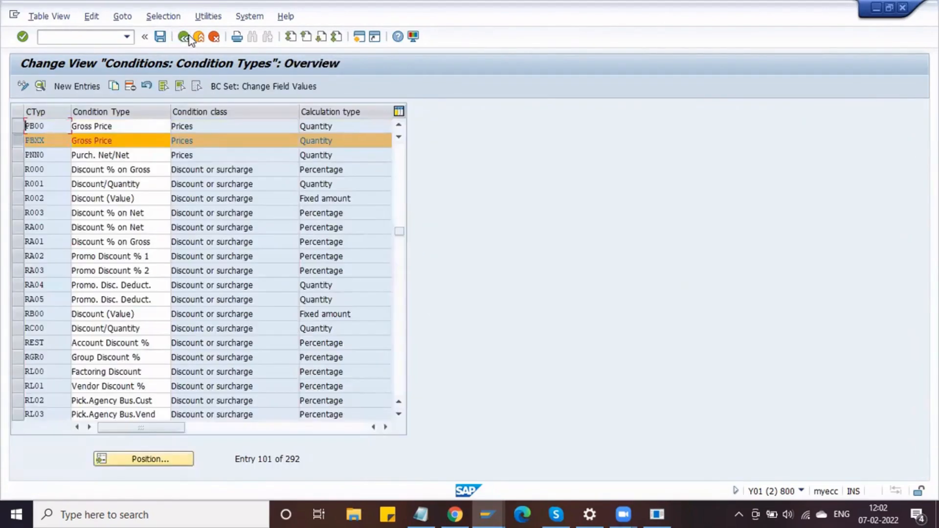
- Inspect PB00's access sequence 0002, code and description, then return to the overview
{"action": "left_click", "coordinate": [21, 141]}
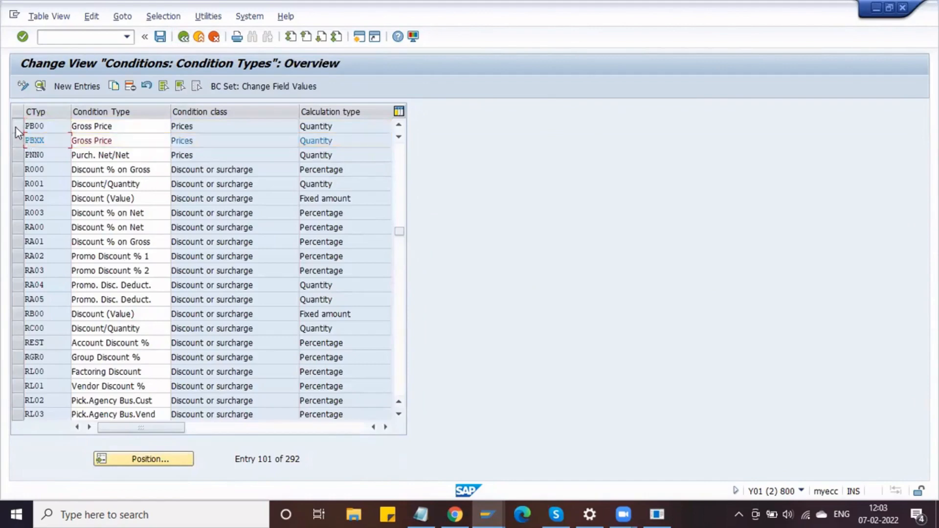
{"action": "left_click", "coordinate": [16, 128]}
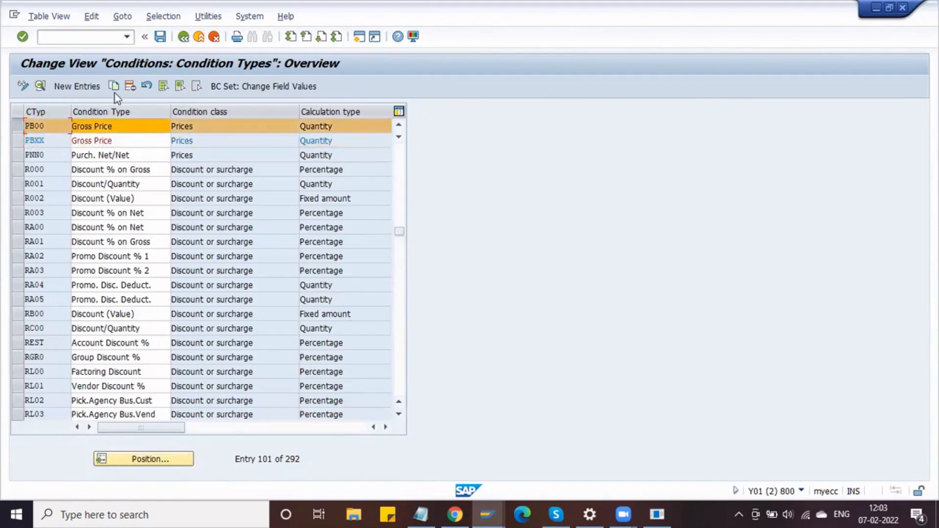
{"action": "left_click", "coordinate": [41, 87]}
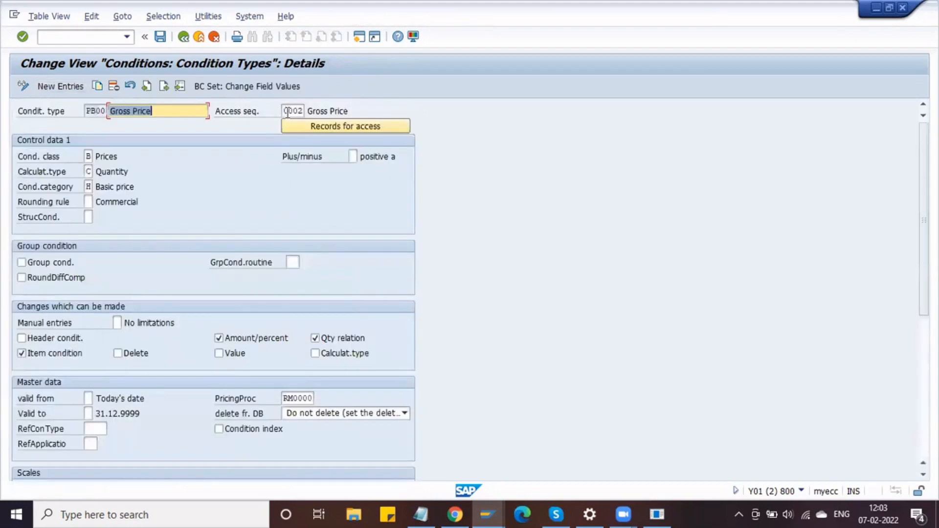
{"action": "left_click", "coordinate": [290, 111]}
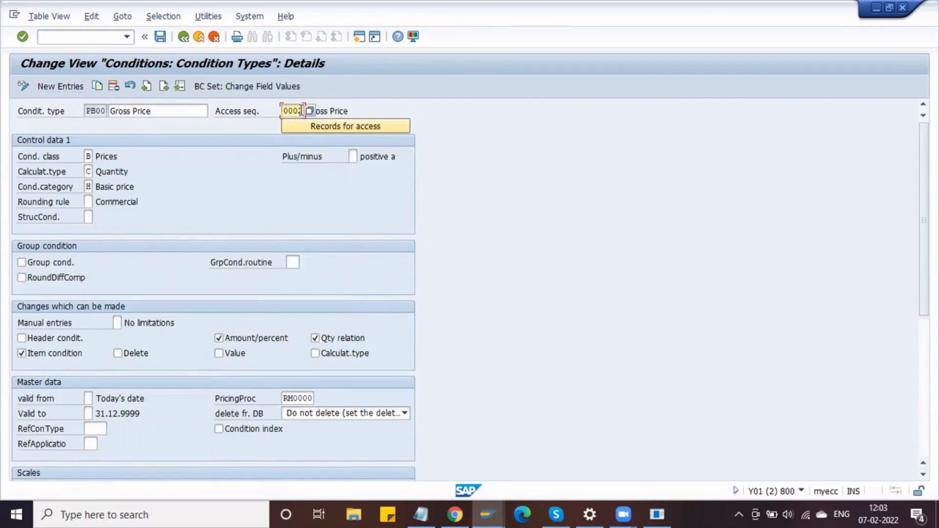
{"action": "left_click", "coordinate": [100, 114]}
{"action": "left_click_drag", "start_coordinate": [99, 113], "coordinate": [80, 111]}
{"action": "left_click_drag", "start_coordinate": [141, 111], "coordinate": [159, 114]}
{"action": "left_click", "coordinate": [160, 114]}
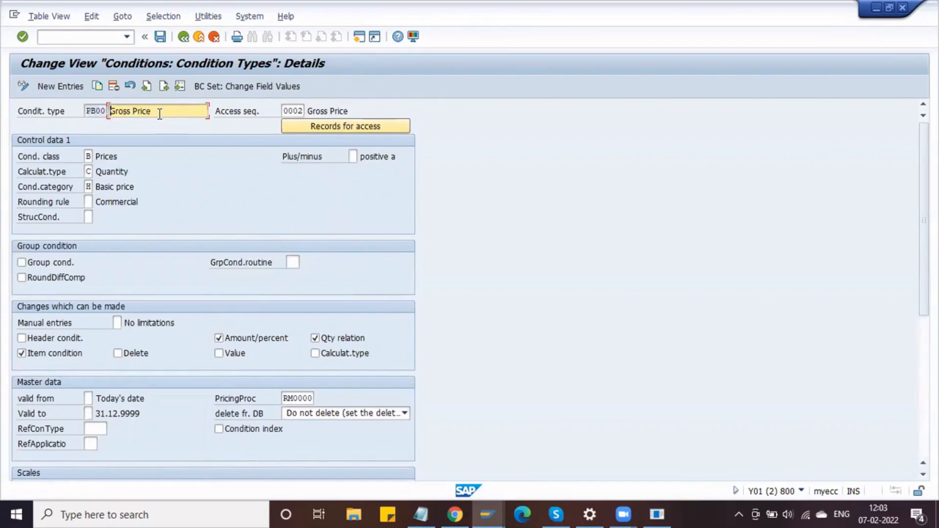
{"action": "left_click", "coordinate": [184, 37]}
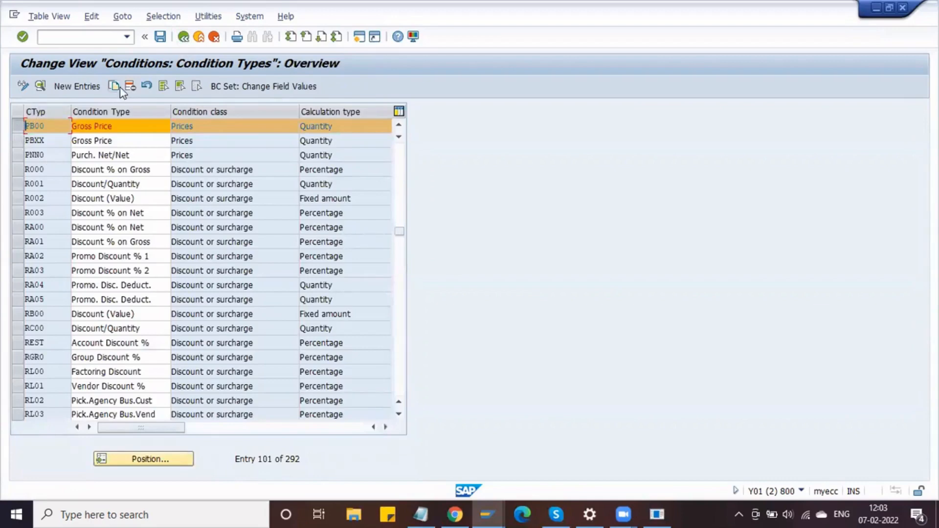
- Copy PB00 as DB00 'Delphi Gross Price' with access sequence DASQ
{"action": "left_click", "coordinate": [115, 88]}
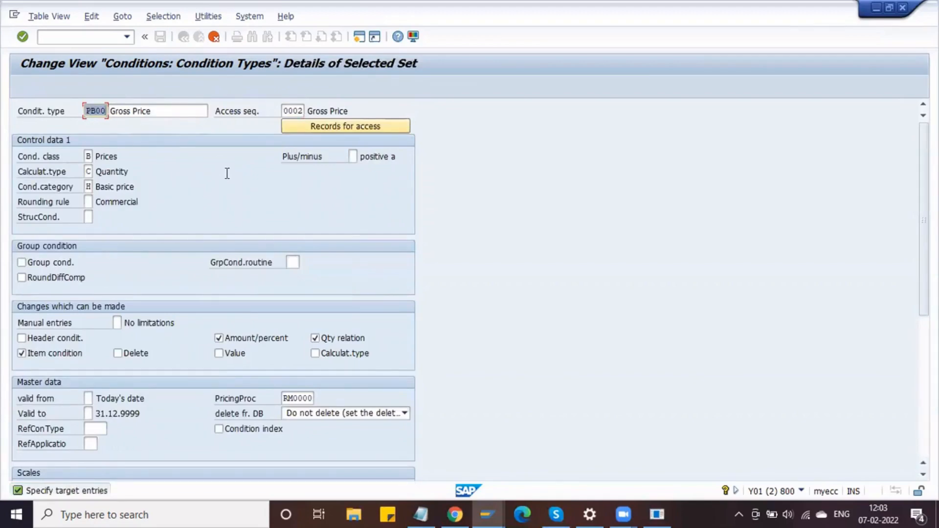
{"action": "type", "text": "D"}
{"action": "type", "text": "00"}
{"action": "left_click_drag", "start_coordinate": [109, 111], "coordinate": [134, 153]}
{"action": "key", "text": "Home"}
{"action": "type", "text": "Delphi"}
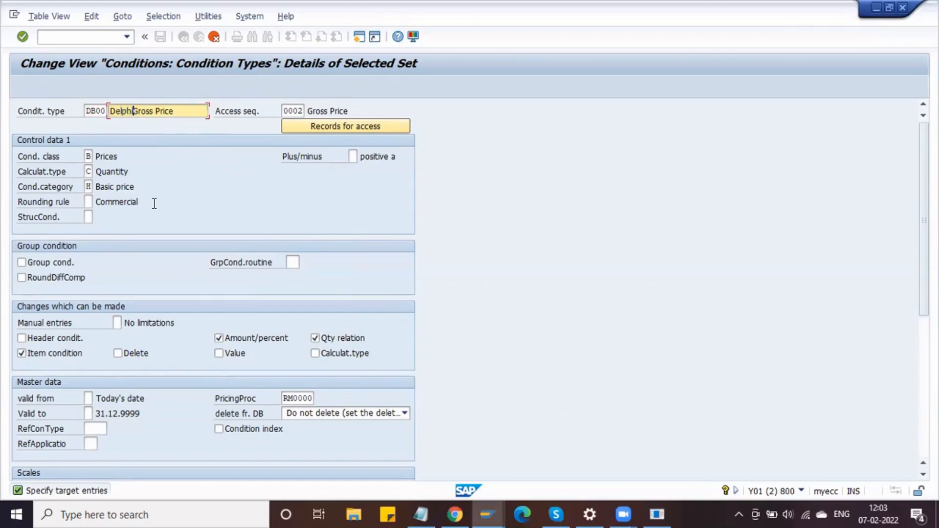
{"action": "key", "text": "Tab"}
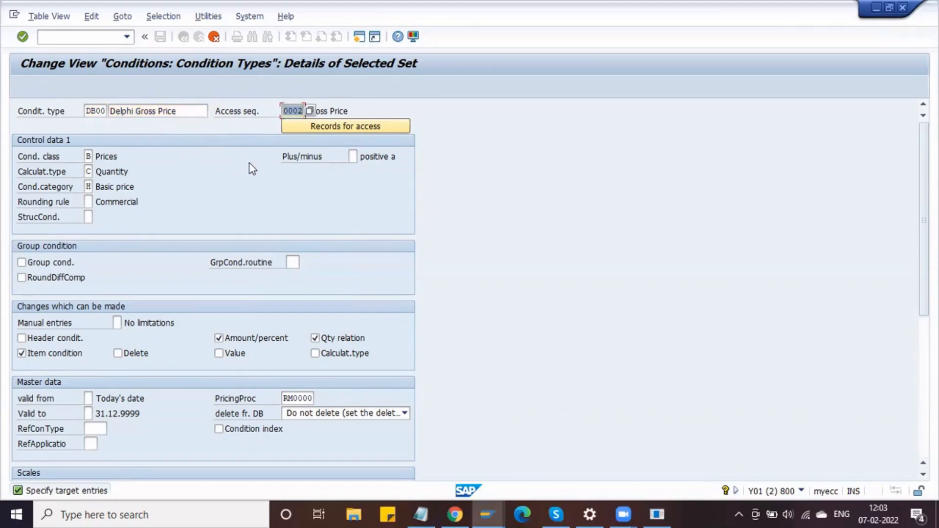
{"action": "type", "text": "DASQ"}
{"action": "key", "text": "Return"}
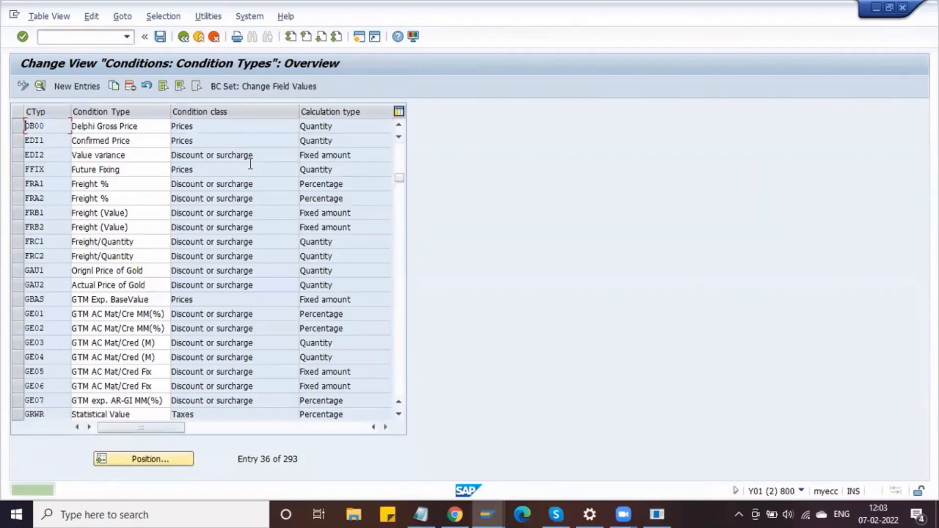
- Save the new DB00 condition type and return to the overview
{"action": "double_click", "coordinate": [30, 126]}
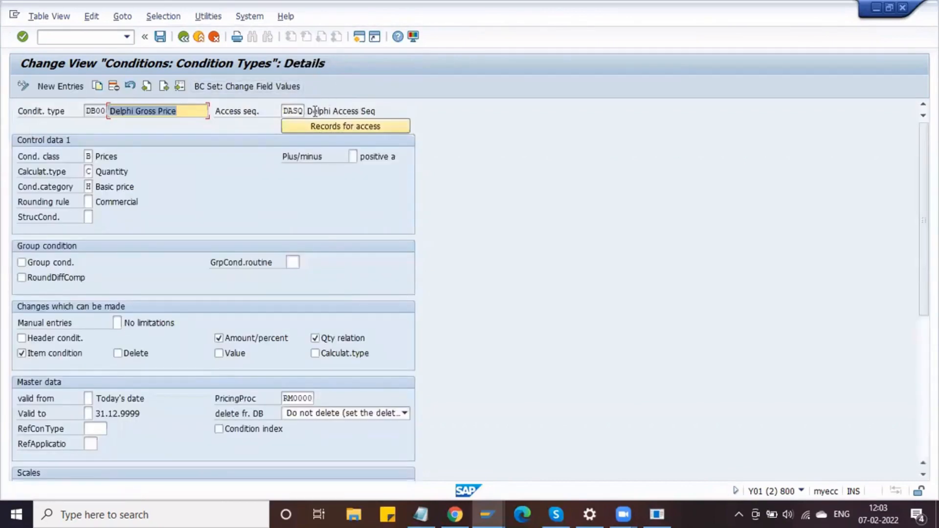
{"action": "left_click", "coordinate": [160, 38]}
{"action": "left_click", "coordinate": [182, 39]}
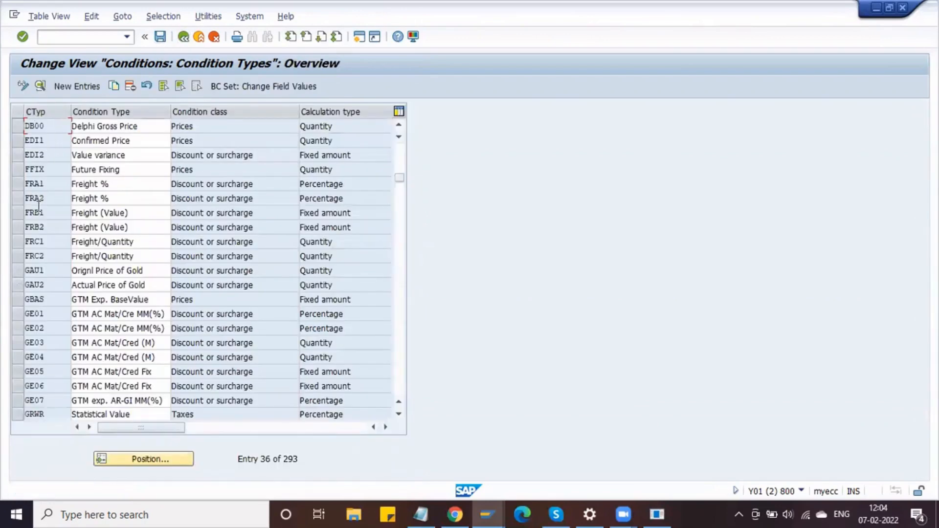
{"action": "scroll", "coordinate": [64, 245], "scroll_direction": "up", "scroll_amount": 3}
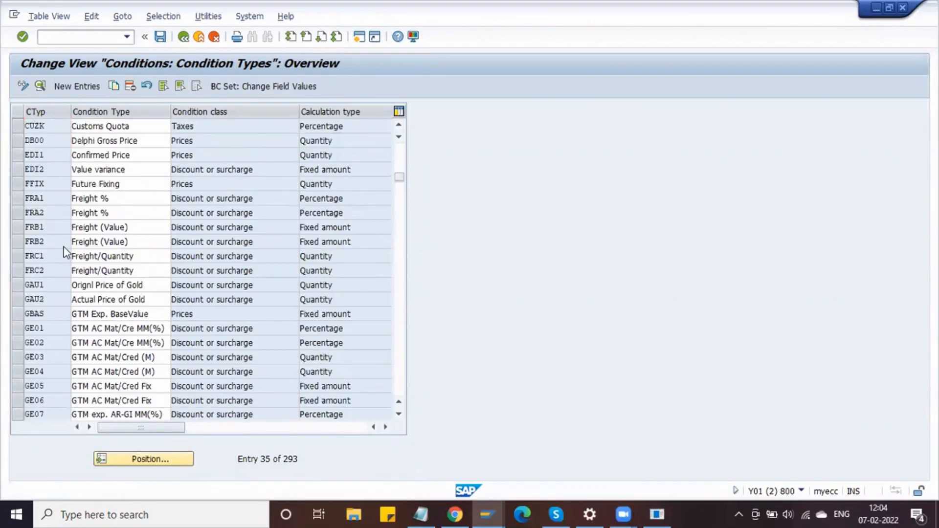
{"action": "left_click_drag", "start_coordinate": [169, 170], "coordinate": [56, 169]}
{"action": "left_click", "coordinate": [55, 170]}
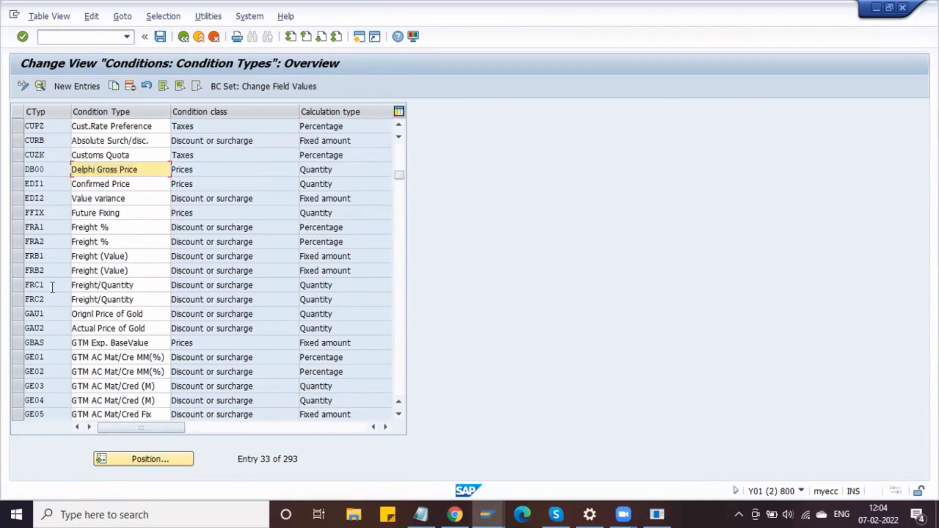
{"action": "left_click", "coordinate": [45, 227]}
{"action": "left_click", "coordinate": [17, 227]}
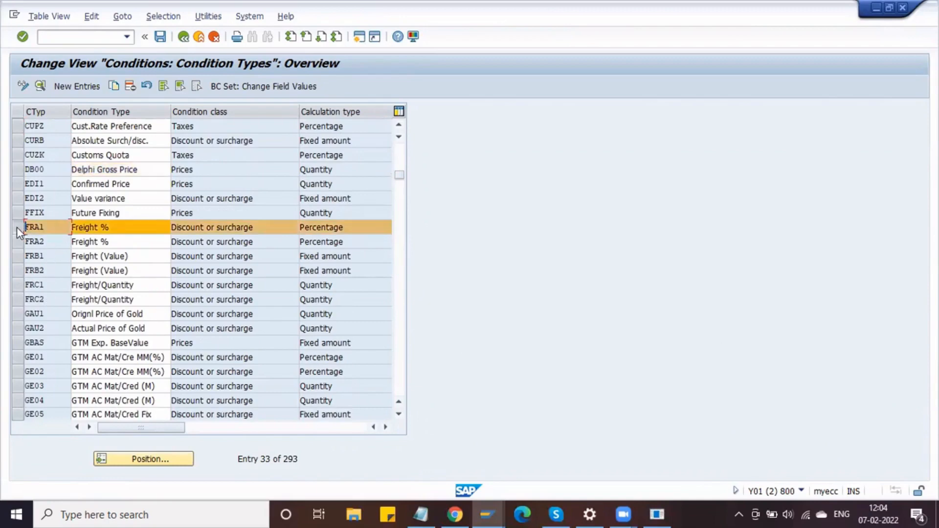
{"action": "left_click", "coordinate": [113, 86]}
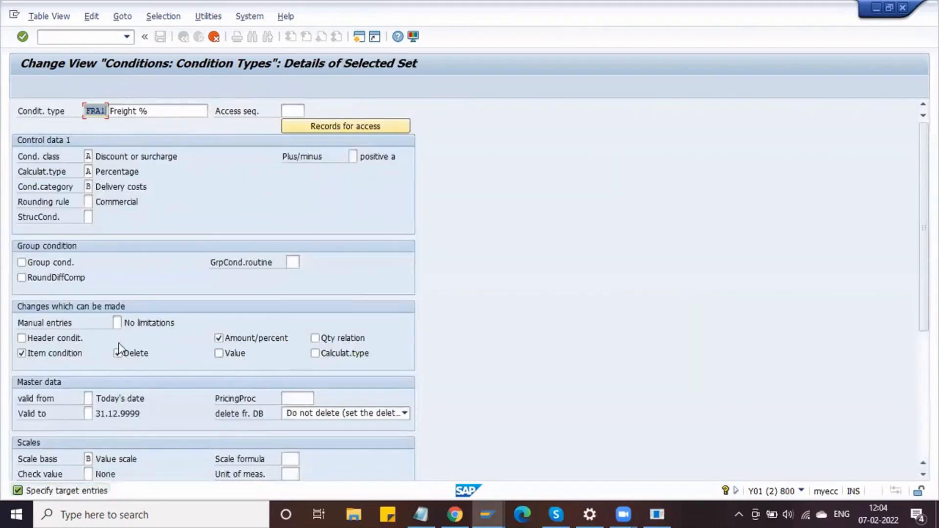
{"action": "left_click", "coordinate": [213, 40]}
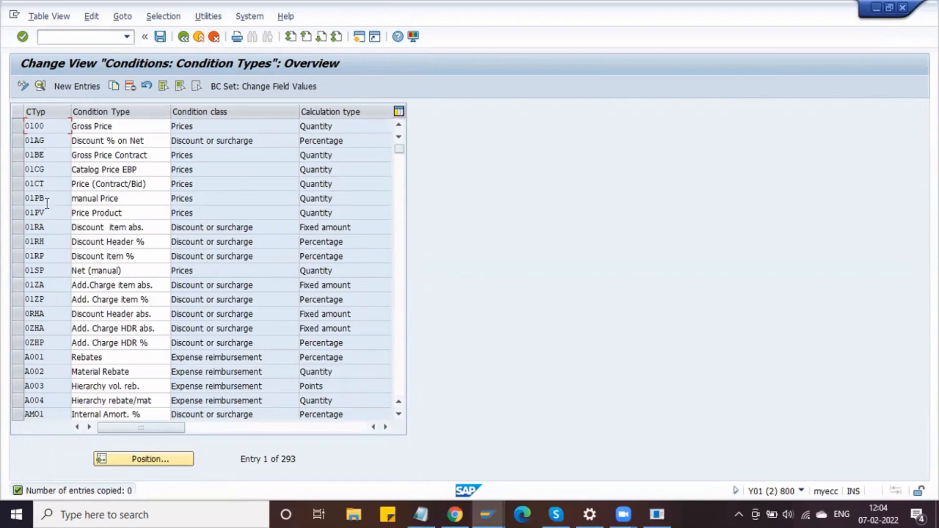
- Exit the condition types table and close the activity chooser to reach the IMG tree
{"action": "left_click", "coordinate": [185, 40]}
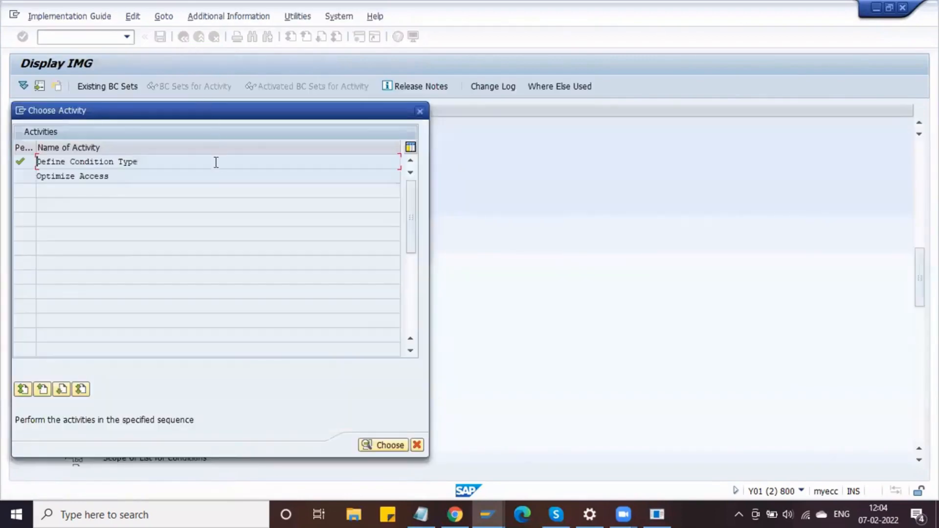
{"action": "left_click", "coordinate": [420, 112]}
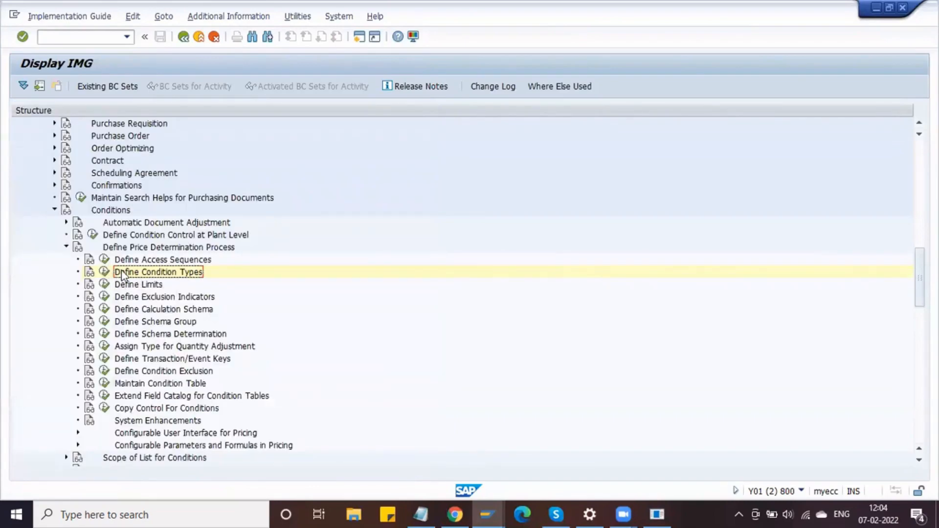
- Browse RM0000's control data steps in Define Calculation Schema, then reselect RM0000 in the schemas list
{"action": "left_click", "coordinate": [105, 312]}
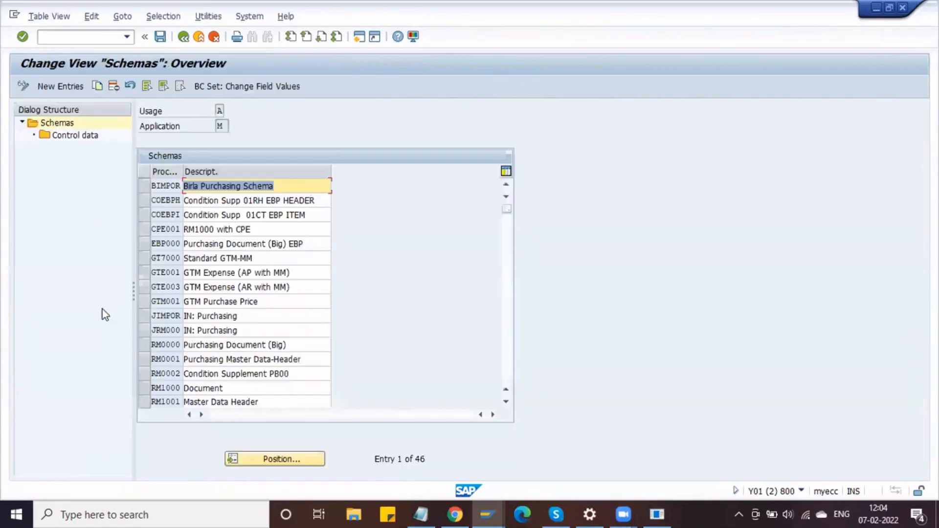
{"action": "left_click", "coordinate": [143, 345]}
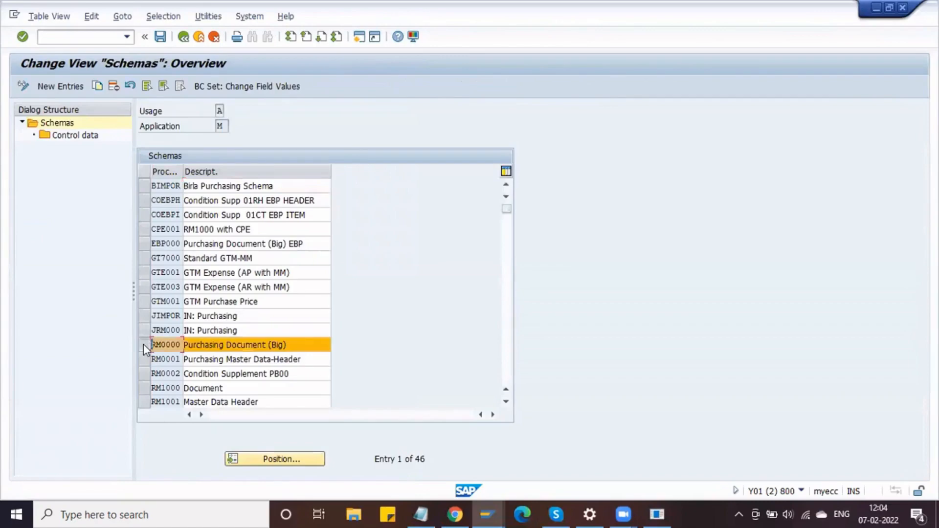
{"action": "double_click", "coordinate": [76, 136]}
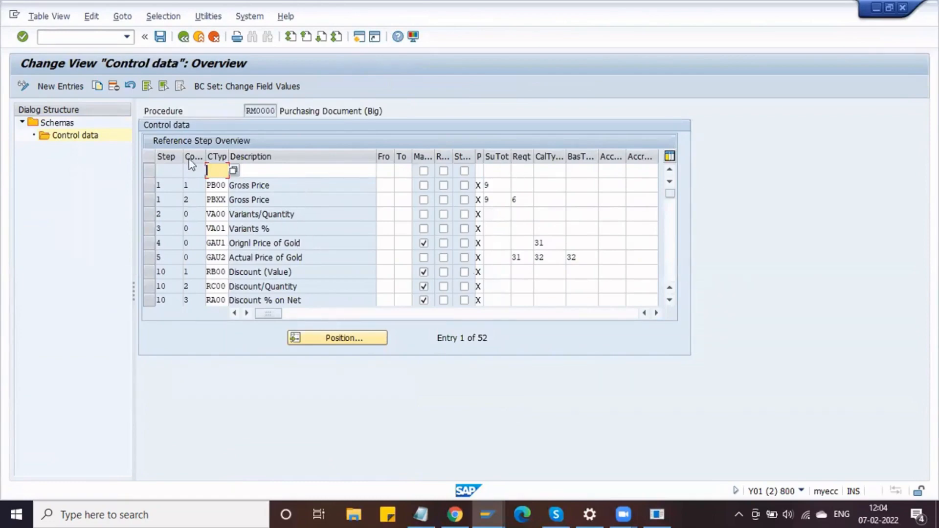
{"action": "left_click", "coordinate": [98, 88]}
{"action": "left_click", "coordinate": [184, 37]}
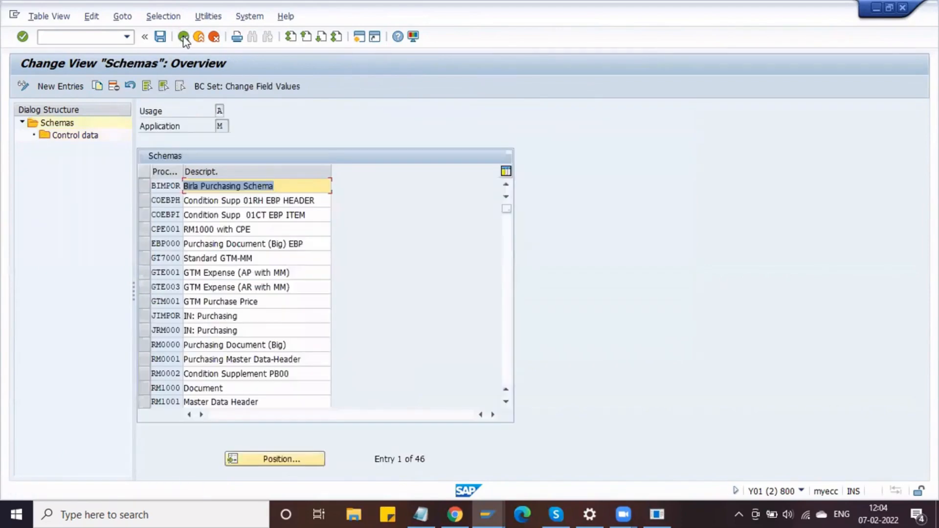
{"action": "left_click", "coordinate": [147, 344]}
- Copy RM0000 as DM0000 'Delphi Purchasing Document', including all control data steps
{"action": "left_click", "coordinate": [98, 87]}
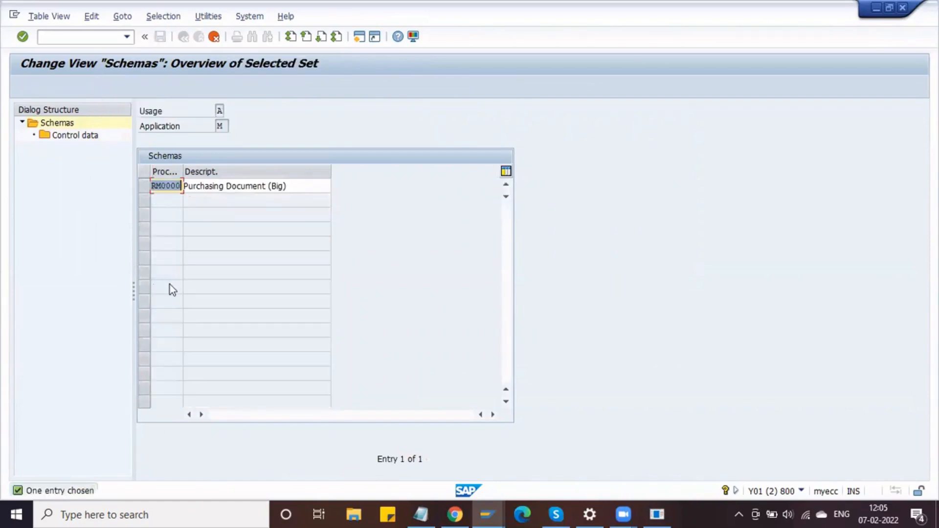
{"action": "key", "text": "Left"}
{"action": "key", "text": "Left"}
{"action": "key", "text": "Left"}
{"action": "key", "text": "Left"}
{"action": "key", "text": "Left"}
{"action": "key", "text": "BackSpace"}
{"action": "type", "text": "D"}
{"action": "left_click", "coordinate": [288, 185]}
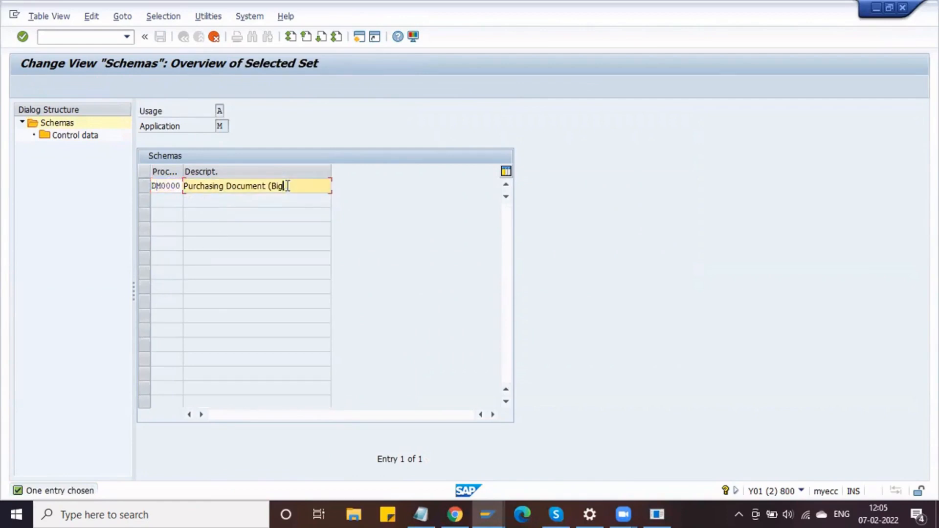
{"action": "key", "text": "BackSpace"}
{"action": "key", "text": "Home"}
{"action": "type", "text": "DE"}
{"action": "key", "text": "BackSpace"}
{"action": "type", "text": "elphi"}
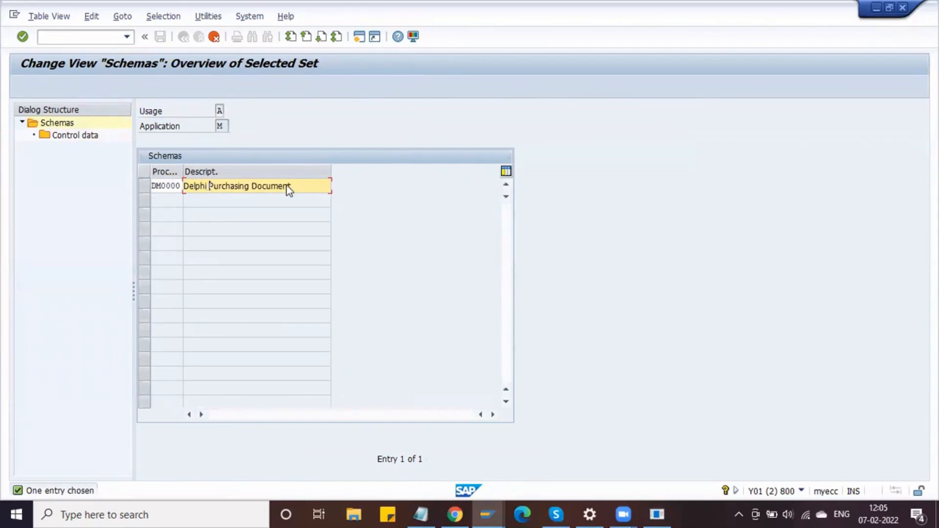
{"action": "key", "text": "Return"}
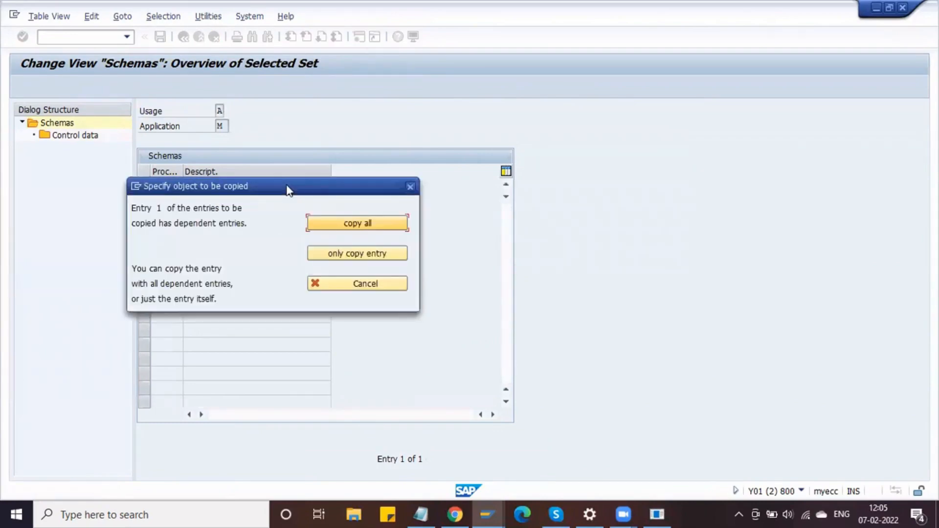
{"action": "left_click", "coordinate": [338, 223]}
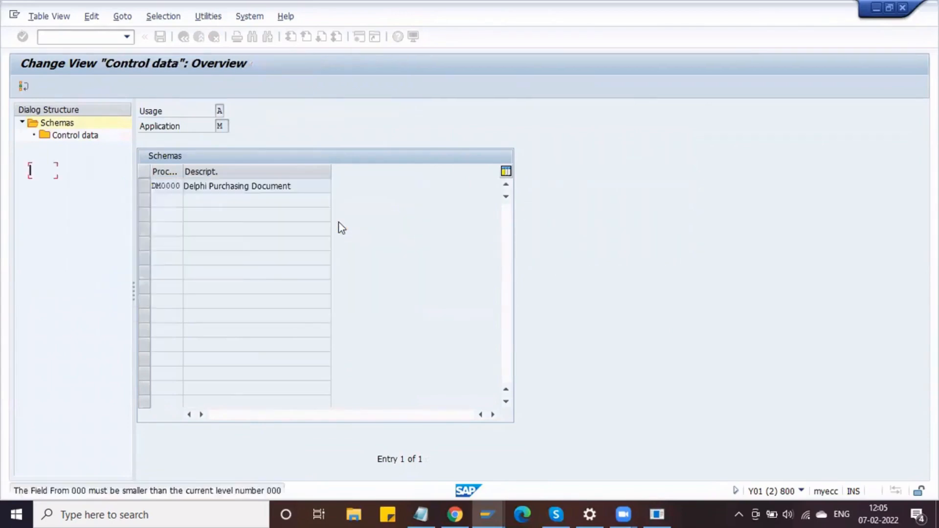
{"action": "key", "text": "Return"}
{"action": "key", "text": "Return"}
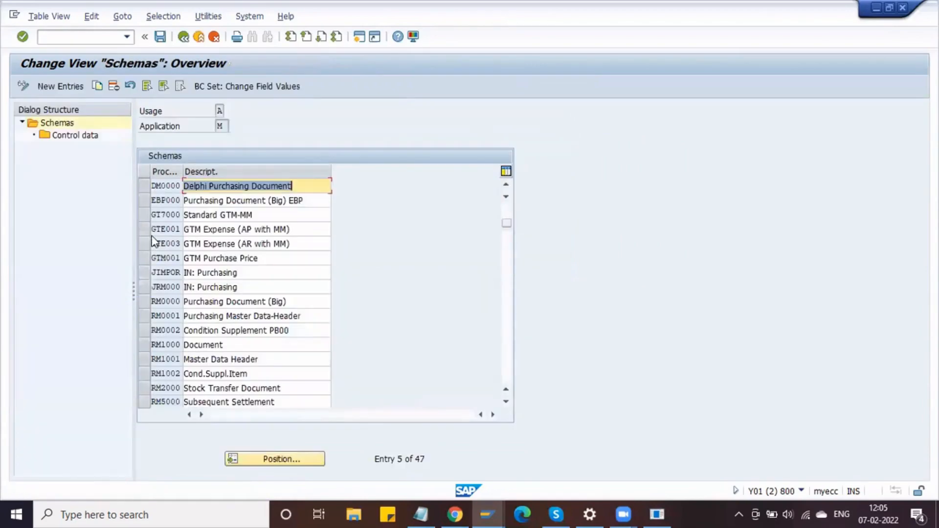
- Open DM0000's control data and delete the empty first step row
{"action": "left_click", "coordinate": [146, 186]}
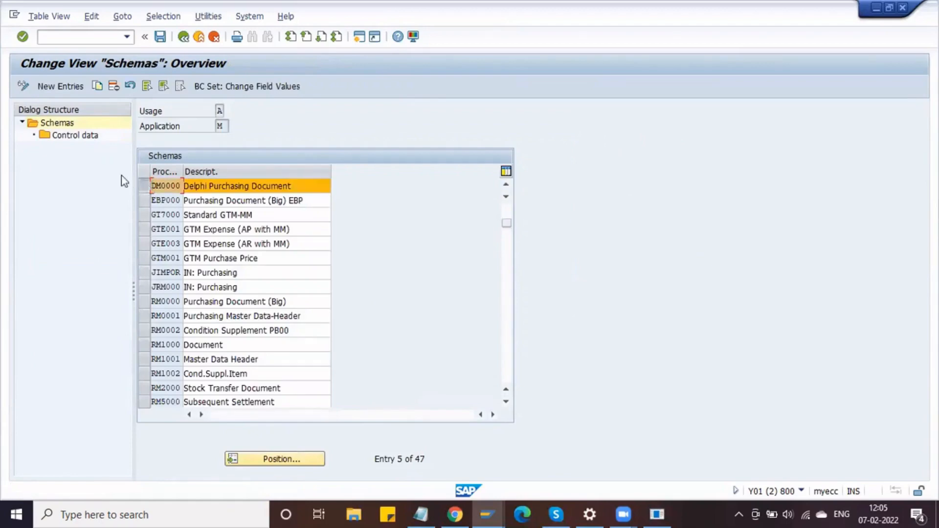
{"action": "left_click", "coordinate": [87, 137]}
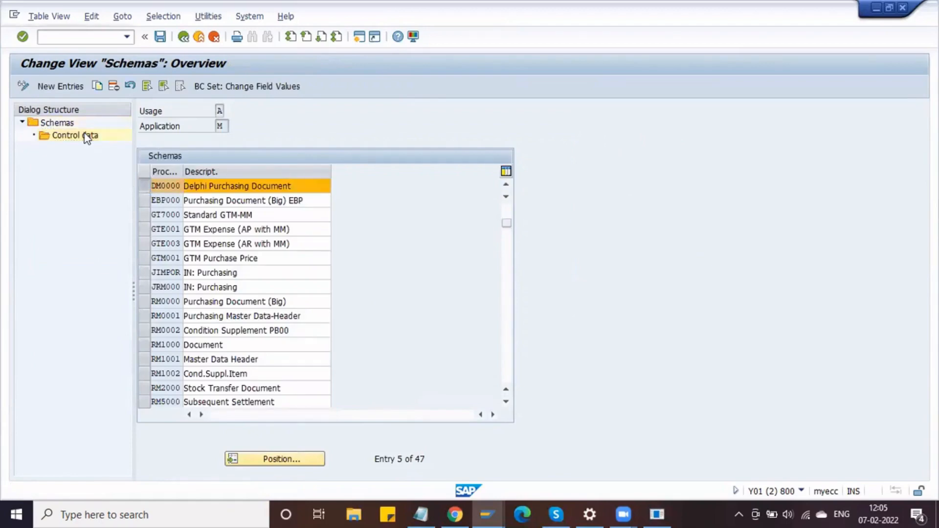
{"action": "left_click", "coordinate": [149, 171]}
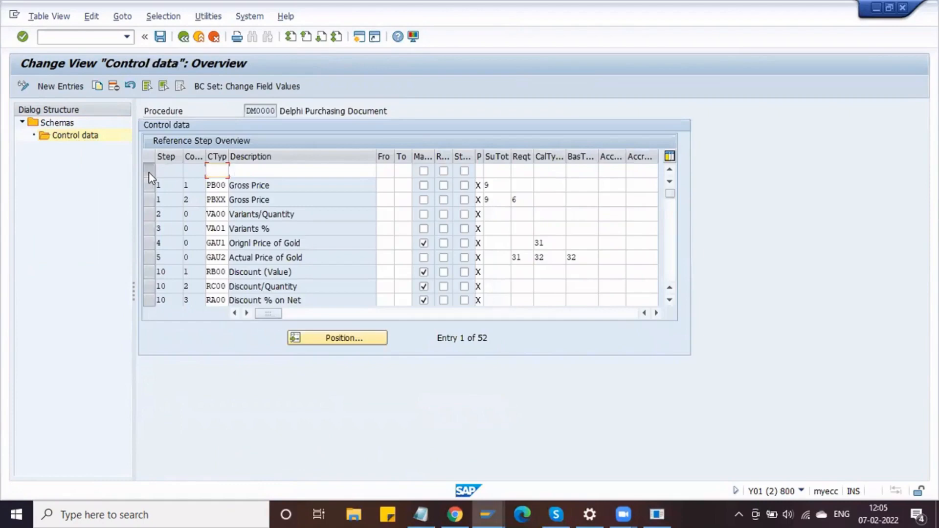
{"action": "left_click", "coordinate": [114, 85]}
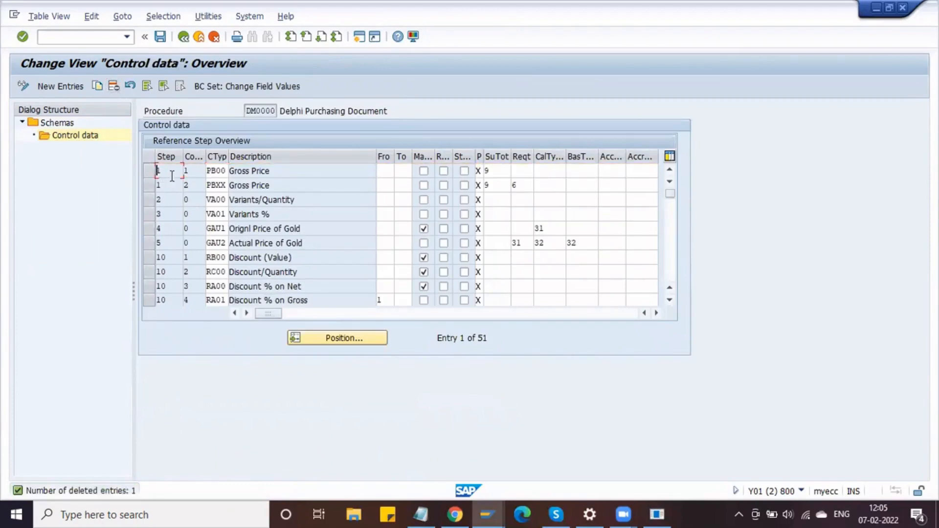
- Replace PB00 with DB00 as the condition type of step 1
{"action": "left_click", "coordinate": [225, 170]}
{"action": "key", "text": "Tab"}
{"action": "left_click", "coordinate": [271, 172]}
{"action": "key", "text": "Tab"}
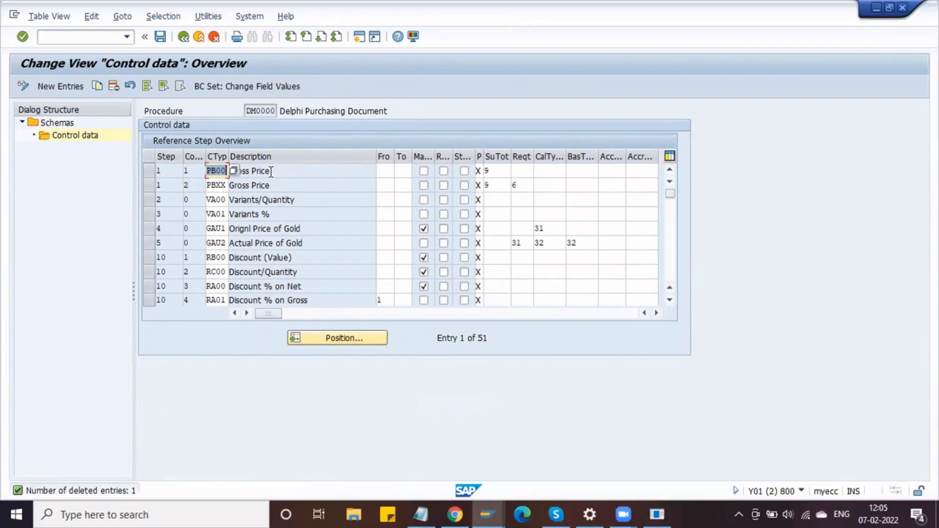
{"action": "key", "text": "BackSpace"}
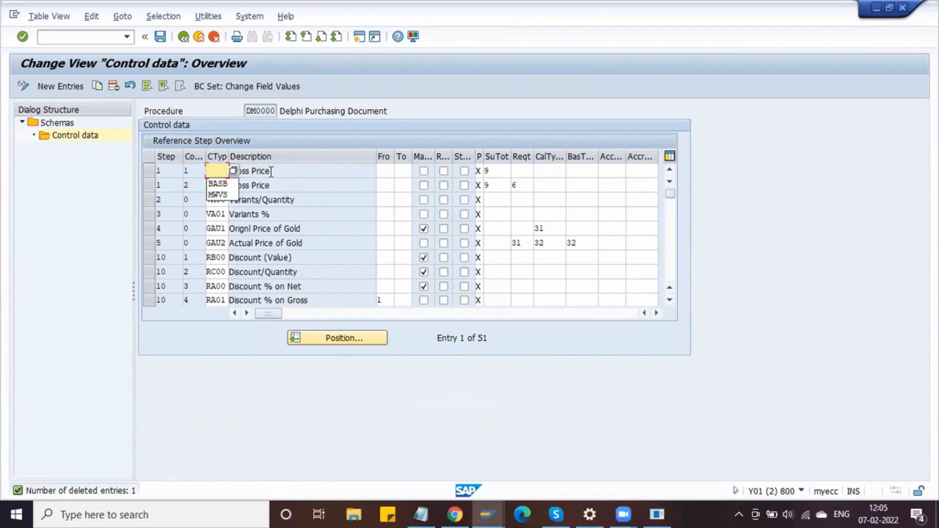
{"action": "type", "text": "DB00"}
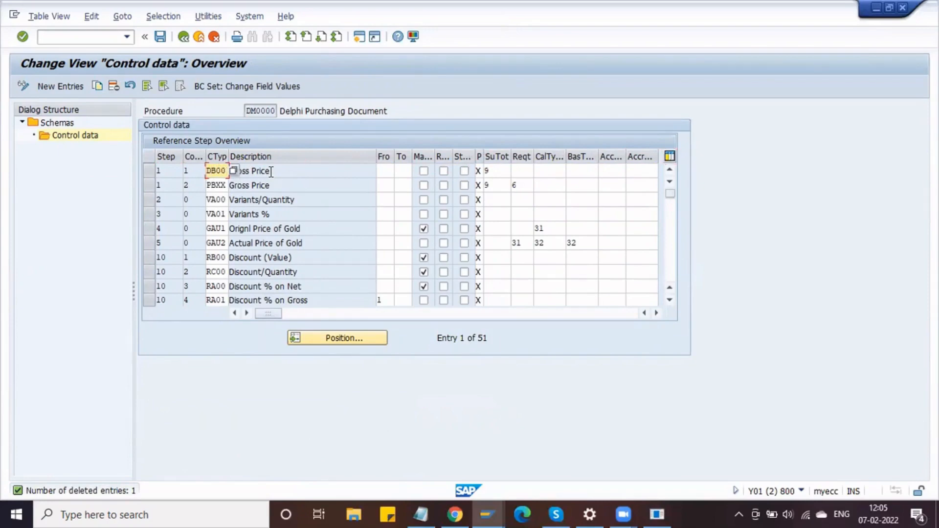
{"action": "key", "text": "Return"}
{"action": "left_click", "coordinate": [303, 172]}
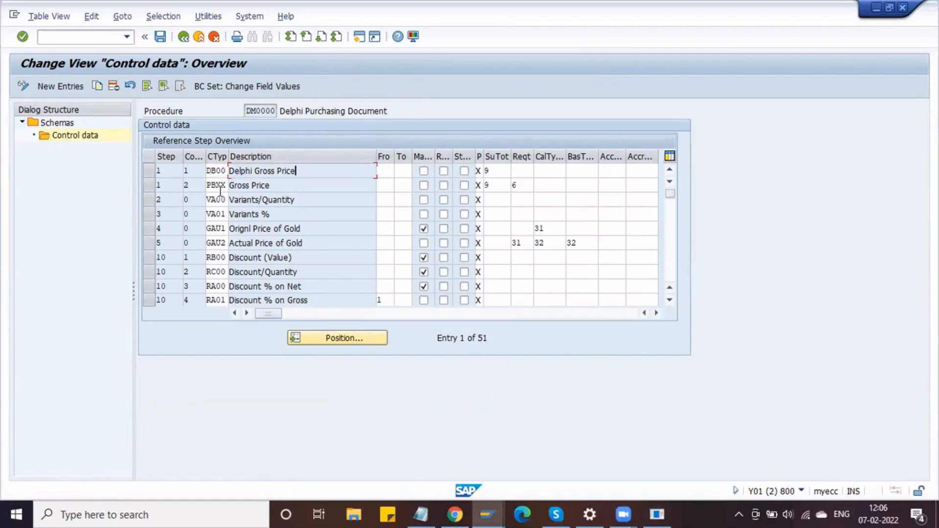
- Save the DM0000 control data under the customizing request
{"action": "left_click", "coordinate": [161, 36]}
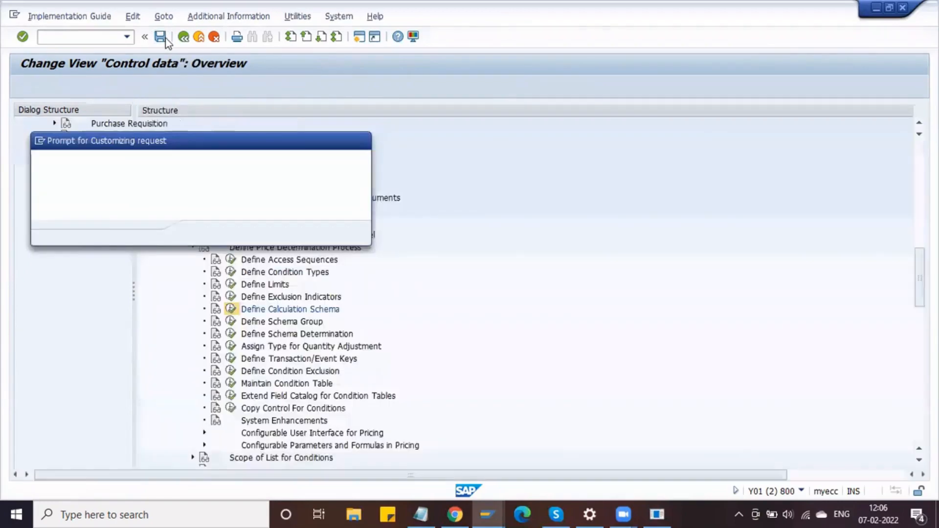
{"action": "left_click", "coordinate": [202, 233]}
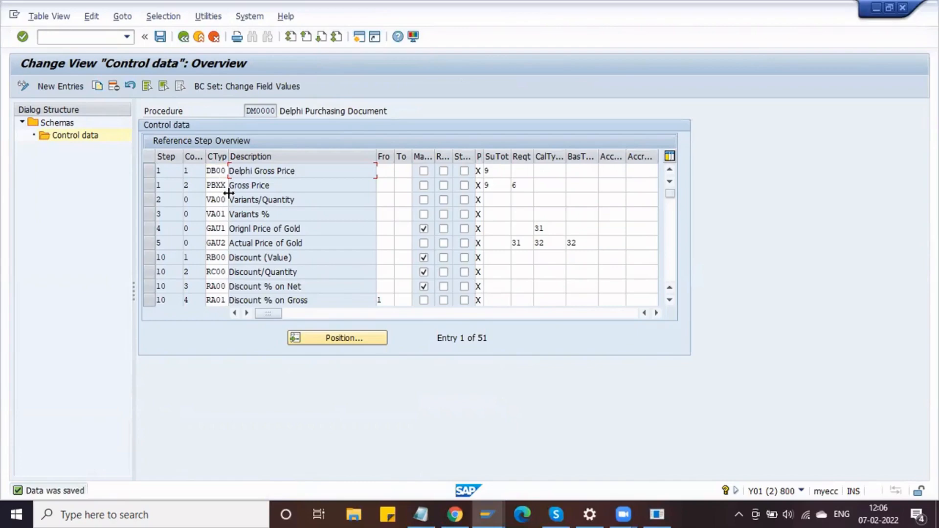
{"action": "left_click", "coordinate": [213, 168]}
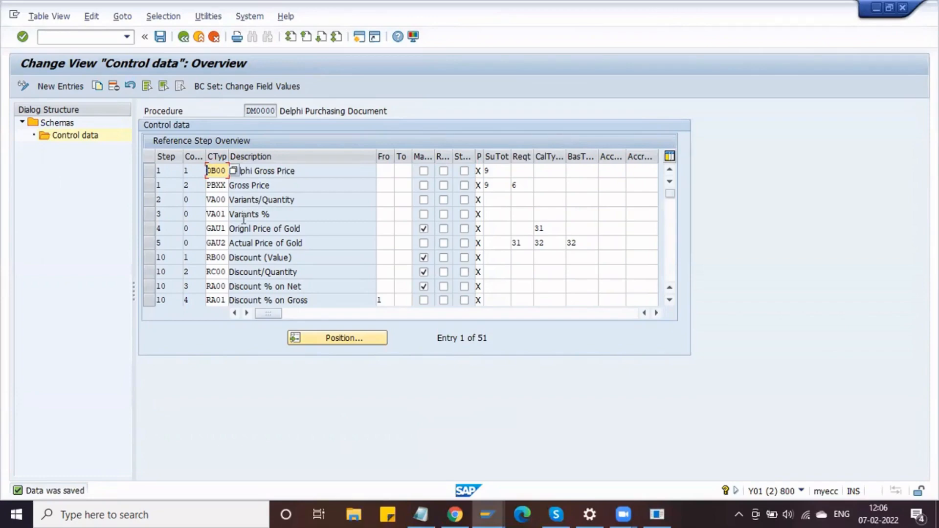
- Review DM0000's control data with DB00 in step 1 and save again
{"action": "scroll", "coordinate": [241, 227], "scroll_direction": "down", "scroll_amount": 1}
{"action": "scroll", "coordinate": [240, 227], "scroll_direction": "up", "scroll_amount": 1}
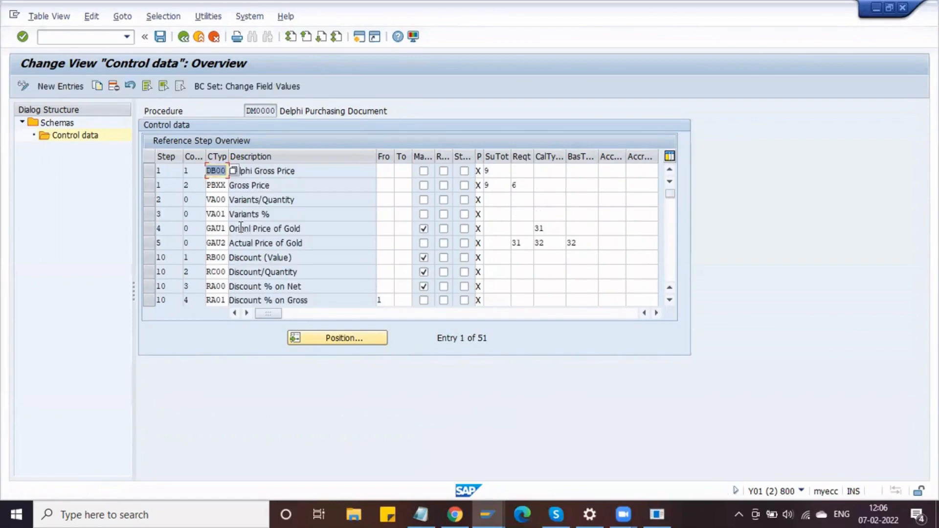
{"action": "left_click", "coordinate": [217, 170]}
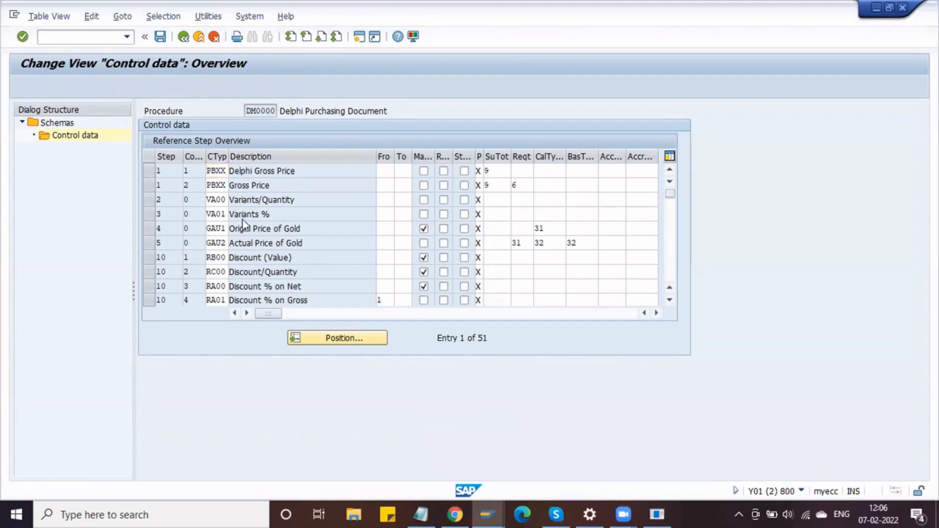
{"action": "scroll", "coordinate": [243, 224], "scroll_direction": "down", "scroll_amount": 1}
{"action": "scroll", "coordinate": [243, 224], "scroll_direction": "down", "scroll_amount": 3}
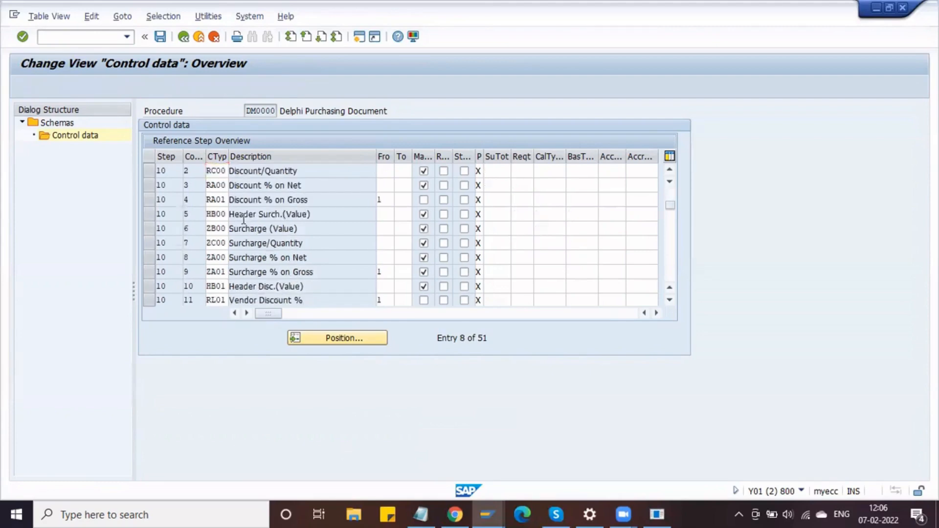
{"action": "scroll", "coordinate": [229, 210], "scroll_direction": "up", "scroll_amount": 4}
{"action": "left_click", "coordinate": [160, 37]}
- Return to the IMG tree and open the Define Schema Group activities
{"action": "left_click", "coordinate": [183, 38]}
{"action": "left_click", "coordinate": [184, 37]}
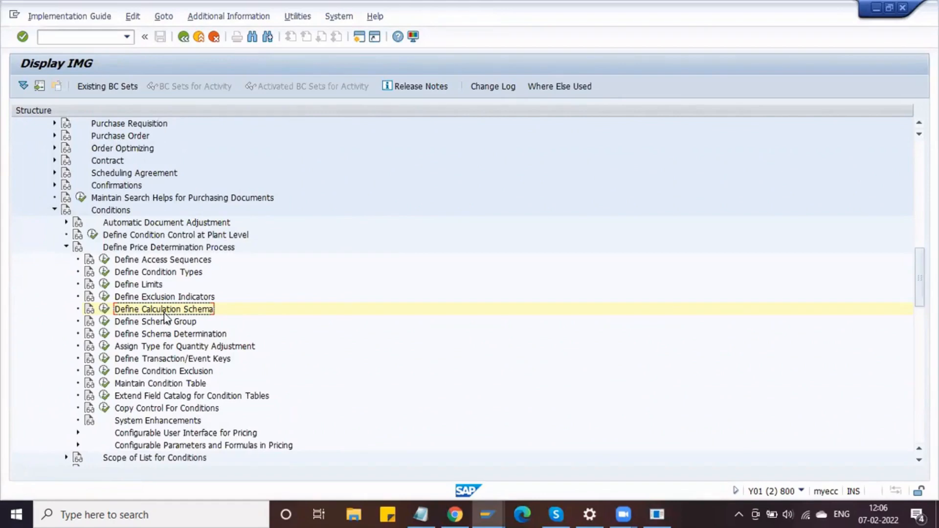
{"action": "left_click", "coordinate": [160, 326]}
{"action": "double_click", "coordinate": [118, 323]}
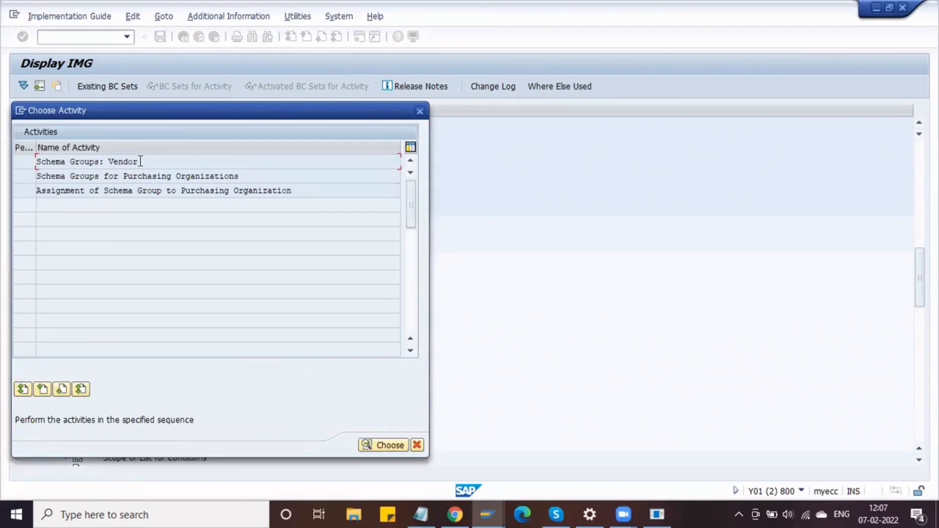
- In Notepad, add the line 'Schema Vendor - Vendor' below Calculation schema, fixing the typo
{"action": "left_click", "coordinate": [418, 511]}
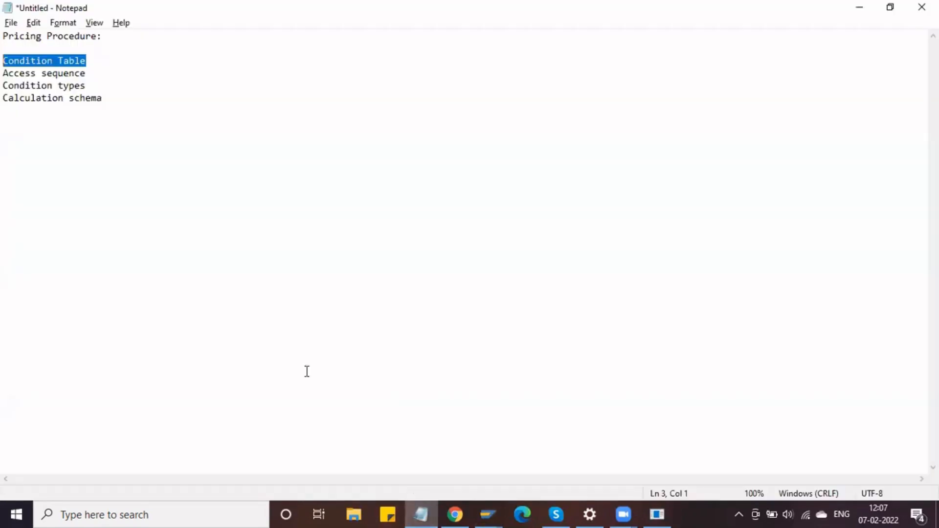
{"action": "left_click", "coordinate": [132, 103]}
{"action": "key", "text": "Return"}
{"action": "key", "text": "Return"}
{"action": "type", "text": "Sc"}
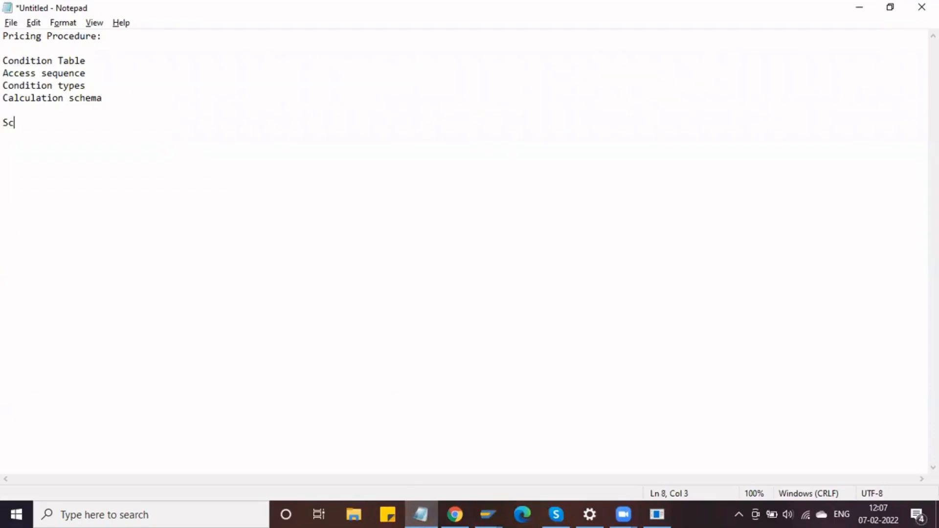
{"action": "type", "text": "hema Vendor   -   Vedor"}
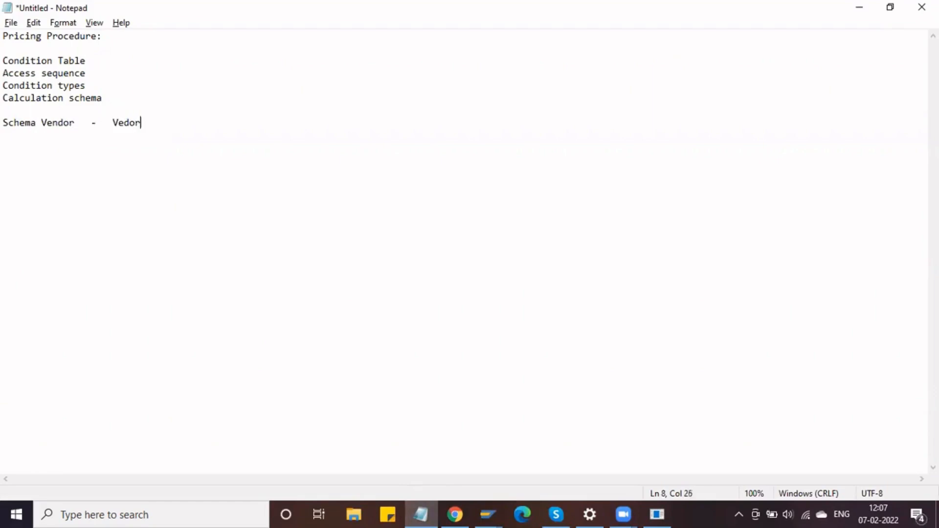
{"action": "key", "text": "Left"}
{"action": "key", "text": "Left"}
{"action": "key", "text": "Left"}
{"action": "type", "text": "n"}
{"action": "key", "text": "Return"}
{"action": "key", "text": "BackSpace"}
{"action": "key", "text": "End"}
{"action": "key", "text": "Return"}
- Add the line 'Schema PuchOrg - Puch org' beneath the vendor line
{"action": "type", "text": "Schema Org"}
{"action": "key", "text": "Tab"}
{"action": "key", "text": "Tab"}
{"action": "key", "text": "Tab"}
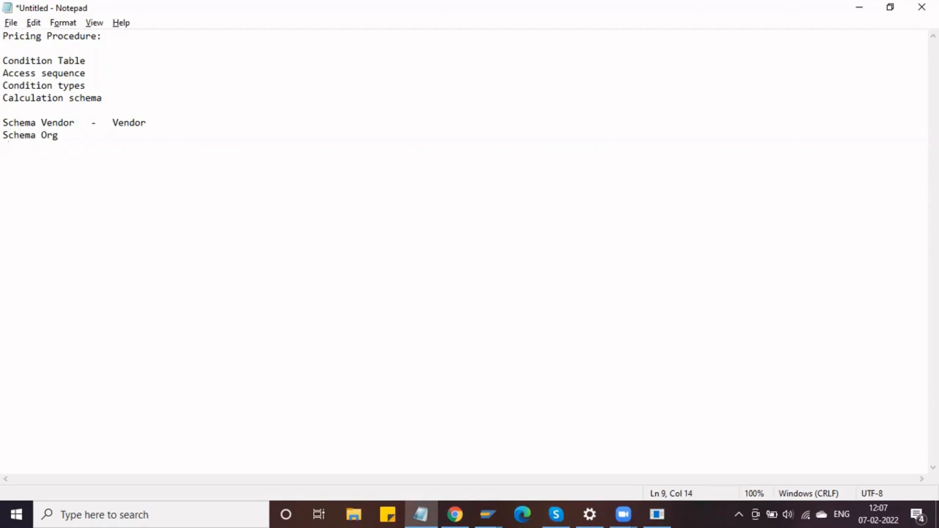
{"action": "key", "text": "BackSpace"}
{"action": "key", "text": "BackSpace"}
{"action": "left_click", "coordinate": [41, 134]}
{"action": "type", "text": "Puch"}
{"action": "left_click", "coordinate": [98, 134]}
{"action": "key", "text": "Tab"}
{"action": "type", "text": "- Puch org"}
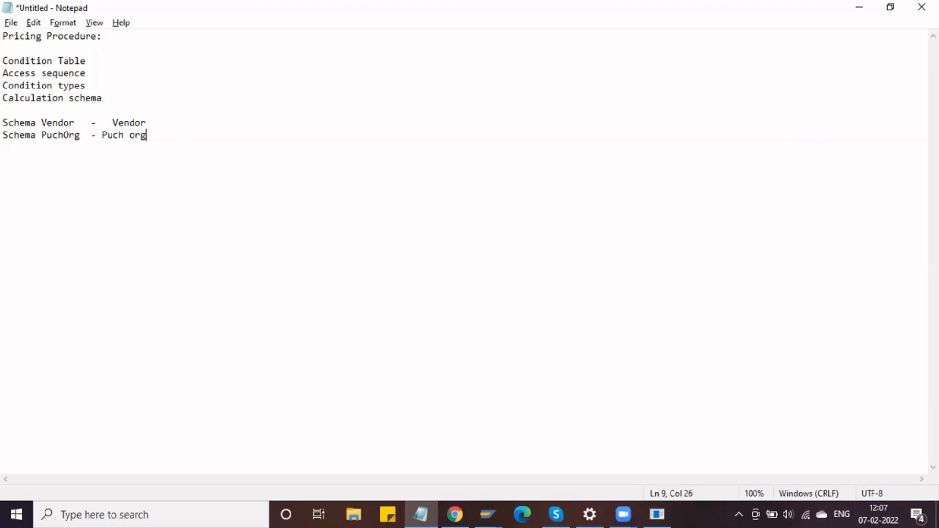
{"action": "key", "text": "Return"}
- Highlight the Schema Vendor, Schema PuchOrg and Calculation schema lines to review the notes
{"action": "left_click", "coordinate": [80, 123]}
{"action": "left_click_drag", "start_coordinate": [80, 123], "coordinate": [3, 124]}
{"action": "left_click_drag", "start_coordinate": [80, 136], "coordinate": [6, 136]}
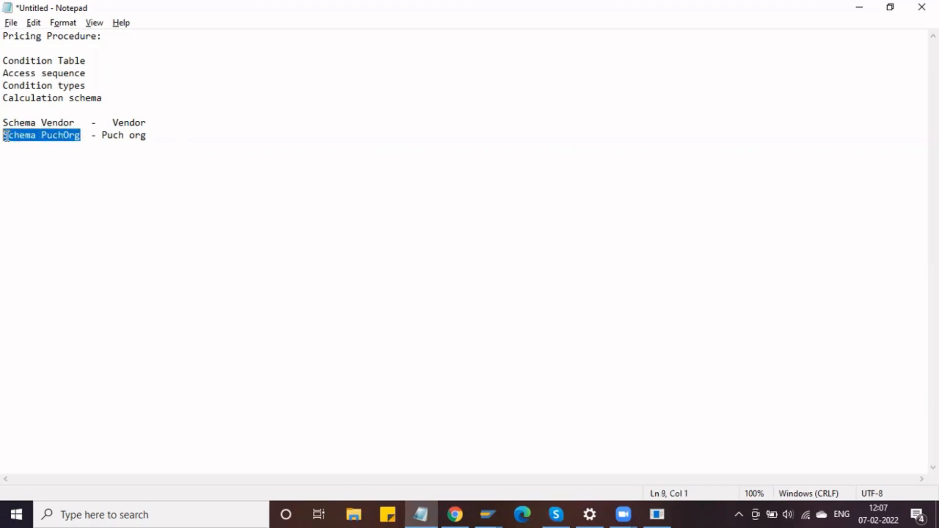
{"action": "left_click", "coordinate": [46, 153]}
{"action": "left_click", "coordinate": [6, 111]}
{"action": "left_click_drag", "start_coordinate": [5, 110], "coordinate": [5, 103]}
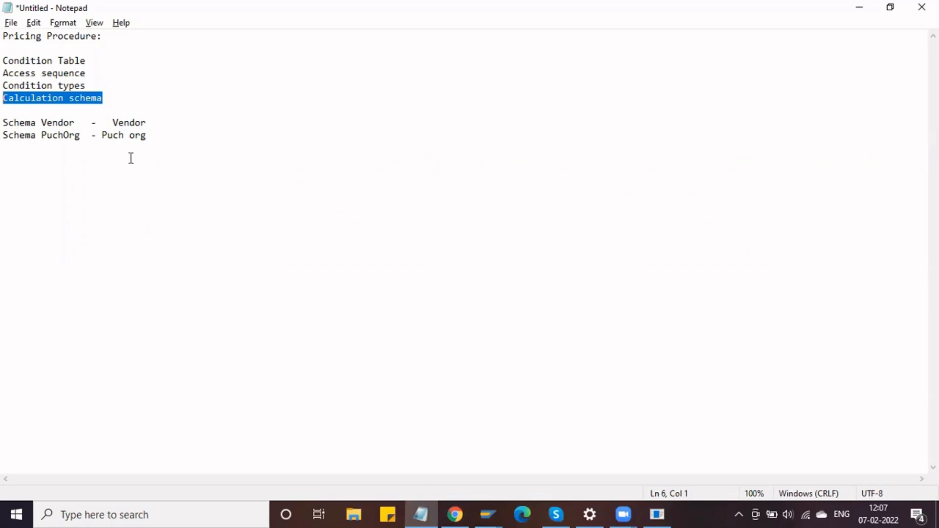
- Back in SAP, open Schema Groups: Vendor to show the 15 existing vendor schema groups
{"action": "key", "text": "alt+Tab"}
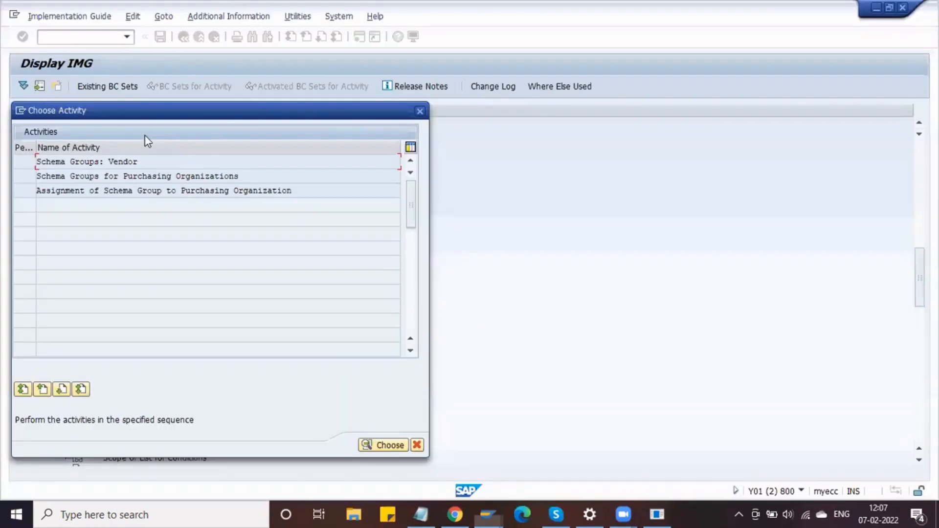
{"action": "double_click", "coordinate": [187, 163]}
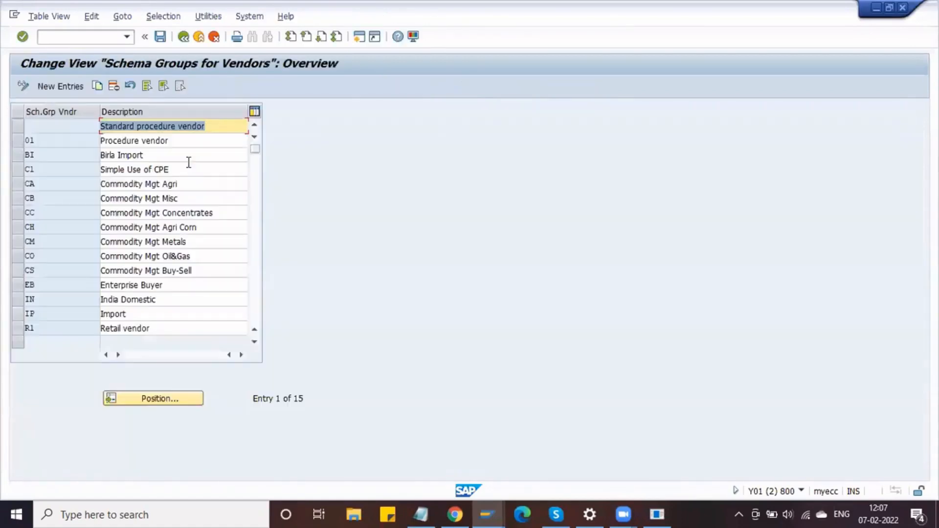
{"action": "left_click", "coordinate": [78, 129]}
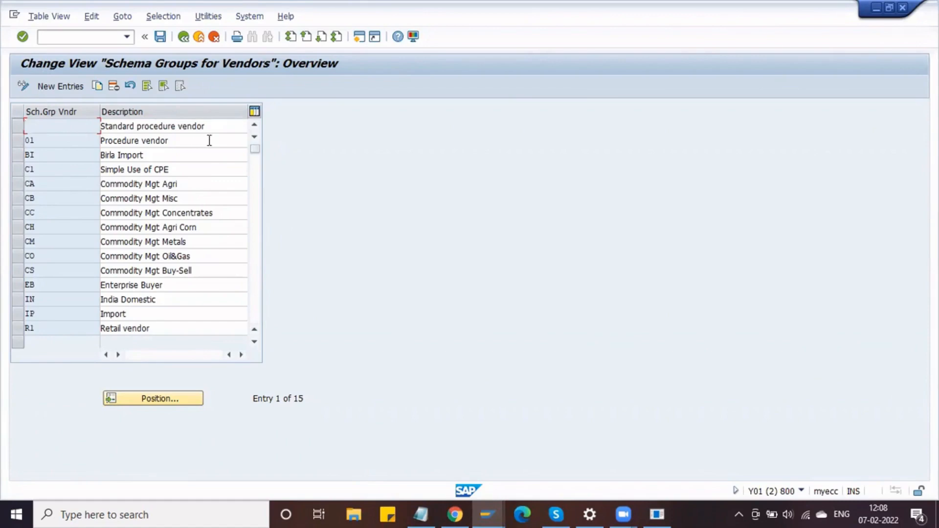
{"action": "key", "text": "Tab"}
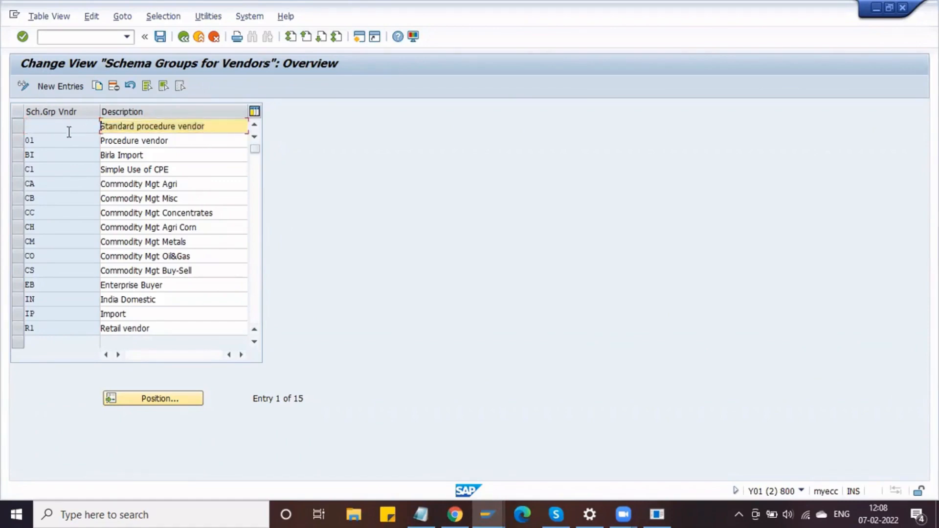
- Add a new vendor schema group DV with description 'Delphi Vendor'
{"action": "left_click", "coordinate": [64, 88]}
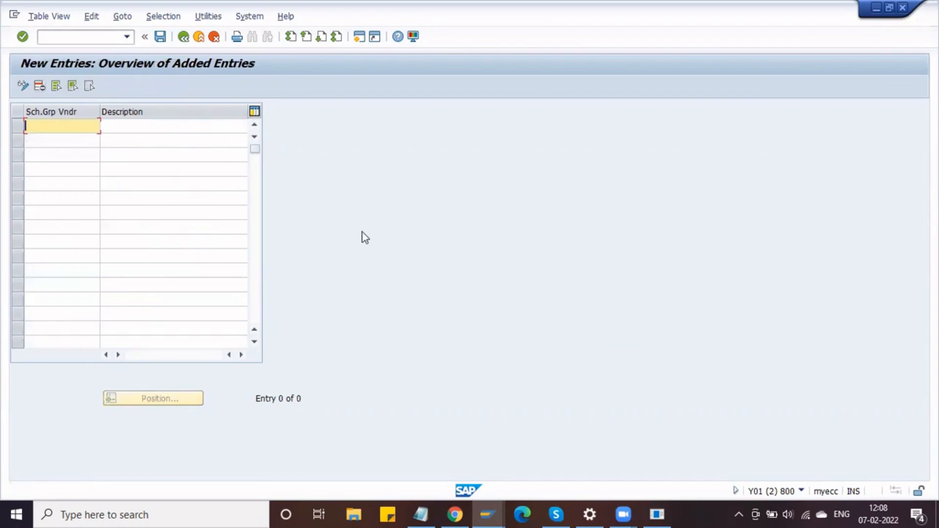
{"action": "type", "text": "DV"}
{"action": "key", "text": "Tab"}
{"action": "type", "text": "D"}
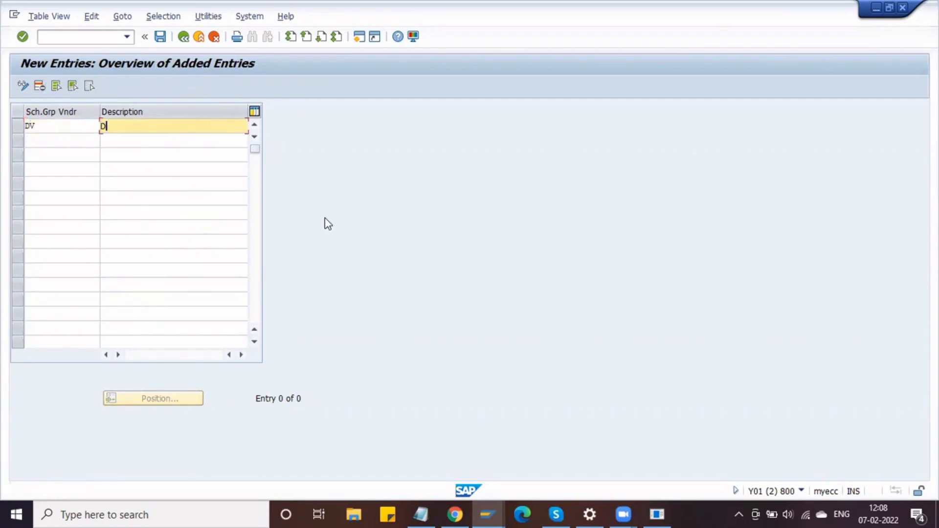
{"action": "type", "text": "elphi Vendor"}
{"action": "key", "text": "Return"}
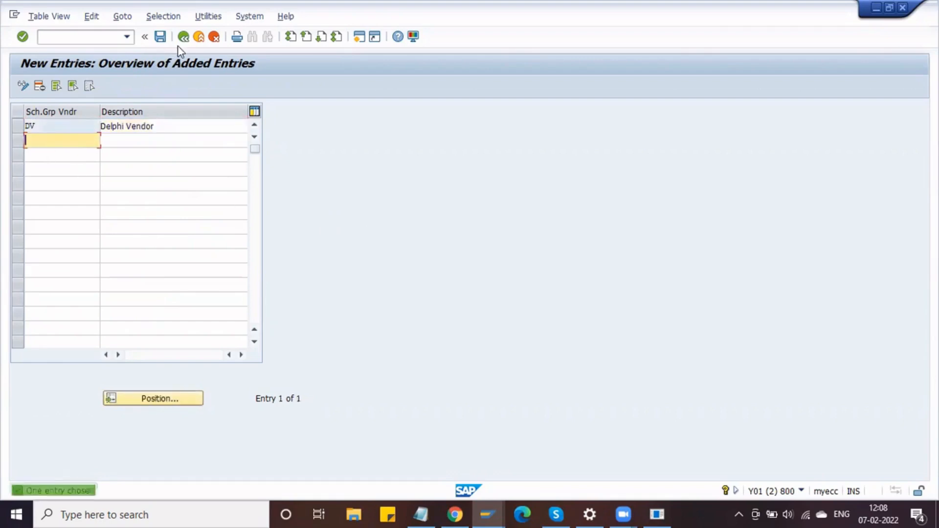
- Save it under the customizing request and go back to the schema group activities
{"action": "left_click", "coordinate": [165, 38]}
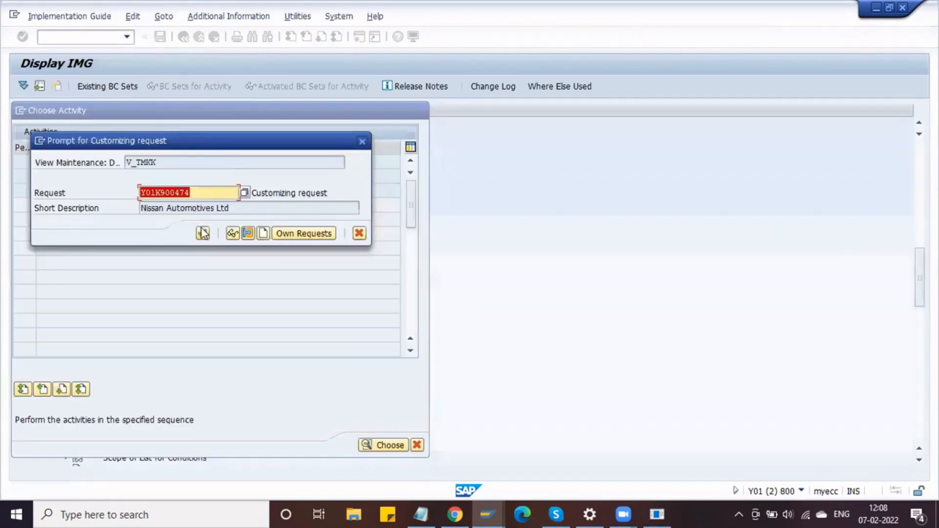
{"action": "left_click", "coordinate": [202, 232]}
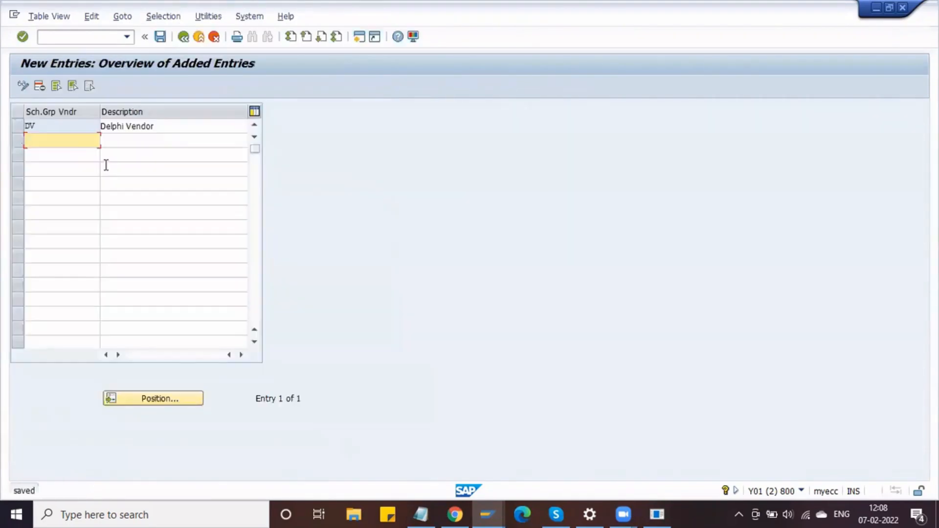
{"action": "left_click", "coordinate": [184, 39]}
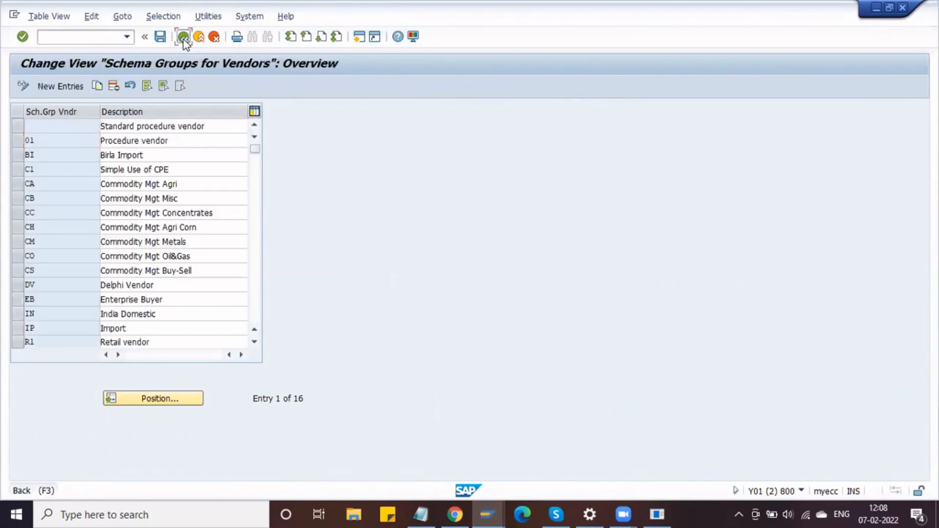
{"action": "left_click", "coordinate": [184, 39]}
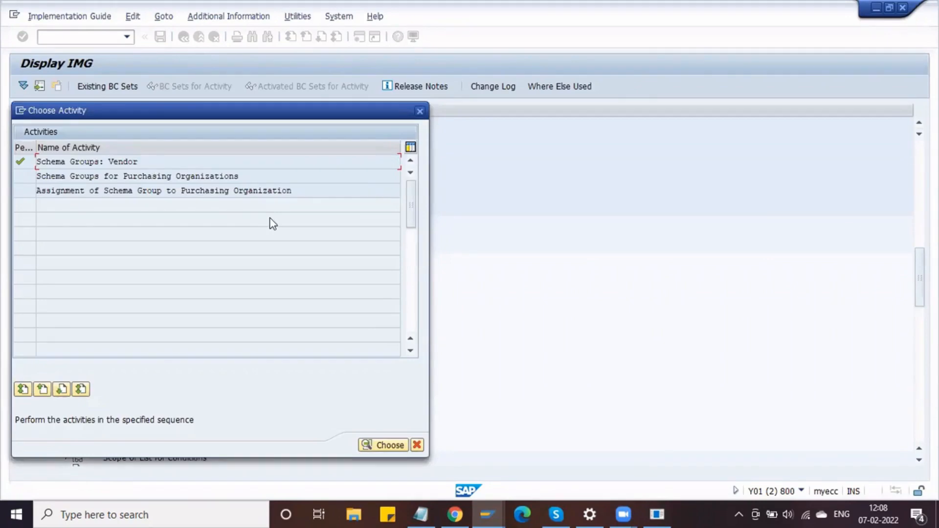
- Review the Schema Vendor and Schema PuchOrg lines in the Notepad notes
{"action": "key", "text": "alt+Tab"}
{"action": "left_click_drag", "start_coordinate": [70, 123], "coordinate": [5, 125]}
{"action": "left_click", "coordinate": [78, 136]}
{"action": "left_click", "coordinate": [5, 144], "text": "shift"}
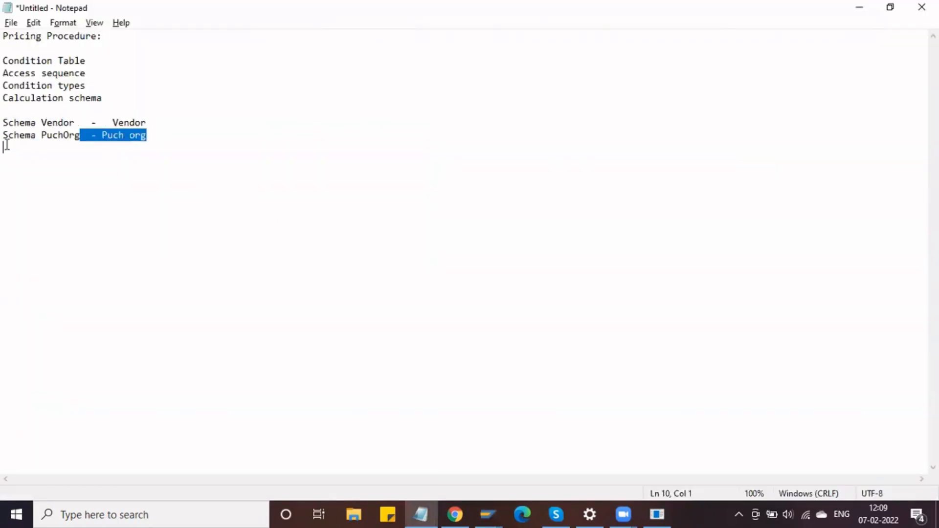
{"action": "left_click", "coordinate": [46, 146]}
- Open Schema Groups for Purchasing Organizations in SAP
{"action": "key", "text": "alt+Tab"}
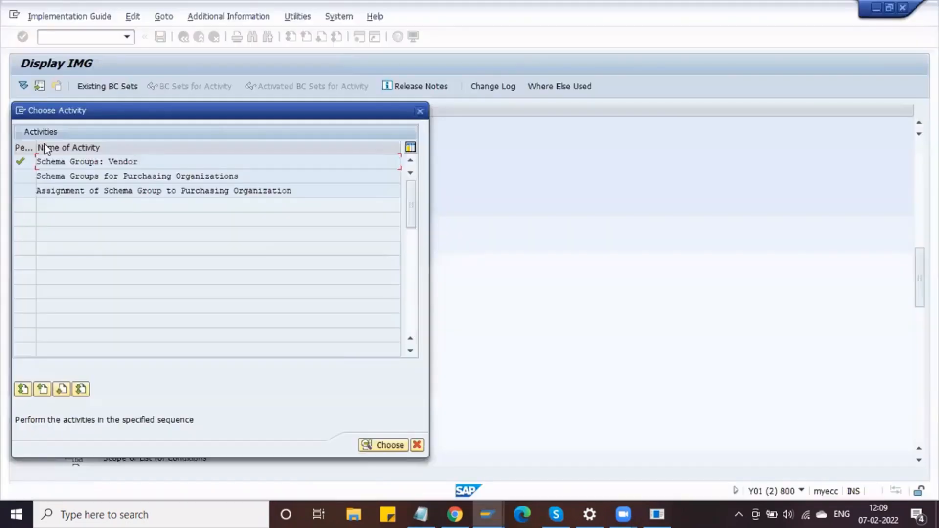
{"action": "double_click", "coordinate": [104, 176]}
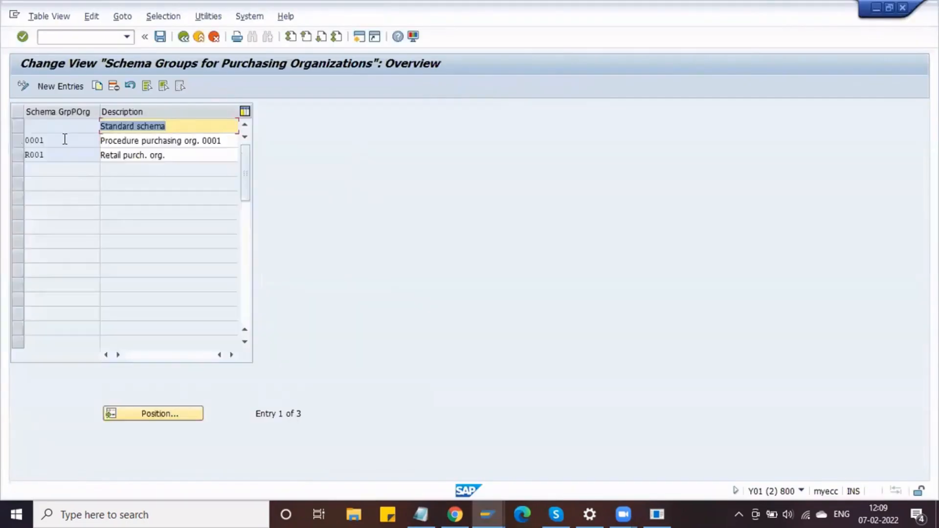
{"action": "left_click", "coordinate": [76, 126]}
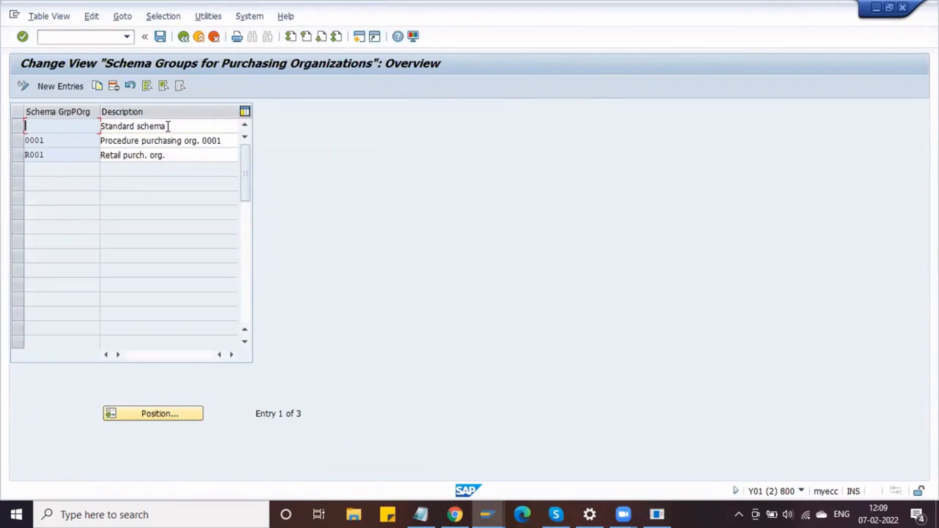
{"action": "key", "text": "alt+Tab"}
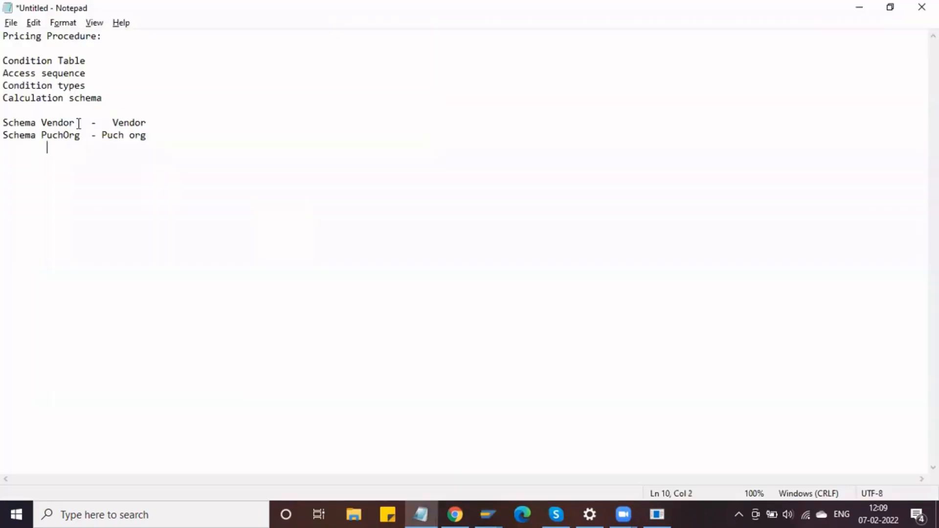
- Highlight the vendor, purchasing org and Calculation schema lines in the notes
{"action": "left_click_drag", "start_coordinate": [79, 122], "coordinate": [3, 122]}
{"action": "left_click_drag", "start_coordinate": [92, 135], "coordinate": [6, 137]}
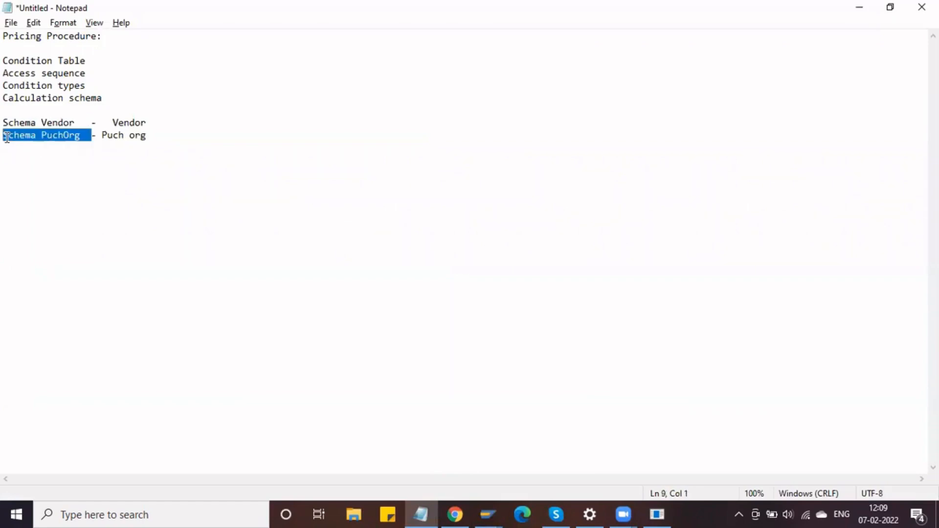
{"action": "left_click", "coordinate": [31, 123]}
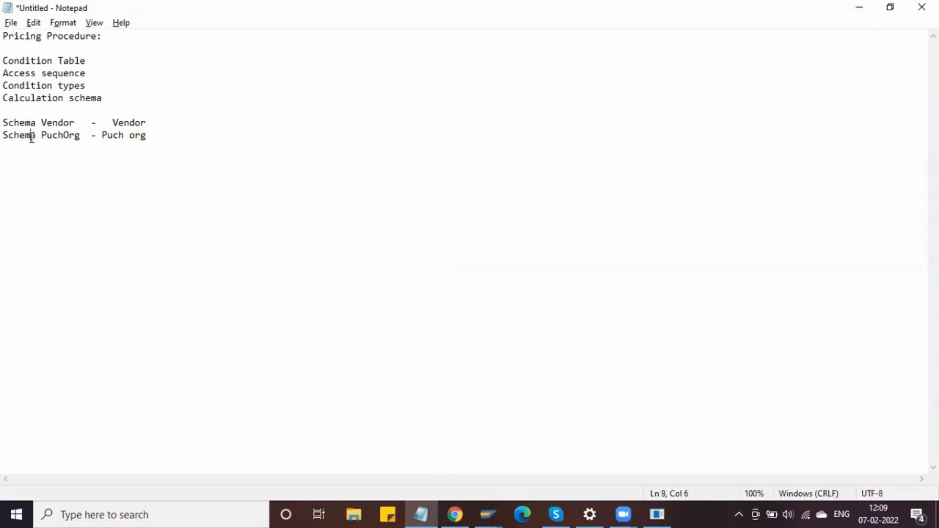
{"action": "left_click_drag", "start_coordinate": [145, 98], "coordinate": [5, 96]}
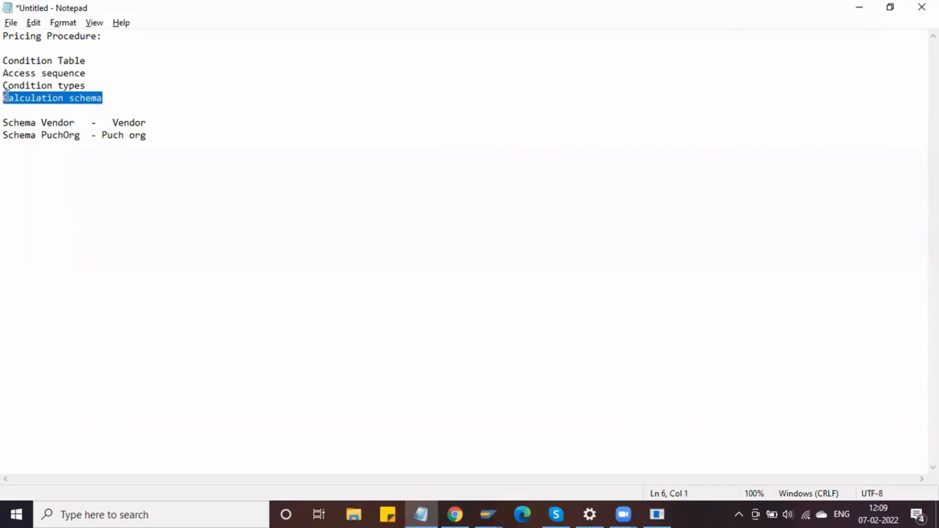
{"action": "left_click", "coordinate": [152, 128]}
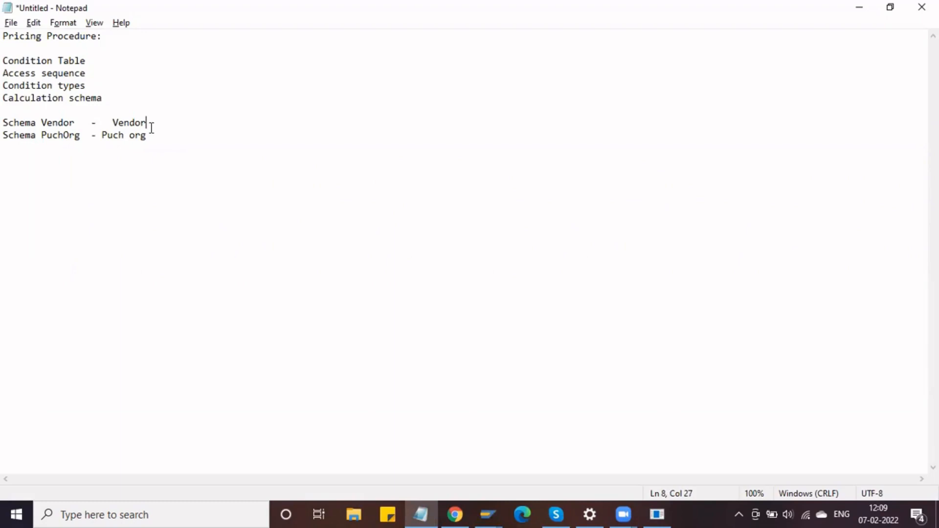
- Point out condition type PB00 Gross Price in the Delphi purchase order, then return to the schema groups
{"action": "left_click", "coordinate": [489, 512]}
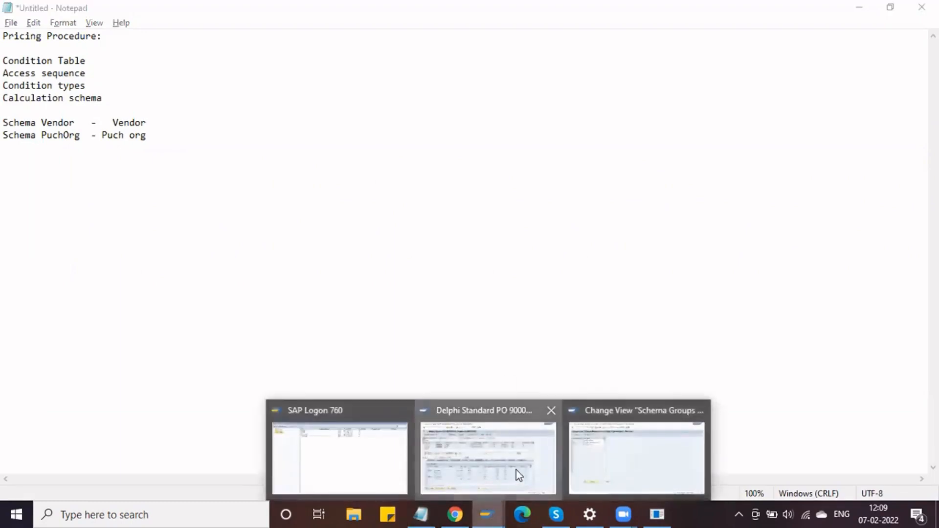
{"action": "left_click", "coordinate": [515, 470]}
{"action": "left_click", "coordinate": [87, 338]}
{"action": "left_click_drag", "start_coordinate": [87, 341], "coordinate": [44, 341]}
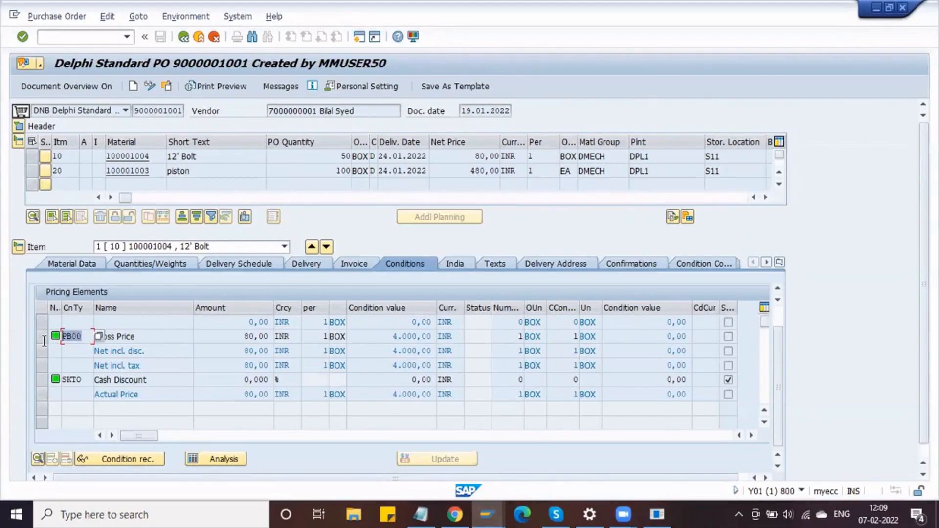
{"action": "key", "text": "alt+Tab"}
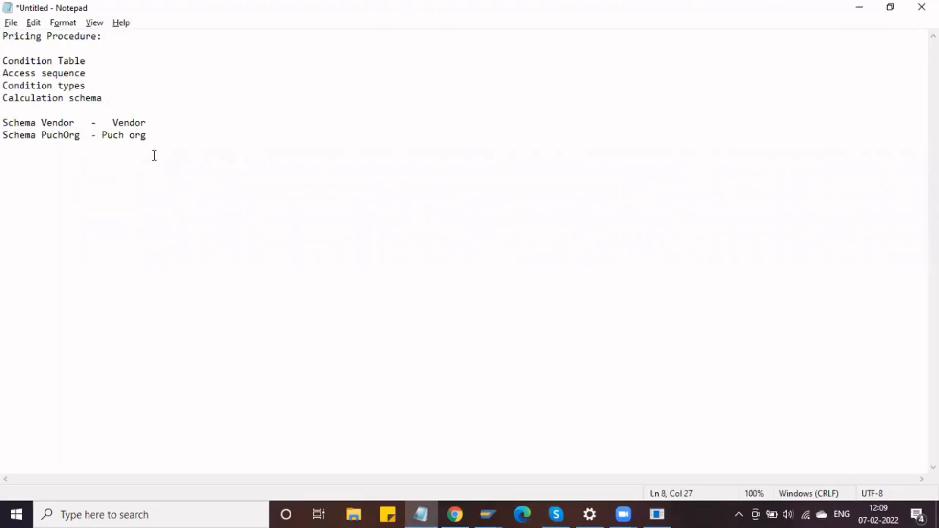
{"action": "key", "text": "alt+Tab"}
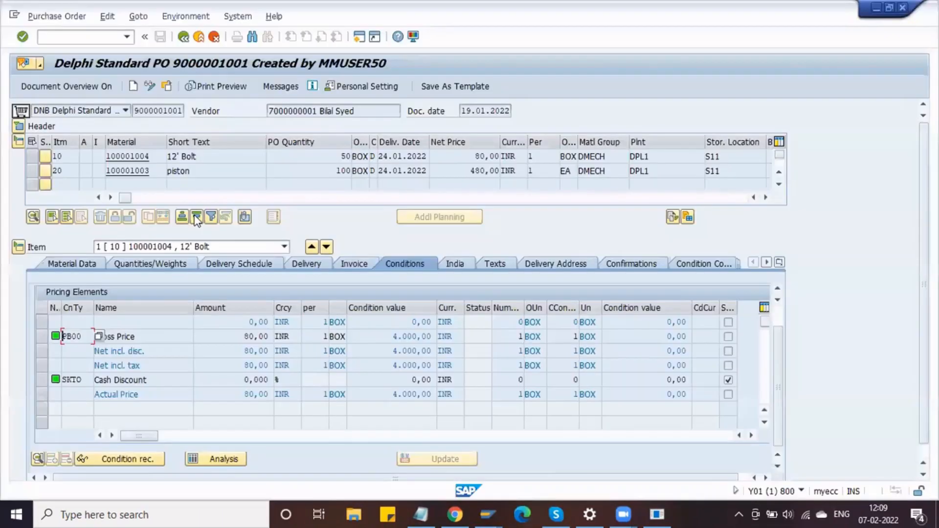
{"action": "left_click_drag", "start_coordinate": [161, 337], "coordinate": [96, 338]}
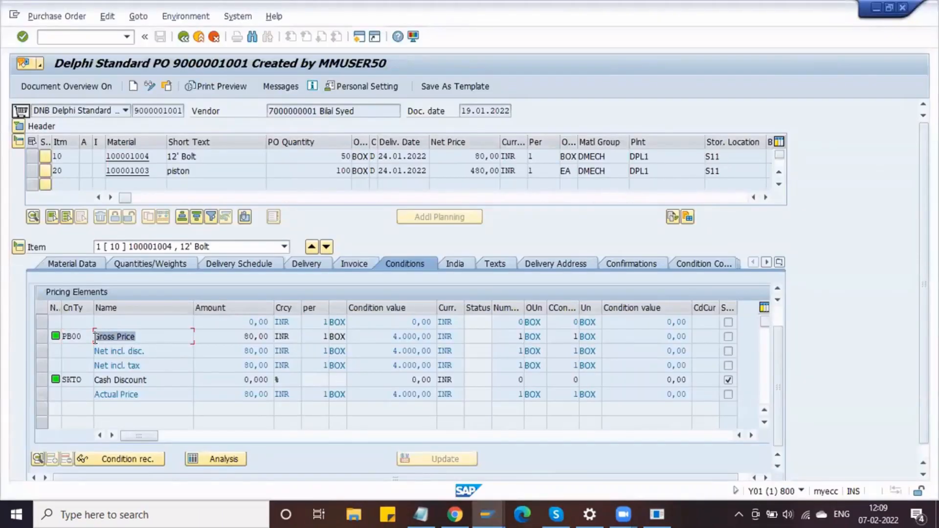
{"action": "left_click", "coordinate": [94, 338]}
{"action": "left_click_drag", "start_coordinate": [86, 337], "coordinate": [39, 339]}
{"action": "key", "text": "alt+Tab"}
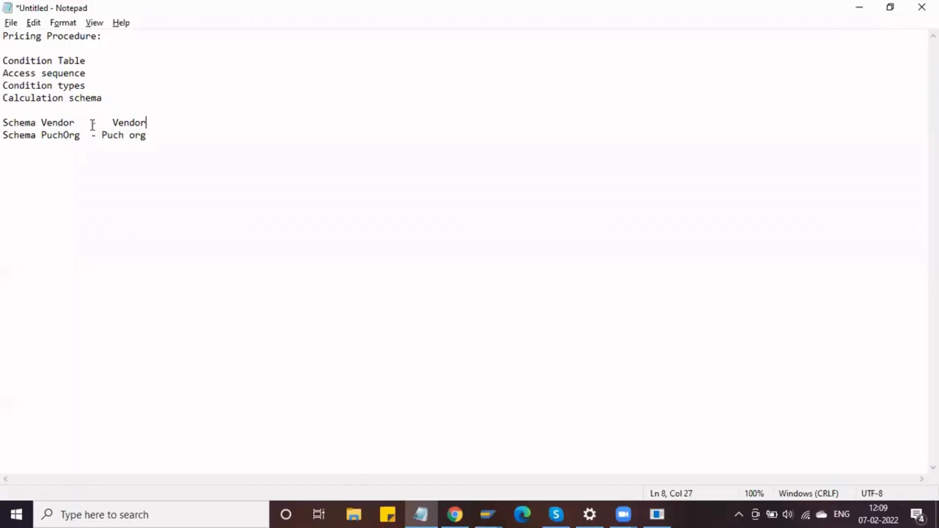
{"action": "key", "text": "alt+Tab"}
{"action": "key", "text": "alt+Tab"}
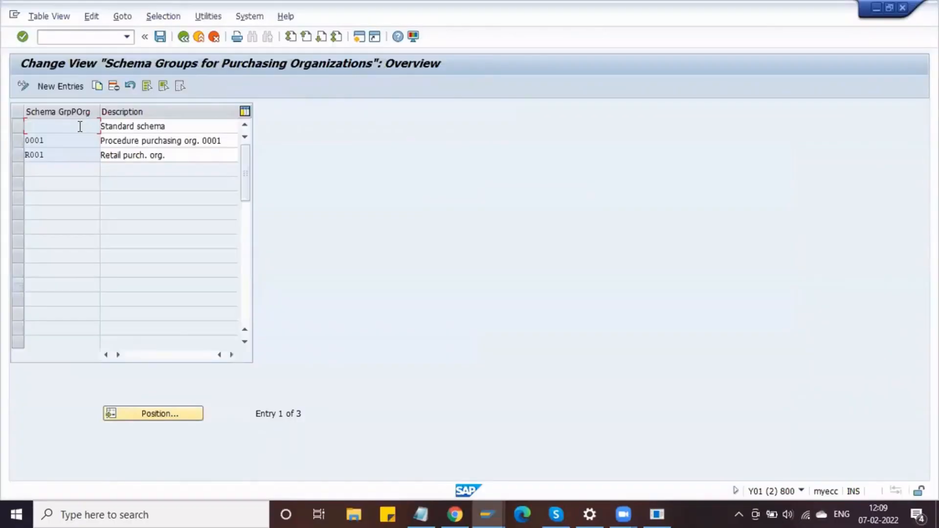
- Add purchasing organization schema group DSPO with description 'Delphi Schema Purch Org'
{"action": "left_click", "coordinate": [53, 160]}
{"action": "left_click", "coordinate": [68, 89]}
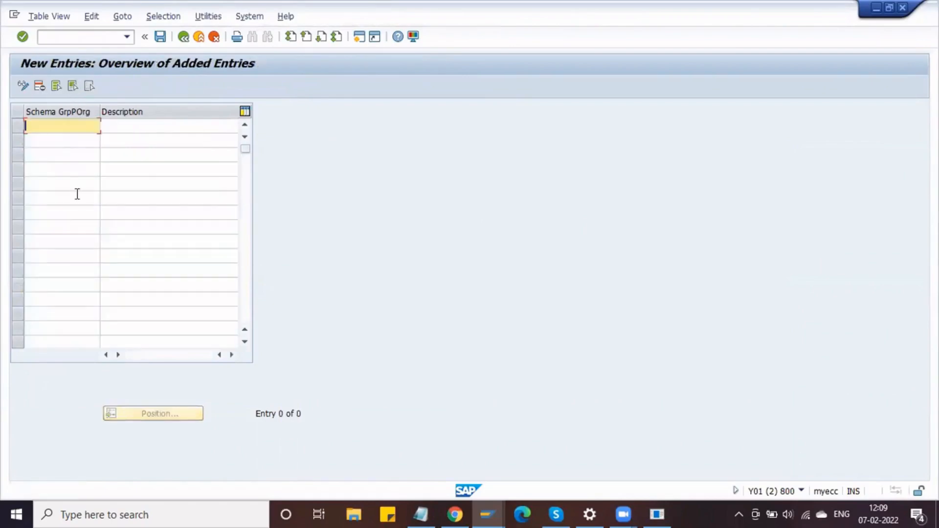
{"action": "type", "text": "DSPO"}
{"action": "key", "text": "Tab"}
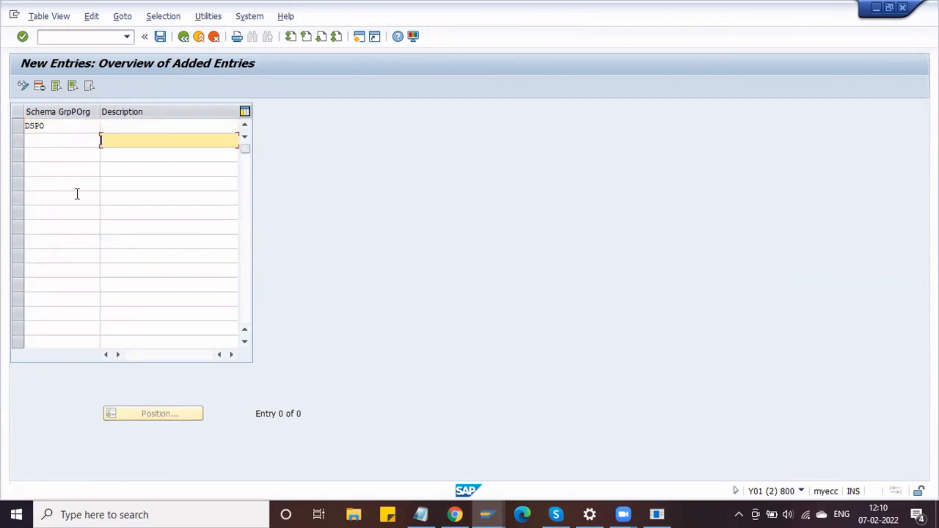
{"action": "type", "text": "Del"}
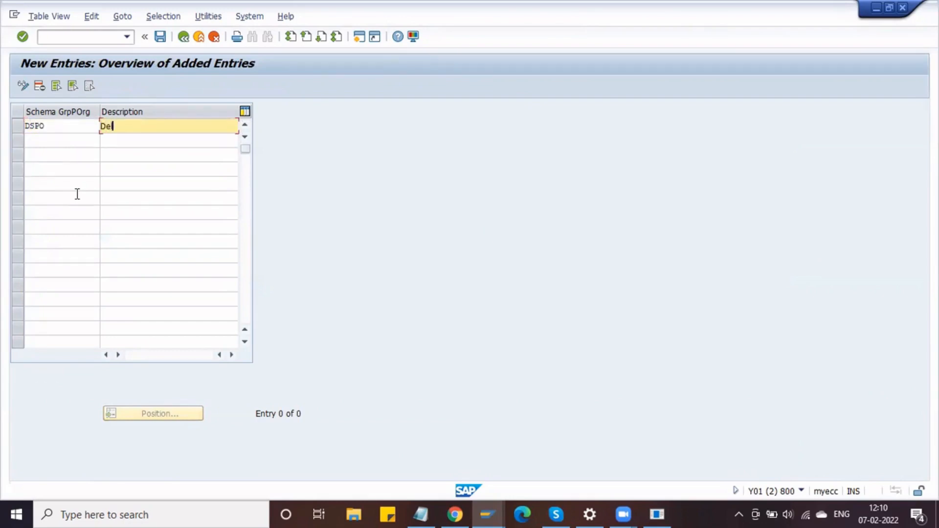
{"action": "type", "text": "phi Schema Purch Org"}
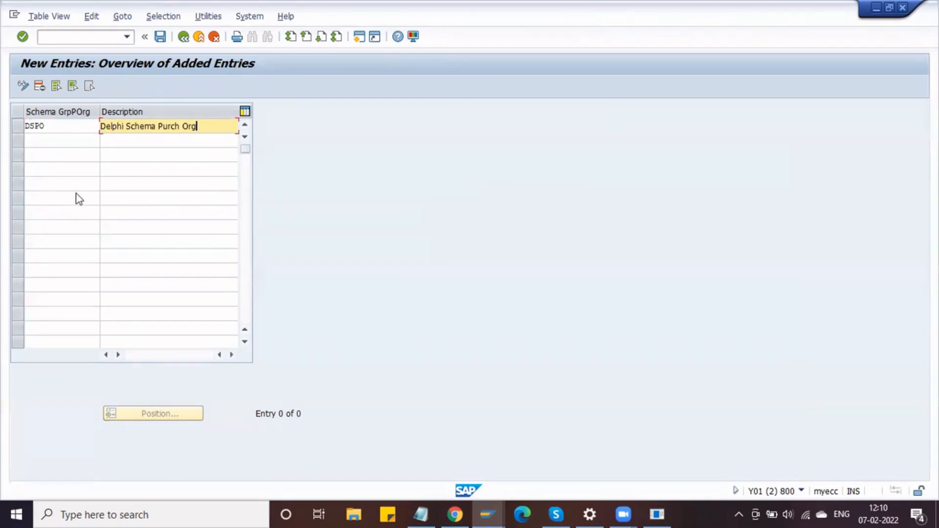
{"action": "key", "text": "Return"}
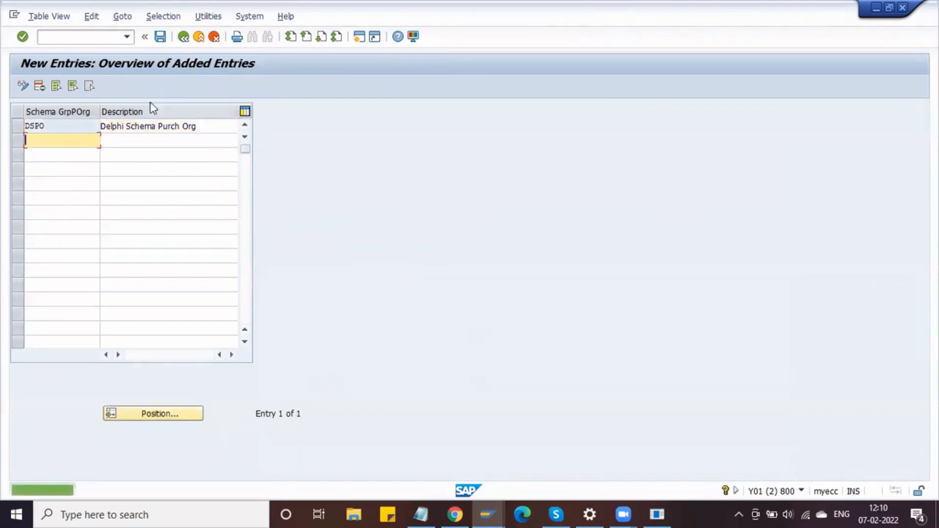
{"action": "left_click", "coordinate": [54, 128]}
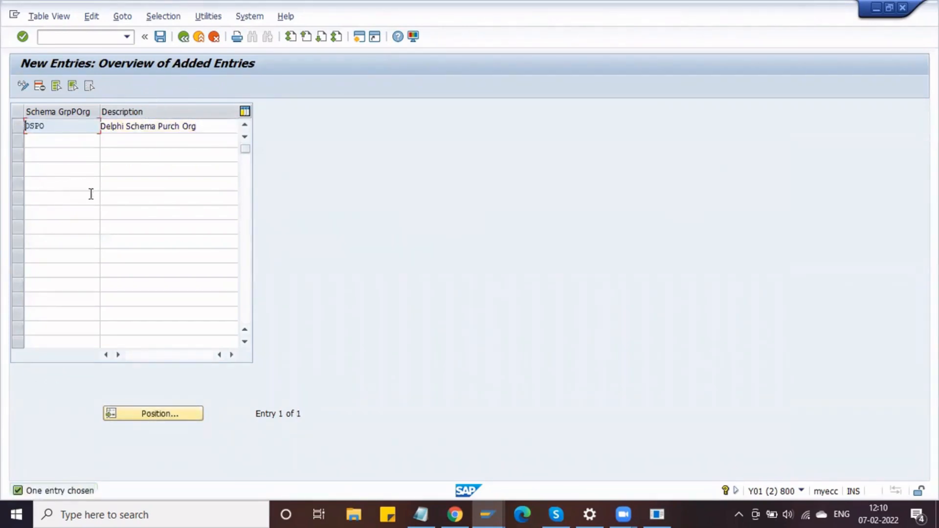
- Append '(DSPO)' to the Schema PuchOrg note and '(DV)' to the Schema Vendor note
{"action": "key", "text": "alt+Tab"}
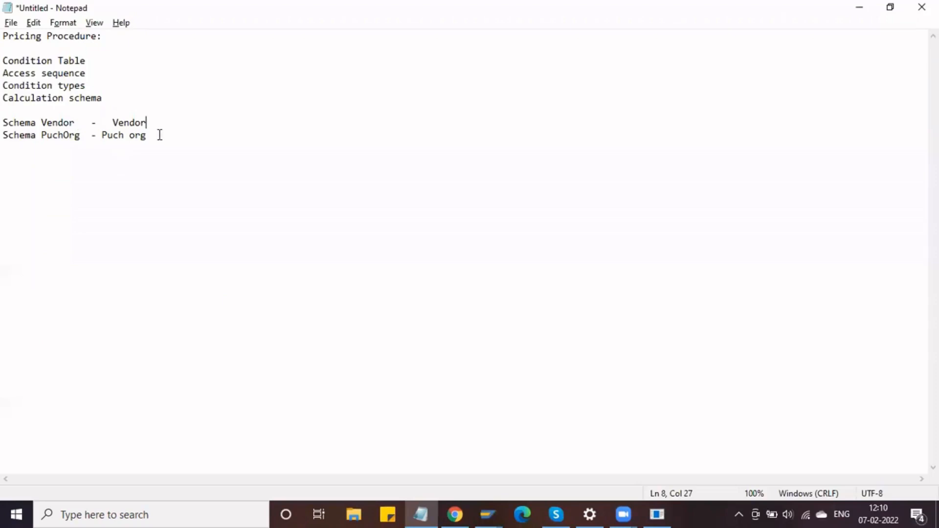
{"action": "left_click", "coordinate": [81, 136]}
{"action": "type", "text": "(DSPO)"}
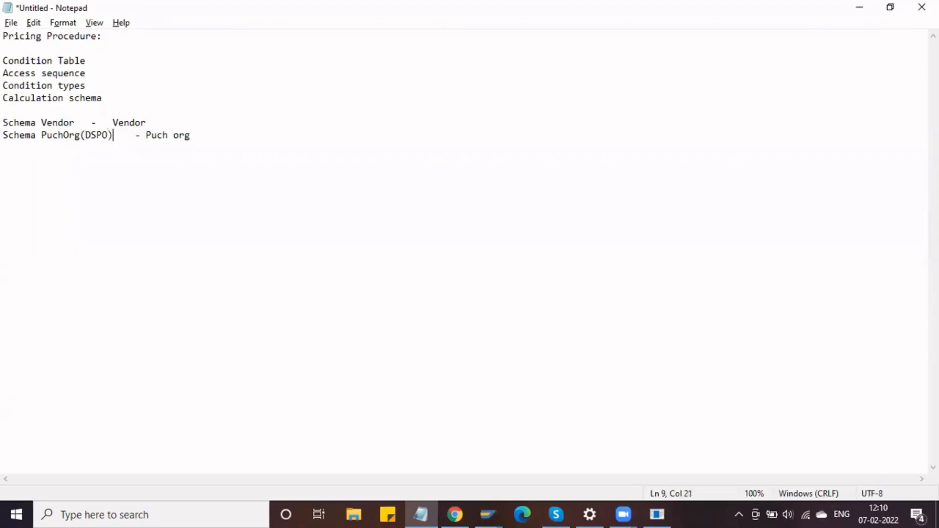
{"action": "left_click", "coordinate": [74, 122]}
{"action": "type", "text": "(DV"}
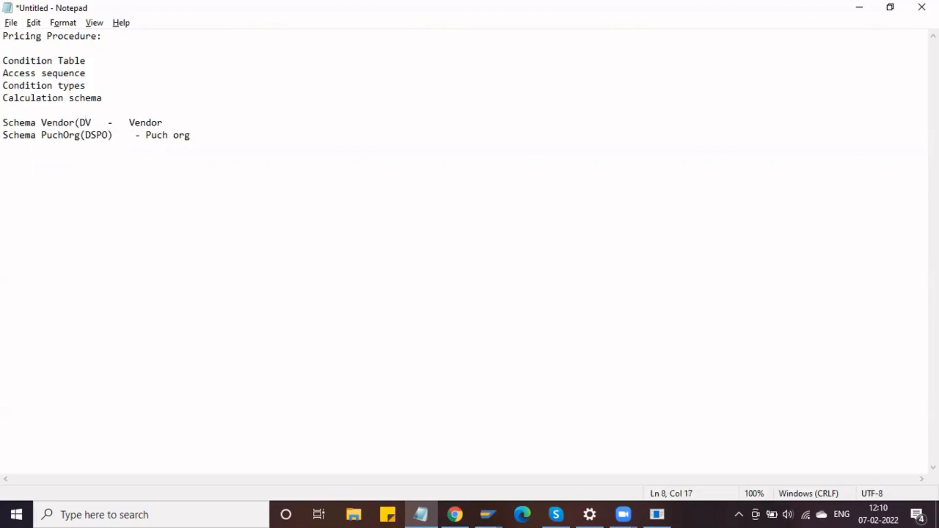
{"action": "type", "text": ")"}
{"action": "key", "text": "alt+Tab"}
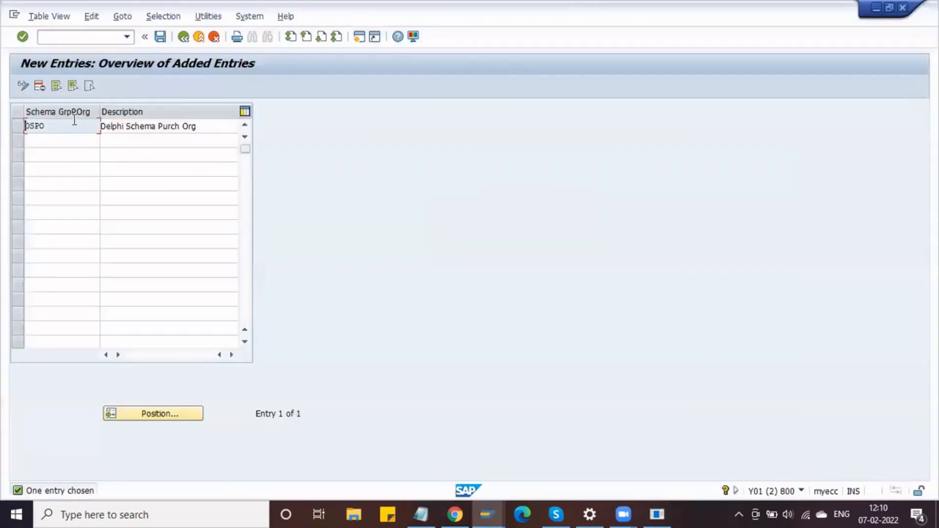
- Save DSPO under the customizing request and go back to the schema activities
{"action": "left_click", "coordinate": [161, 38]}
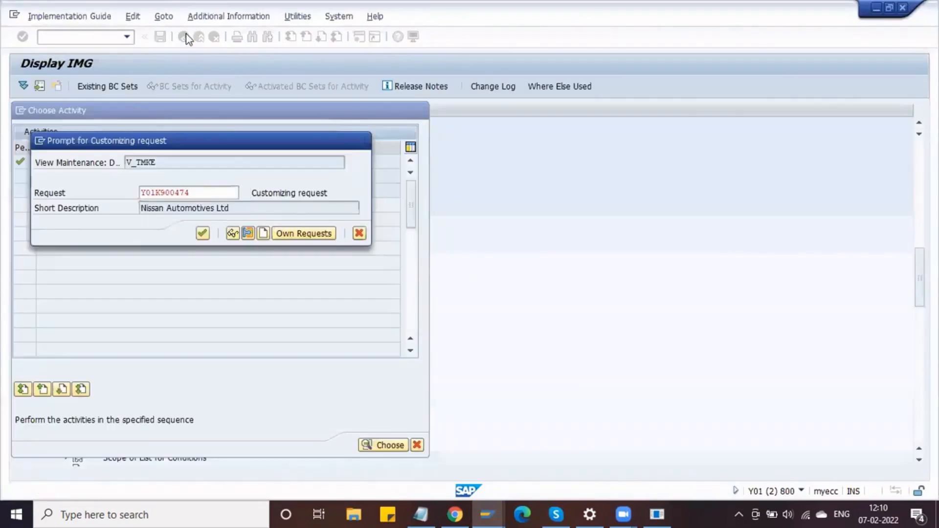
{"action": "key", "text": "Return"}
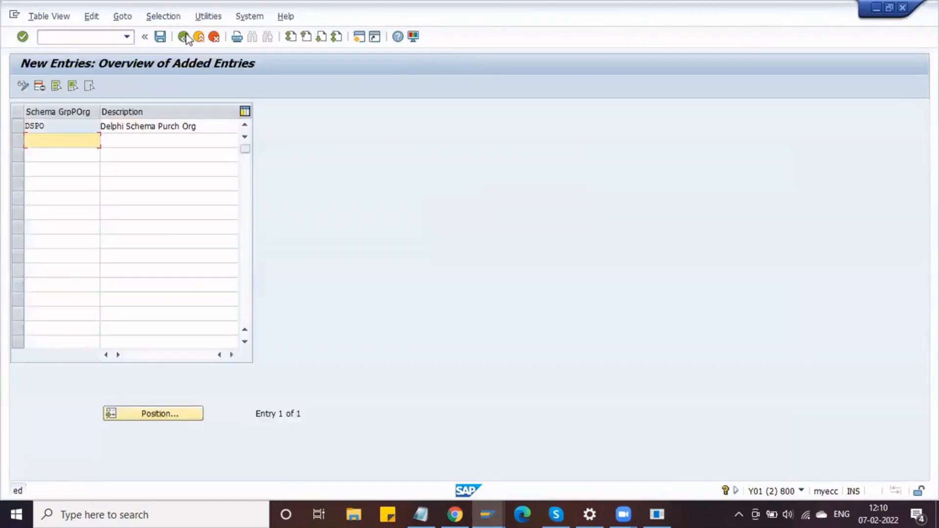
{"action": "left_click", "coordinate": [184, 36]}
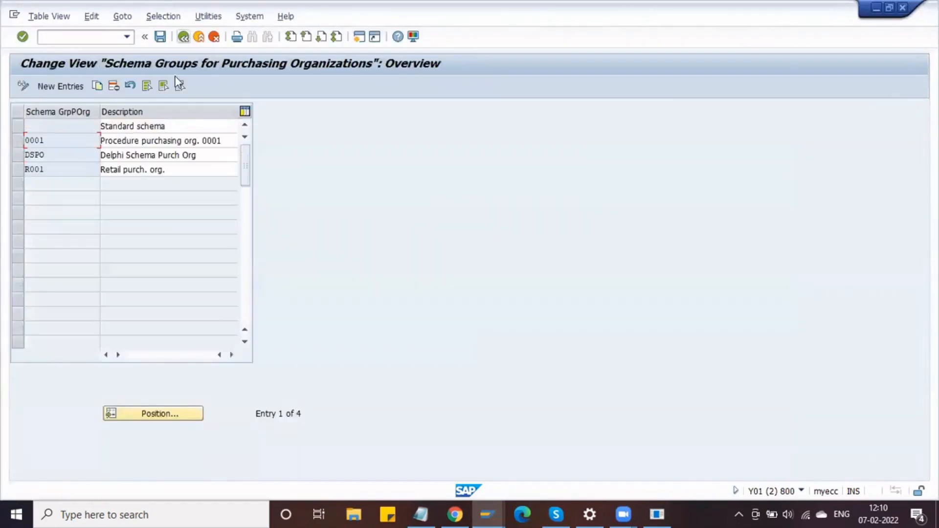
{"action": "left_click", "coordinate": [184, 38]}
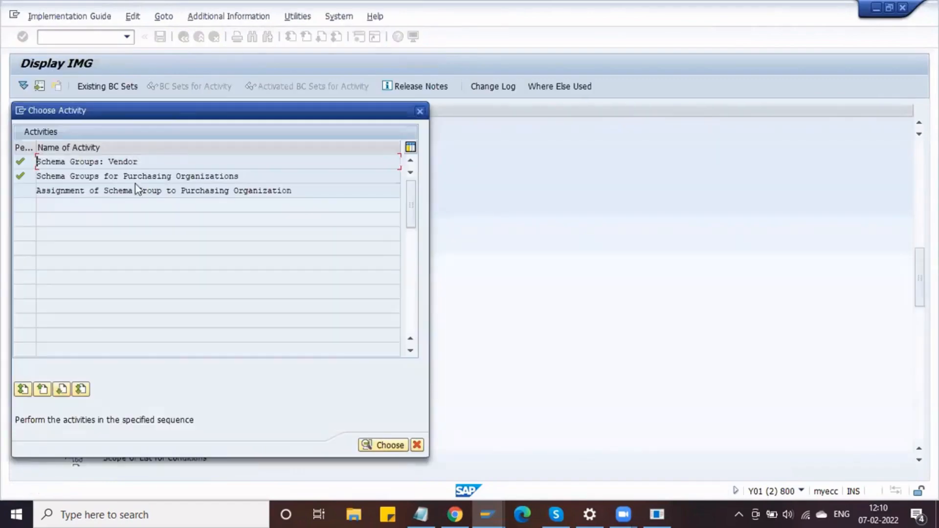
- Open the schema group assignment to purchasing organizations and jump to DLPO
{"action": "double_click", "coordinate": [107, 191]}
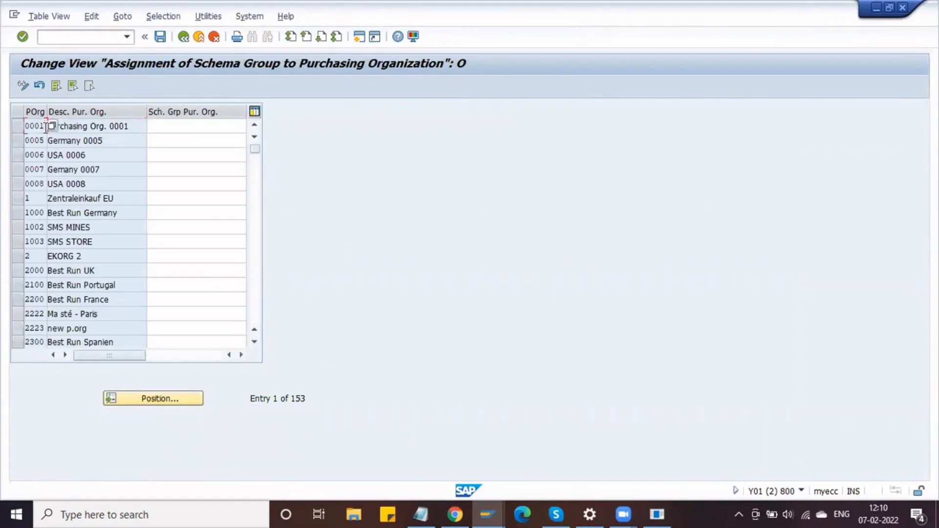
{"action": "left_click", "coordinate": [149, 402]}
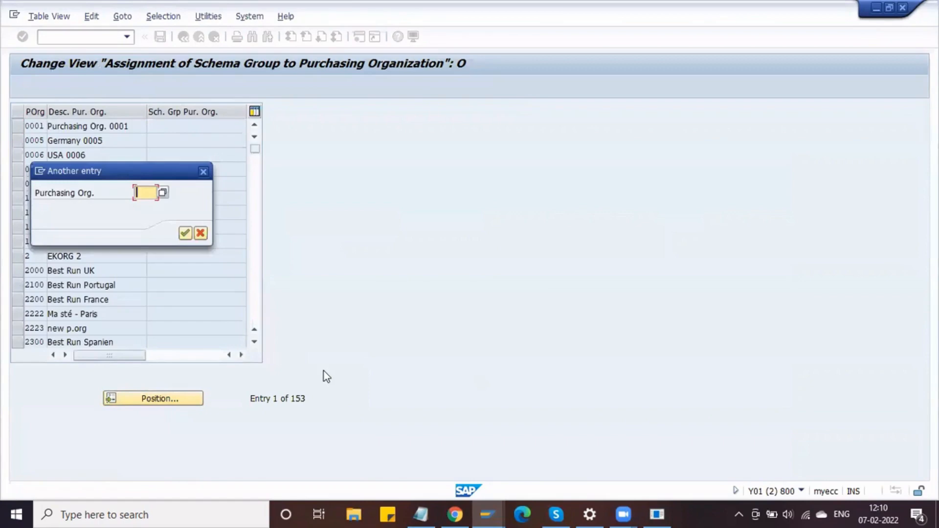
{"action": "type", "text": "D"}
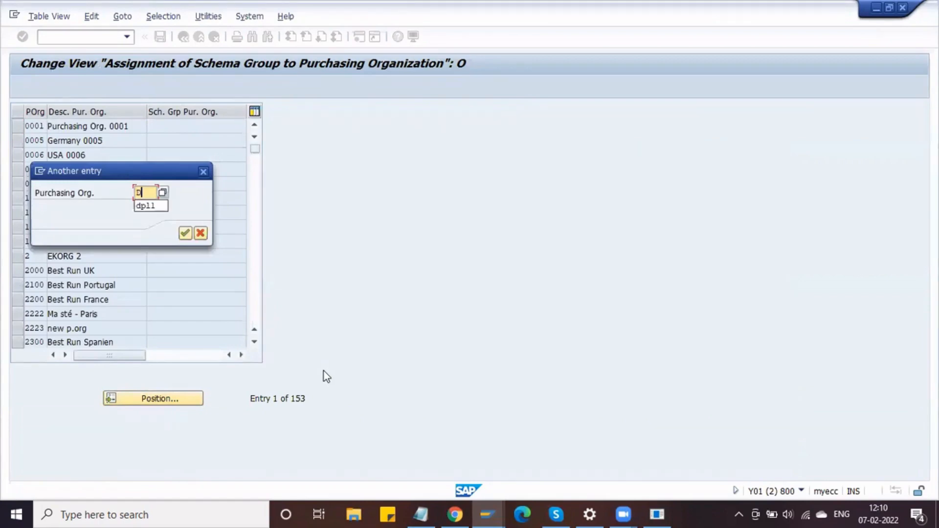
{"action": "type", "text": "L"}
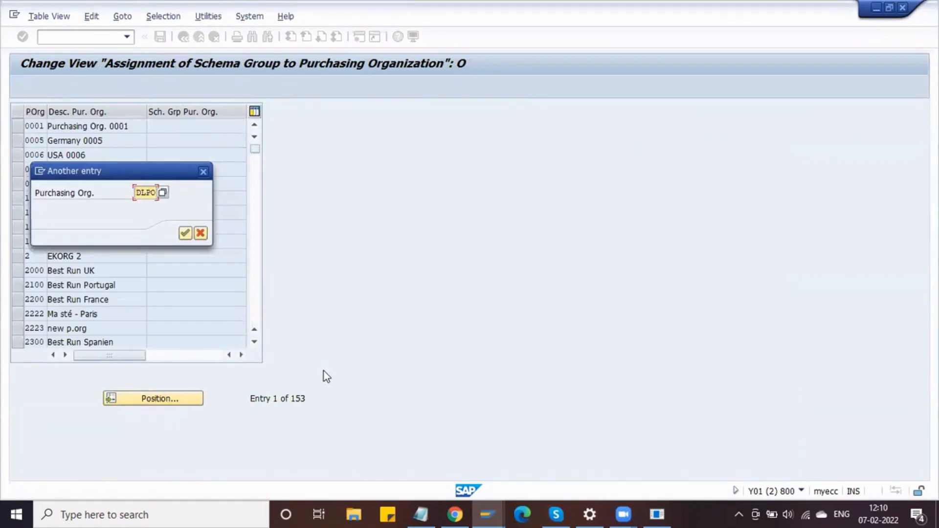
{"action": "type", "text": "PO"}
{"action": "key", "text": "Return"}
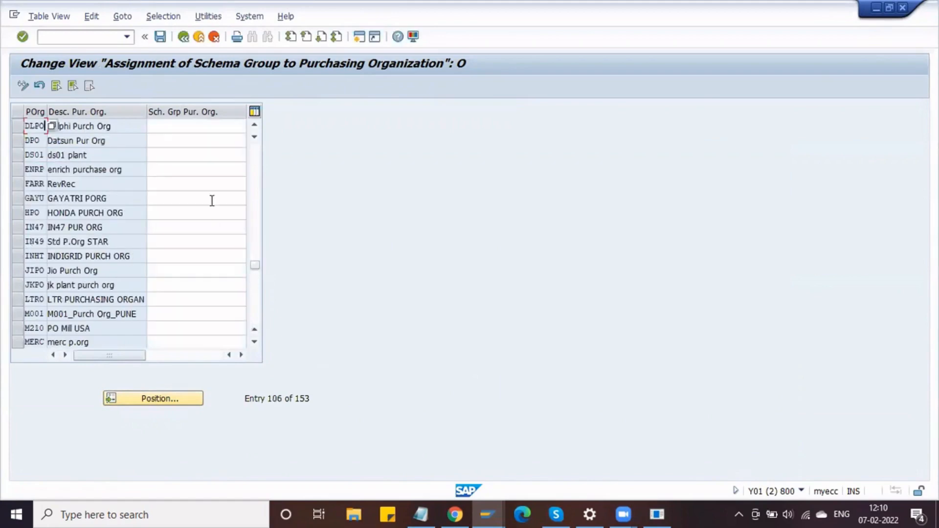
{"action": "left_click", "coordinate": [119, 128]}
- Append '(DLPO)' to the Puch org note line in Notepad
{"action": "key", "text": "alt+Tab"}
{"action": "left_click_drag", "start_coordinate": [113, 137], "coordinate": [5, 135]}
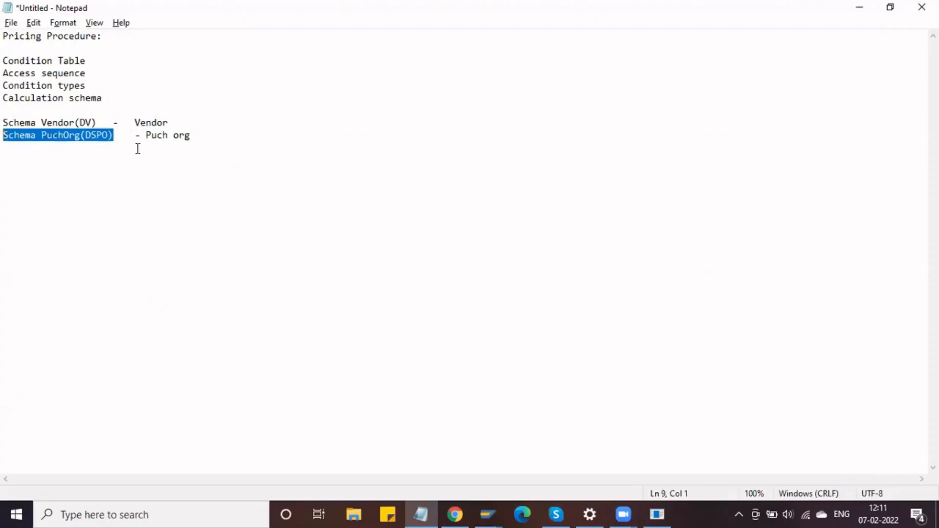
{"action": "left_click_drag", "start_coordinate": [201, 137], "coordinate": [90, 137]}
{"action": "left_click", "coordinate": [112, 138]}
{"action": "left_click", "coordinate": [209, 137]}
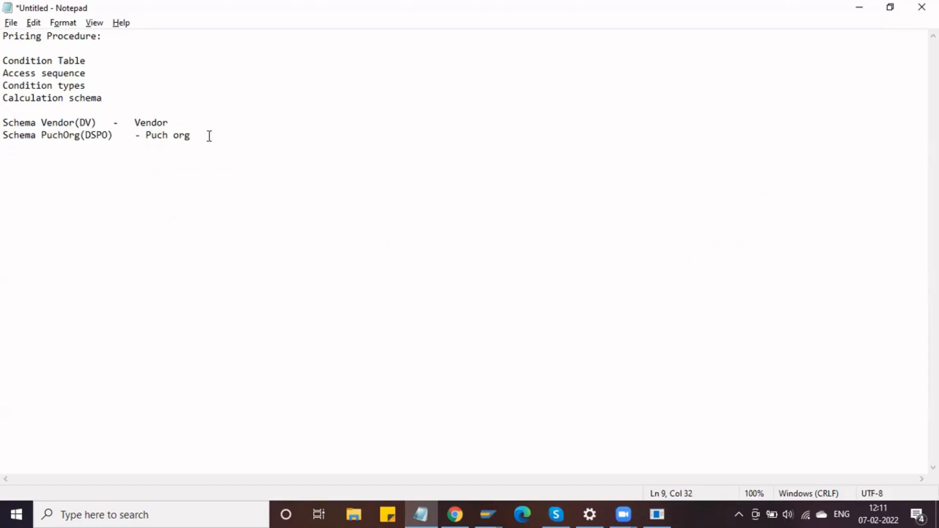
{"action": "type", "text": "DLPO)"}
{"action": "key", "text": "Left"}
{"action": "key", "text": "Left"}
{"action": "key", "text": "Left"}
{"action": "key", "text": "Left"}
{"action": "key", "text": "Left"}
{"action": "type", "text": "("}
{"action": "left_click", "coordinate": [104, 142]}
- Assign schema group DSPO to purchasing organization DLPO and save under the customizing request
{"action": "key", "text": "alt+Tab"}
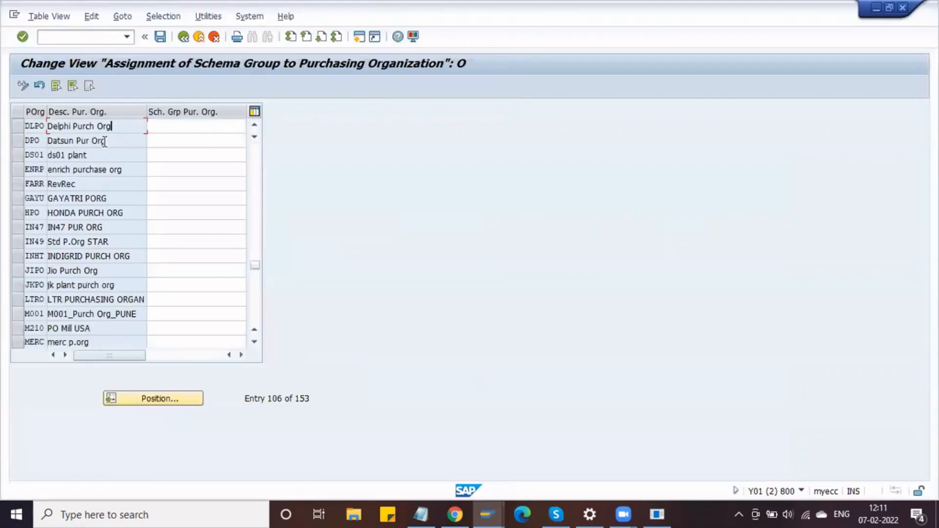
{"action": "left_click", "coordinate": [156, 127]}
{"action": "type", "text": "DSPO"}
{"action": "key", "text": "Return"}
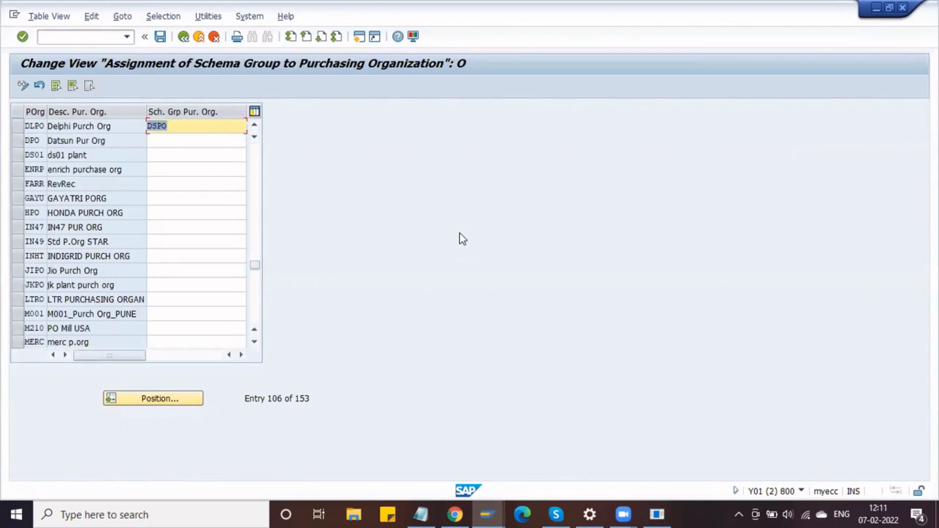
{"action": "left_click", "coordinate": [161, 37]}
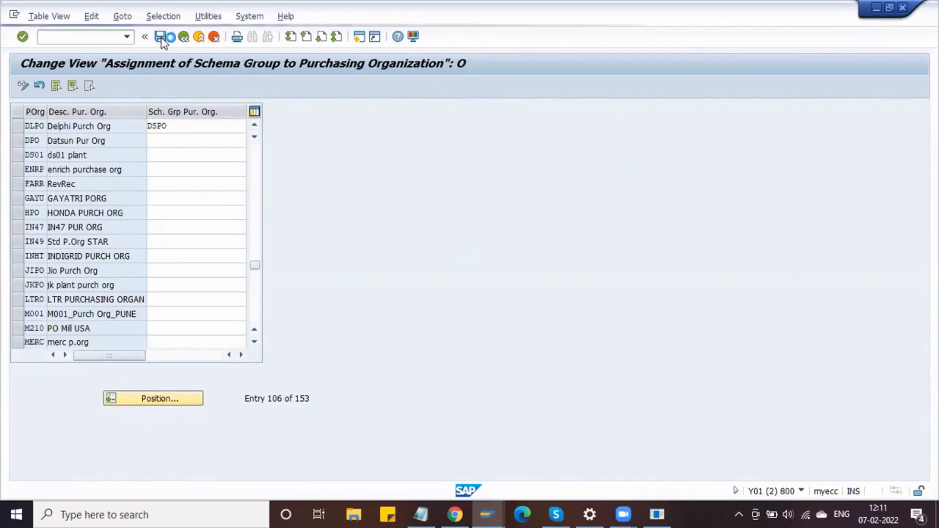
{"action": "left_click", "coordinate": [203, 233]}
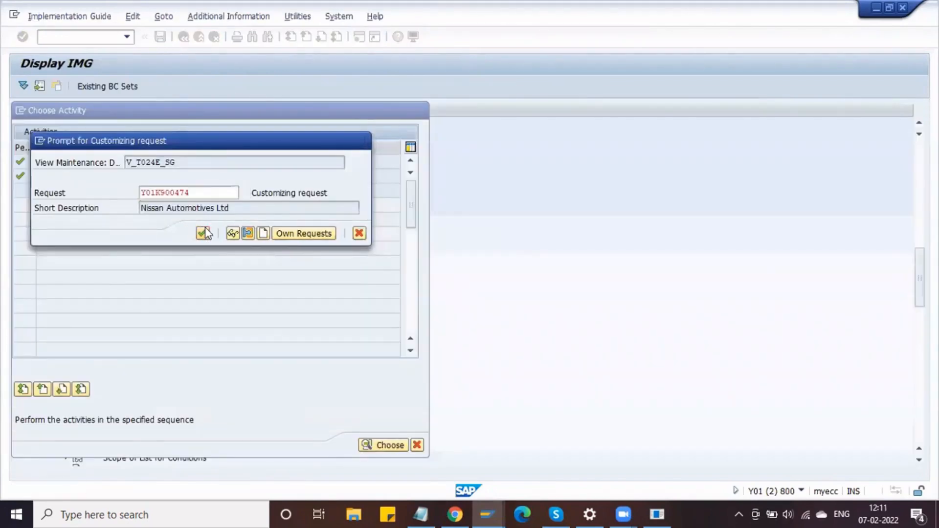
- Review the DSPO and DV notes, then run /OXK02 to open Change Vendor
{"action": "key", "text": "alt+Tab"}
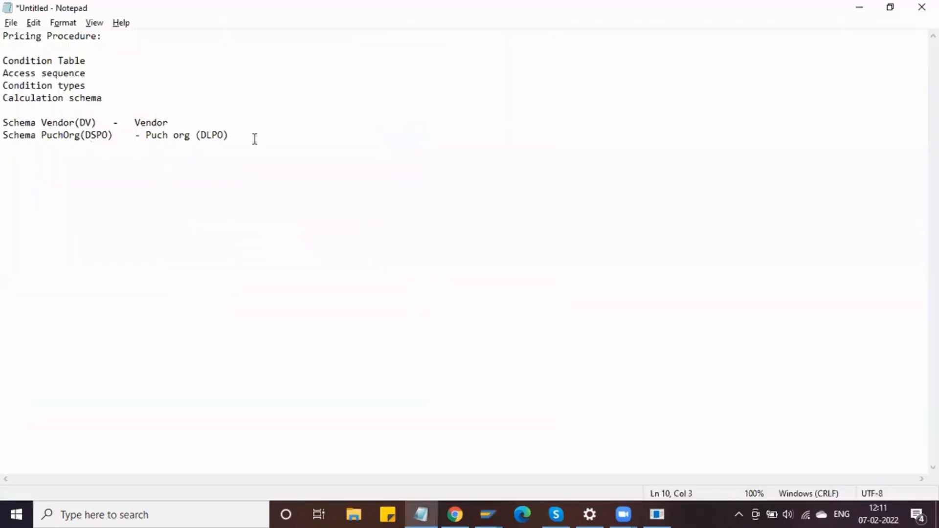
{"action": "left_click_drag", "start_coordinate": [245, 133], "coordinate": [2, 135]}
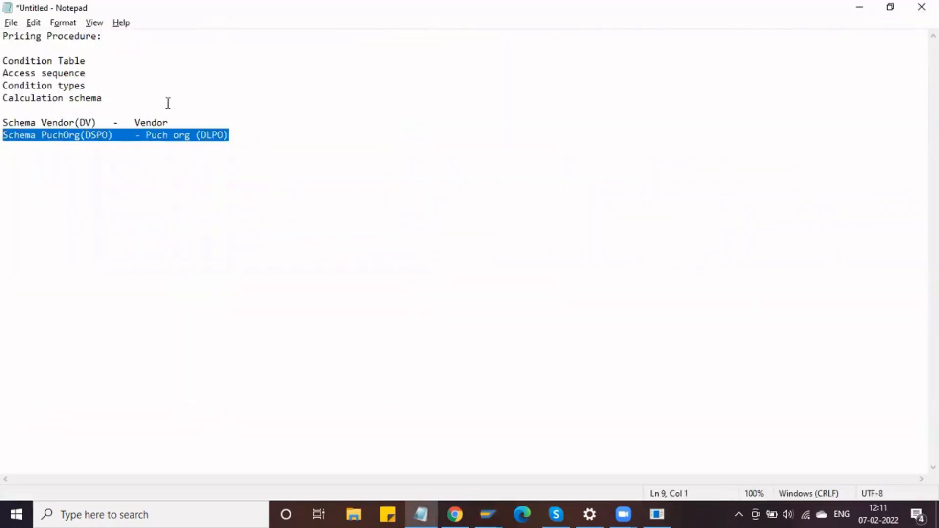
{"action": "left_click_drag", "start_coordinate": [181, 118], "coordinate": [6, 125]}
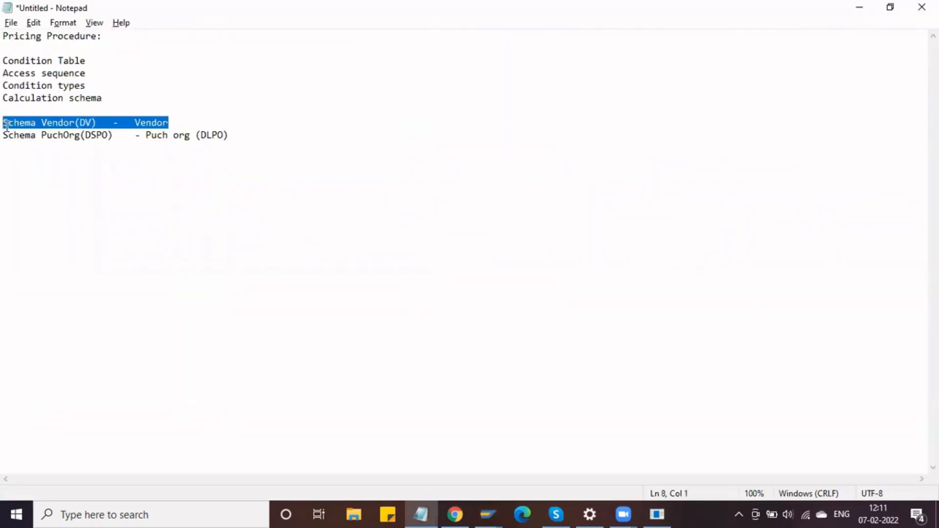
{"action": "left_click", "coordinate": [156, 122]}
{"action": "key", "text": "alt+Tab"}
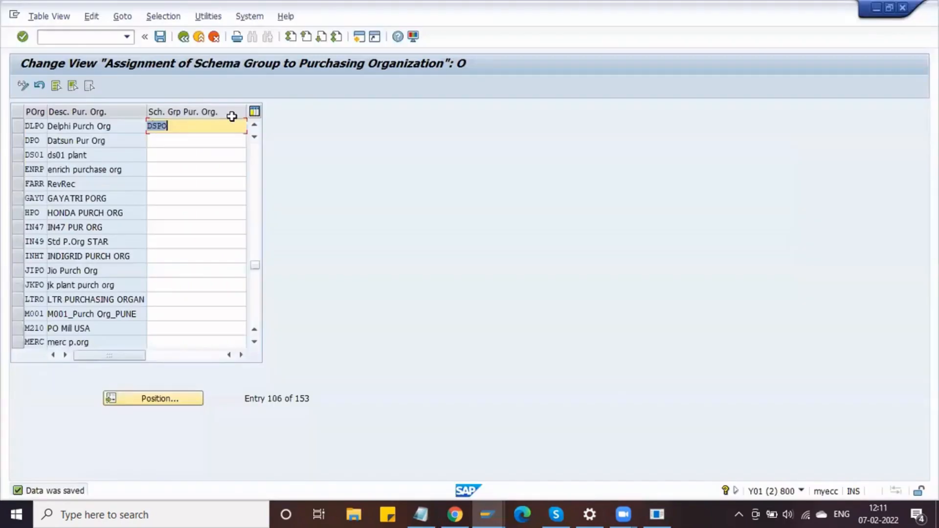
{"action": "left_click", "coordinate": [97, 37]}
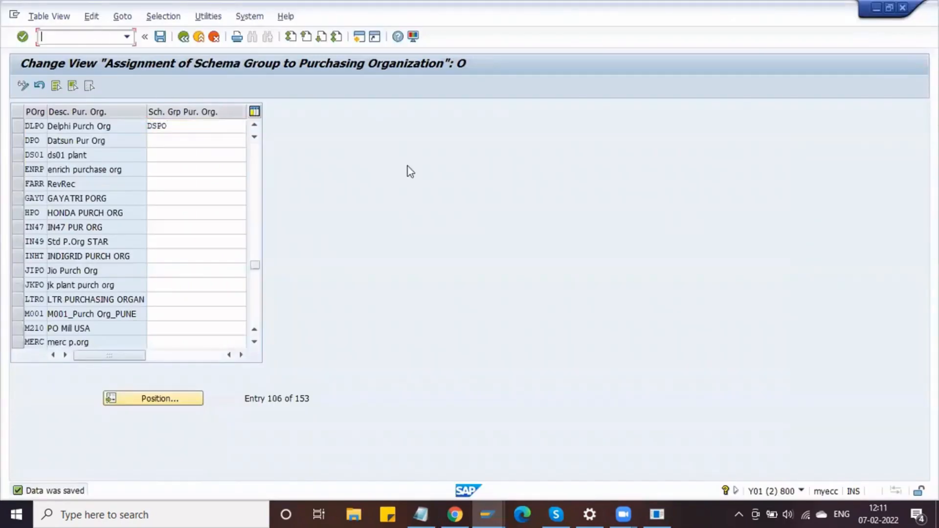
{"action": "key", "text": "Return"}
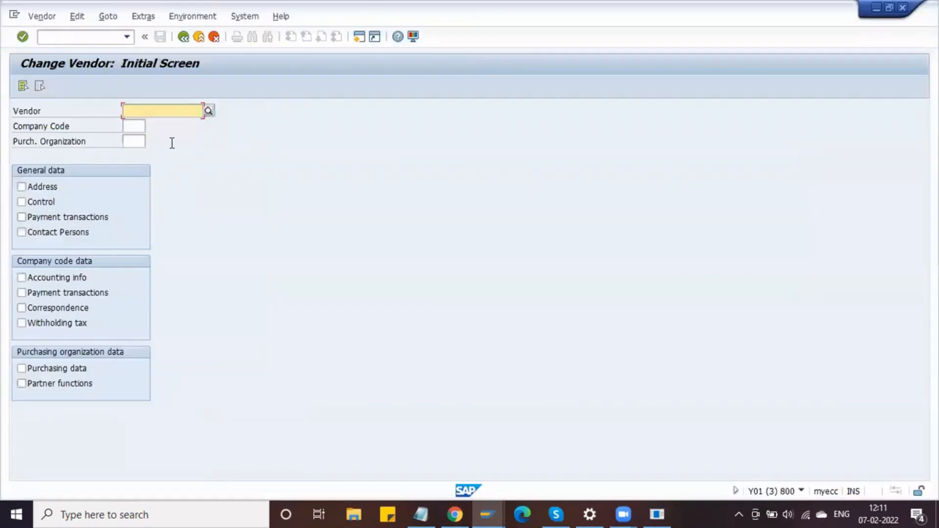
- Open the vendor's purchasing data for purchasing organization DLPO from Change Vendor
{"action": "key", "text": "BackSpace"}
{"action": "left_click", "coordinate": [159, 123]}
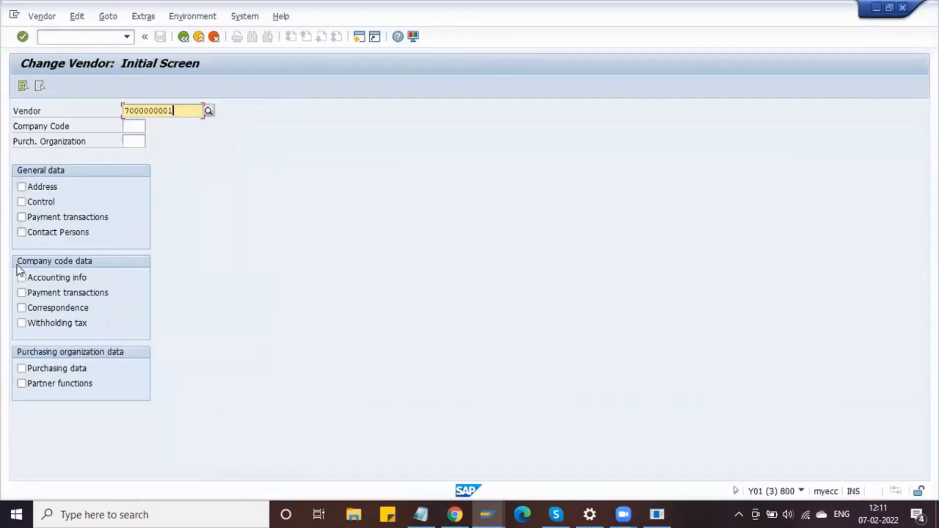
{"action": "left_click", "coordinate": [33, 366]}
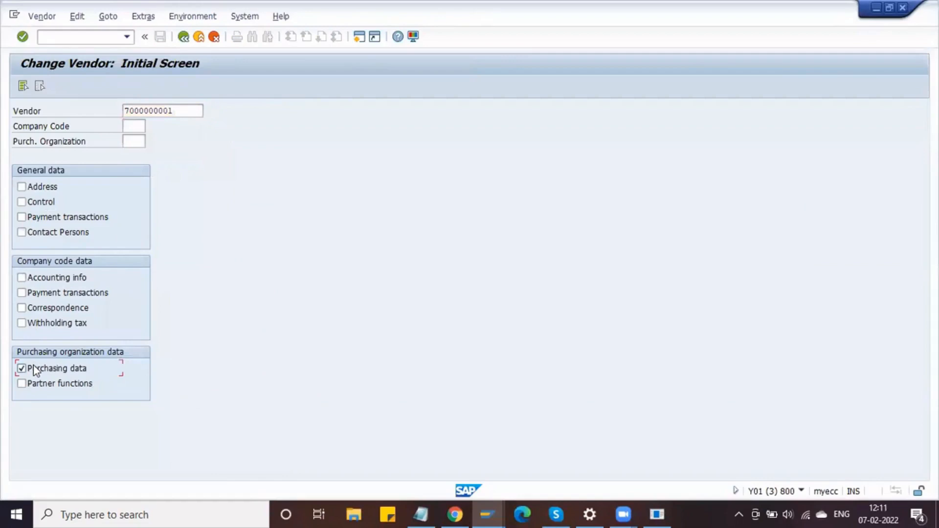
{"action": "left_click", "coordinate": [127, 142]}
{"action": "type", "text": "DLPO"}
{"action": "key", "text": "Return"}
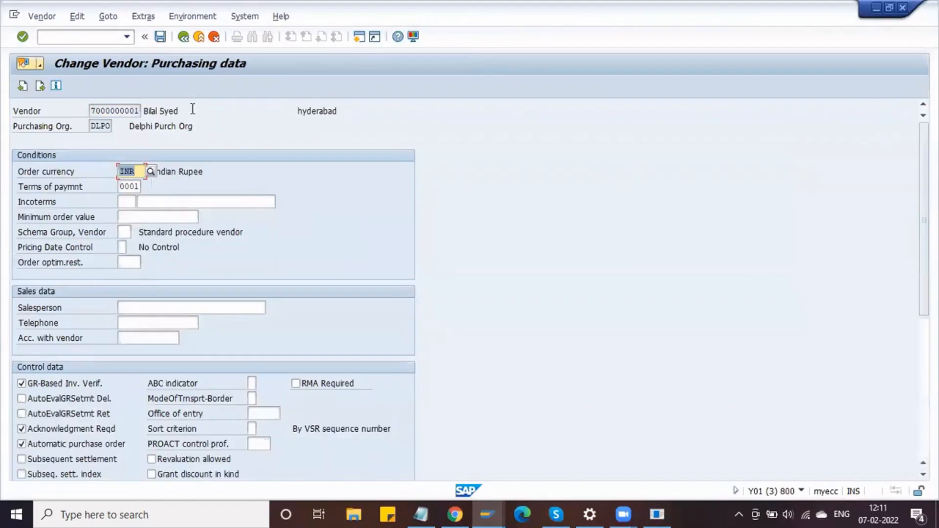
- Inspect the vendor schema group field, currently Standard procedure vendor
{"action": "left_click", "coordinate": [192, 106]}
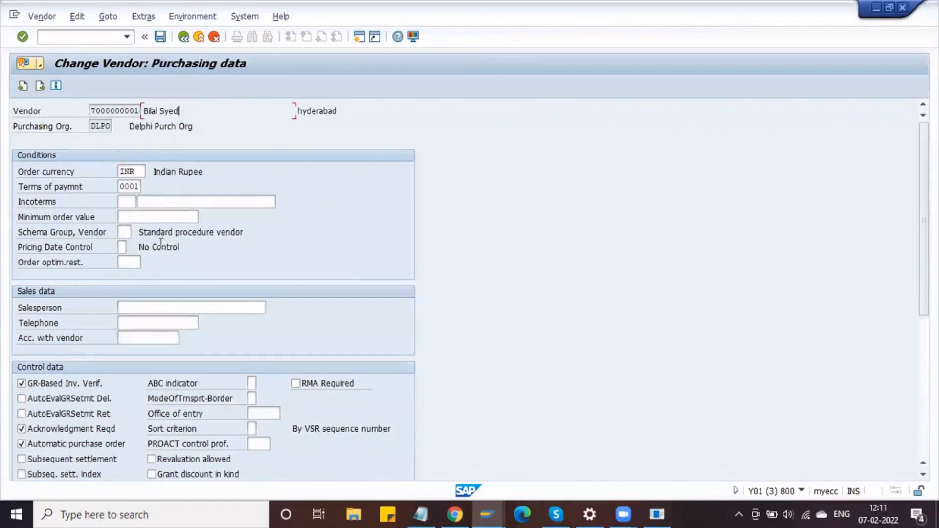
{"action": "left_click_drag", "start_coordinate": [230, 232], "coordinate": [247, 231]}
{"action": "left_click", "coordinate": [264, 232]}
{"action": "left_click_drag", "start_coordinate": [139, 232], "coordinate": [261, 240]}
{"action": "left_click", "coordinate": [259, 238]}
{"action": "left_click", "coordinate": [126, 234]}
{"action": "left_click_drag", "start_coordinate": [236, 236], "coordinate": [253, 235]}
- Check the vendor schema groups table, noting the blank Standard procedure vendor group
{"action": "key", "text": "alt+Tab"}
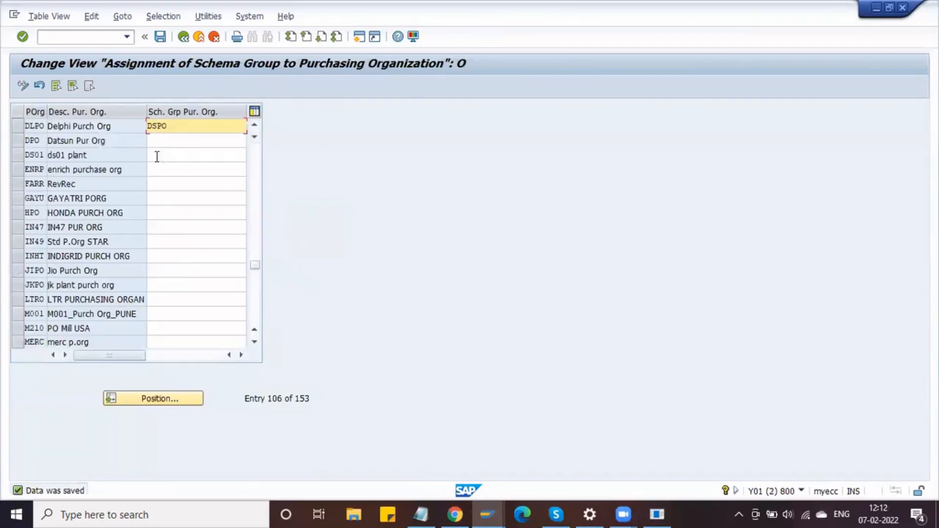
{"action": "left_click", "coordinate": [184, 39]}
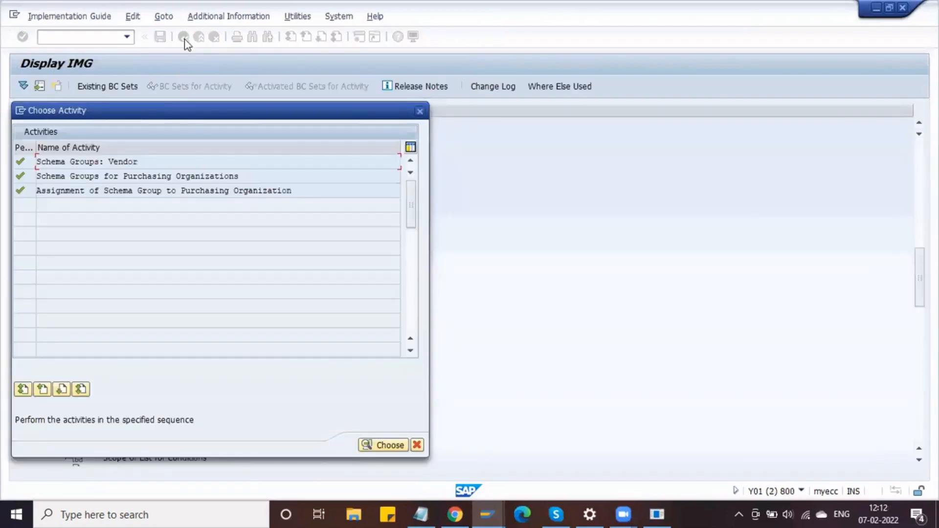
{"action": "double_click", "coordinate": [160, 160]}
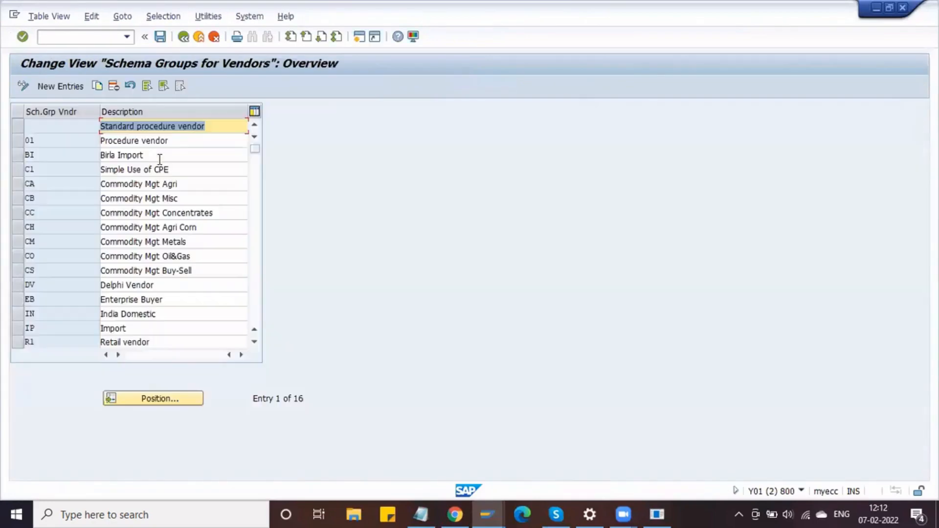
{"action": "left_click", "coordinate": [54, 129]}
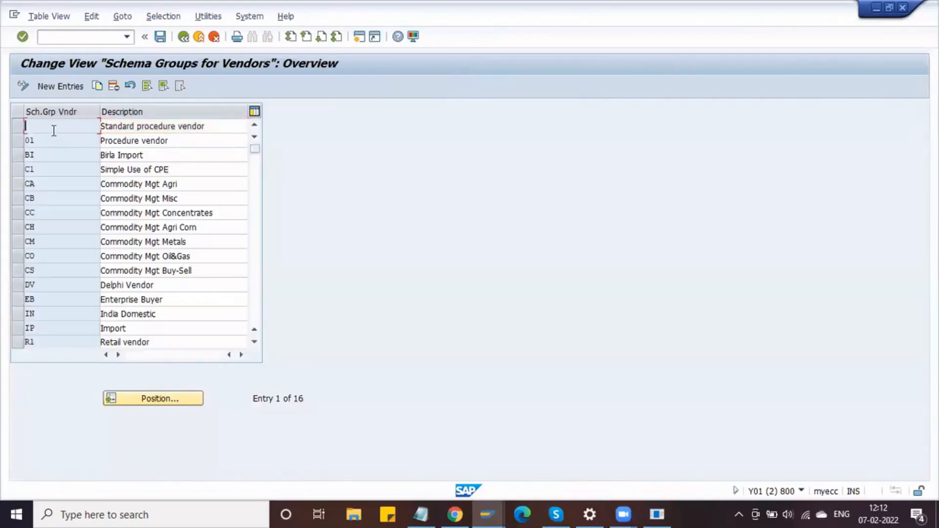
{"action": "left_click", "coordinate": [214, 126]}
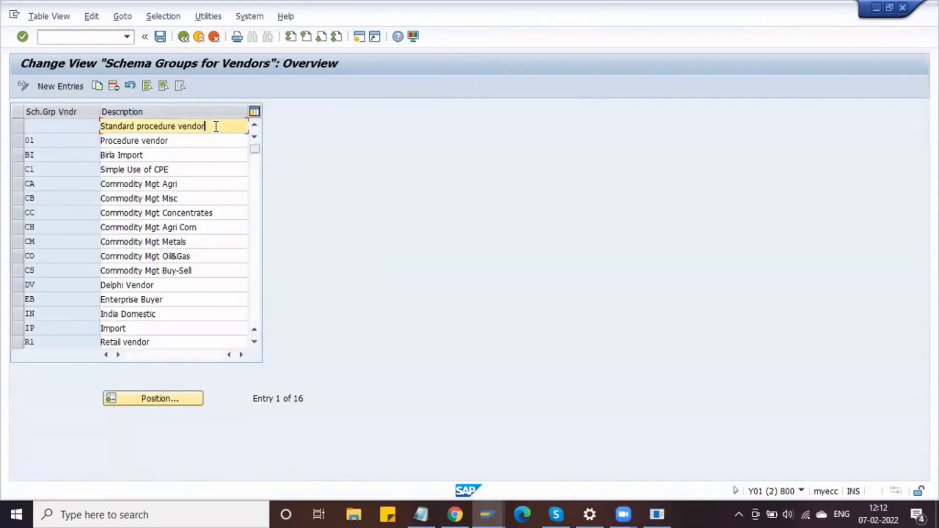
{"action": "left_click", "coordinate": [67, 122]}
- Point out the Gross Price condition in the Delphi Standard purchase order
{"action": "key", "text": "alt+Tab"}
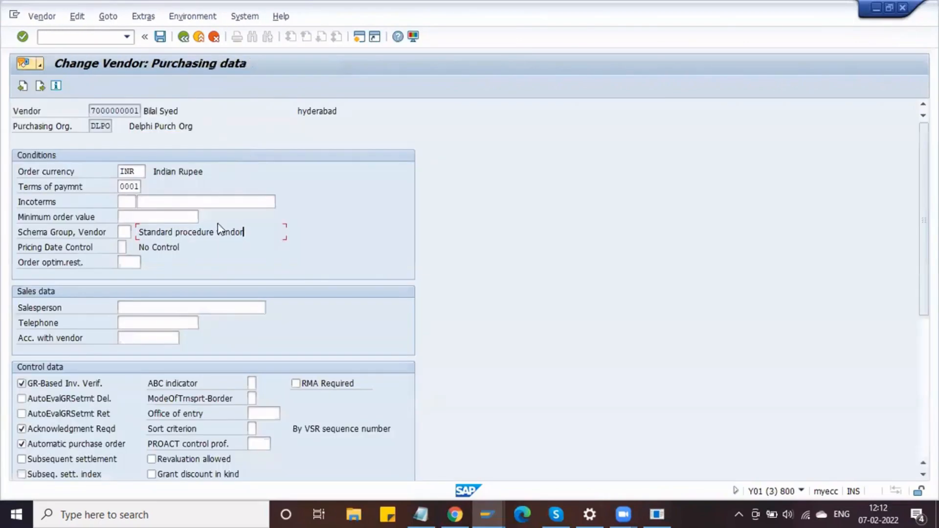
{"action": "mouse_move", "coordinate": [486, 506]}
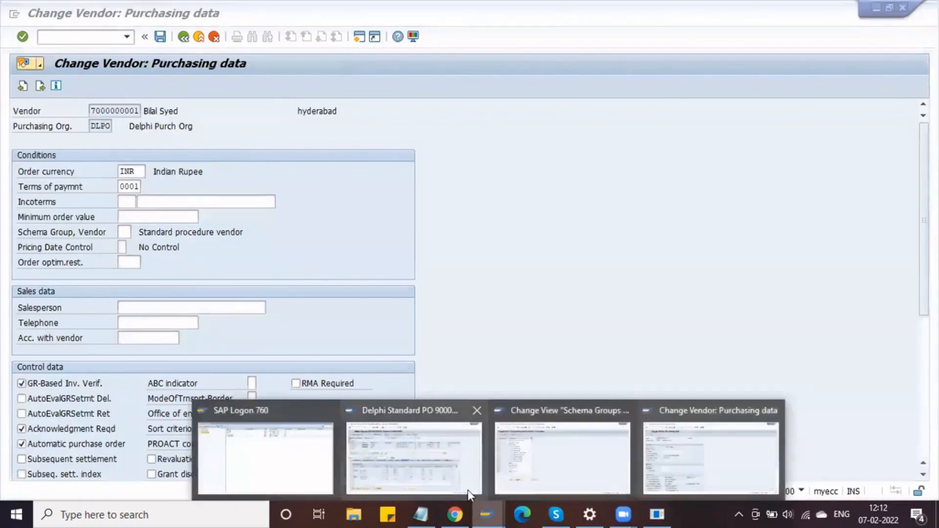
{"action": "left_click", "coordinate": [420, 440]}
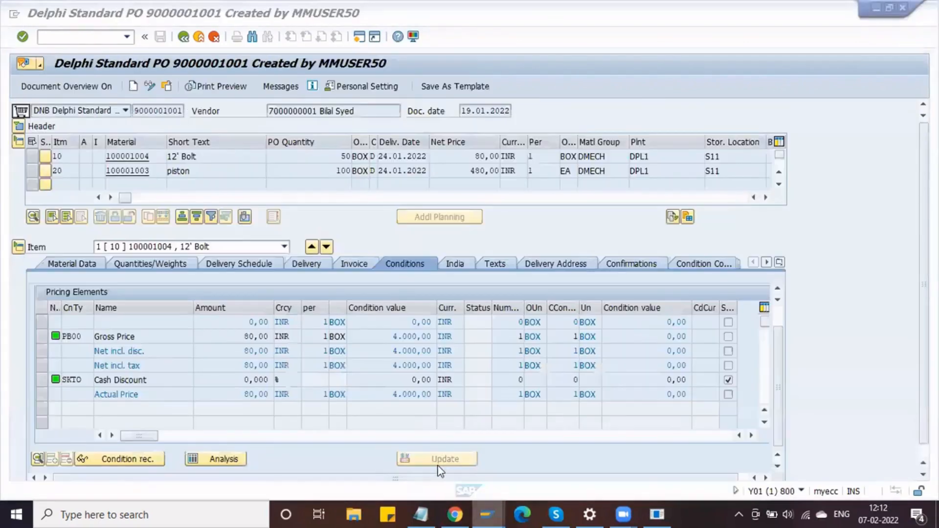
{"action": "left_click", "coordinate": [141, 336]}
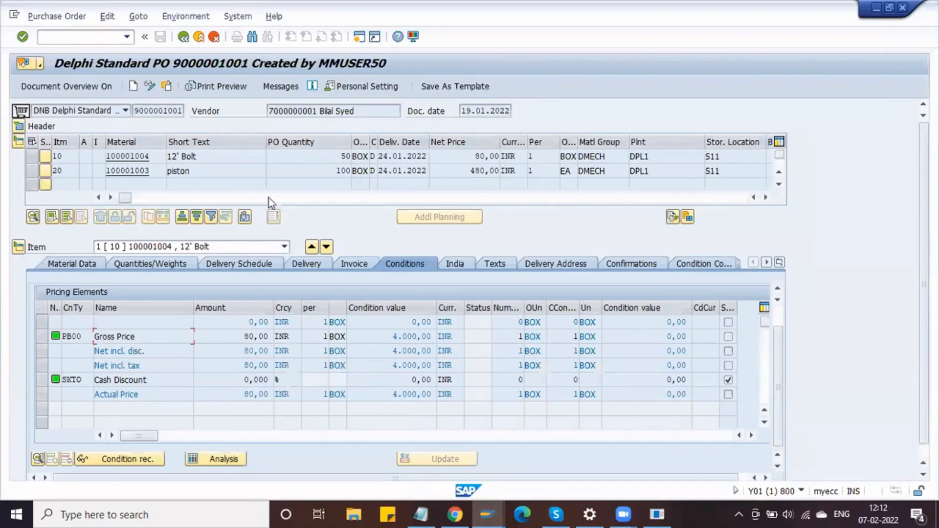
{"action": "key", "text": "alt+Tab"}
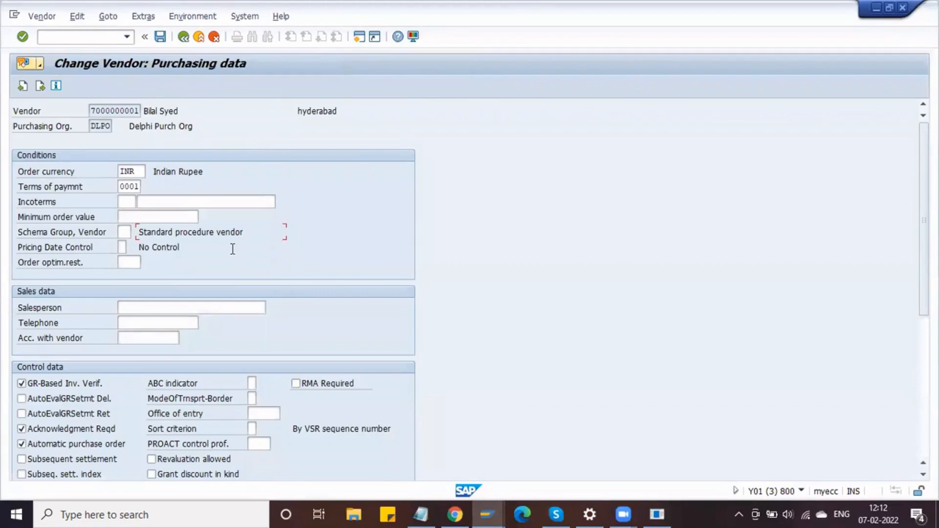
- Set the vendor's schema group to DV Delphi Vendor and save the vendor
{"action": "left_click", "coordinate": [123, 232]}
{"action": "left_click", "coordinate": [142, 233]}
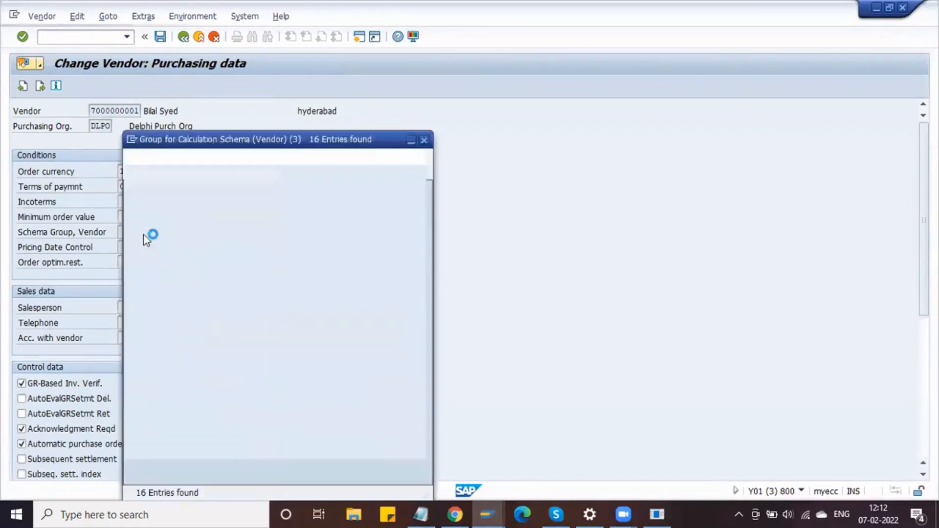
{"action": "left_click", "coordinate": [152, 364]}
{"action": "left_click", "coordinate": [133, 190]}
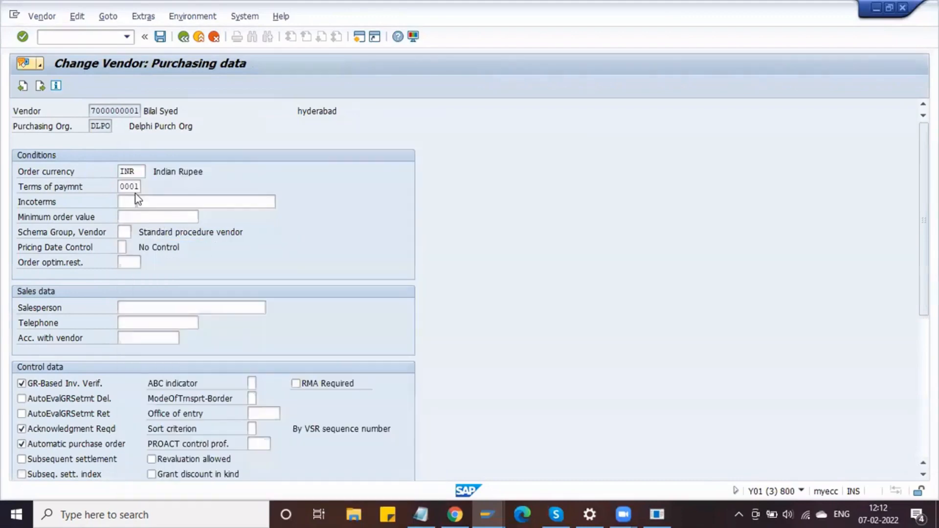
{"action": "left_click", "coordinate": [162, 37]}
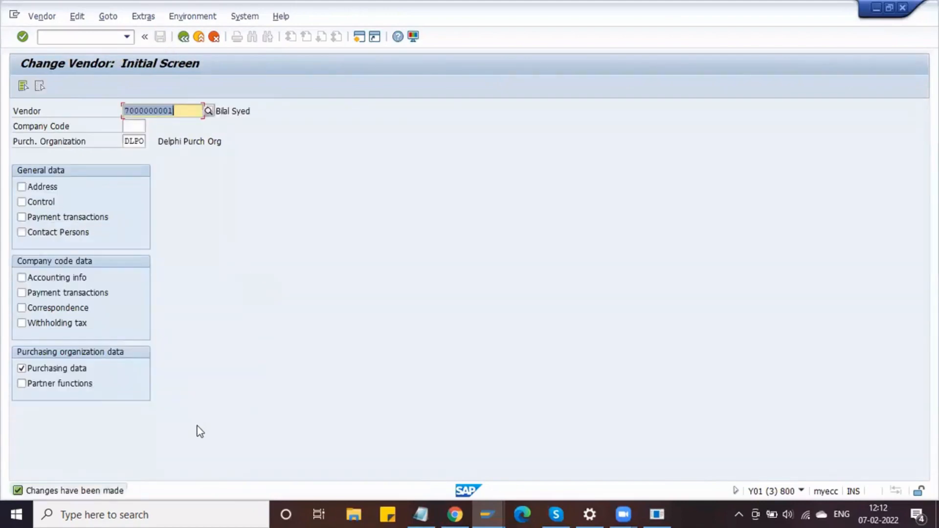
{"action": "key", "text": "alt+Tab"}
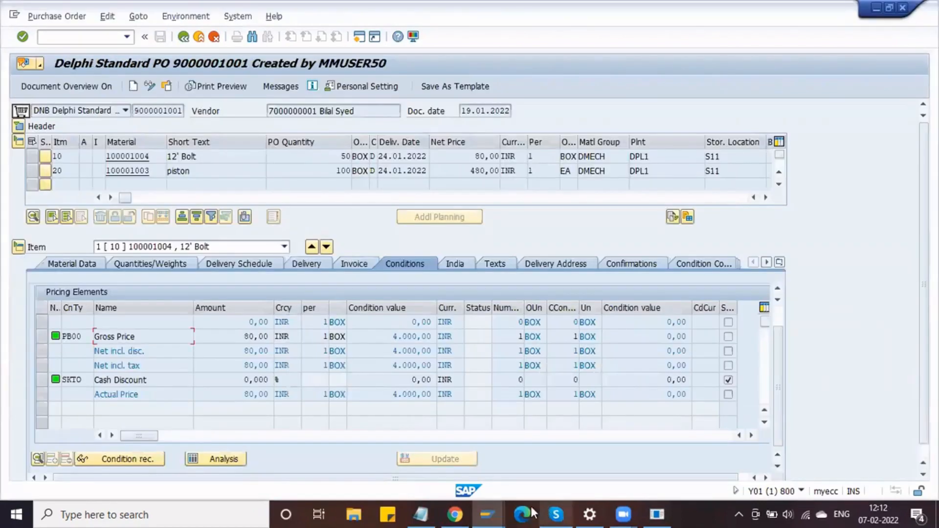
- Review the DV vendor schema and calculation schema notes in Notepad
{"action": "left_click", "coordinate": [422, 513]}
{"action": "left_click_drag", "start_coordinate": [173, 121], "coordinate": [6, 123]}
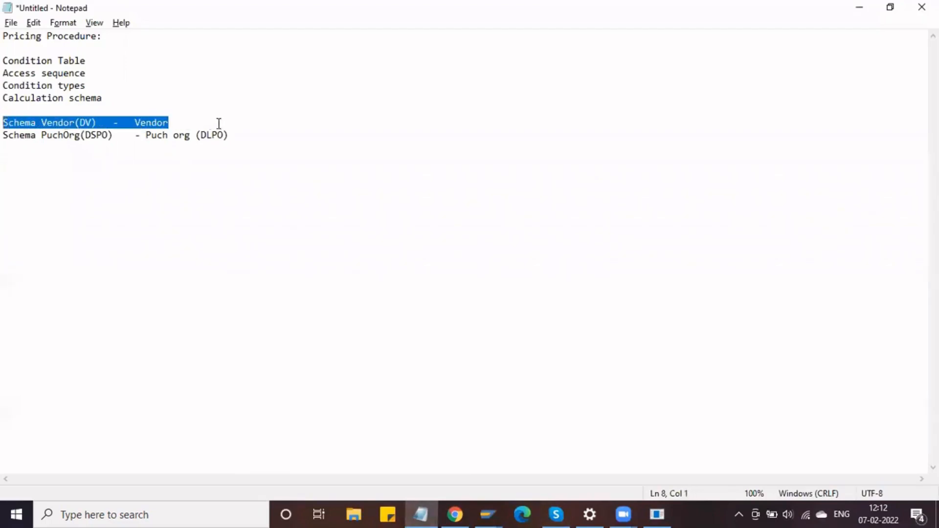
{"action": "left_click", "coordinate": [197, 126]}
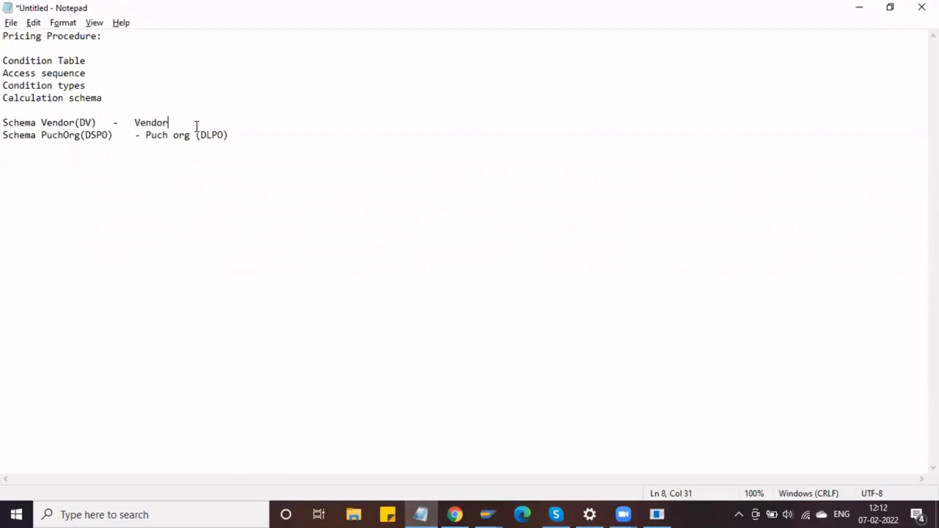
{"action": "left_click_drag", "start_coordinate": [105, 98], "coordinate": [6, 97]}
{"action": "left_click", "coordinate": [138, 122]}
- Return to the IMG and open the Define Schema Determination activity list
{"action": "key", "text": "alt+Tab"}
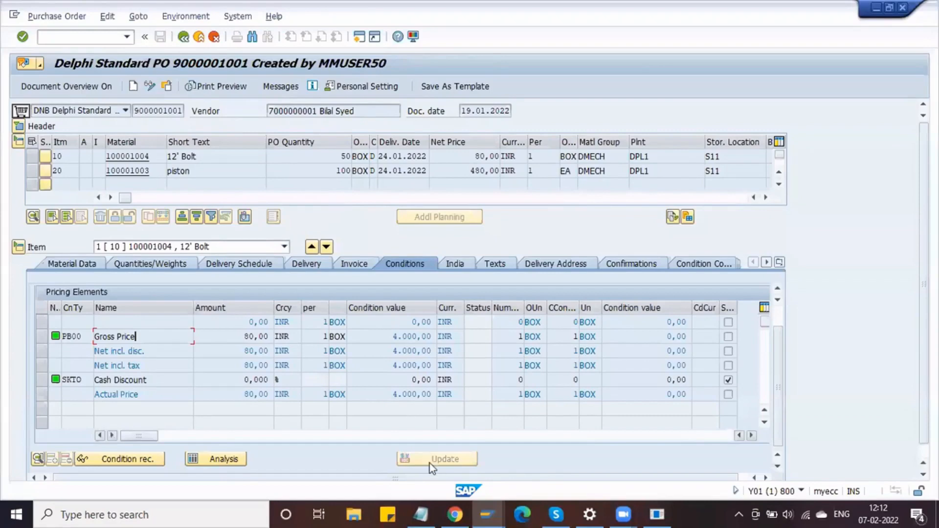
{"action": "mouse_move", "coordinate": [481, 506]}
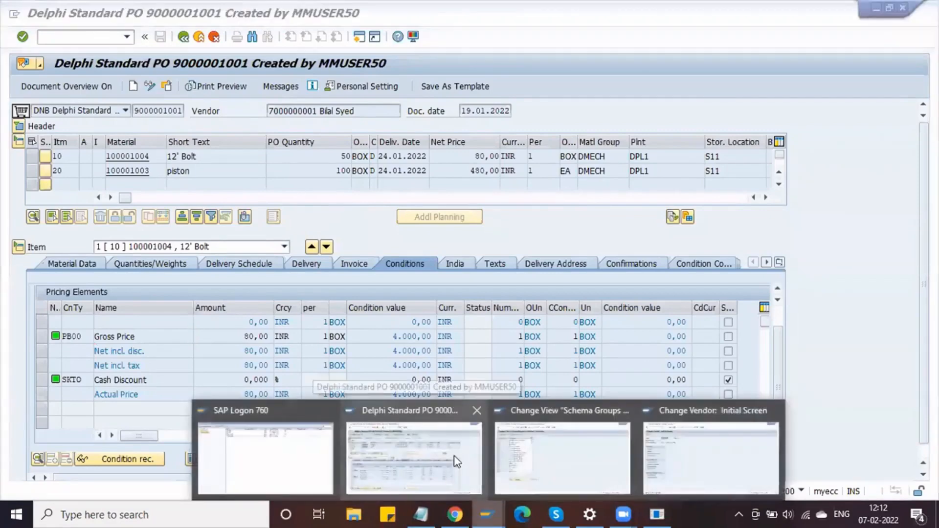
{"action": "left_click", "coordinate": [567, 457]}
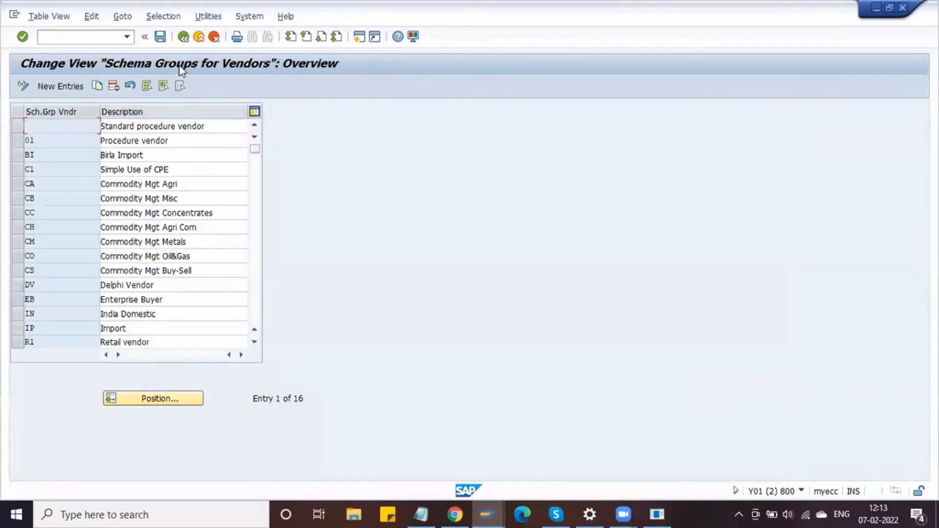
{"action": "left_click", "coordinate": [183, 36]}
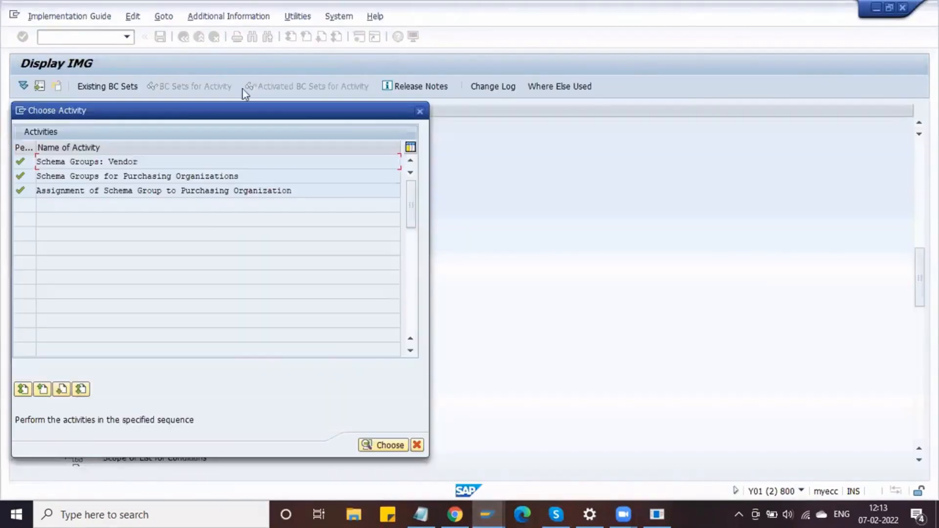
{"action": "left_click", "coordinate": [419, 111]}
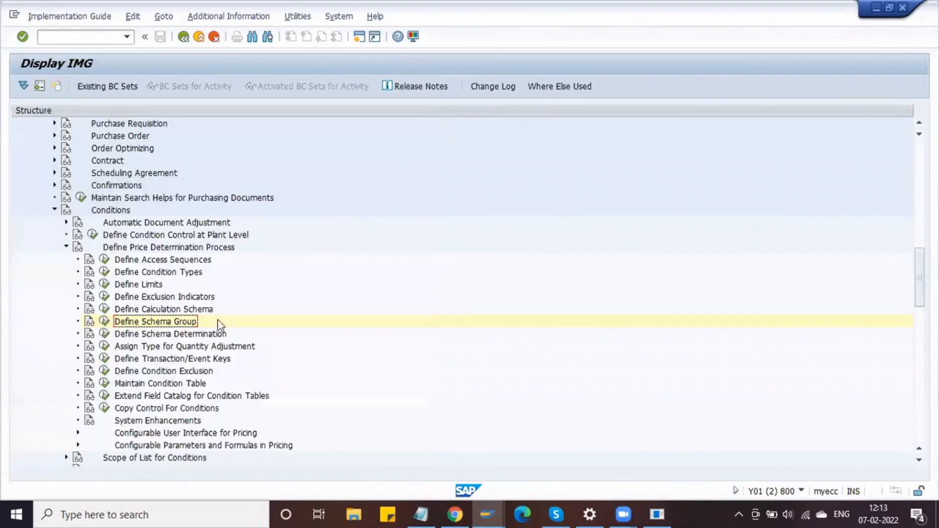
{"action": "left_click", "coordinate": [102, 336]}
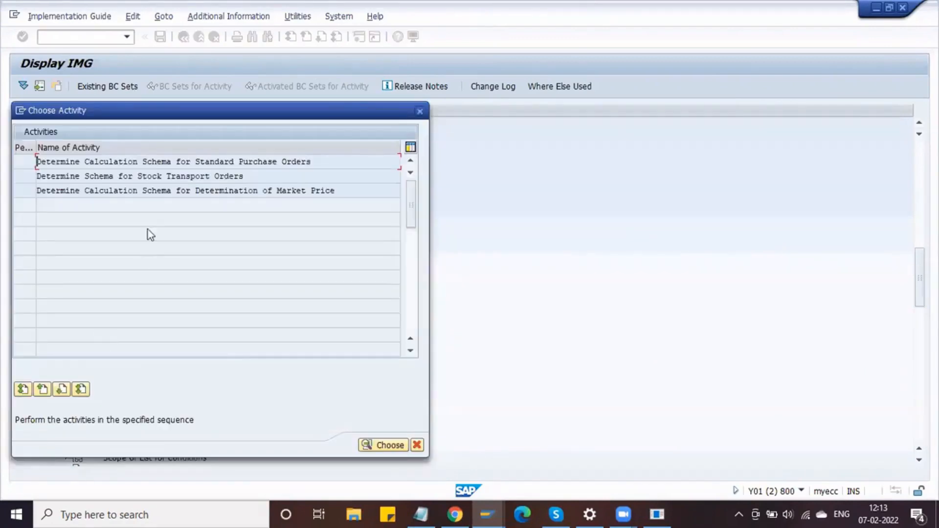
- Open the standard PO schema determination table and review the existing RM0000 entry
{"action": "double_click", "coordinate": [155, 162]}
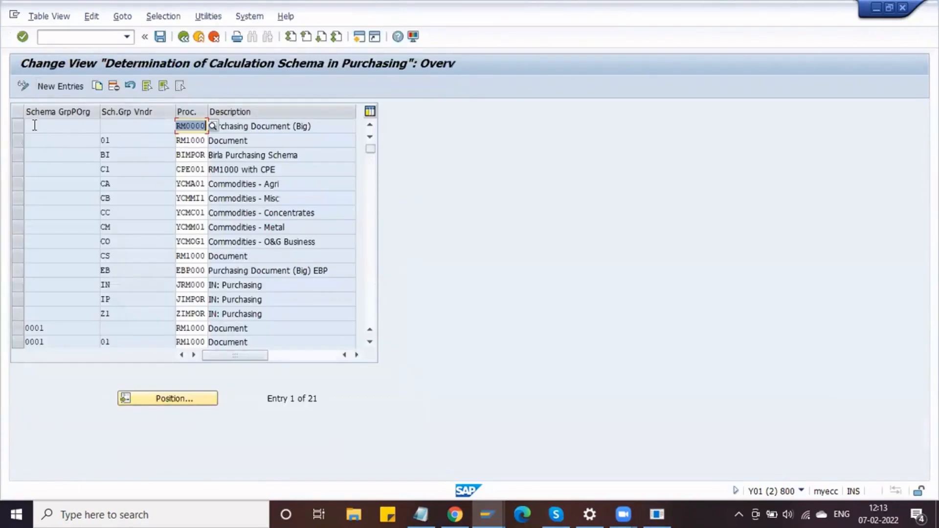
{"action": "left_click", "coordinate": [105, 125]}
{"action": "left_click", "coordinate": [228, 126]}
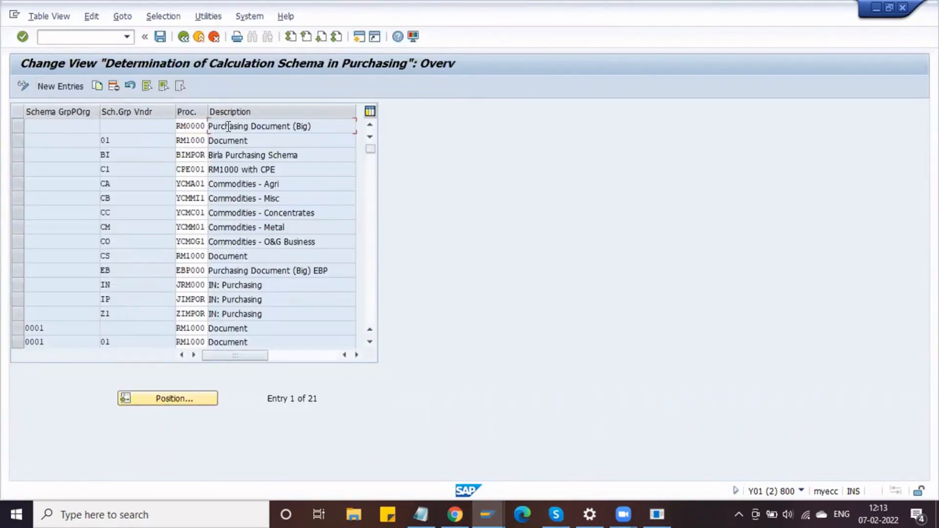
{"action": "left_click", "coordinate": [78, 126]}
{"action": "left_click", "coordinate": [126, 126]}
{"action": "left_click", "coordinate": [196, 126]}
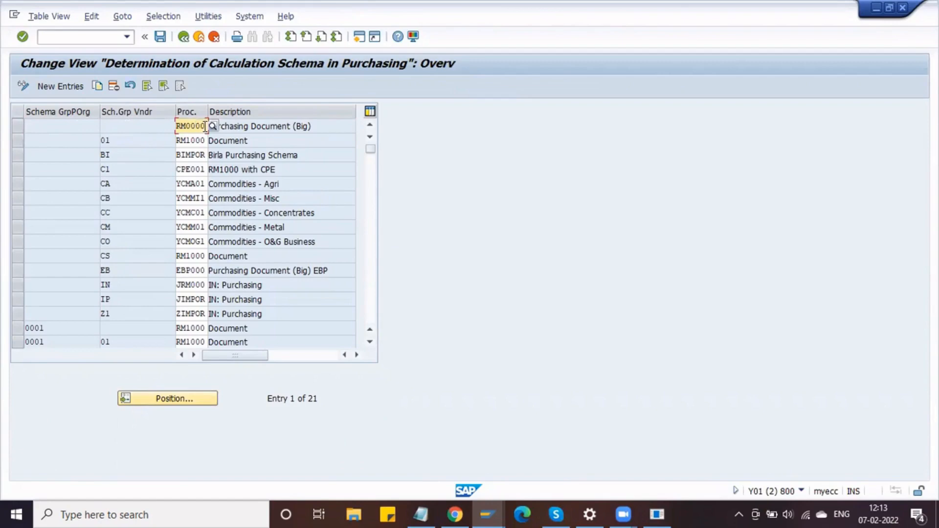
{"action": "key", "text": "alt+Tab"}
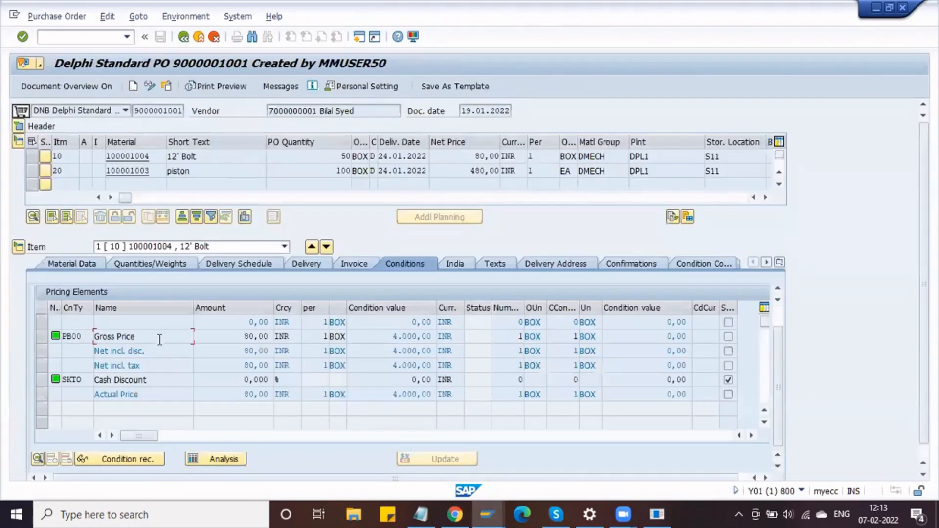
{"action": "key", "text": "alt+Tab"}
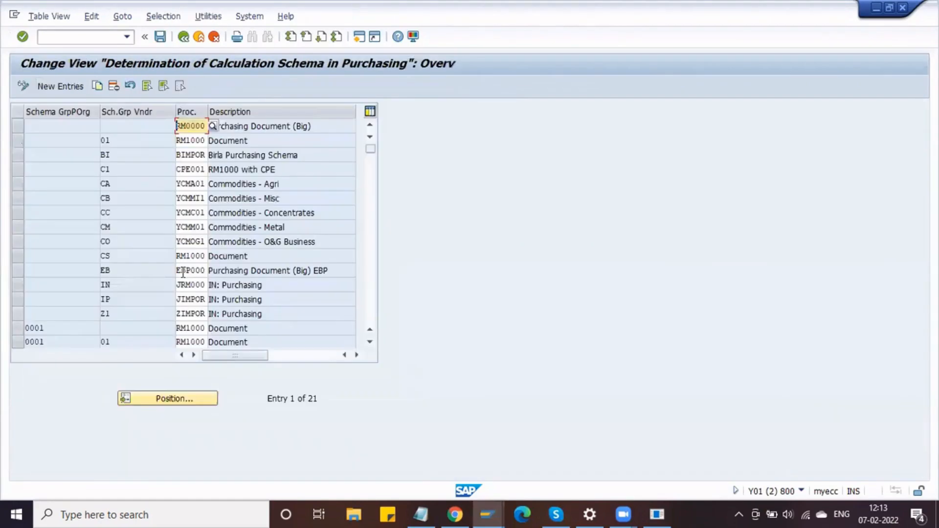
- Start a new entry and look up the DSPO and DV group codes in the notes
{"action": "left_click", "coordinate": [58, 91]}
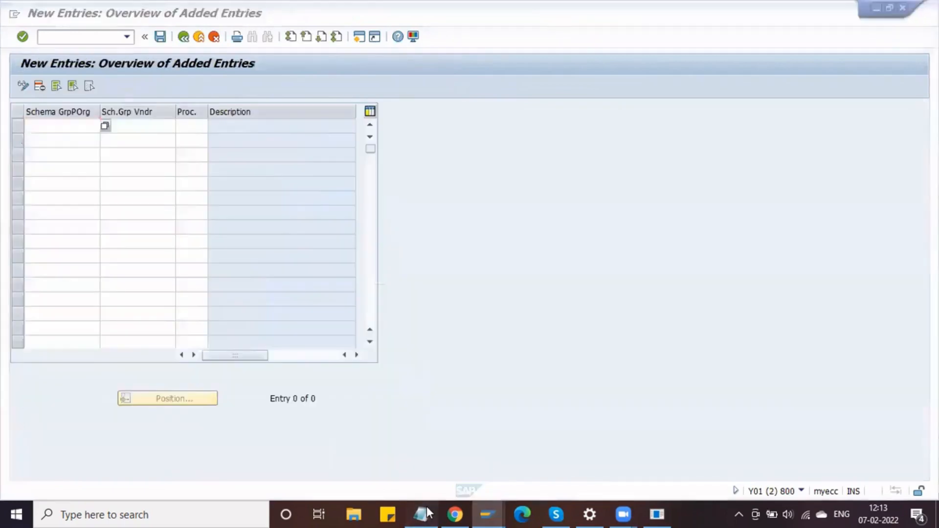
{"action": "left_click", "coordinate": [422, 513]}
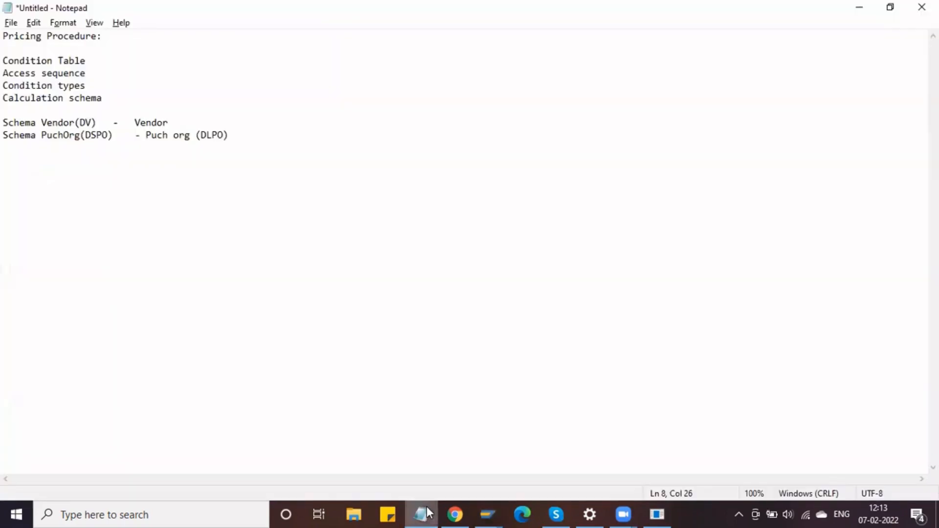
{"action": "left_click", "coordinate": [98, 135]}
{"action": "key", "text": "alt+Tab"}
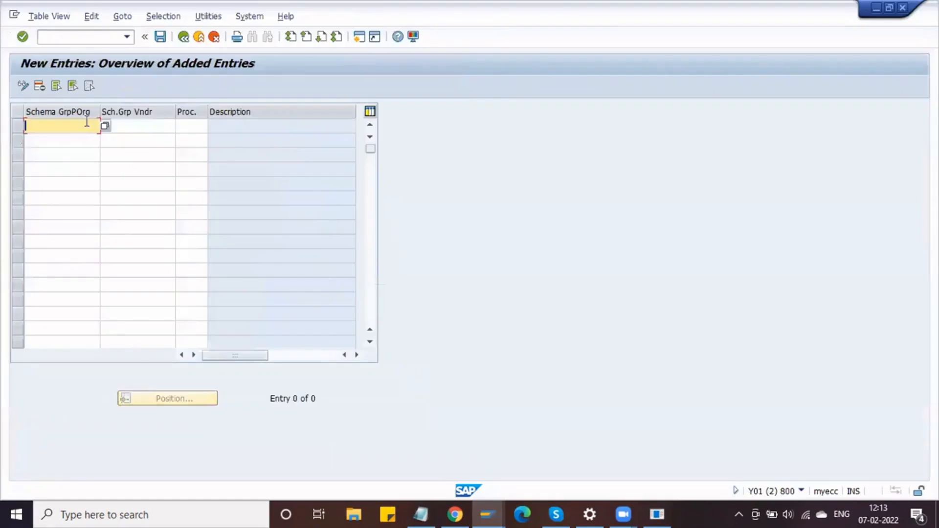
{"action": "left_click", "coordinate": [153, 130]}
{"action": "key", "text": "alt+Tab"}
{"action": "left_click", "coordinate": [92, 122]}
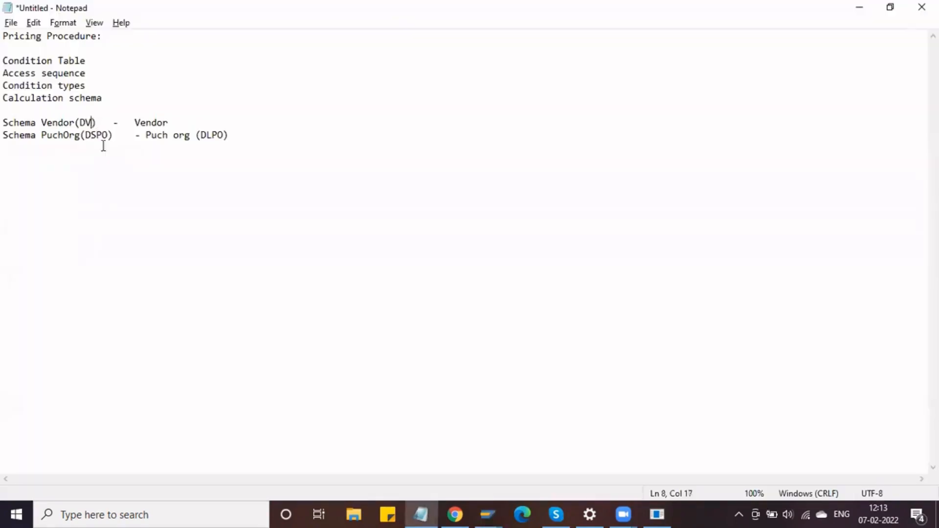
{"action": "key", "text": "alt+Tab"}
- Fill the new entry with DSPO, vendor schema group DV and procedure DM0000
{"action": "left_click", "coordinate": [71, 128]}
{"action": "type", "text": "DSPO"}
{"action": "key", "text": "Tab"}
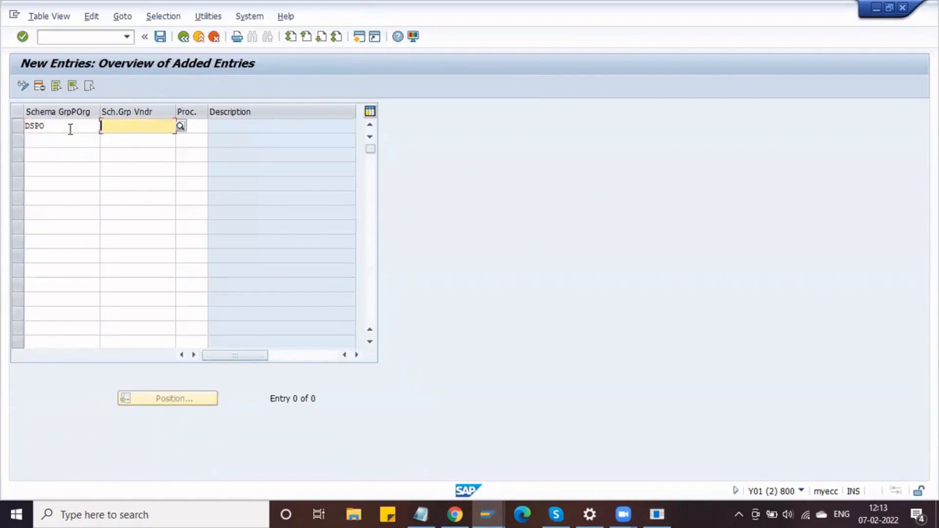
{"action": "type", "text": "DV"}
{"action": "key", "text": "Tab"}
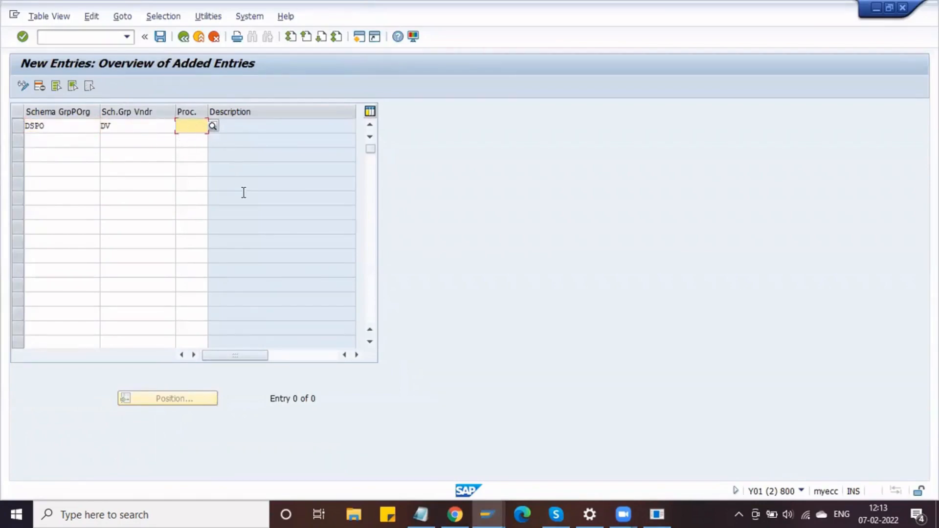
{"action": "type", "text": "DM000"}
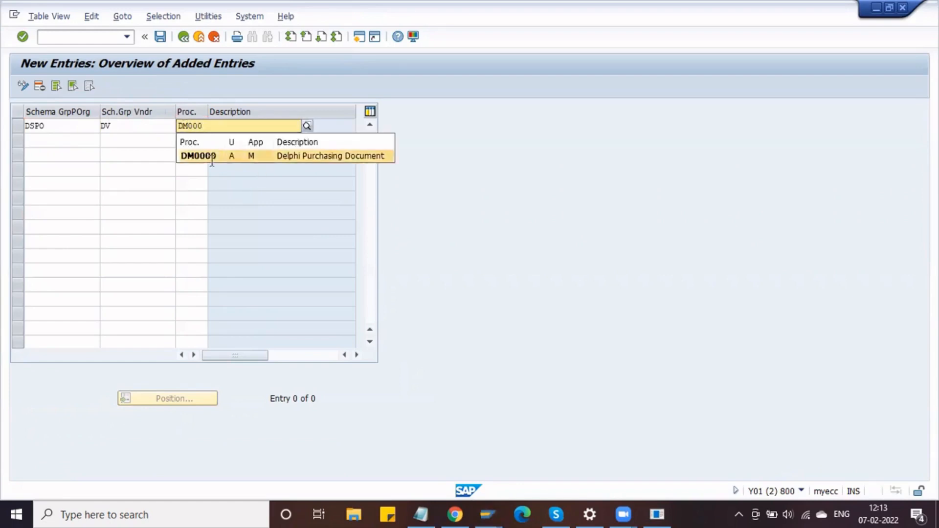
{"action": "type", "text": "0"}
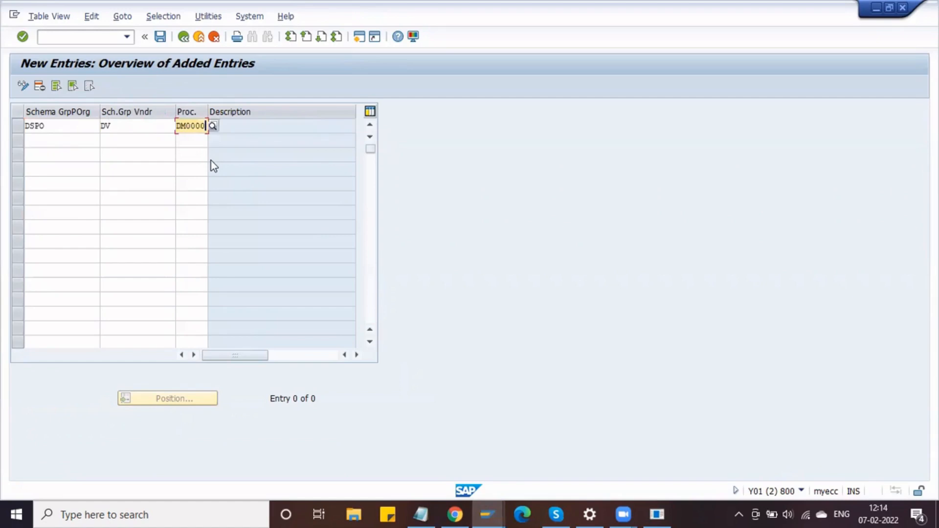
{"action": "key", "text": "Return"}
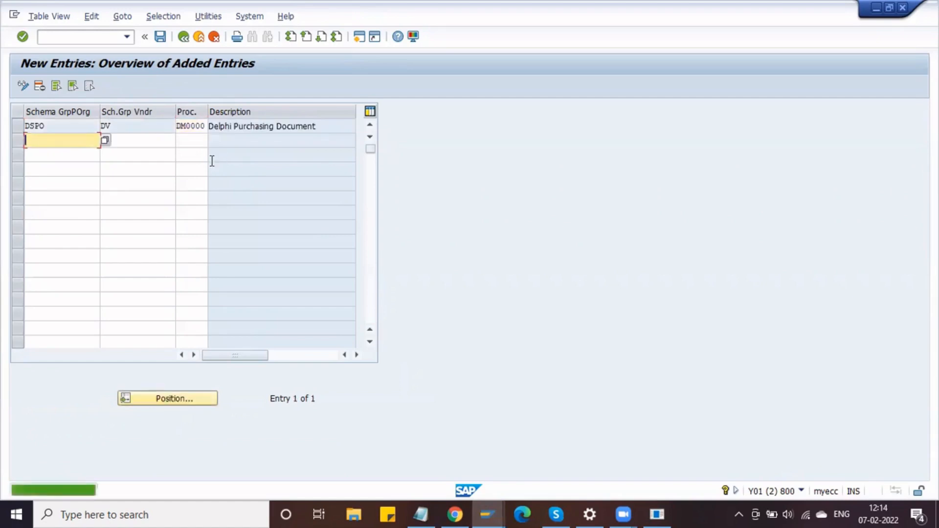
- Save the entry under the customizing request and verify DM0000 is stored
{"action": "left_click", "coordinate": [160, 37]}
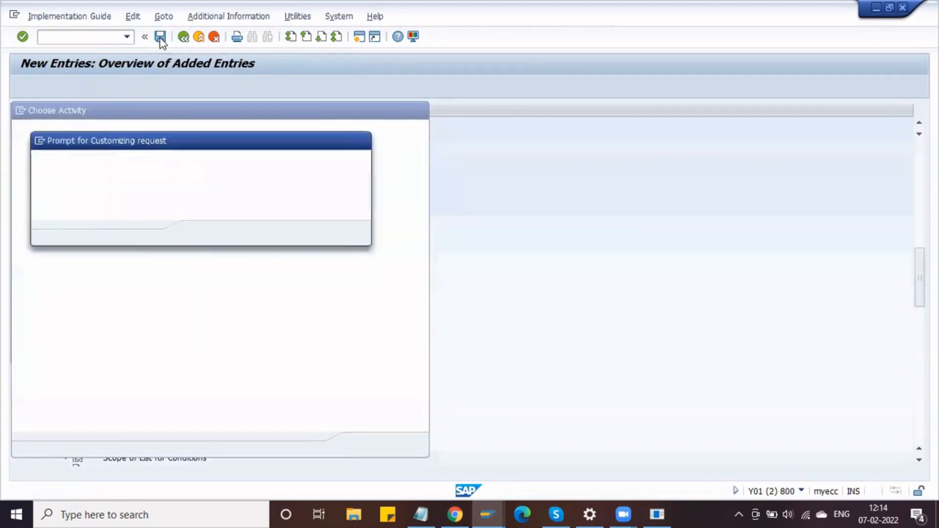
{"action": "left_click", "coordinate": [201, 233]}
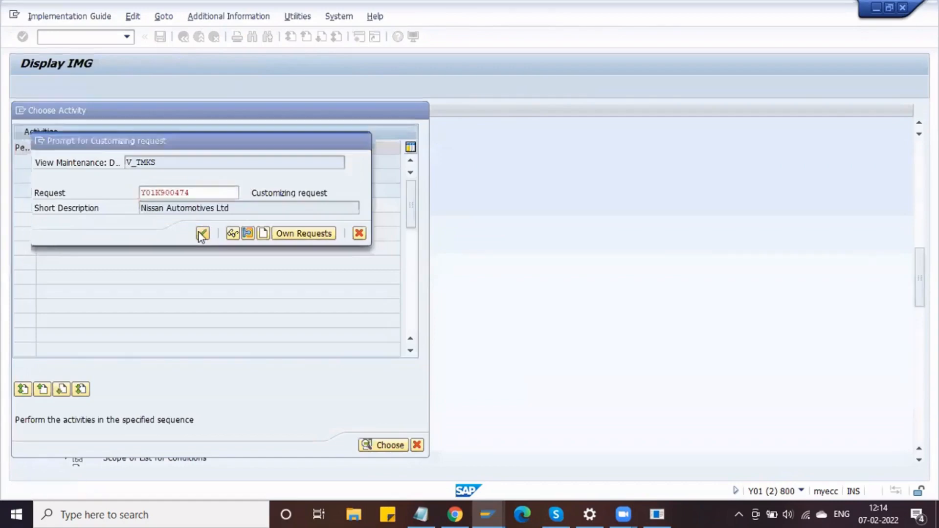
{"action": "left_click", "coordinate": [131, 127]}
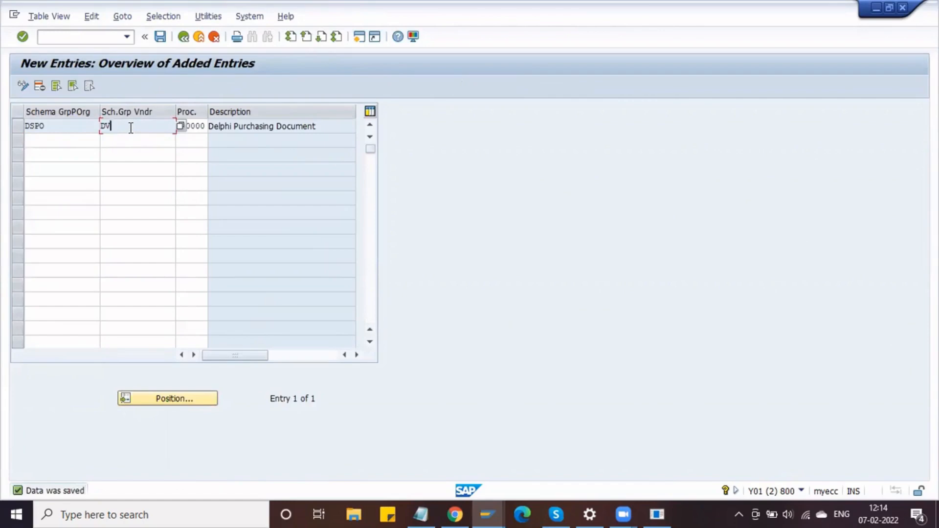
{"action": "left_click", "coordinate": [213, 128]}
{"action": "left_click", "coordinate": [195, 126]}
{"action": "left_click", "coordinate": [103, 34]}
- Run MN04 for output type NEU and accept the default key combination
{"action": "type", "text": "/NMNO4"}
{"action": "key", "text": "Return"}
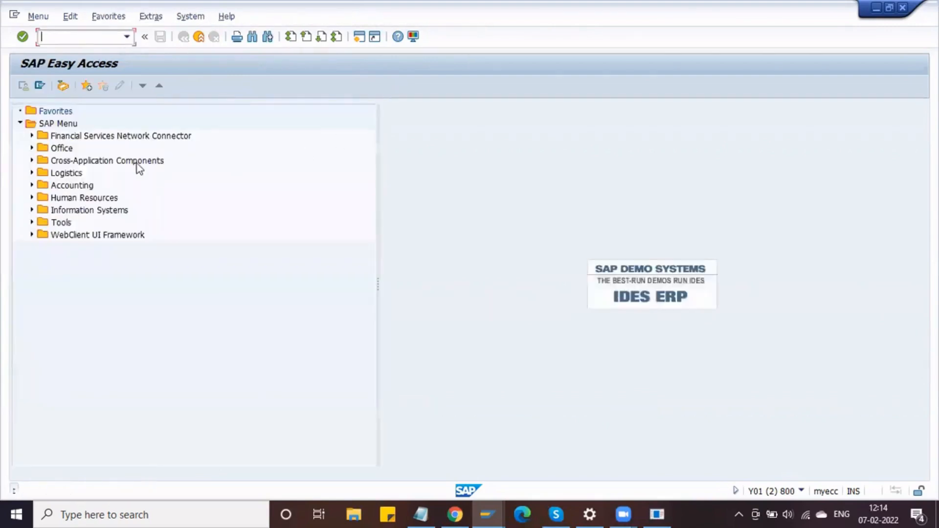
{"action": "type", "text": "MN04"}
{"action": "key", "text": "Return"}
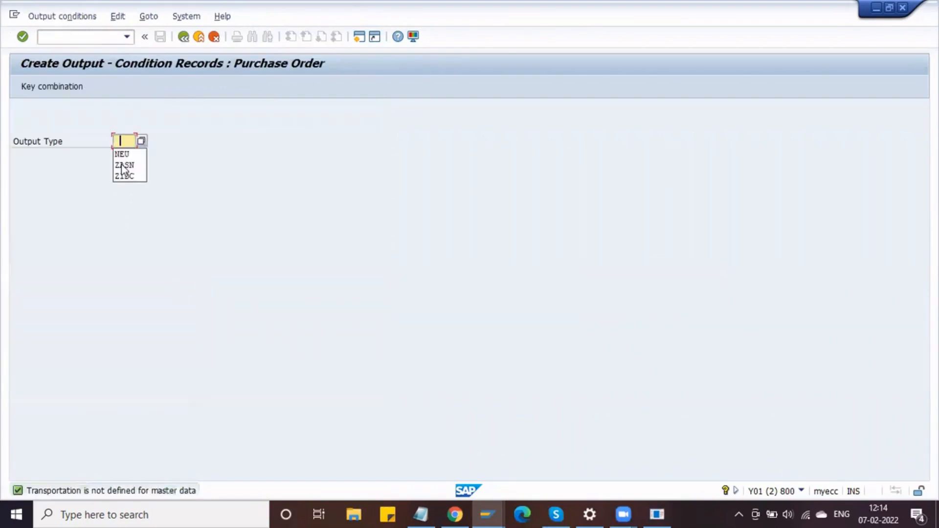
{"action": "left_click", "coordinate": [129, 154]}
{"action": "key", "text": "Return"}
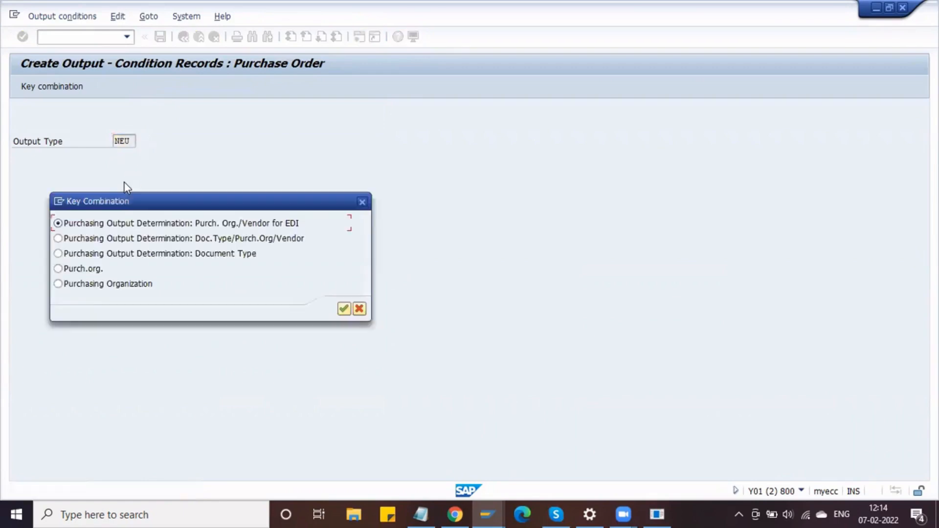
{"action": "key", "text": "Return"}
- Inspect the NEU vendor entry, then bring the Delphi purchase order window forward
{"action": "left_click", "coordinate": [59, 171]}
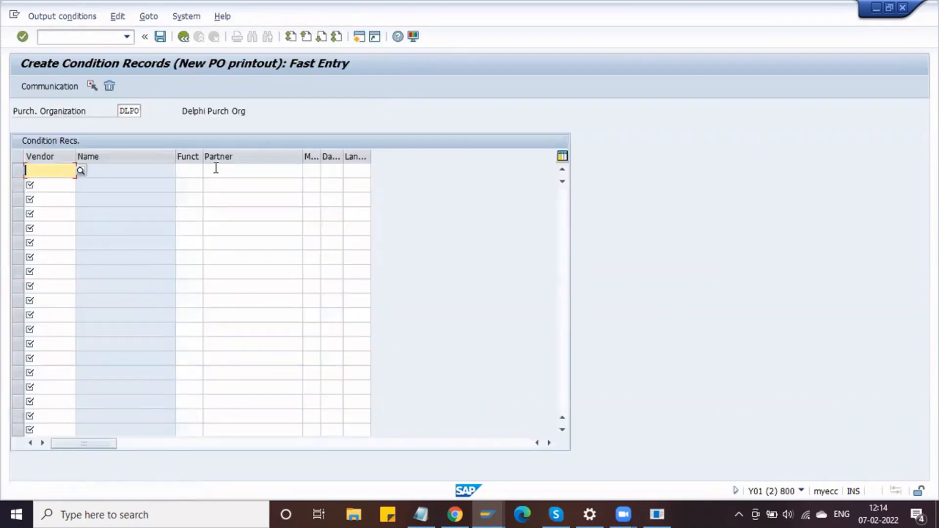
{"action": "left_click", "coordinate": [205, 171]}
{"action": "left_click", "coordinate": [188, 37]}
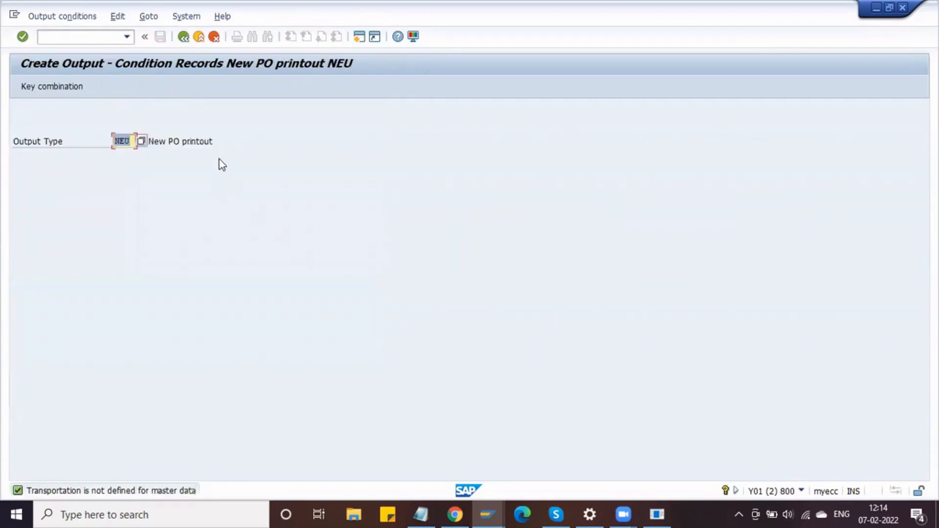
{"action": "left_click", "coordinate": [218, 146]}
{"action": "left_click", "coordinate": [102, 37]}
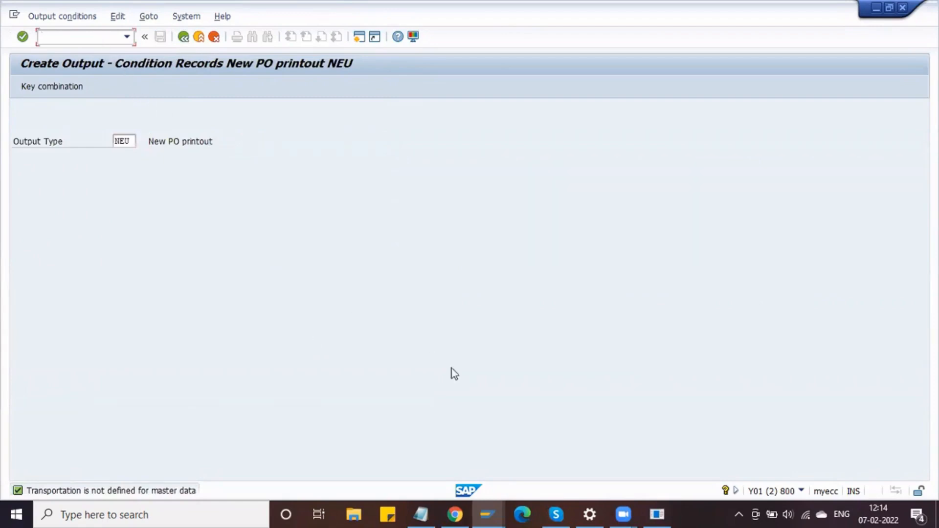
{"action": "left_click", "coordinate": [491, 513]}
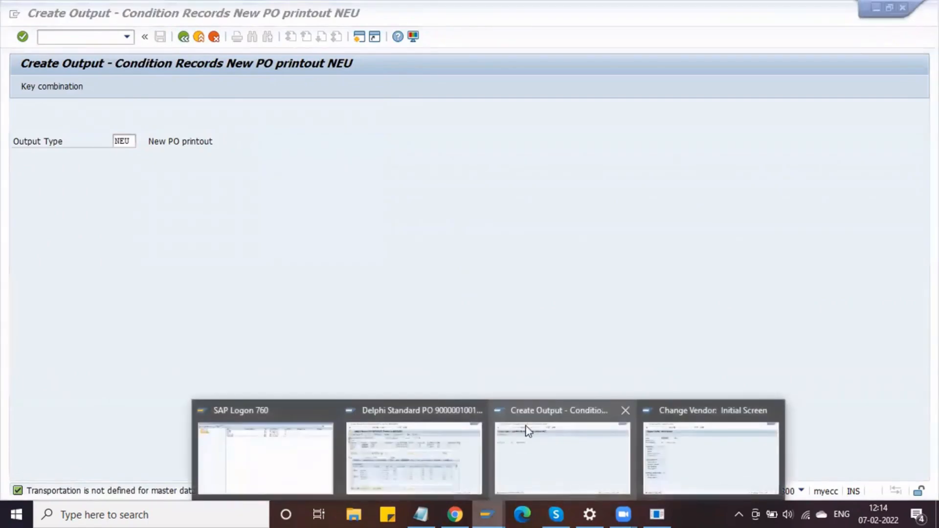
{"action": "left_click", "coordinate": [426, 439]}
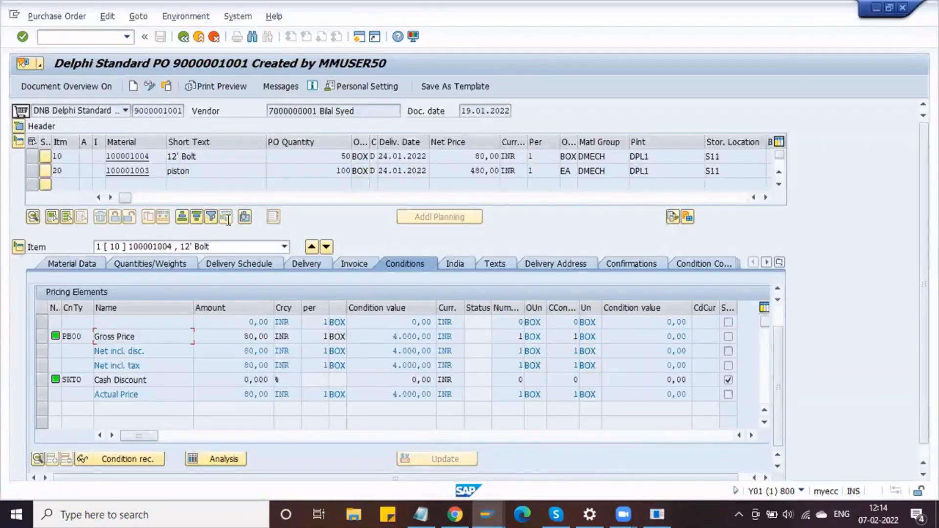
- Read row 10's Purchase Requisition reference in the PO item table, then return to Gross Price
{"action": "left_click_drag", "start_coordinate": [124, 197], "coordinate": [374, 211]}
{"action": "left_click", "coordinate": [410, 156]}
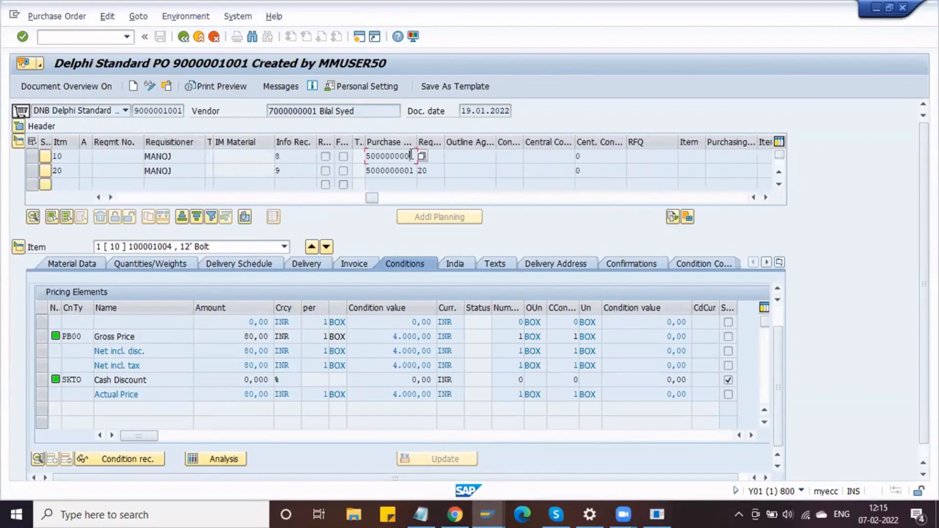
{"action": "left_click", "coordinate": [413, 156]}
{"action": "left_click", "coordinate": [144, 336]}
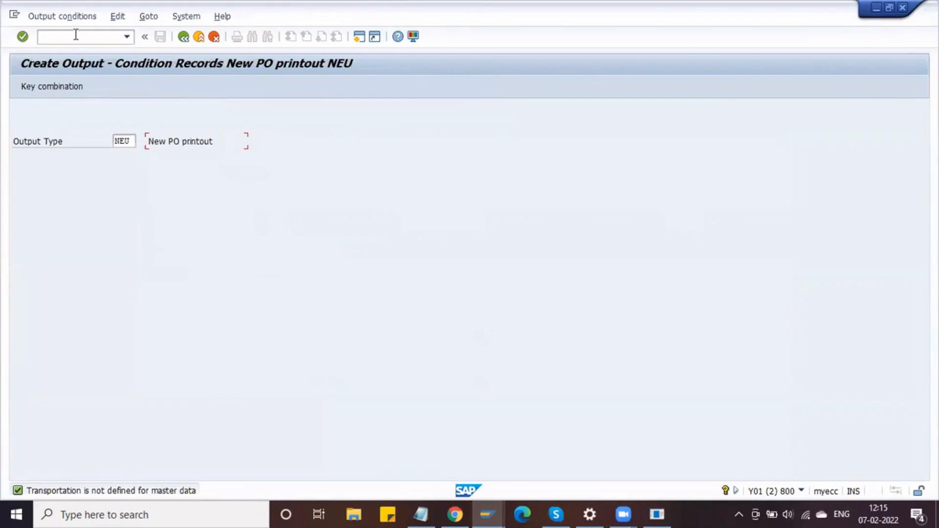
- Run /NMEK1 with condition type DB00 to list its key combinations
{"action": "left_click", "coordinate": [76, 39]}
{"action": "type", "text": "/NMEK1"}
{"action": "key", "text": "Return"}
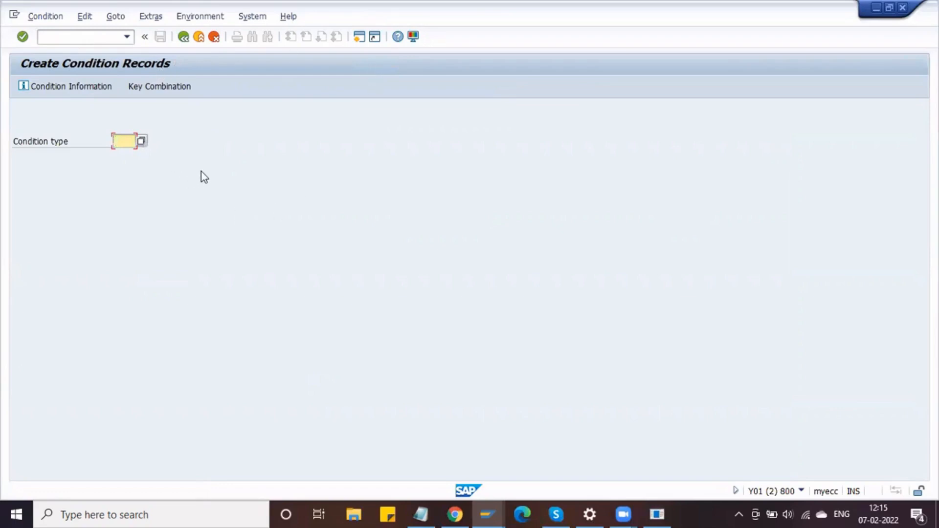
{"action": "type", "text": "DM"}
{"action": "type", "text": "00"}
{"action": "key", "text": "Left"}
{"action": "key", "text": "Left"}
{"action": "key", "text": "BackSpace"}
{"action": "type", "text": "B"}
{"action": "key", "text": "Return"}
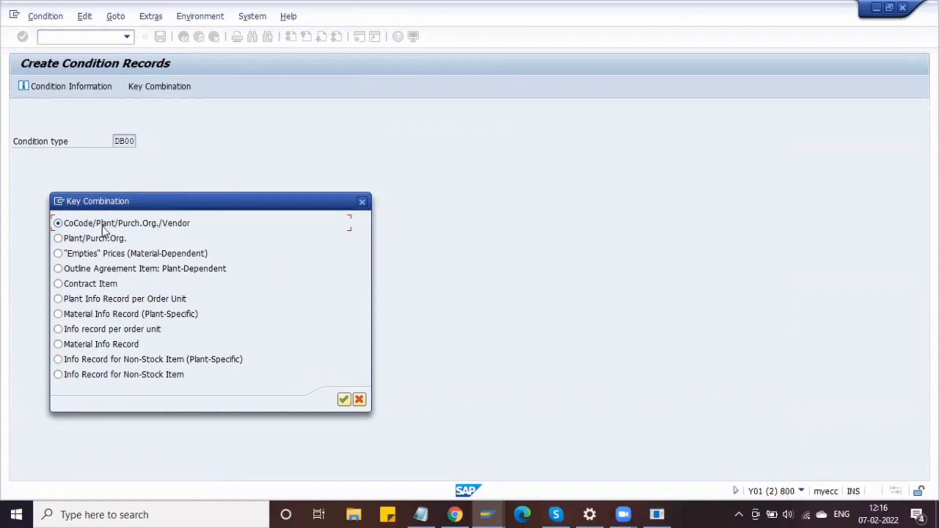
- Keep the CoCode/Plant/Purch.Org./Vendor key combination and continue to DB00 fast entry
{"action": "left_click", "coordinate": [342, 398]}
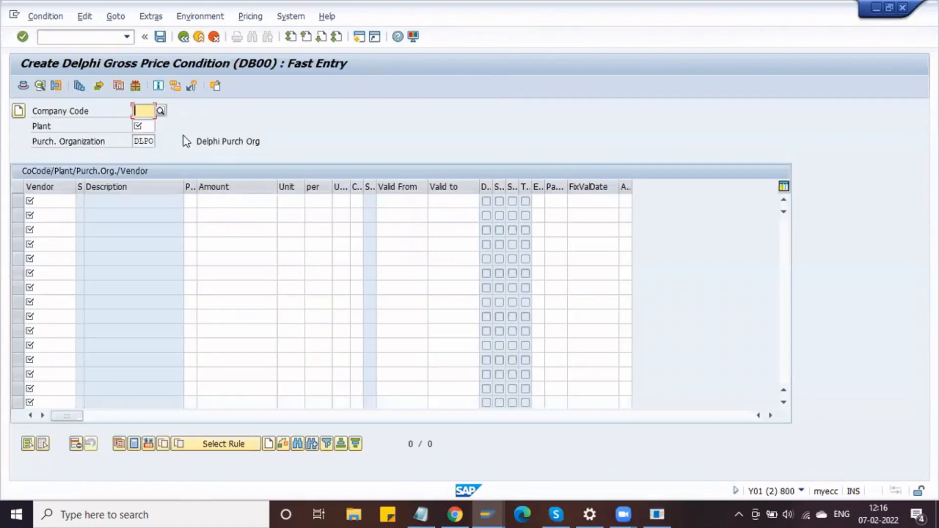
- Enter company code DMOT and plant DPL1 in the DB00 fast entry screen
{"action": "type", "text": "DMOT"}
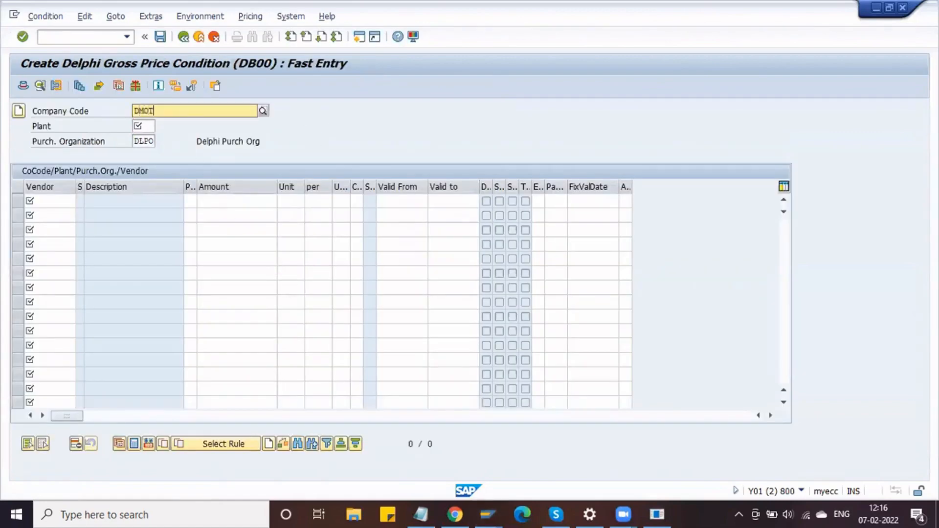
{"action": "key", "text": "Tab"}
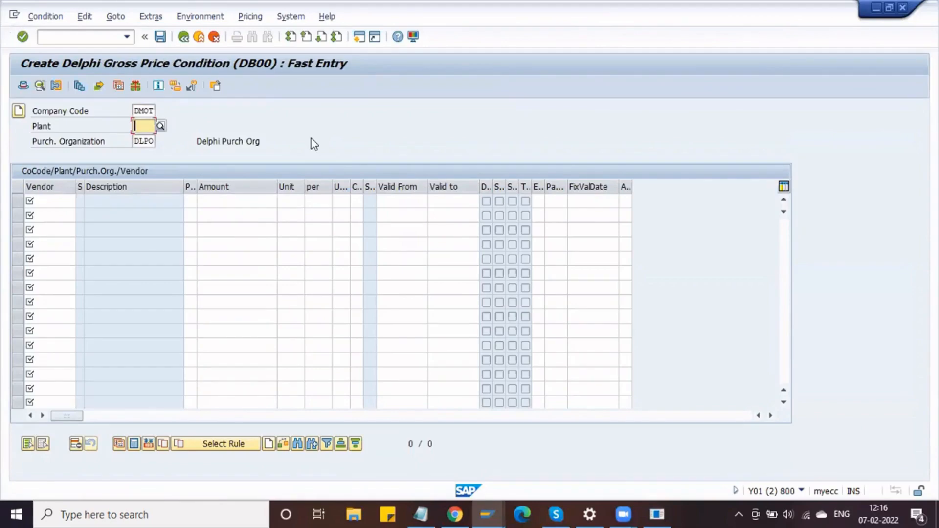
{"action": "type", "text": "DPL1"}
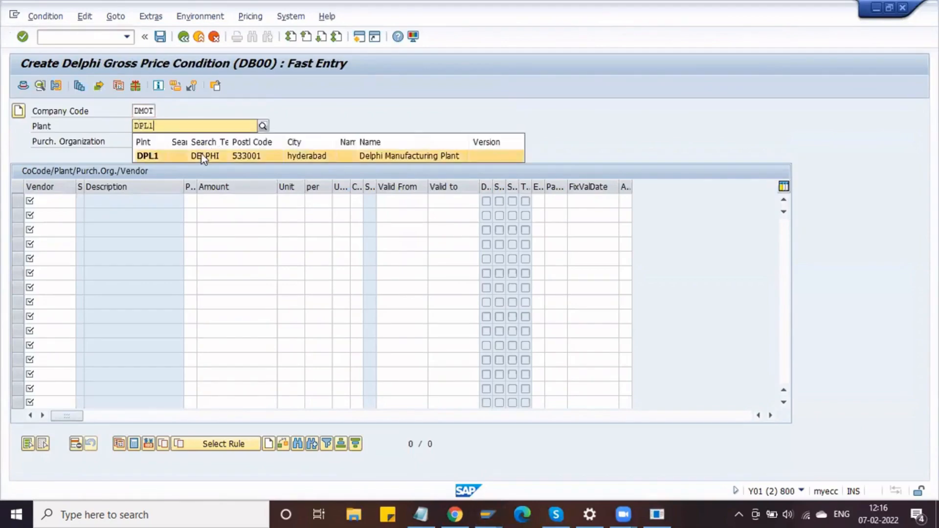
{"action": "left_click", "coordinate": [203, 157]}
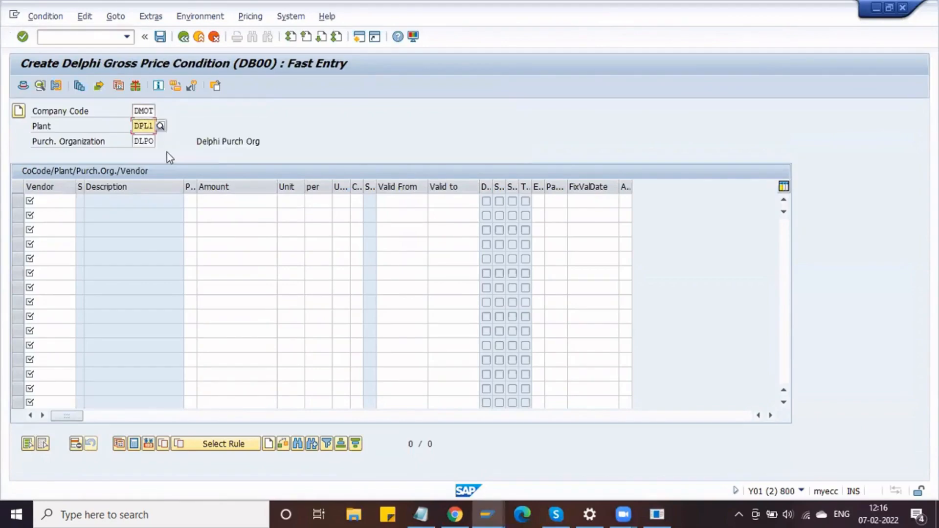
- Copy the vendor number from the Delphi purchase order into the first price row
{"action": "left_click", "coordinate": [71, 204]}
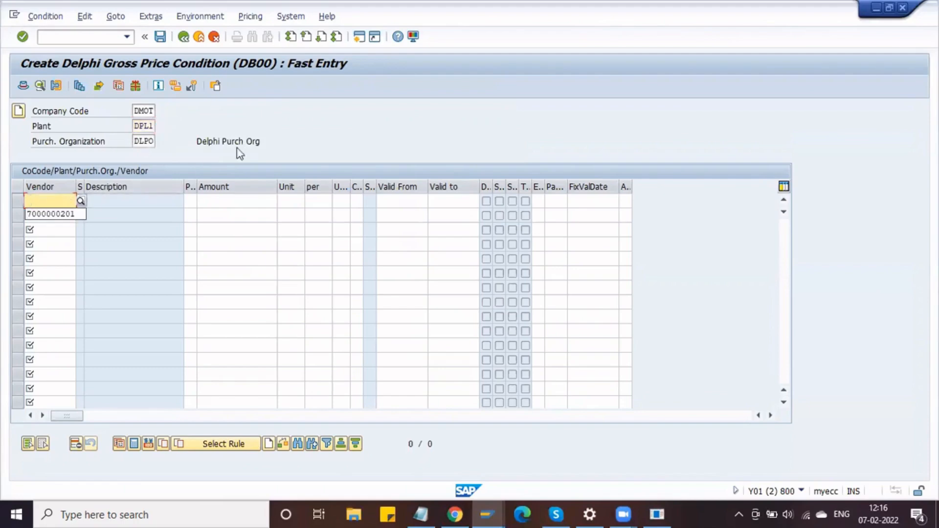
{"action": "key", "text": "alt+Tab"}
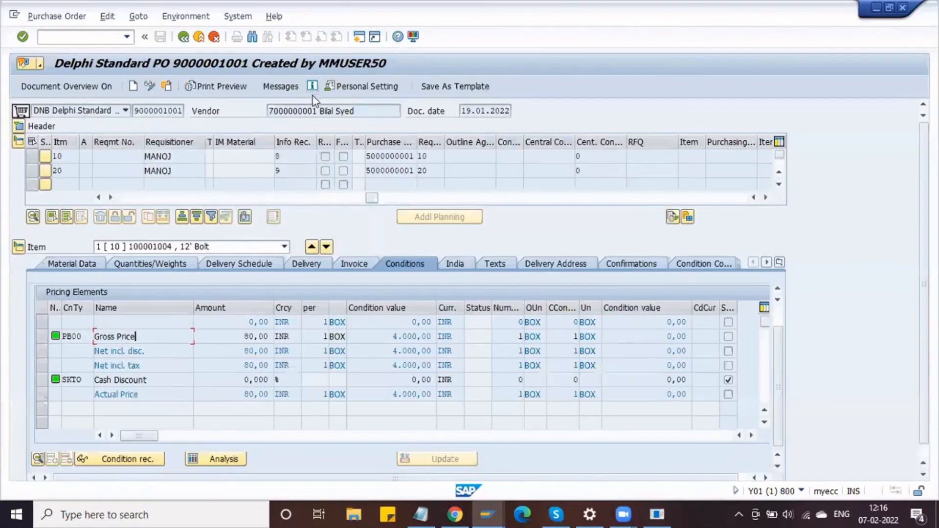
{"action": "left_click_drag", "start_coordinate": [313, 111], "coordinate": [428, 111]}
{"action": "left_click_drag", "start_coordinate": [319, 110], "coordinate": [259, 111]}
{"action": "key", "text": "ctrl+c"}
{"action": "key", "text": "alt+Tab"}
{"action": "type", "text": "7000000"}
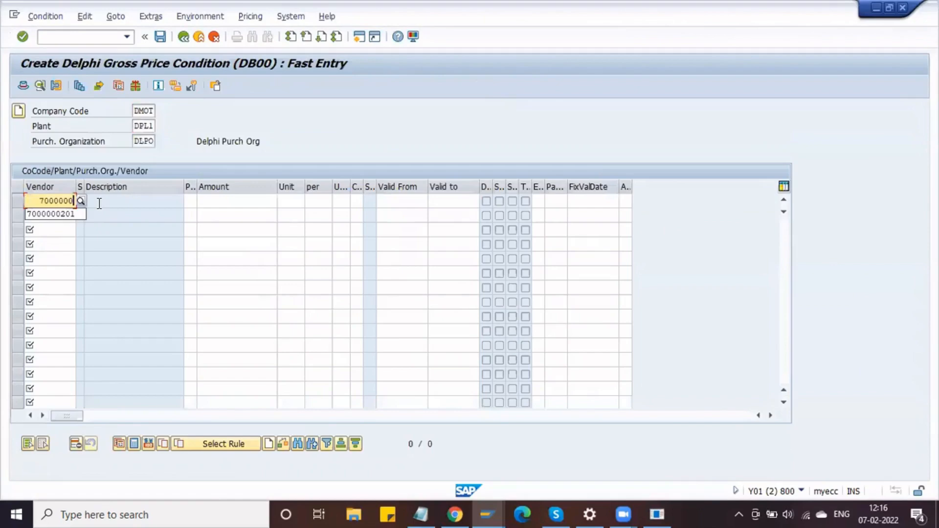
{"action": "left_click", "coordinate": [38, 199]}
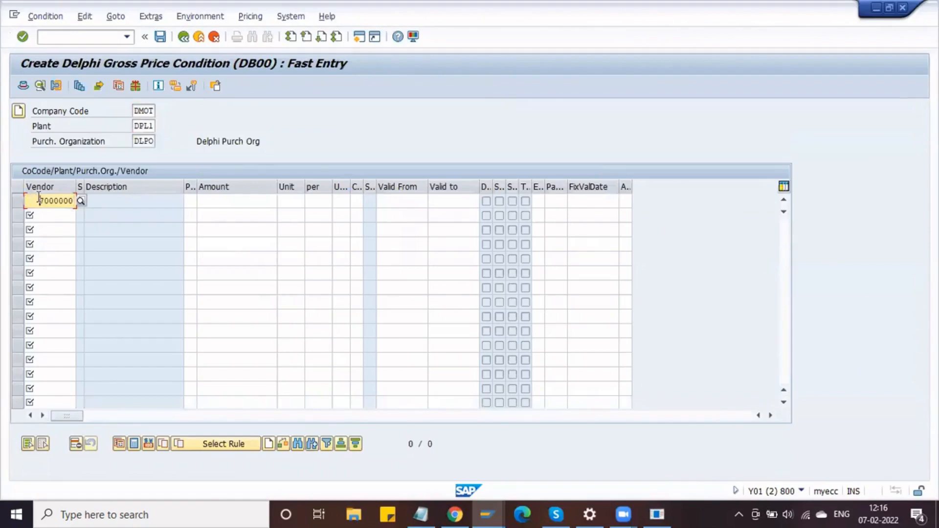
{"action": "key", "text": "Return"}
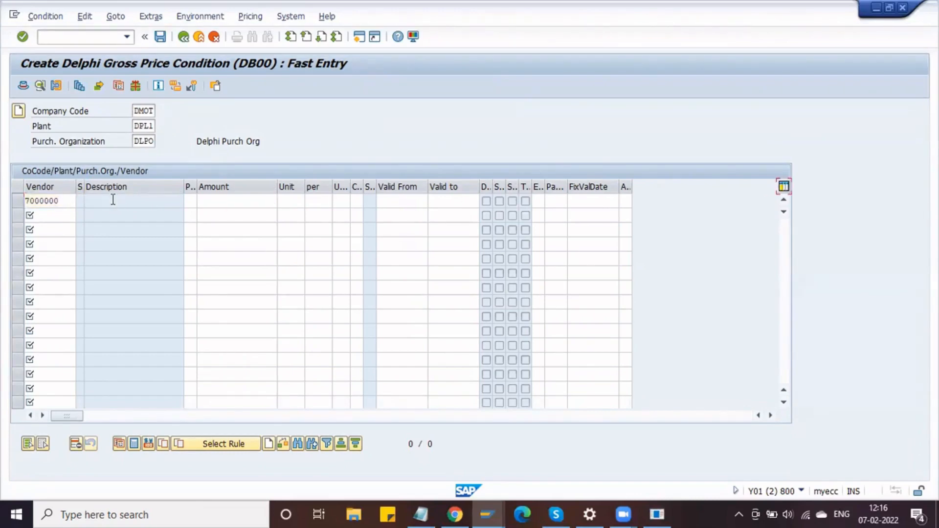
- Correct the first row to the PO's full vendor number and validate the row
{"action": "key", "text": "alt+Tab"}
{"action": "left_click_drag", "start_coordinate": [269, 111], "coordinate": [317, 109]}
{"action": "left_click", "coordinate": [315, 109]}
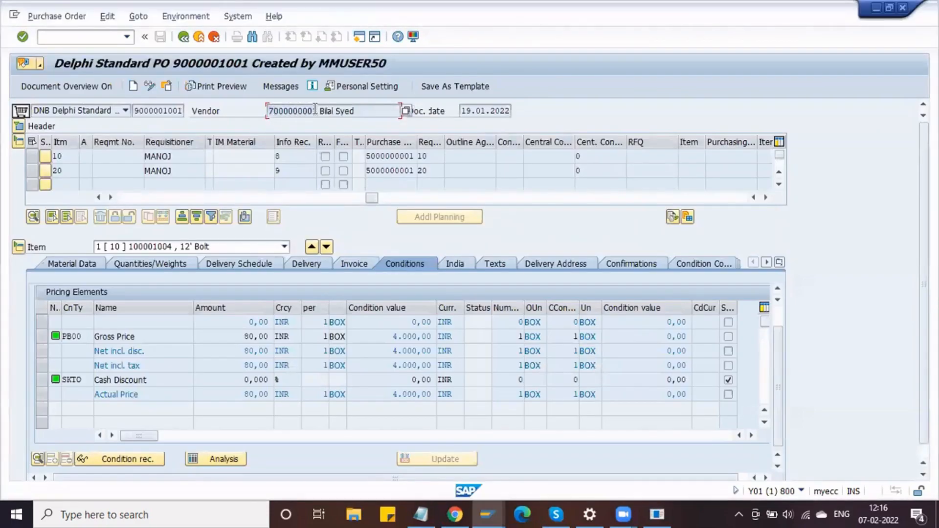
{"action": "key", "text": "alt+Tab"}
{"action": "key", "text": "shift+Tab"}
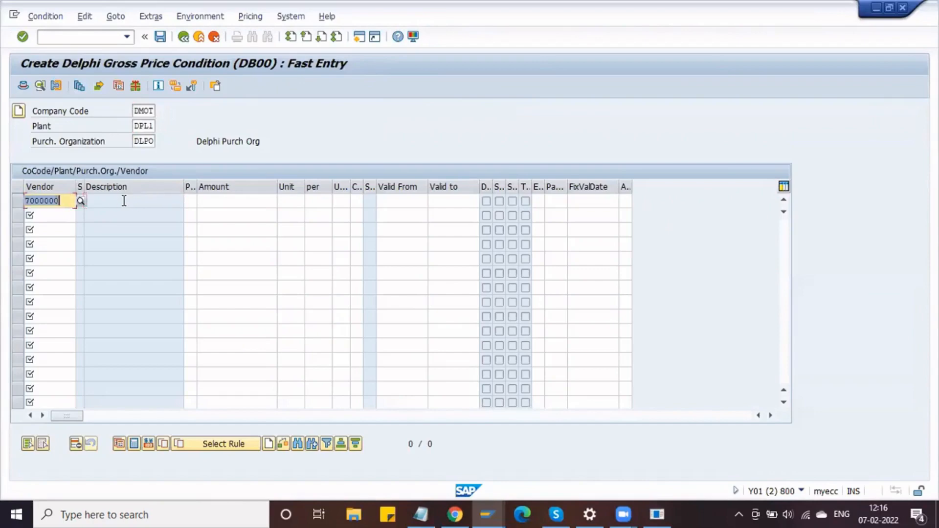
{"action": "type", "text": "7000000001"}
{"action": "key", "text": "Tab"}
{"action": "key", "text": "Tab"}
{"action": "key", "text": "Tab"}
{"action": "key", "text": "Return"}
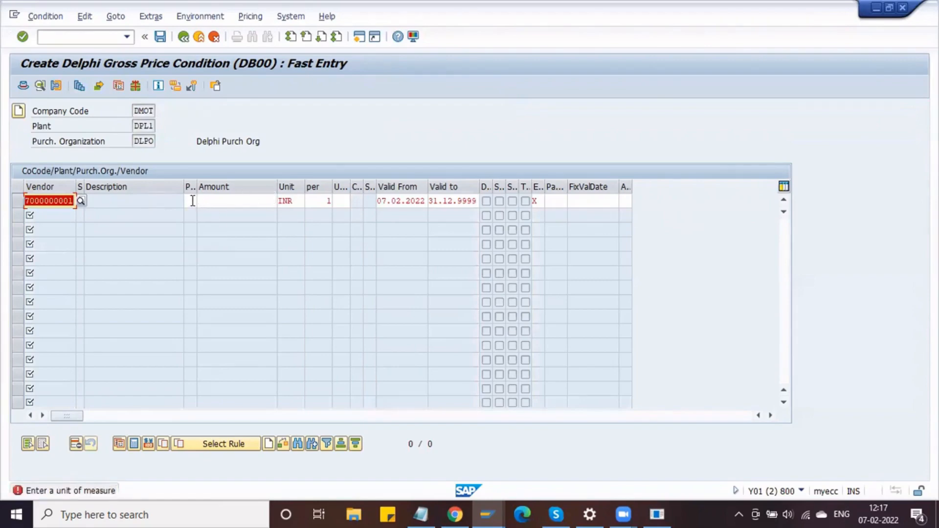
- Fill in unit EA for the row and check the price amount and INR currency
{"action": "left_click", "coordinate": [340, 200]}
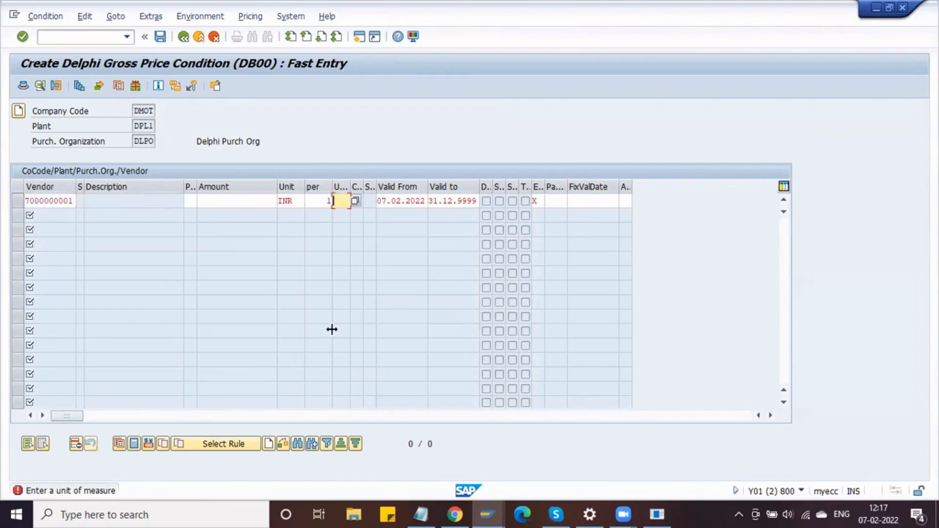
{"action": "key", "text": "Return"}
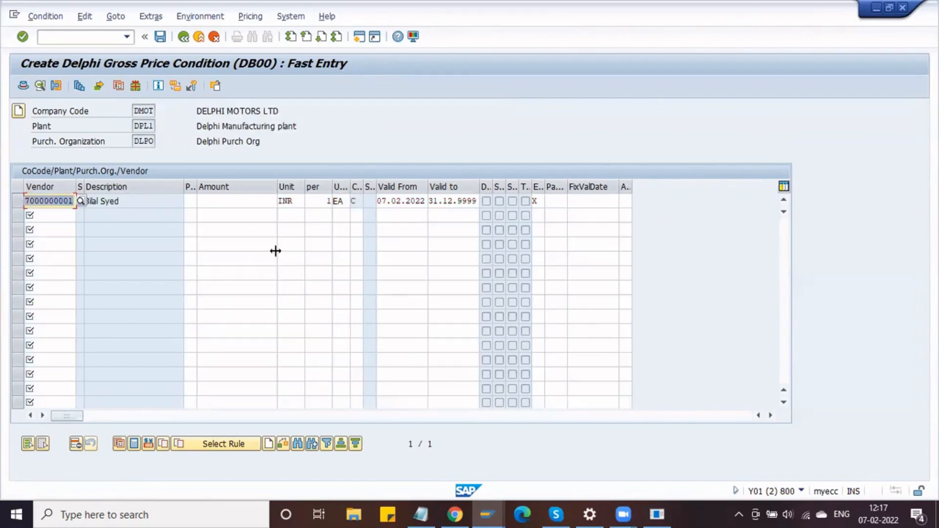
{"action": "left_click", "coordinate": [256, 202]}
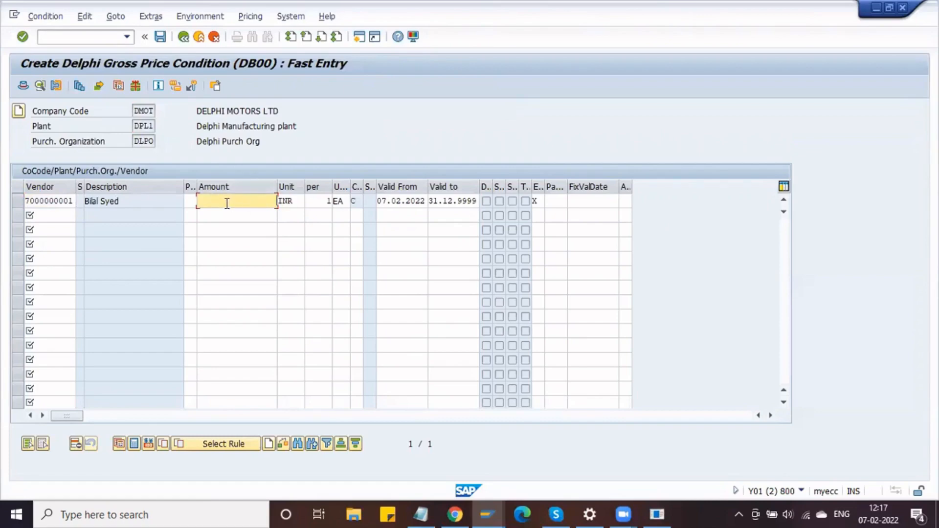
{"action": "left_click", "coordinate": [164, 200]}
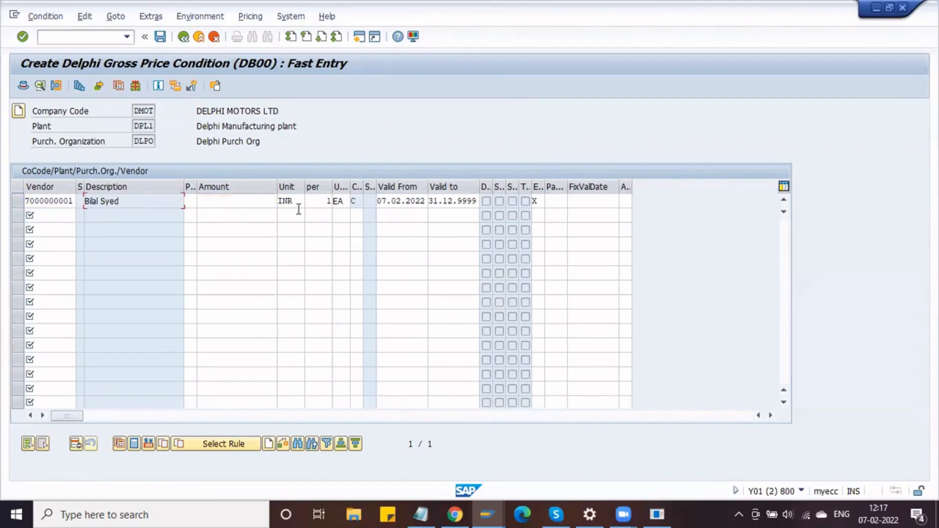
{"action": "left_click", "coordinate": [283, 199]}
{"action": "left_click", "coordinate": [151, 201]}
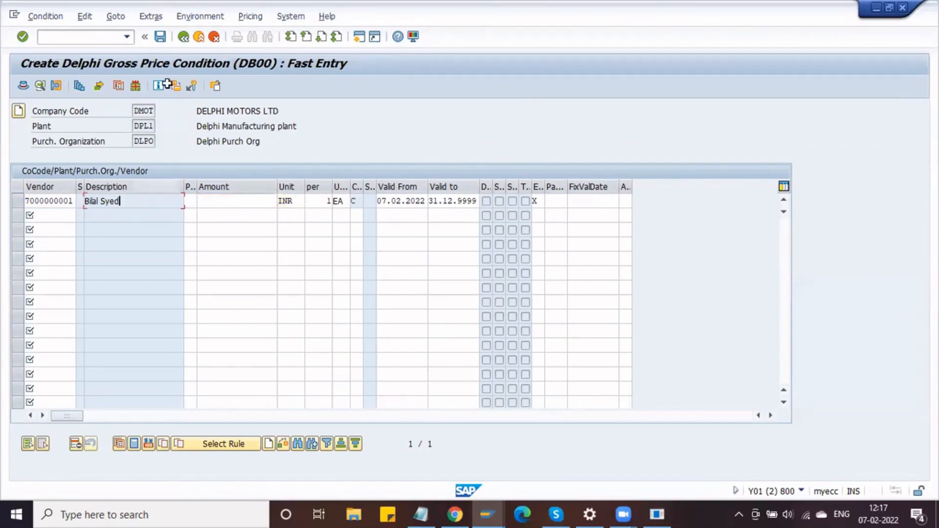
- Exit the price entry without saving and return to Create Condition Records
{"action": "left_click", "coordinate": [184, 37]}
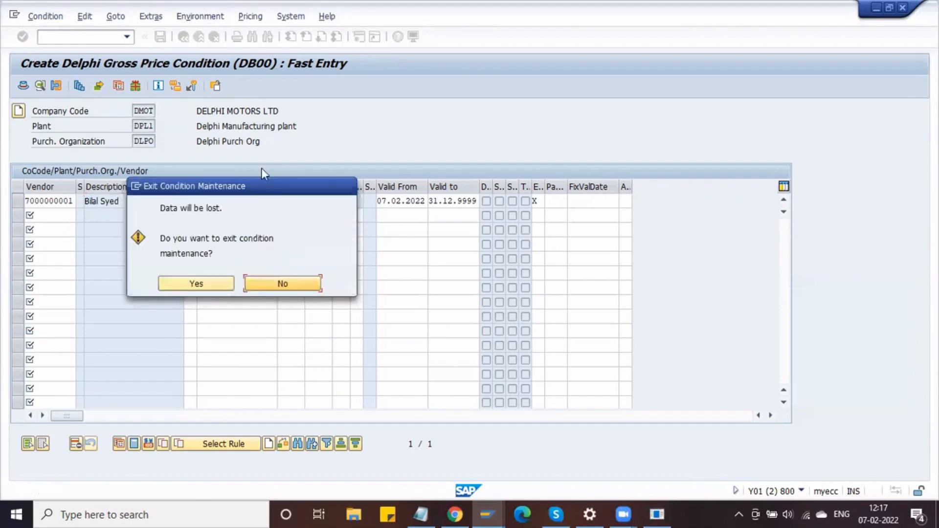
{"action": "left_click", "coordinate": [224, 282]}
{"action": "key", "text": "Return"}
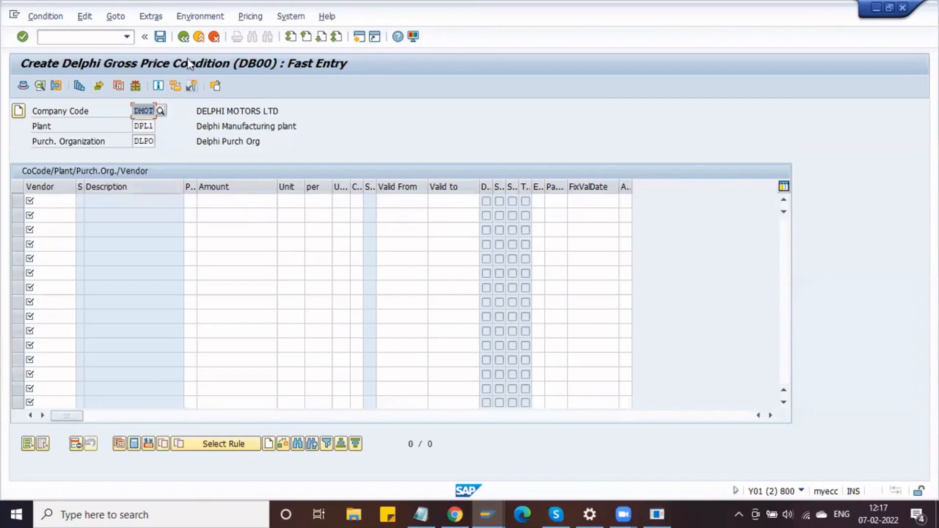
{"action": "left_click", "coordinate": [183, 37]}
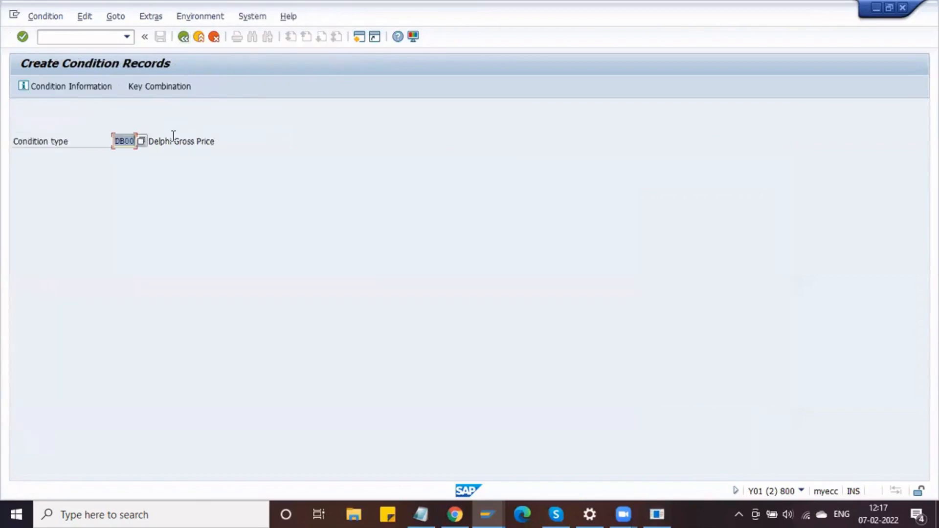
- Choose the Material Info Record key combination for DB00
{"action": "left_click", "coordinate": [159, 88]}
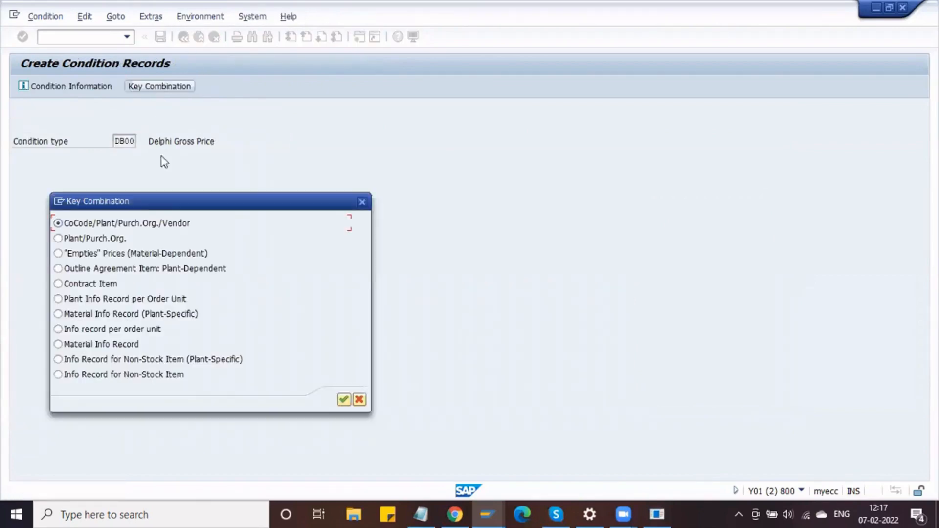
{"action": "left_click", "coordinate": [151, 271]}
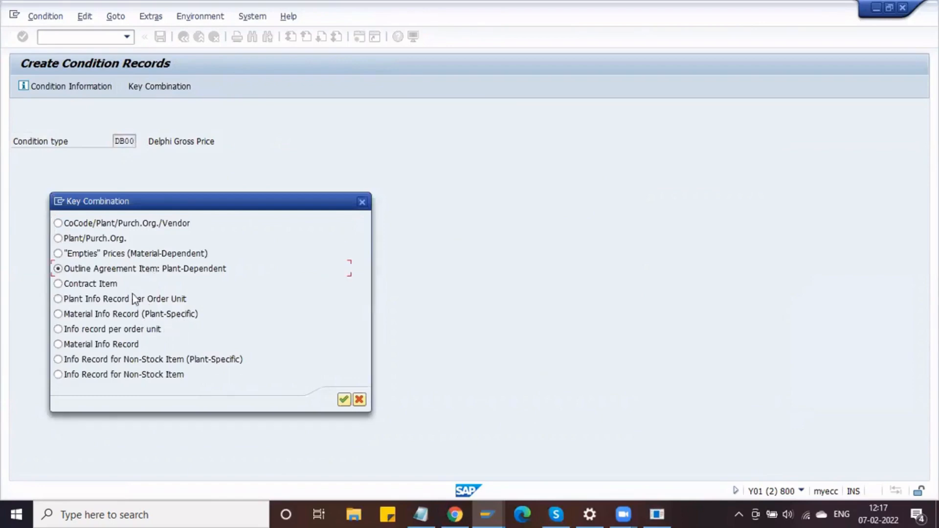
{"action": "left_click", "coordinate": [118, 345]}
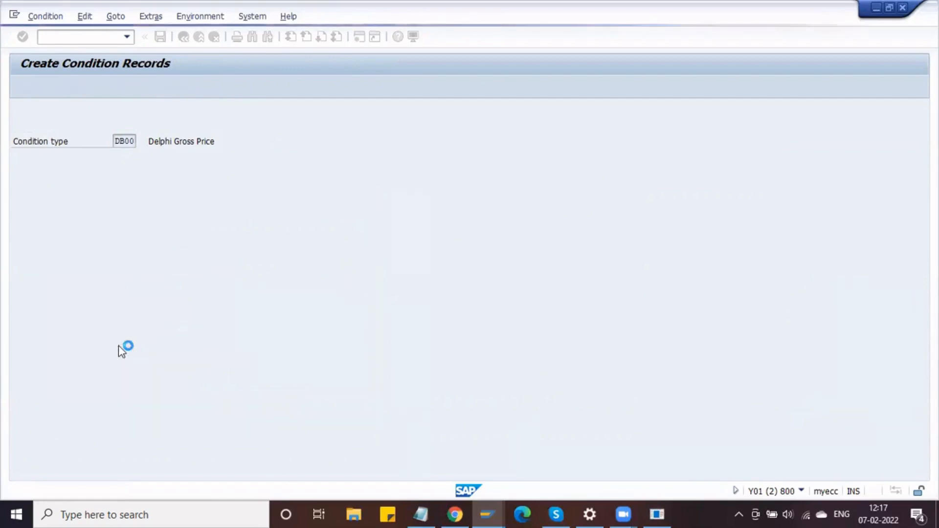
{"action": "key", "text": "Return"}
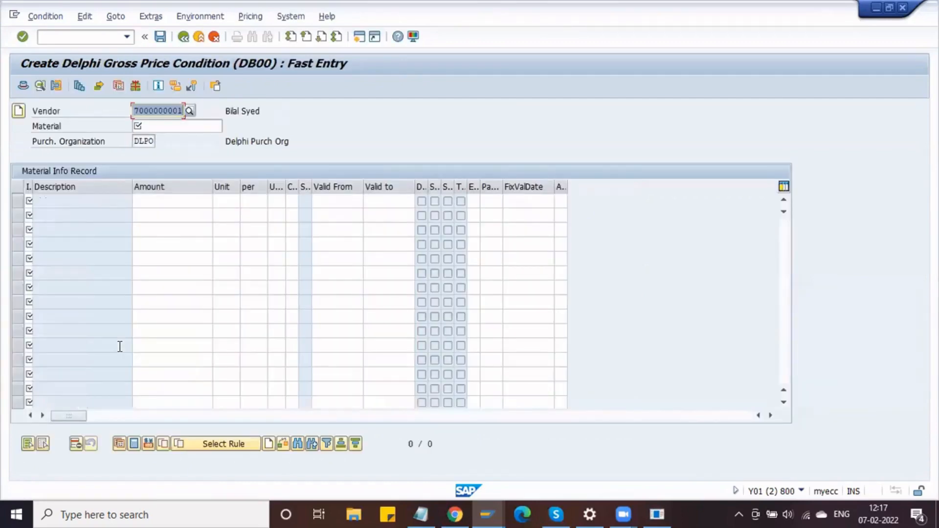
- Paste material 100001004 from PO item 10, then go back to the condition type screen
{"action": "left_click", "coordinate": [157, 125]}
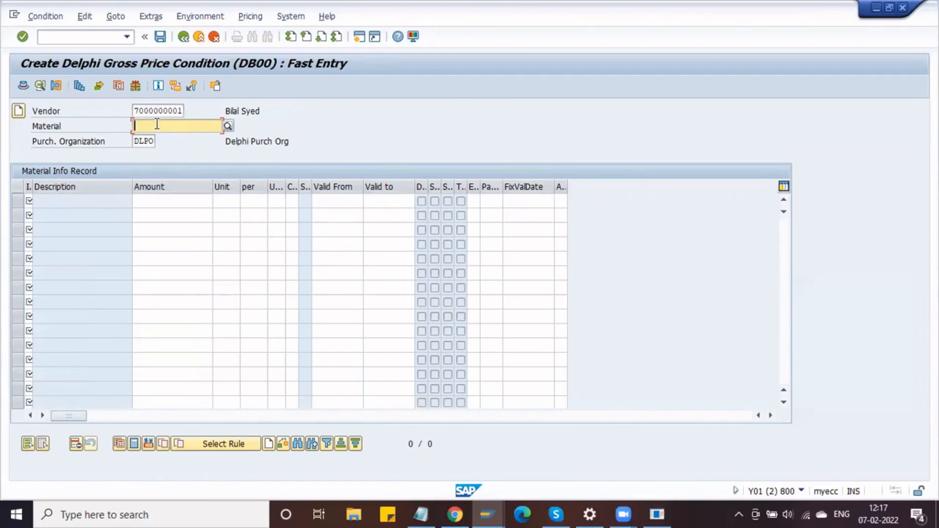
{"action": "key", "text": "alt+Tab"}
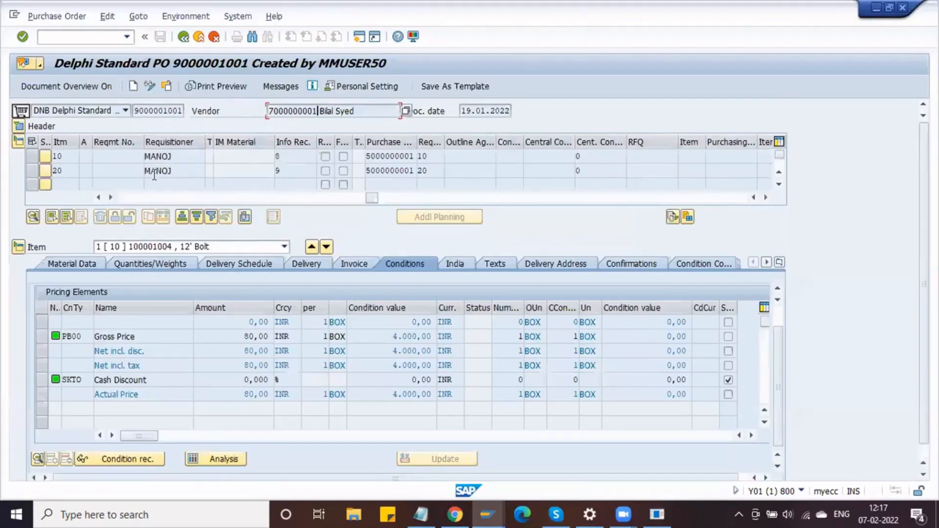
{"action": "left_click", "coordinate": [143, 200]}
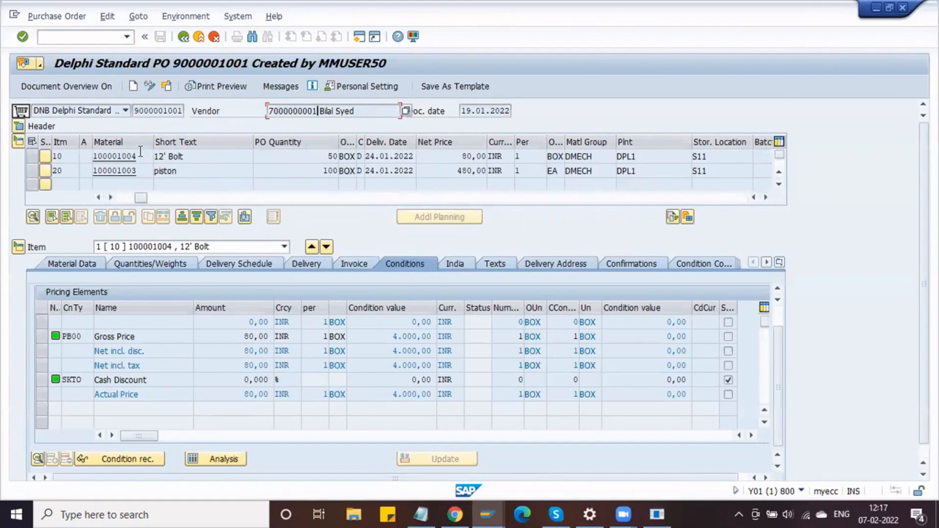
{"action": "left_click_drag", "start_coordinate": [140, 156], "coordinate": [92, 156]}
{"action": "key", "text": "ctrl+c"}
{"action": "left_click", "coordinate": [85, 157]}
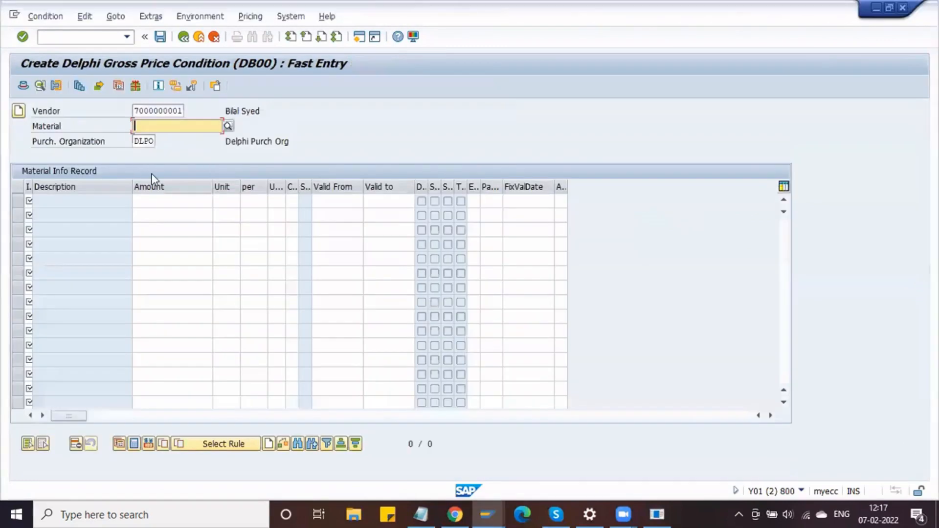
{"action": "key", "text": "ctrl+v"}
{"action": "left_click", "coordinate": [184, 37]}
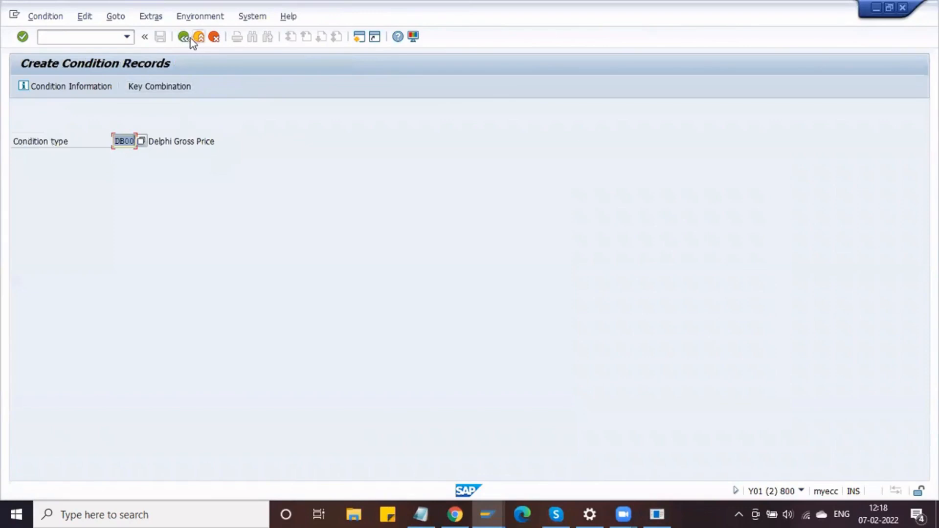
- Close the Change Vendor session and run /NOLME to reach the customizing project screen
{"action": "left_click", "coordinate": [486, 506]}
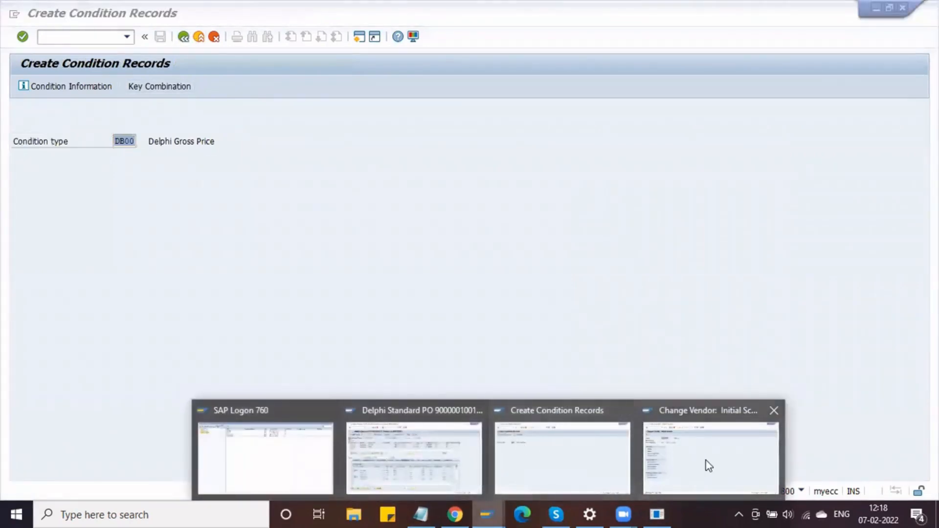
{"action": "left_click", "coordinate": [773, 410]}
{"action": "left_click", "coordinate": [691, 428]}
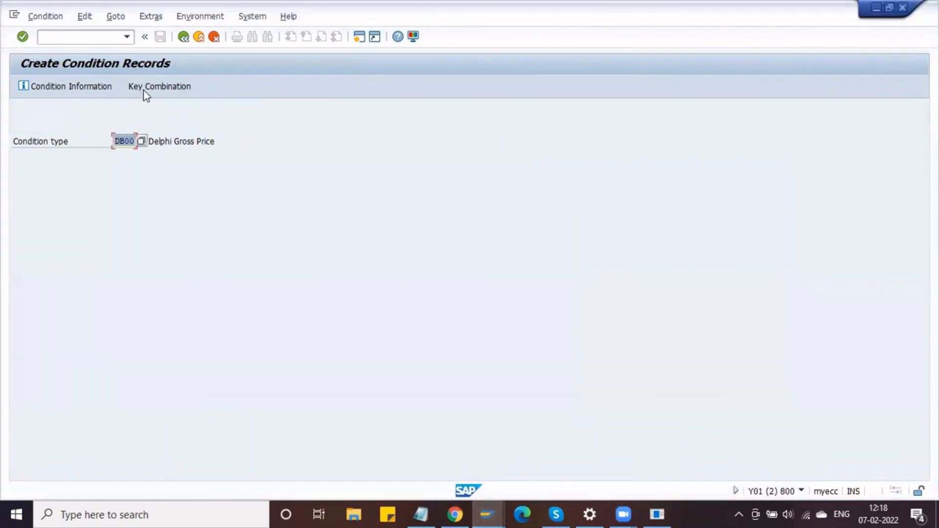
{"action": "left_click", "coordinate": [101, 36]}
{"action": "type", "text": "/"}
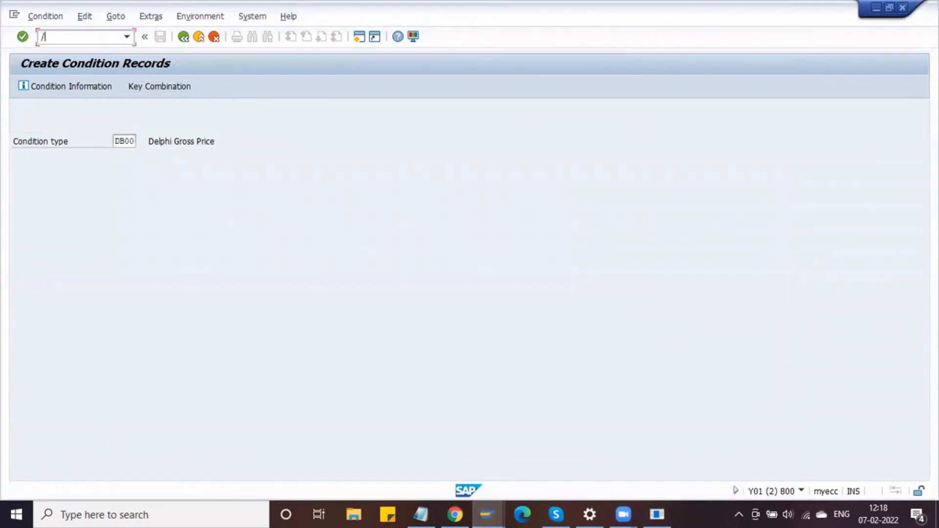
{"action": "type", "text": "NOLME"}
{"action": "key", "text": "Return"}
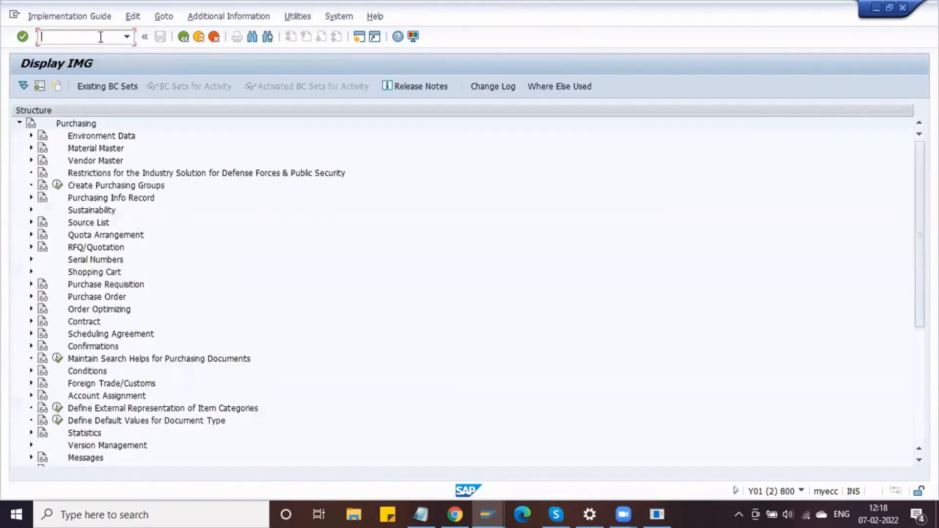
{"action": "type", "text": "/NSPRO"}
{"action": "key", "text": "Return"}
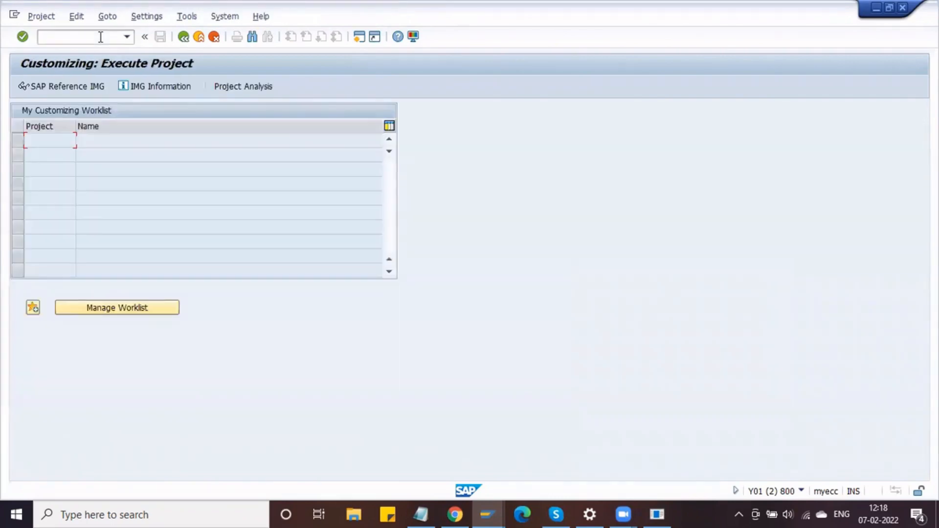
- In the Reference IMG, run Maintain Condition Table under Purchasing > Conditions and choose Create
{"action": "left_click", "coordinate": [54, 85]}
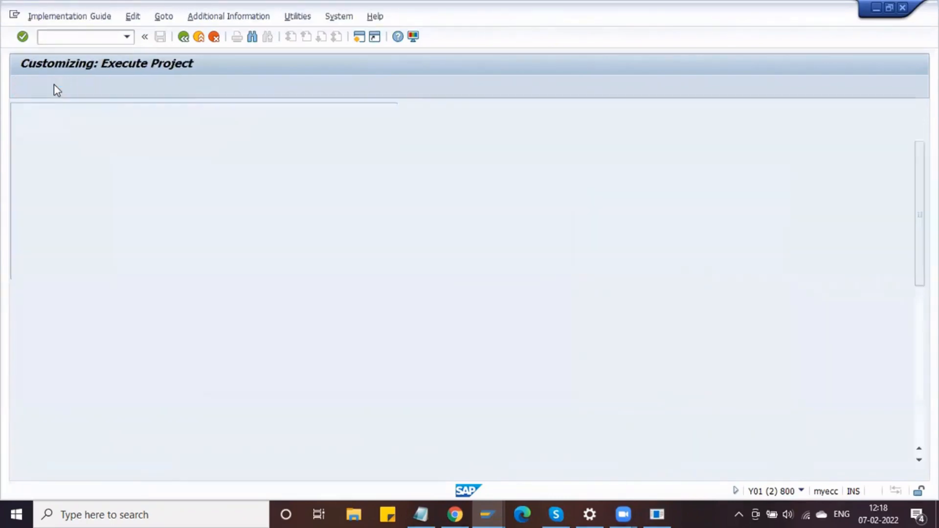
{"action": "scroll", "coordinate": [99, 297], "scroll_direction": "down", "scroll_amount": 2}
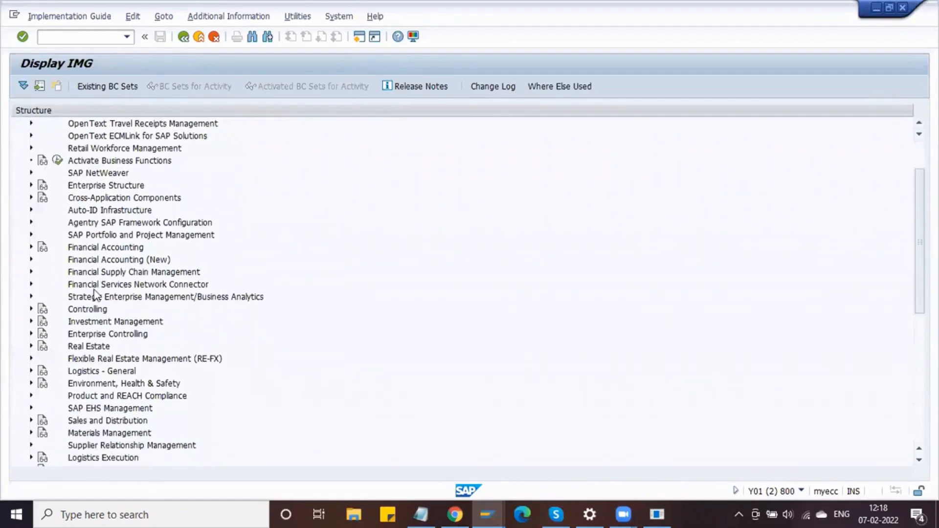
{"action": "scroll", "coordinate": [100, 289], "scroll_direction": "down", "scroll_amount": 3}
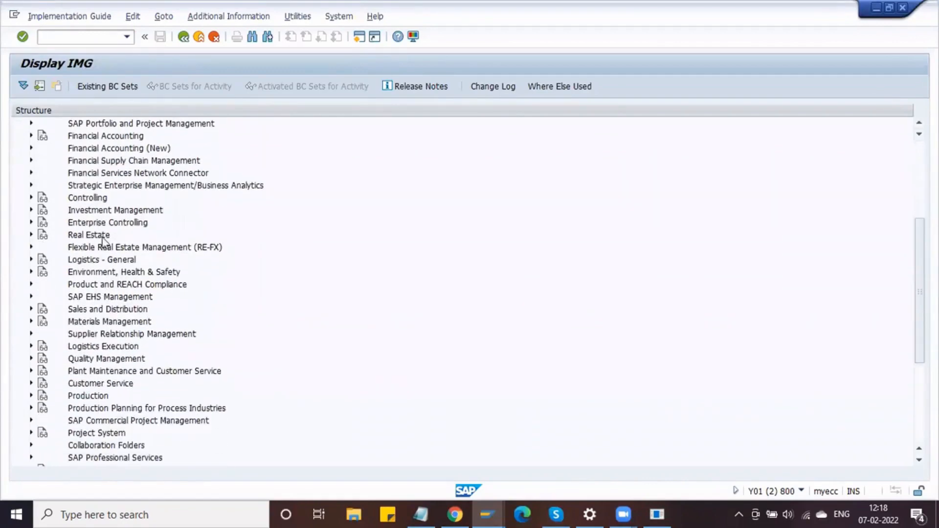
{"action": "scroll", "coordinate": [99, 264], "scroll_direction": "down", "scroll_amount": 2}
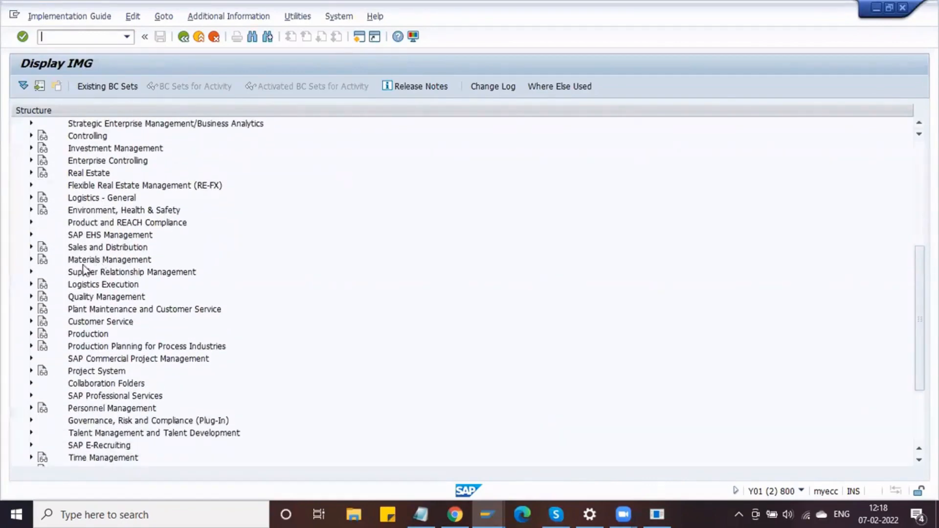
{"action": "left_click", "coordinate": [31, 259]}
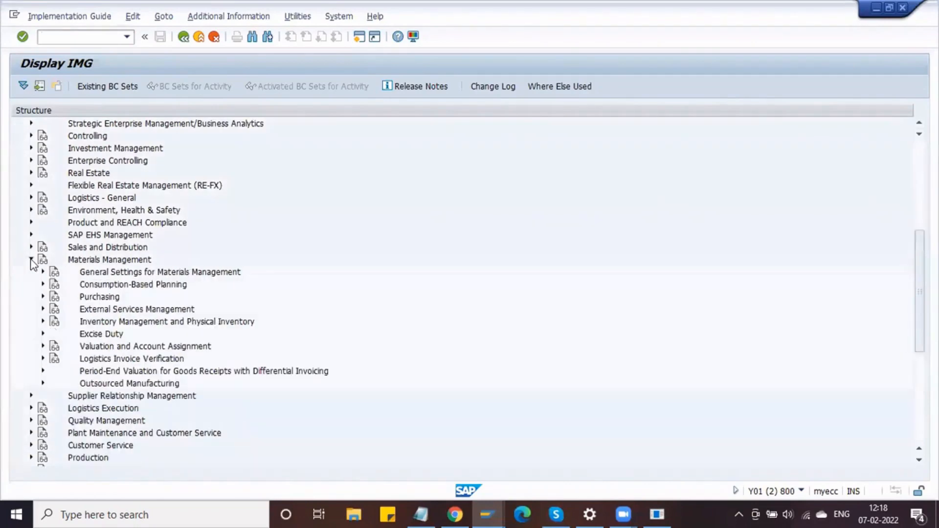
{"action": "left_click", "coordinate": [43, 297]}
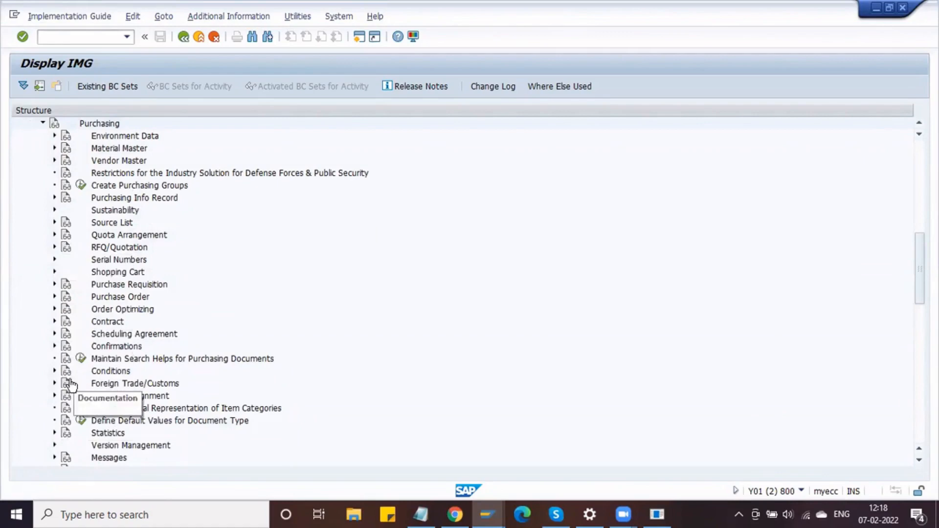
{"action": "left_click", "coordinate": [55, 372]}
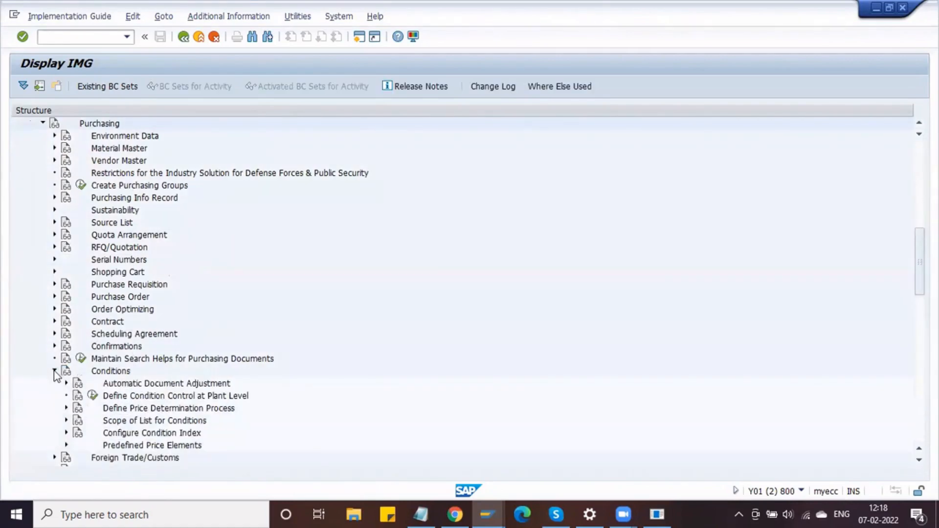
{"action": "left_click", "coordinate": [66, 408]}
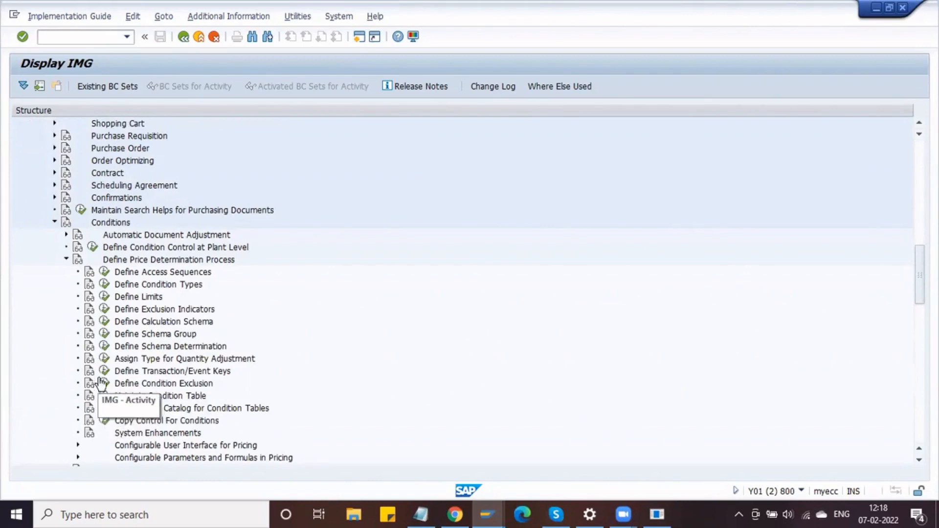
{"action": "left_click", "coordinate": [104, 395]}
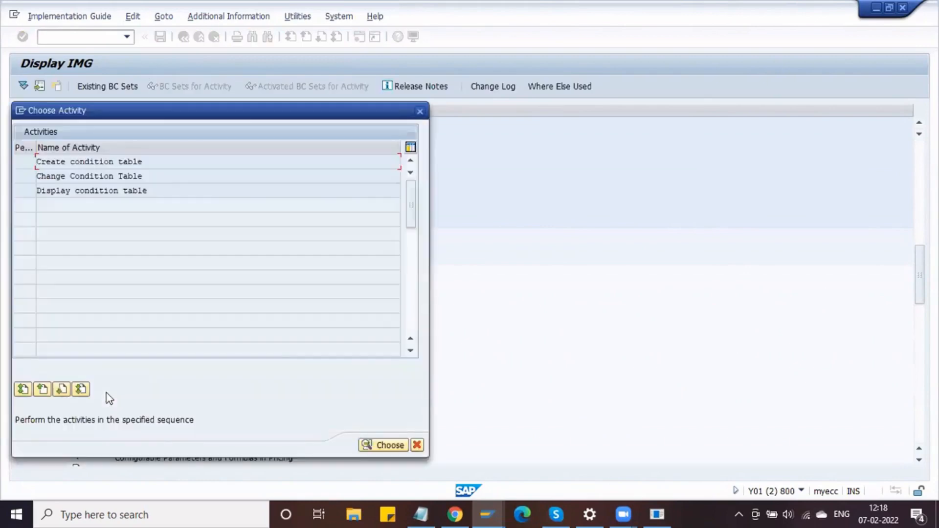
{"action": "double_click", "coordinate": [150, 162]}
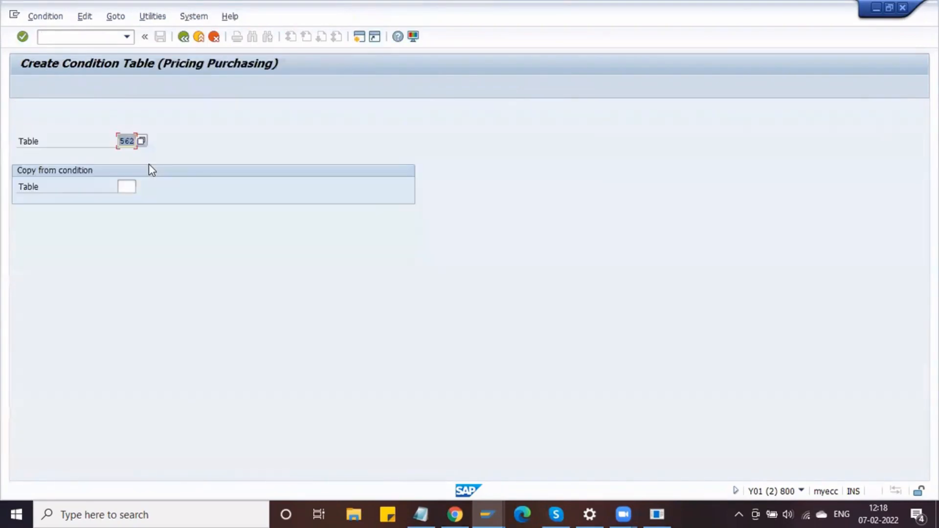
- Lay out condition table 563 with Material, Plant and Vendor as key fields
{"action": "type", "text": "56"}
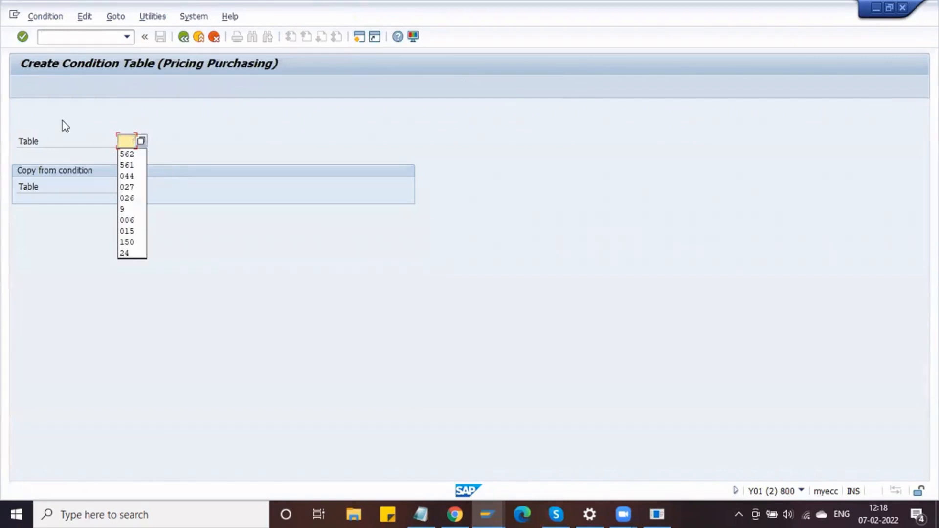
{"action": "type", "text": "3"}
{"action": "key", "text": "Return"}
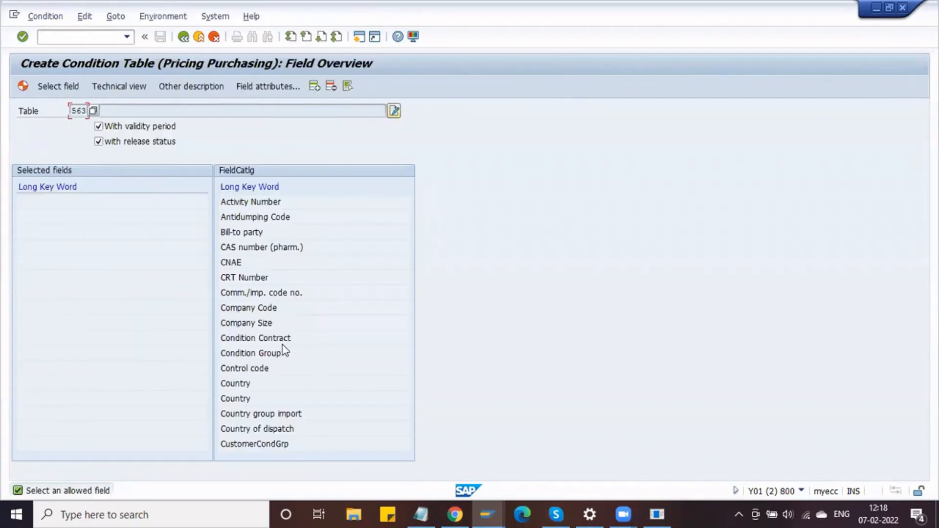
{"action": "left_click", "coordinate": [320, 36]}
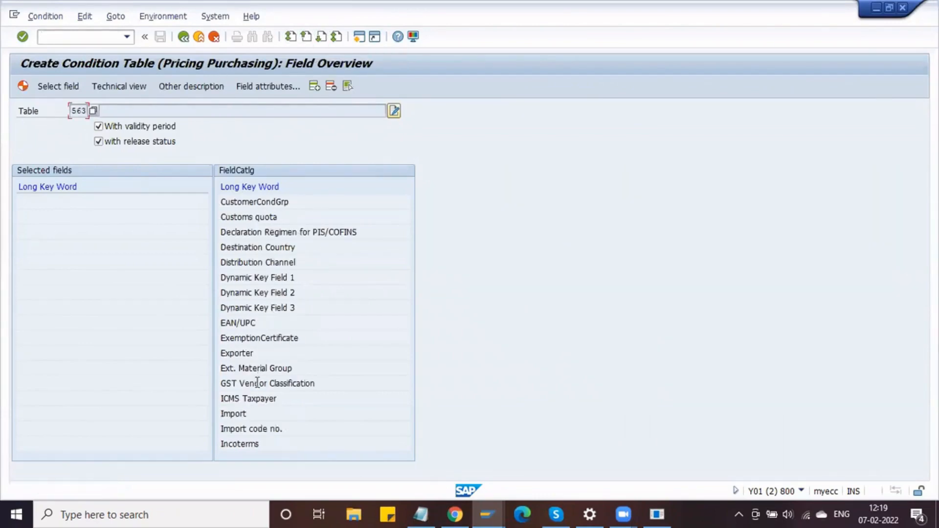
{"action": "left_click", "coordinate": [321, 36]}
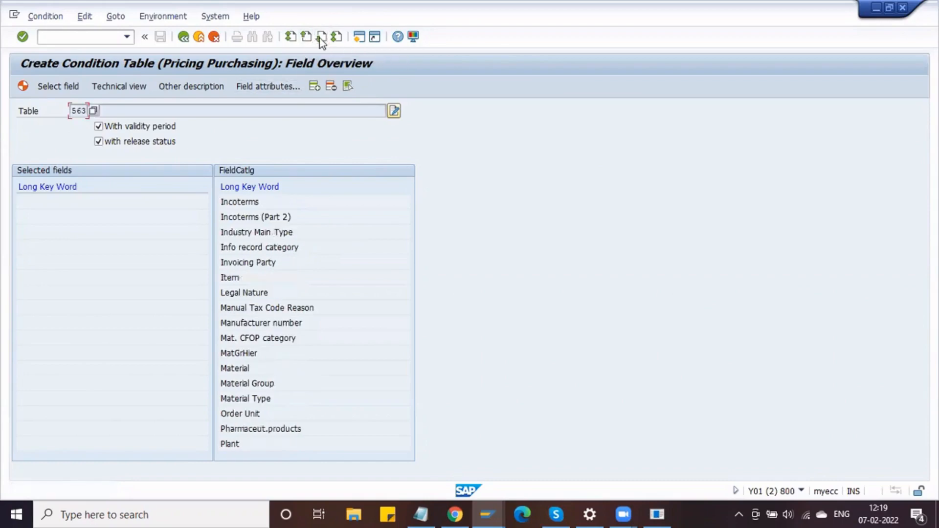
{"action": "double_click", "coordinate": [254, 367]}
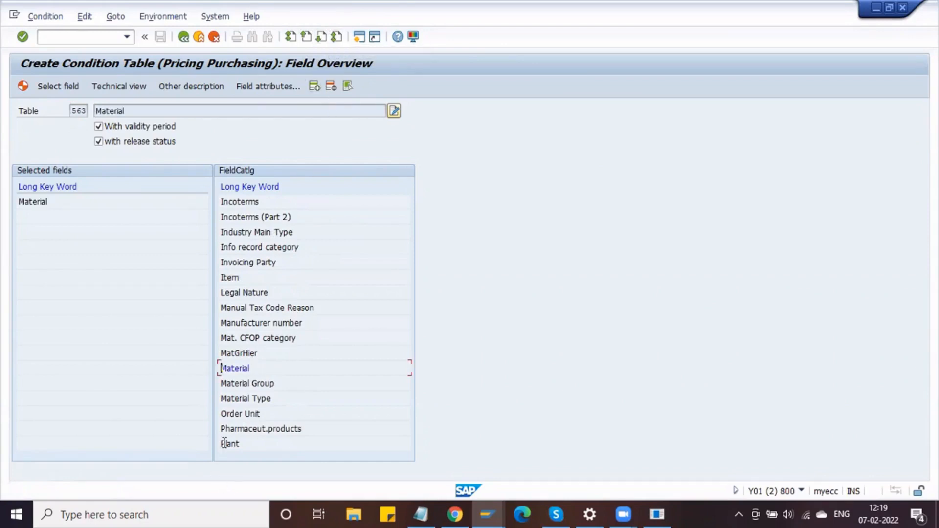
{"action": "double_click", "coordinate": [236, 443]}
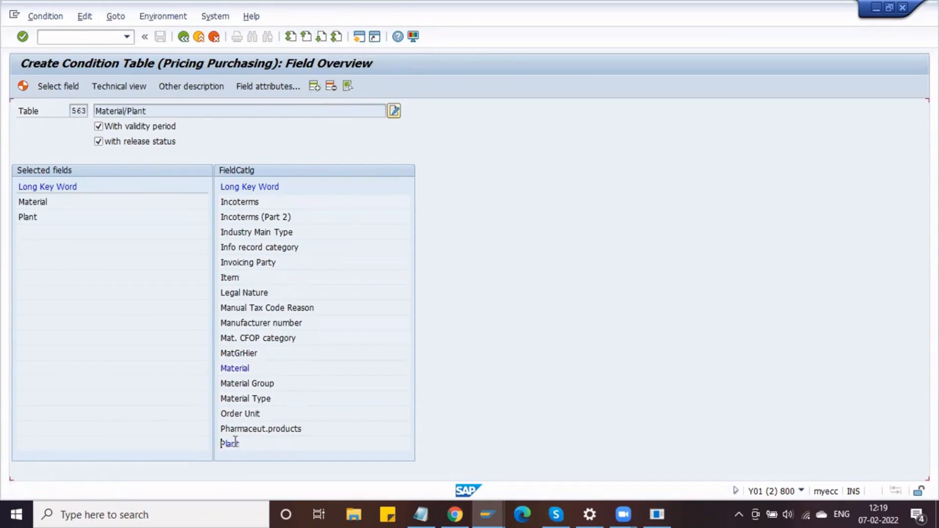
{"action": "left_click", "coordinate": [325, 39]}
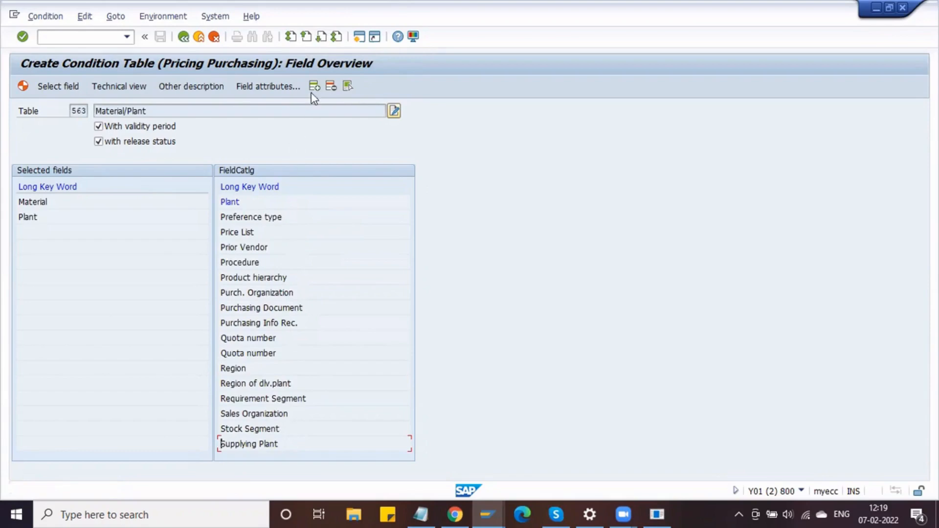
{"action": "left_click", "coordinate": [322, 37]}
{"action": "left_click", "coordinate": [322, 37]}
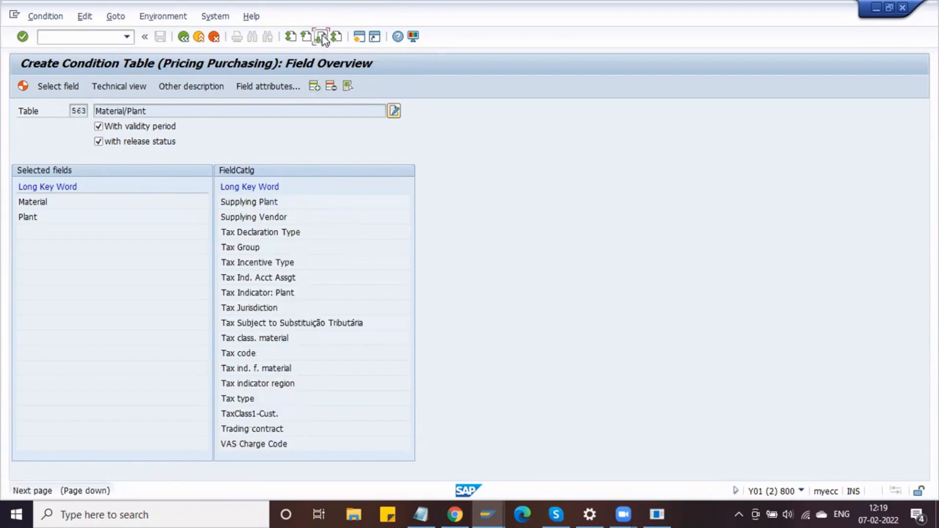
{"action": "double_click", "coordinate": [234, 233]}
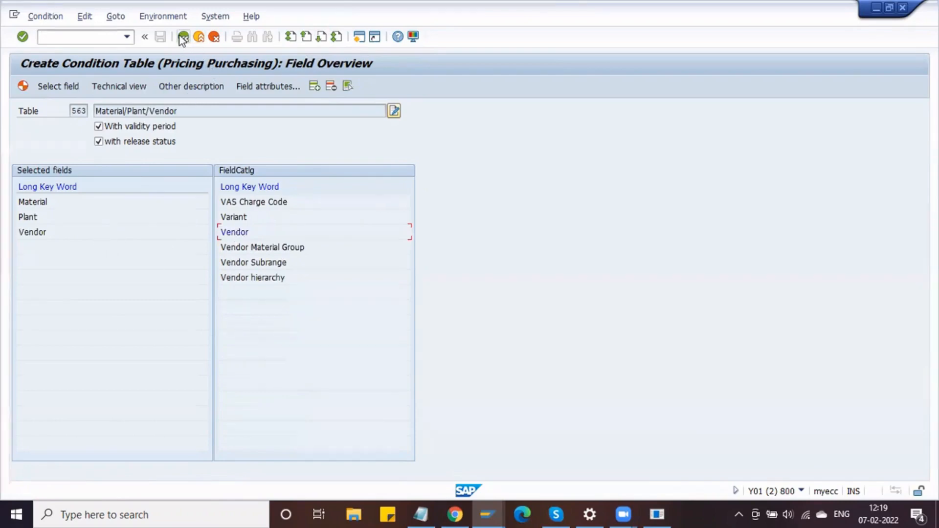
- Generate table 563, then leave without saving since an identical table exists
{"action": "left_click", "coordinate": [23, 86]}
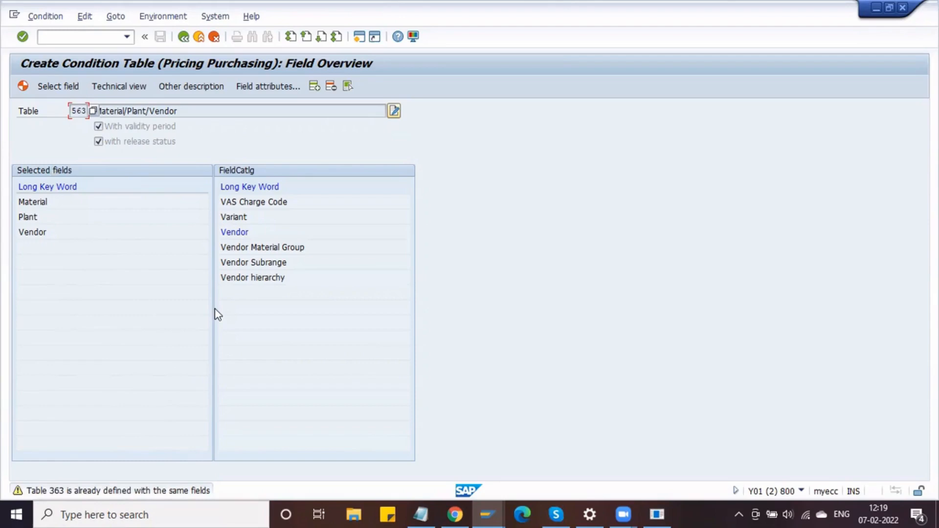
{"action": "key", "text": "Tab"}
{"action": "left_click", "coordinate": [184, 37]}
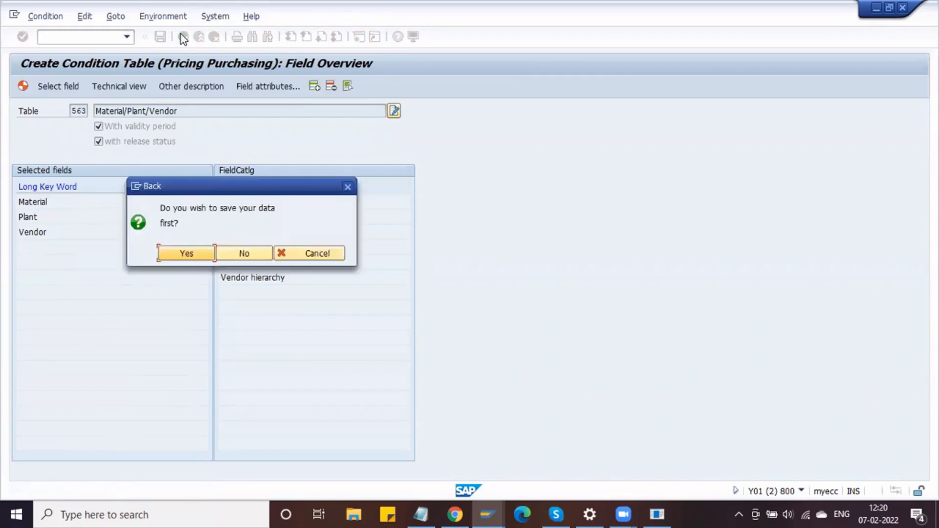
{"action": "left_click", "coordinate": [247, 253]}
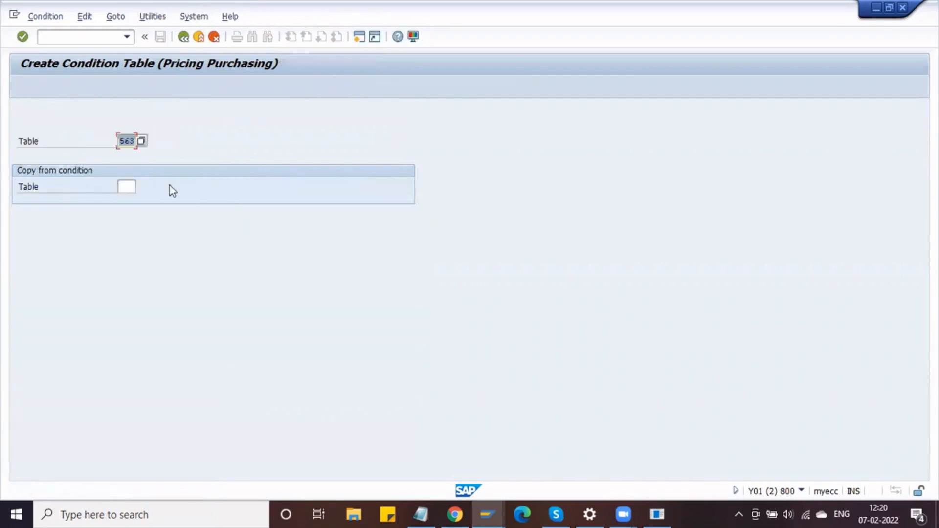
{"action": "key", "text": "BackSpace"}
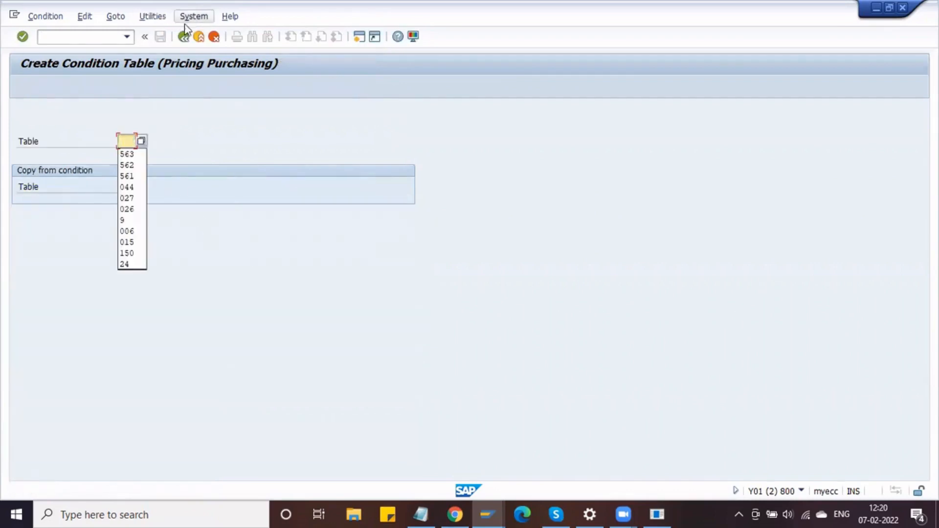
- Display the field overview of existing condition table 363
{"action": "left_click", "coordinate": [183, 37]}
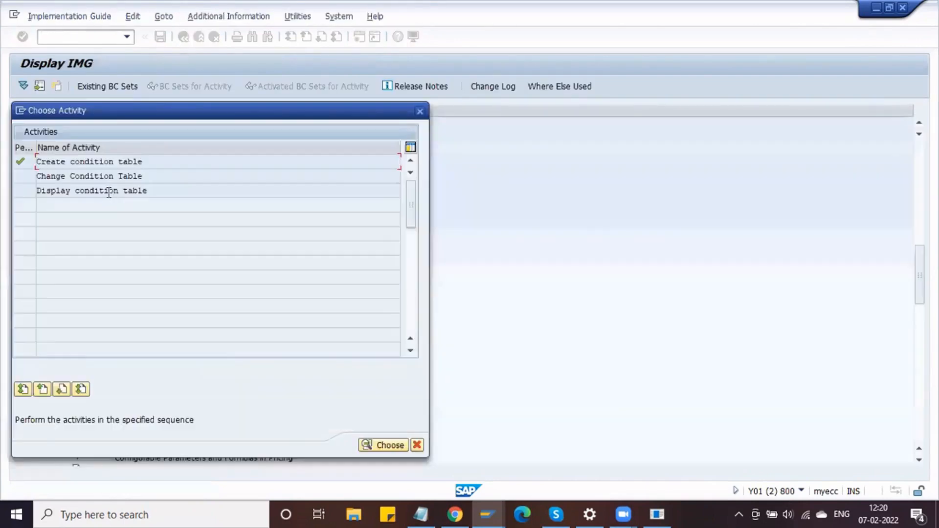
{"action": "double_click", "coordinate": [109, 190]}
{"action": "key", "text": "BackSpace"}
{"action": "type", "text": "363"}
{"action": "key", "text": "Return"}
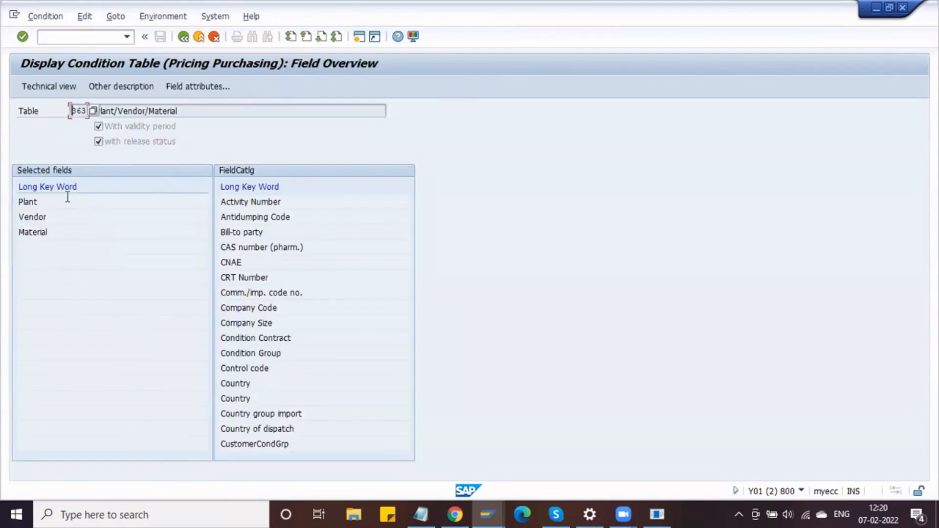
{"action": "left_click", "coordinate": [69, 231]}
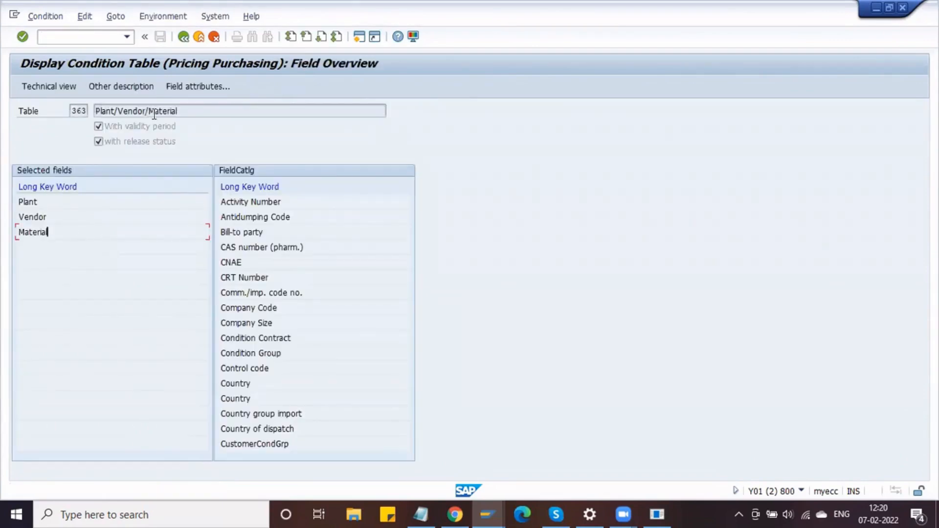
{"action": "left_click", "coordinate": [186, 36]}
- Return to the price determination settings and start Define Access Sequences
{"action": "left_click", "coordinate": [187, 36]}
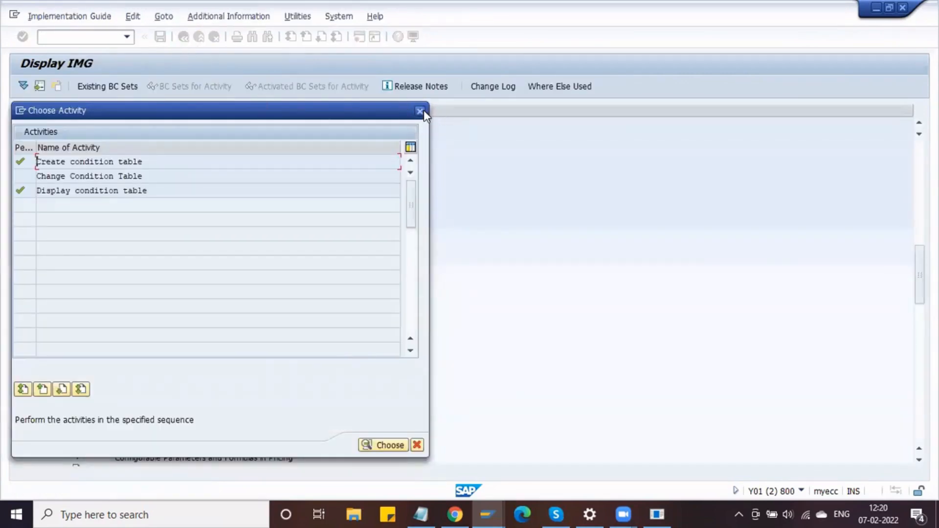
{"action": "left_click", "coordinate": [419, 111]}
{"action": "left_click", "coordinate": [104, 273]}
- Acknowledge the cross-client warning and open the accesses of access sequence DASQ
{"action": "left_click", "coordinate": [329, 385]}
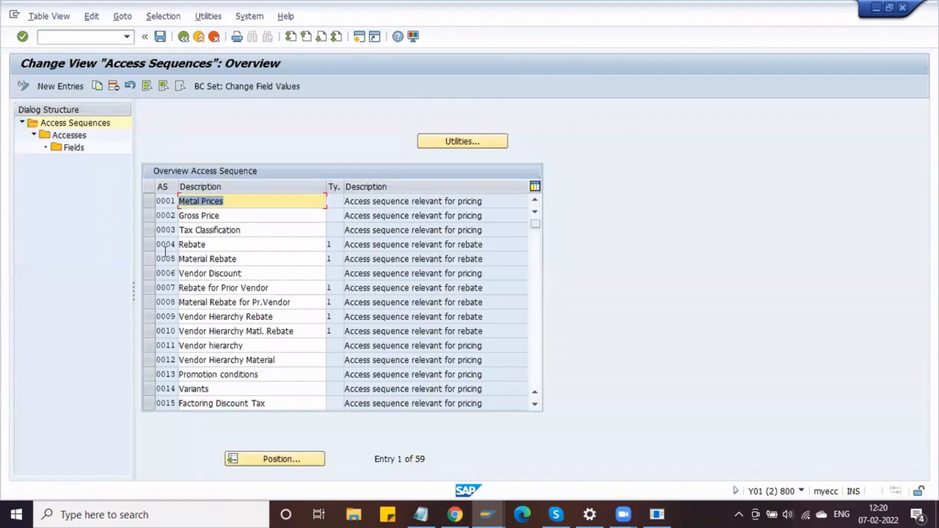
{"action": "left_click", "coordinate": [265, 460]}
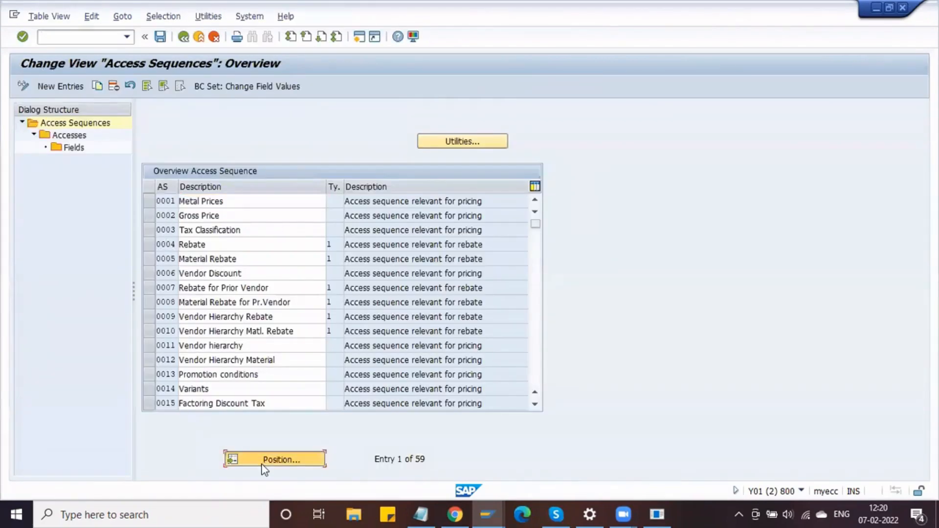
{"action": "type", "text": "DASO"}
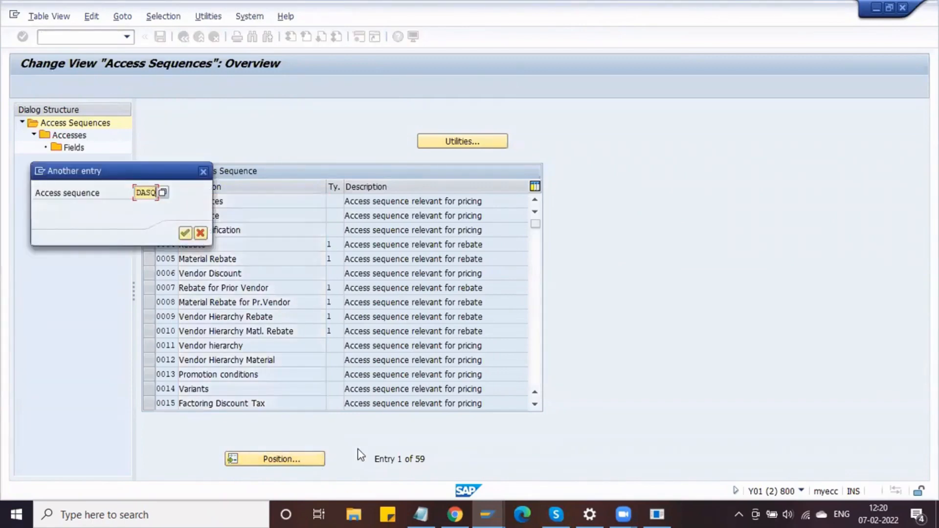
{"action": "key", "text": "Return"}
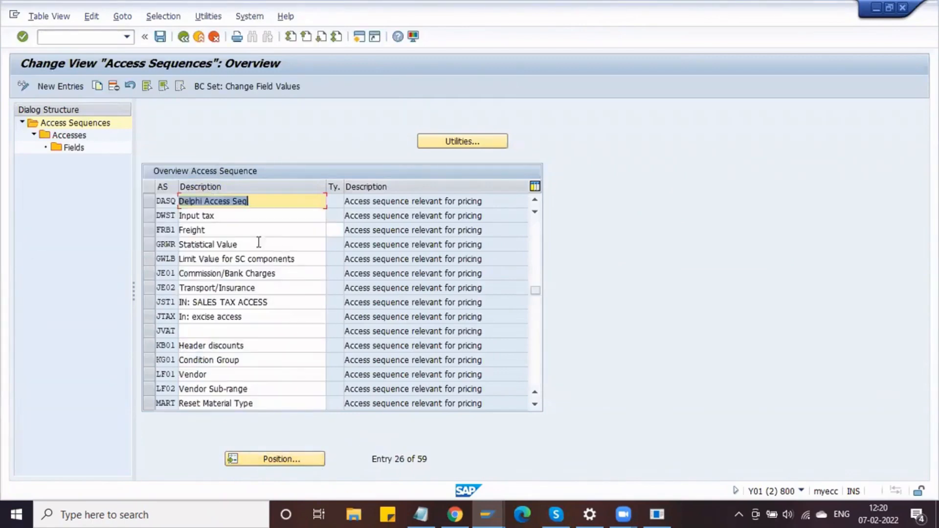
{"action": "left_click", "coordinate": [147, 203]}
{"action": "double_click", "coordinate": [72, 136]}
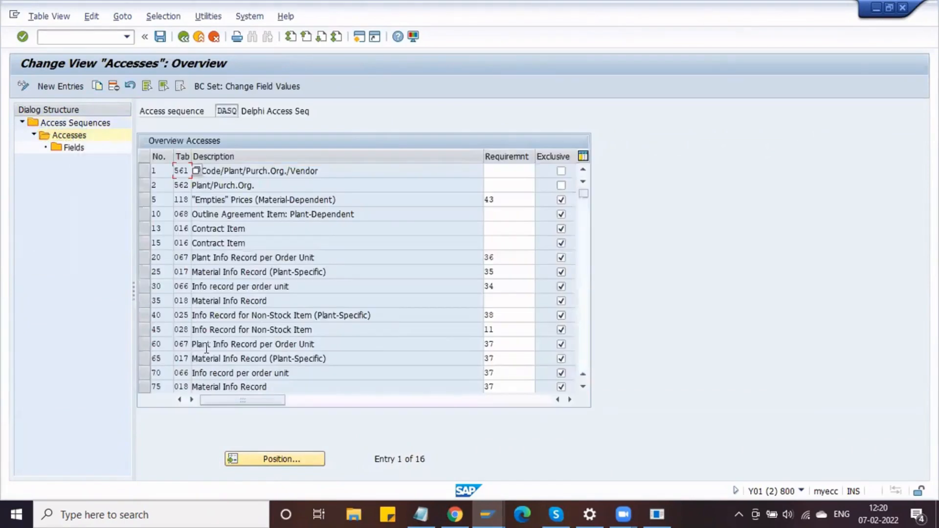
{"action": "scroll", "coordinate": [206, 353], "scroll_direction": "down", "scroll_amount": 3}
{"action": "scroll", "coordinate": [206, 353], "scroll_direction": "up", "scroll_amount": 3}
{"action": "left_click", "coordinate": [160, 170]}
- Add access 3 with condition table 363 and open its field assignments
{"action": "left_click", "coordinate": [70, 85]}
{"action": "type", "text": "3"}
{"action": "key", "text": "Tab"}
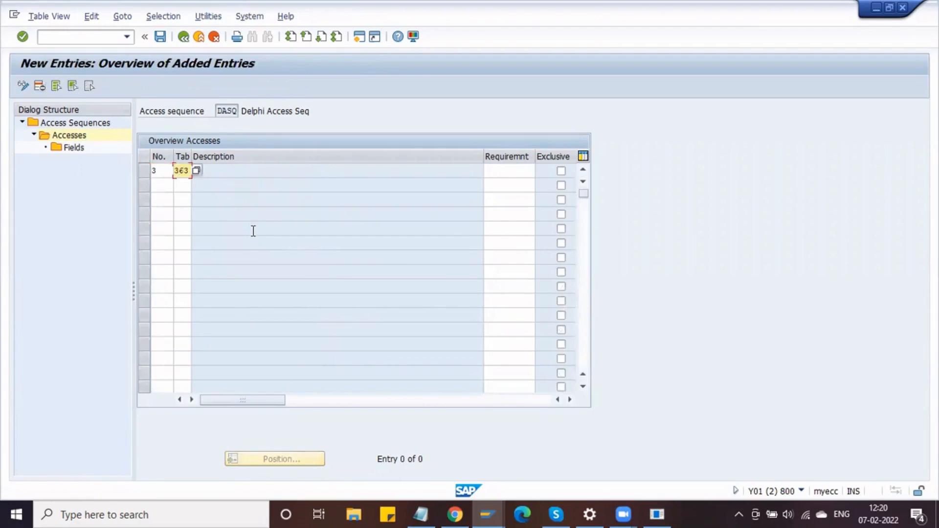
{"action": "type", "text": "363"}
{"action": "key", "text": "Return"}
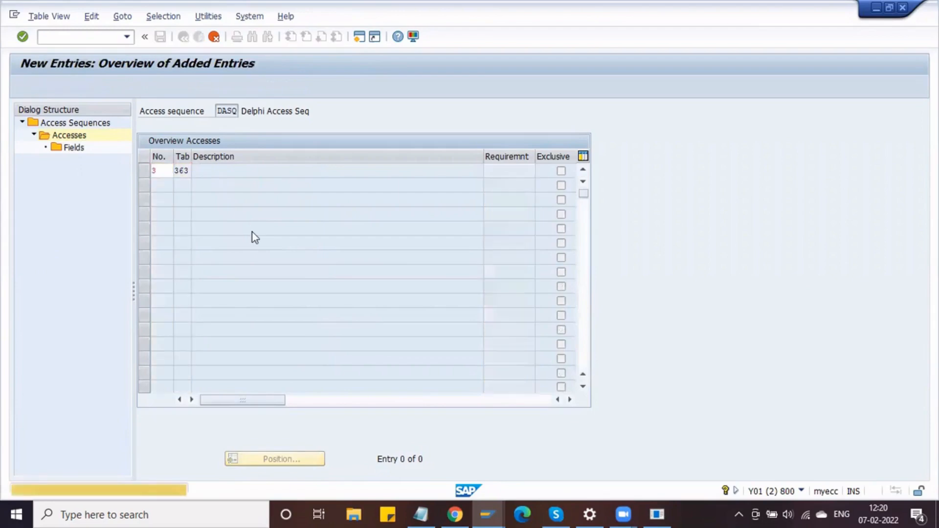
{"action": "left_click", "coordinate": [146, 174]}
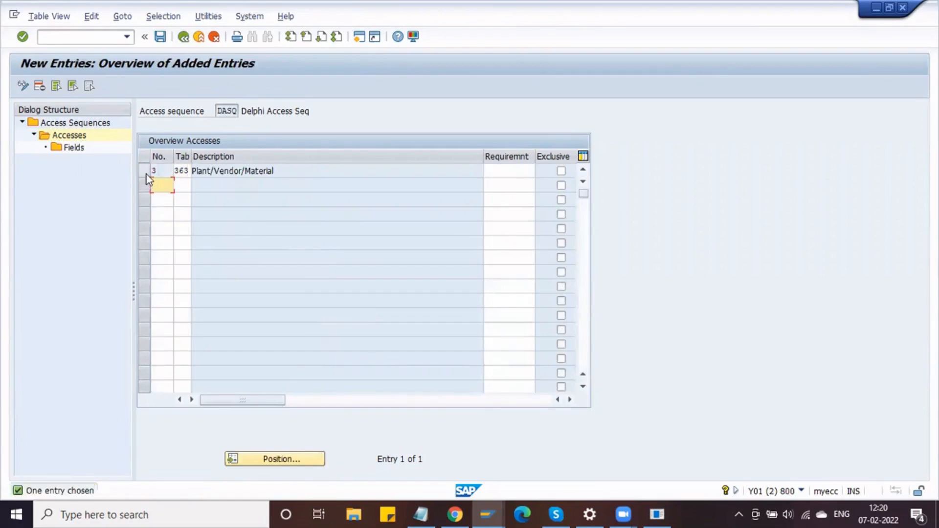
{"action": "double_click", "coordinate": [73, 149]}
{"action": "double_click", "coordinate": [73, 148]}
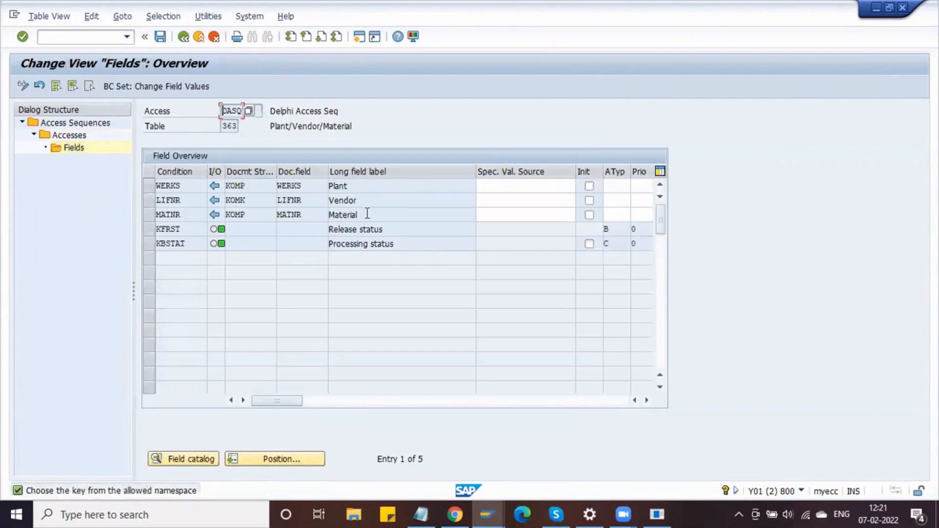
- Save the DASQ access under the workbench request and exit, confirming save
{"action": "left_click", "coordinate": [162, 38]}
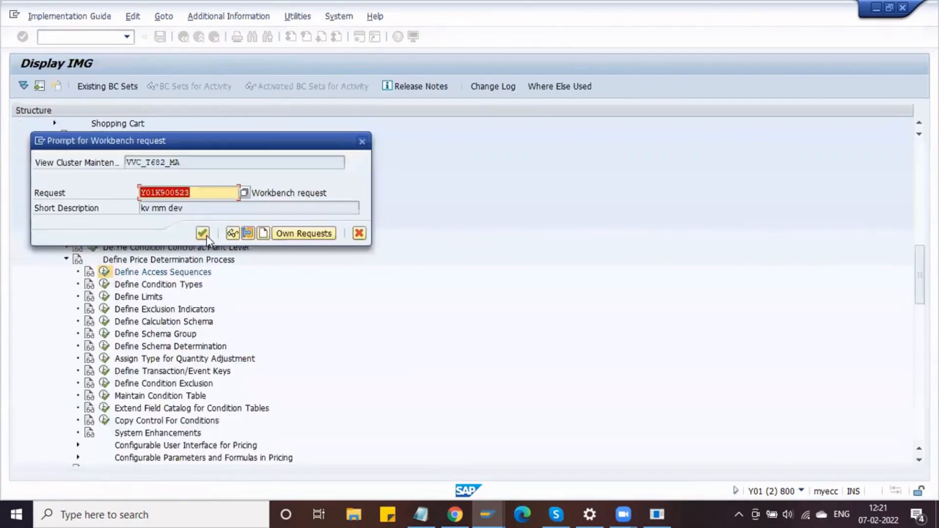
{"action": "left_click", "coordinate": [203, 234]}
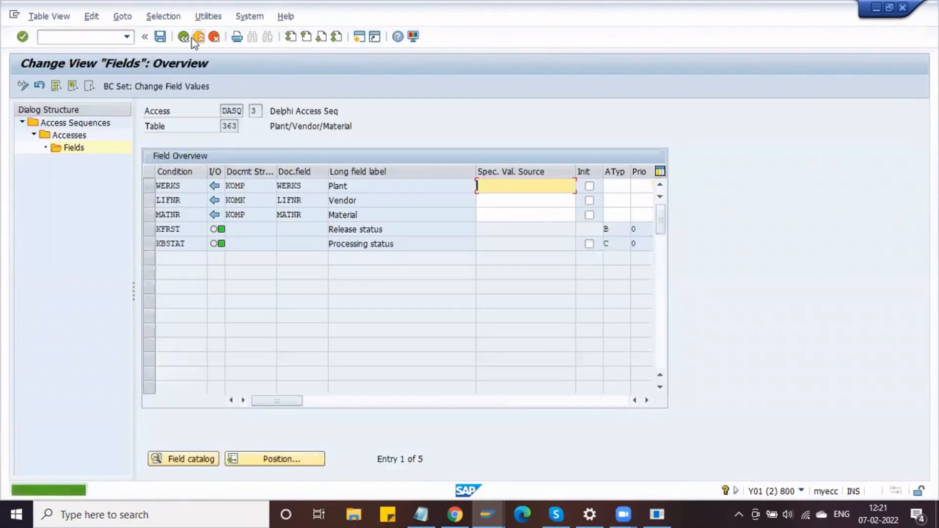
{"action": "left_click", "coordinate": [190, 38]}
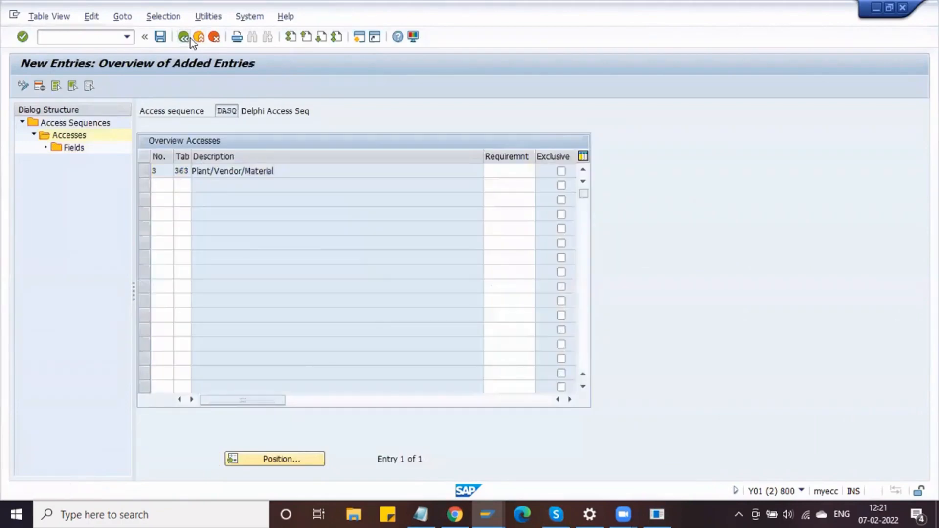
{"action": "left_click", "coordinate": [184, 37]}
{"action": "left_click", "coordinate": [184, 37]}
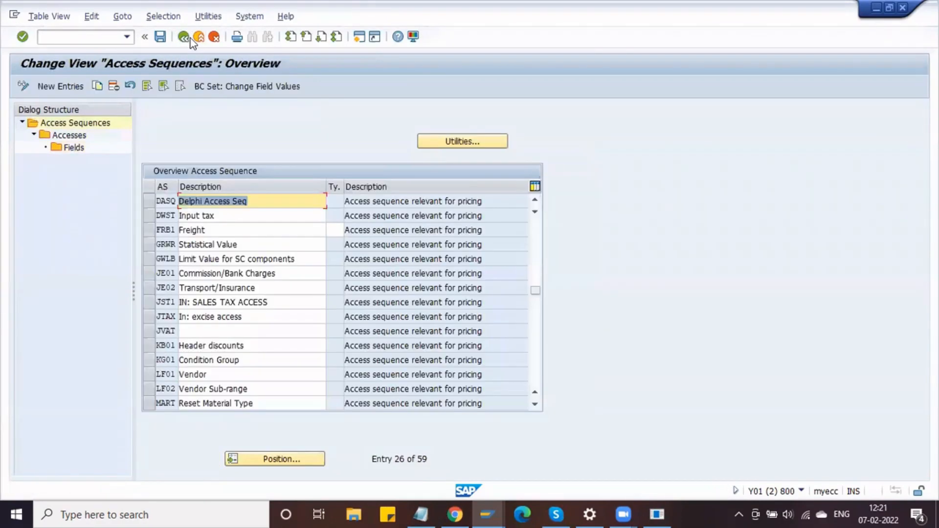
{"action": "left_click", "coordinate": [183, 38]}
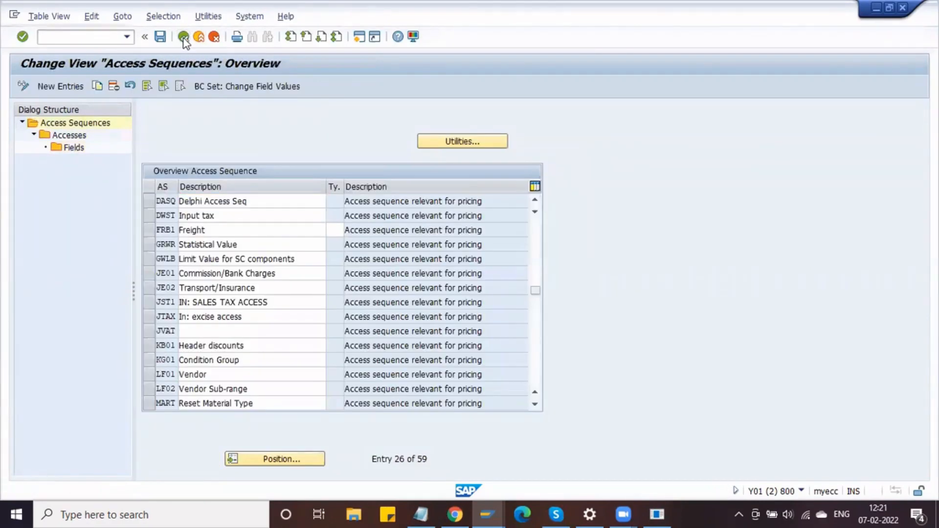
{"action": "left_click", "coordinate": [184, 39]}
{"action": "left_click", "coordinate": [181, 256]}
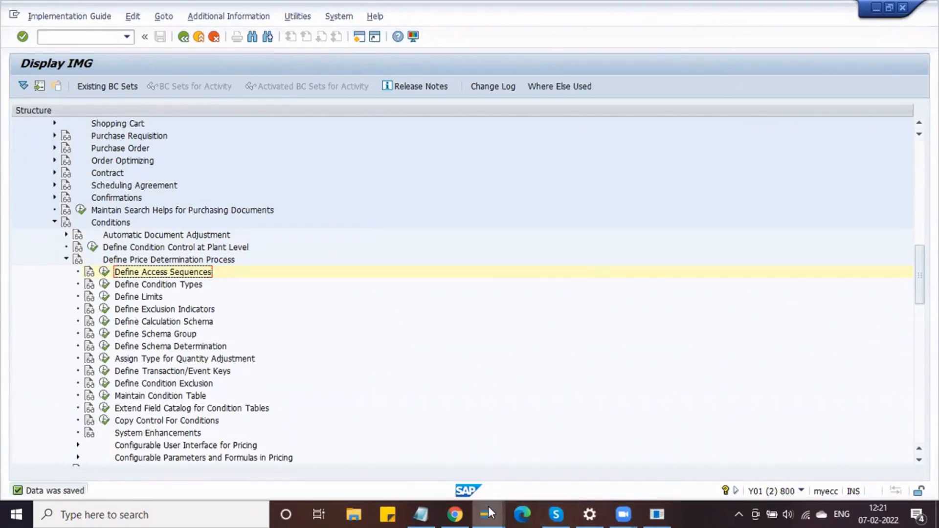
- From the PO session, run /OMEK1 for DB00 and pick the Plant/Vendor/Material combination
{"action": "mouse_move", "coordinate": [488, 506]}
{"action": "left_click", "coordinate": [98, 36]}
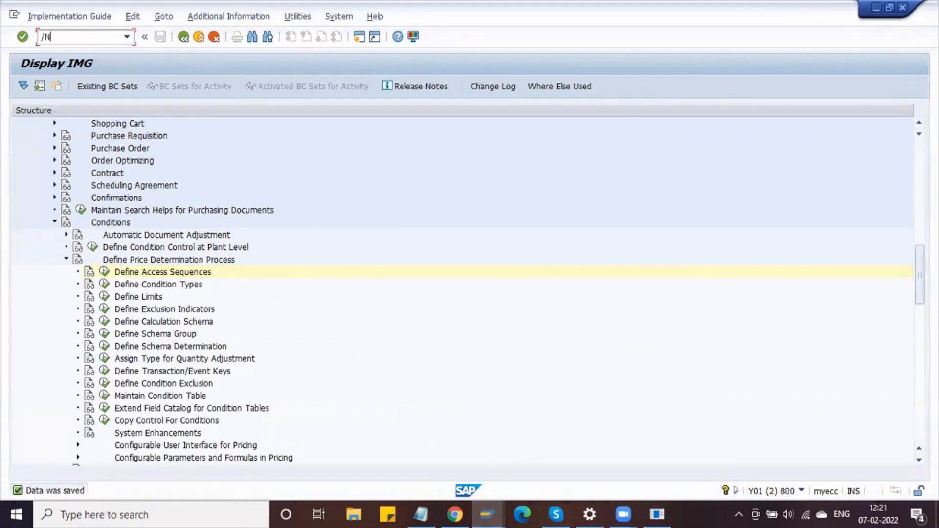
{"action": "key", "text": "alt+Tab"}
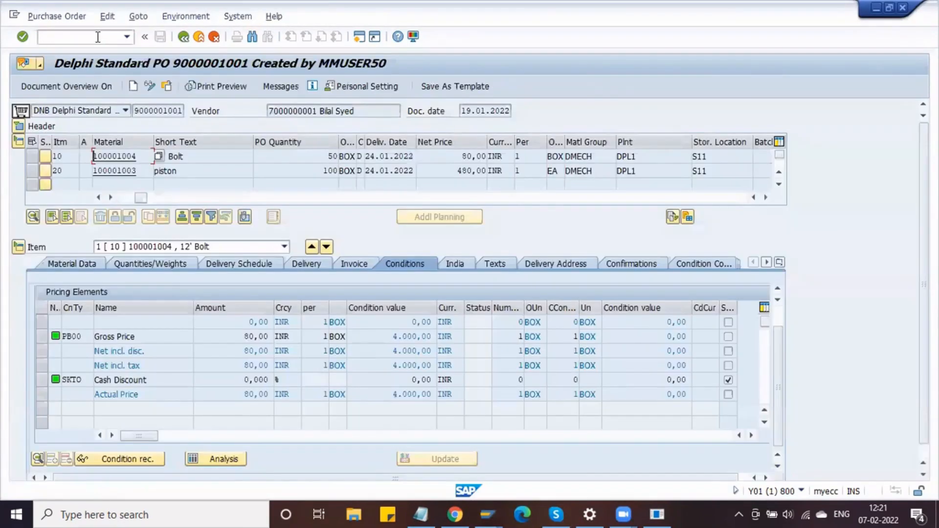
{"action": "left_click", "coordinate": [111, 36]}
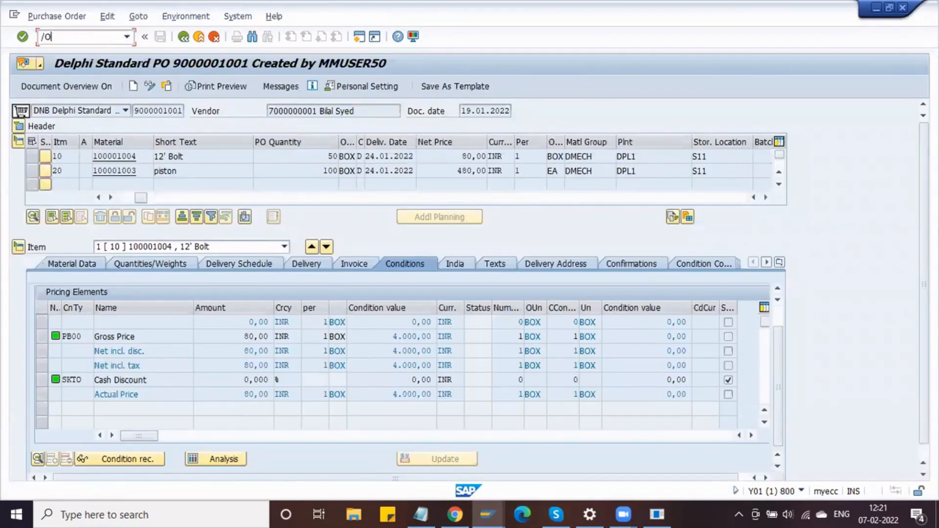
{"action": "type", "text": "/OMEK1"}
{"action": "key", "text": "Return"}
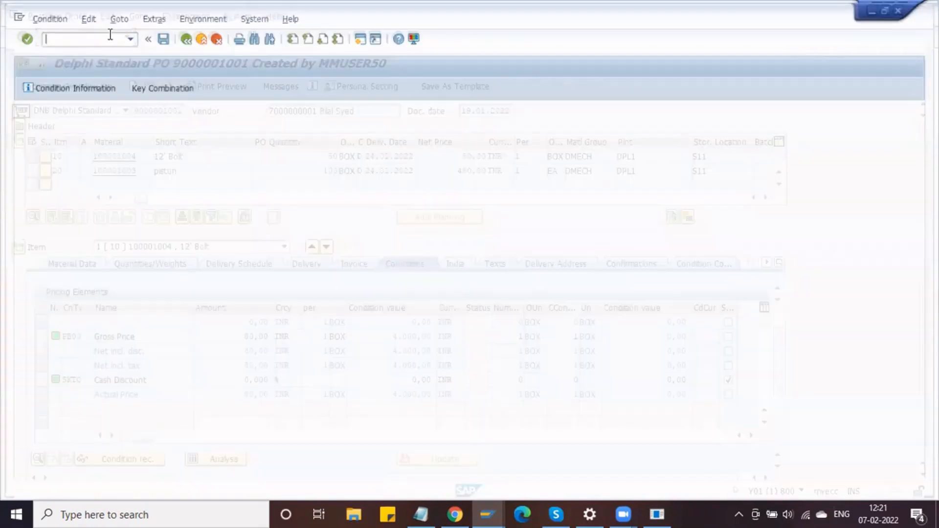
{"action": "key", "text": "Return"}
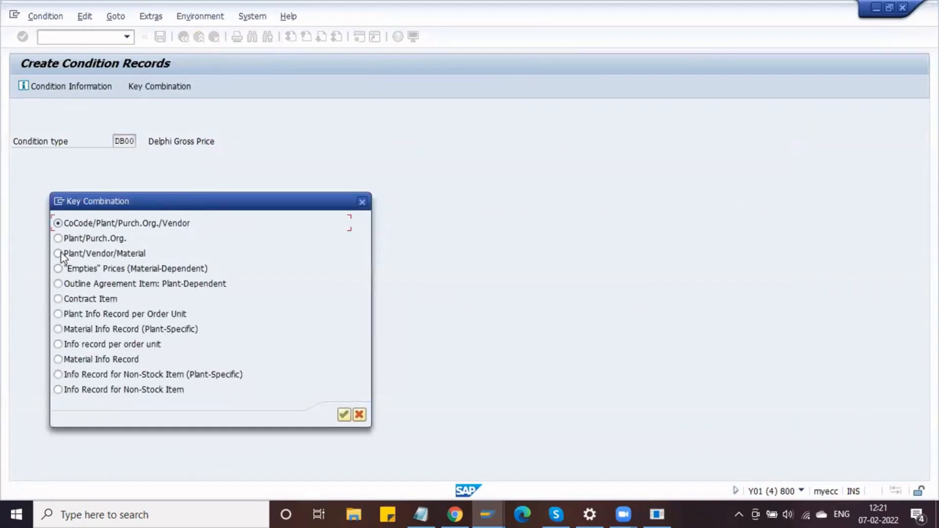
{"action": "left_click", "coordinate": [344, 414]}
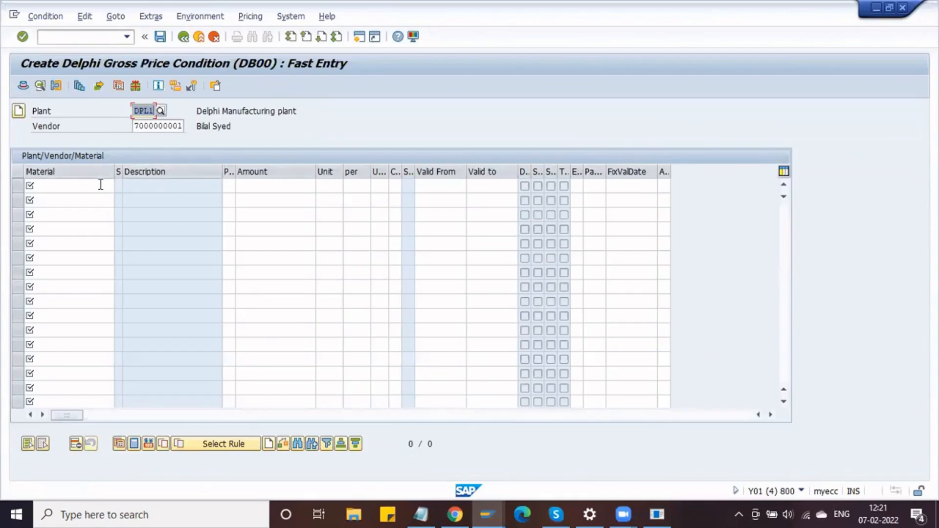
- Enter material 100001004 in the first row of the DB00 condition entry
{"action": "left_click", "coordinate": [101, 185]}
{"action": "left_click", "coordinate": [100, 185]}
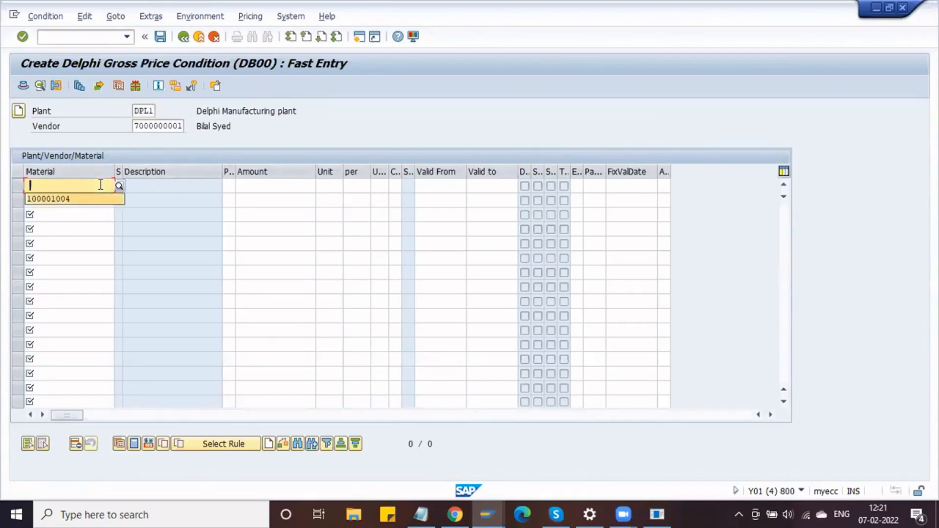
{"action": "key", "text": "alt+Tab"}
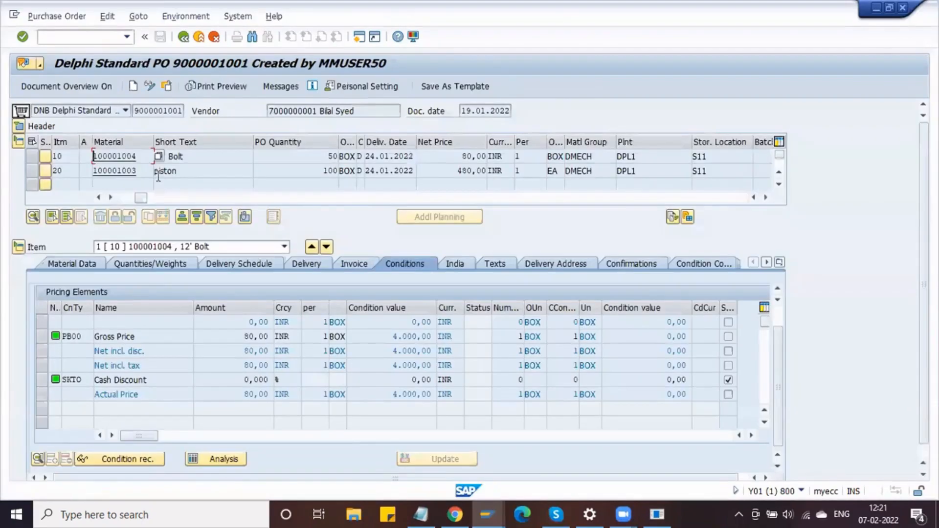
{"action": "key", "text": "alt+Tab"}
{"action": "left_click", "coordinate": [71, 186]}
{"action": "type", "text": "100001004"}
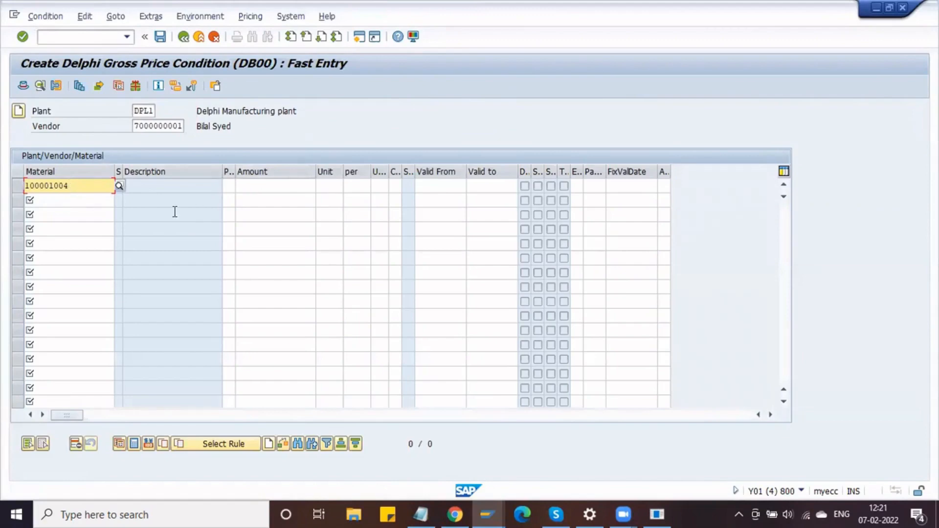
{"action": "key", "text": "Return"}
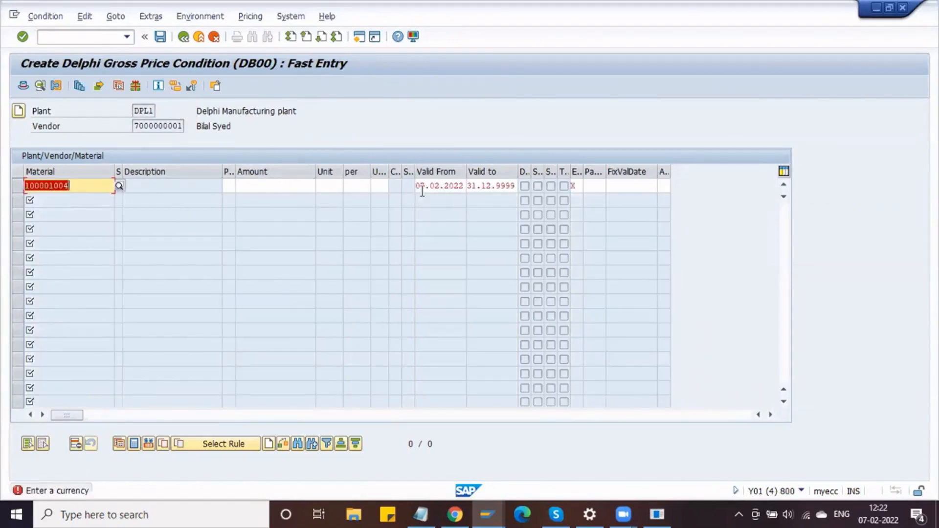
- Set the row's price to 75,00 INR, compared against the PO's 80,00 net price
{"action": "left_click", "coordinate": [286, 185]}
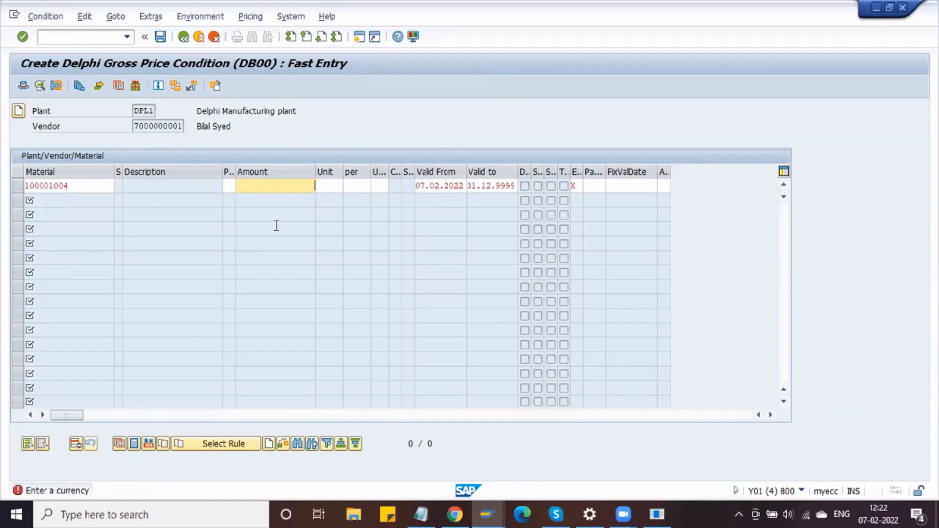
{"action": "key", "text": "alt+Tab"}
{"action": "left_click", "coordinate": [457, 155]}
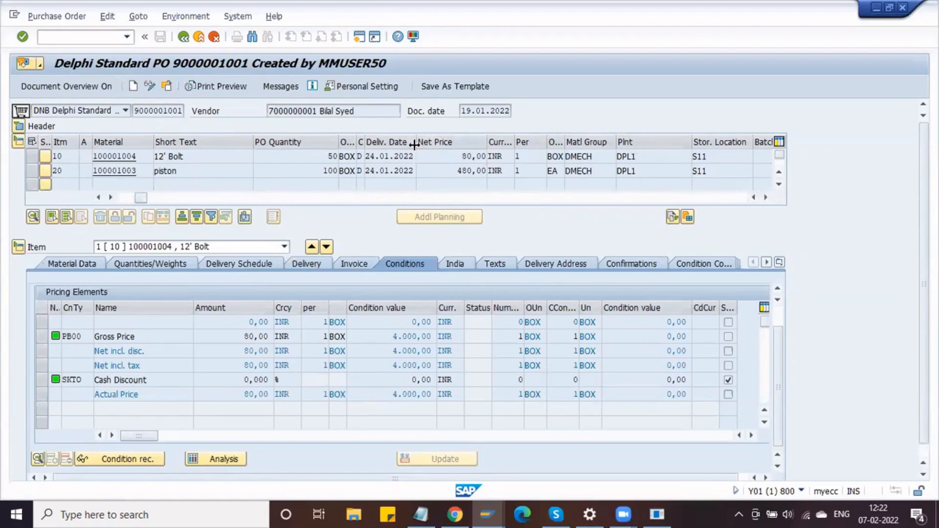
{"action": "key", "text": "alt+Tab"}
{"action": "type", "text": "75"}
{"action": "key", "text": "Return"}
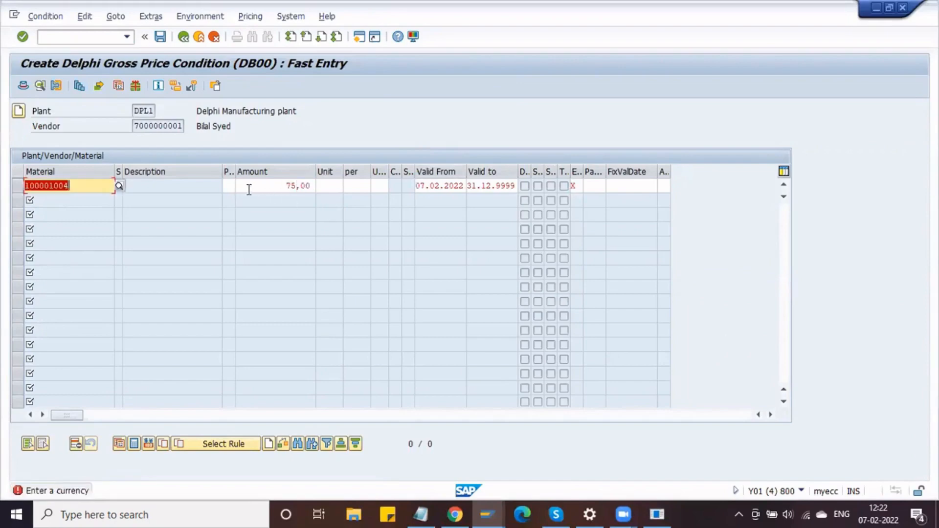
{"action": "left_click", "coordinate": [334, 186]}
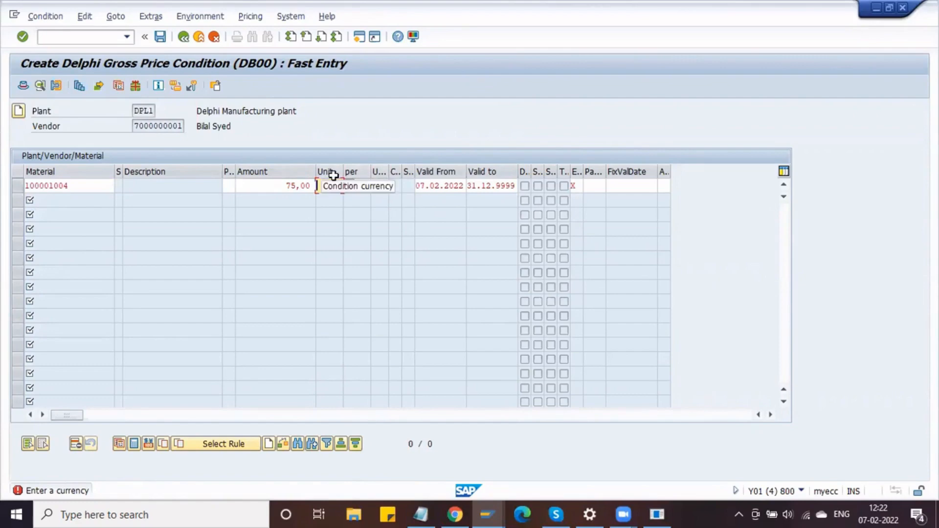
{"action": "type", "text": "INR"}
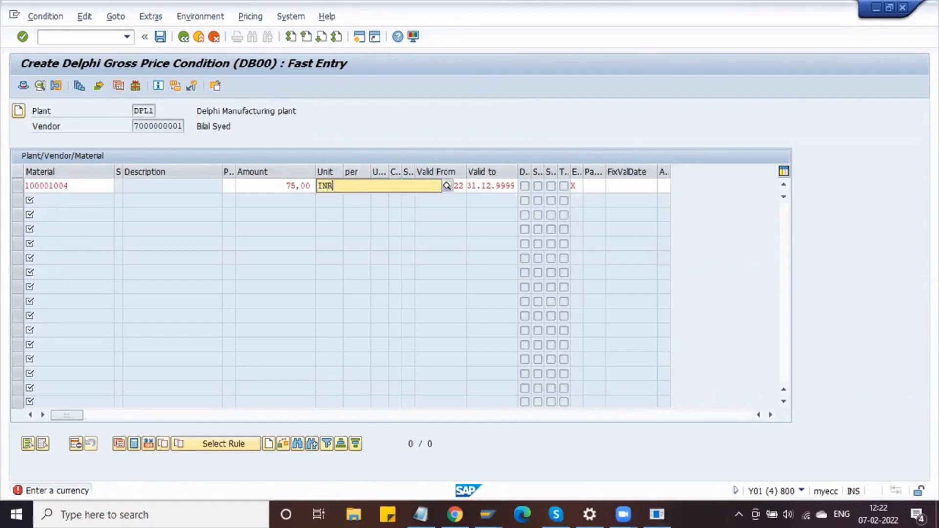
{"action": "key", "text": "Return"}
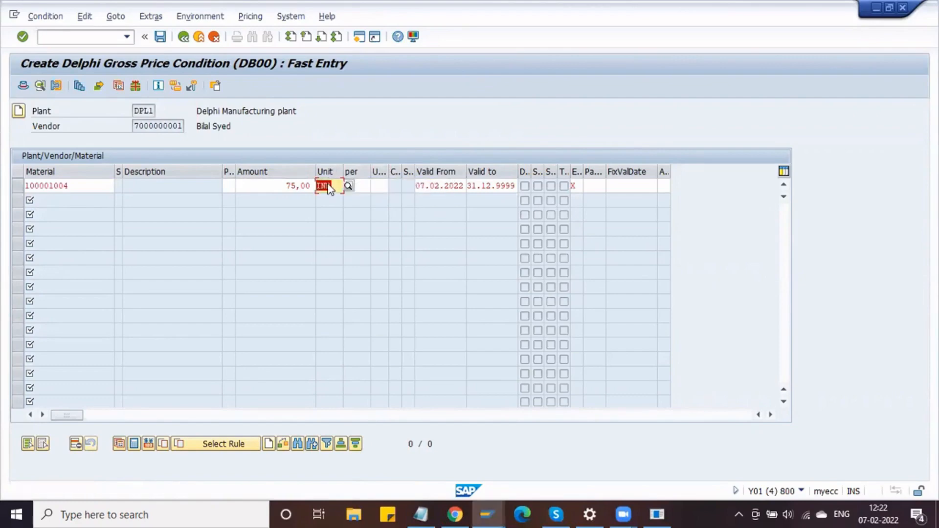
{"action": "key", "text": "Return"}
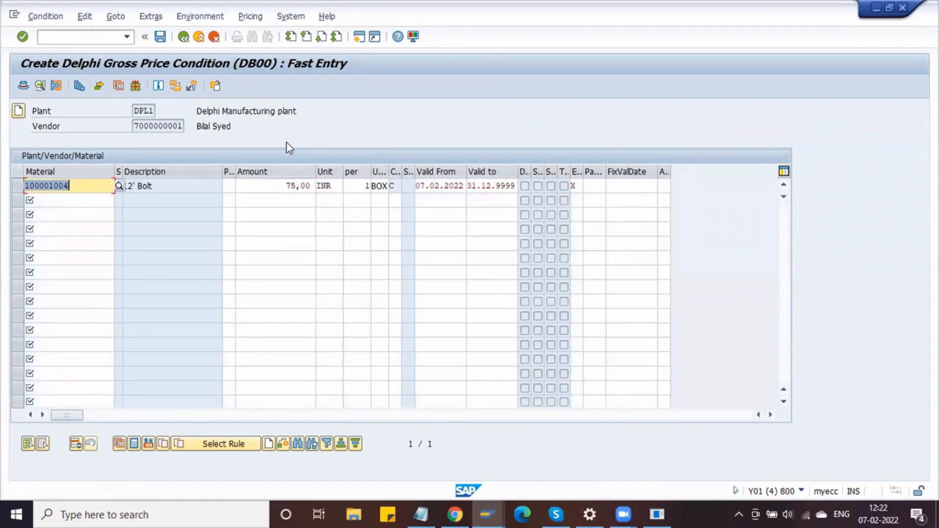
- Check the condition's BOX unit against PO item 10 and the material master order unit
{"action": "left_click", "coordinate": [375, 184]}
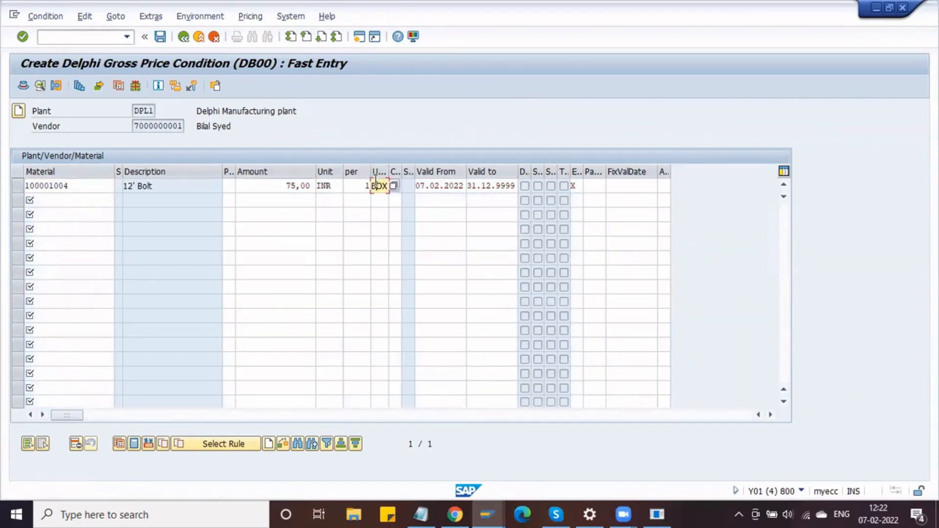
{"action": "key", "text": "alt+Tab"}
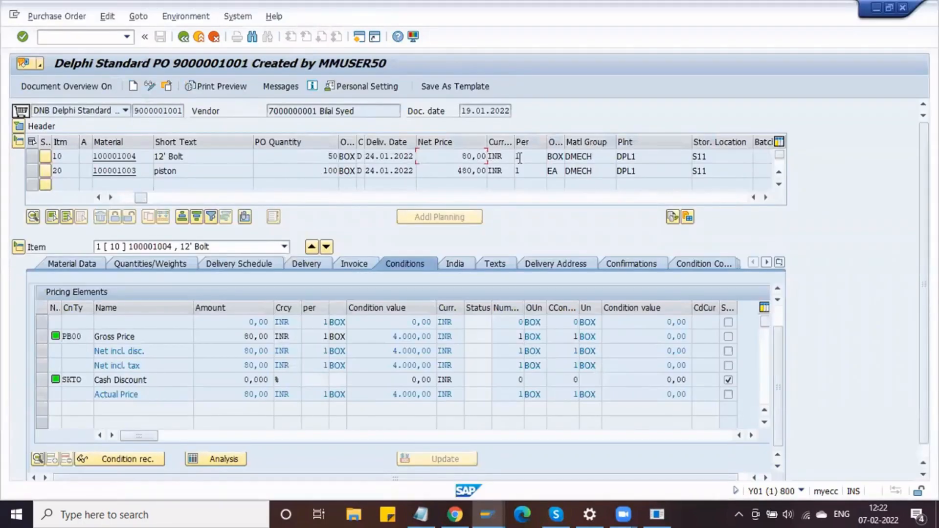
{"action": "left_click", "coordinate": [561, 156]}
{"action": "left_click", "coordinate": [134, 157]}
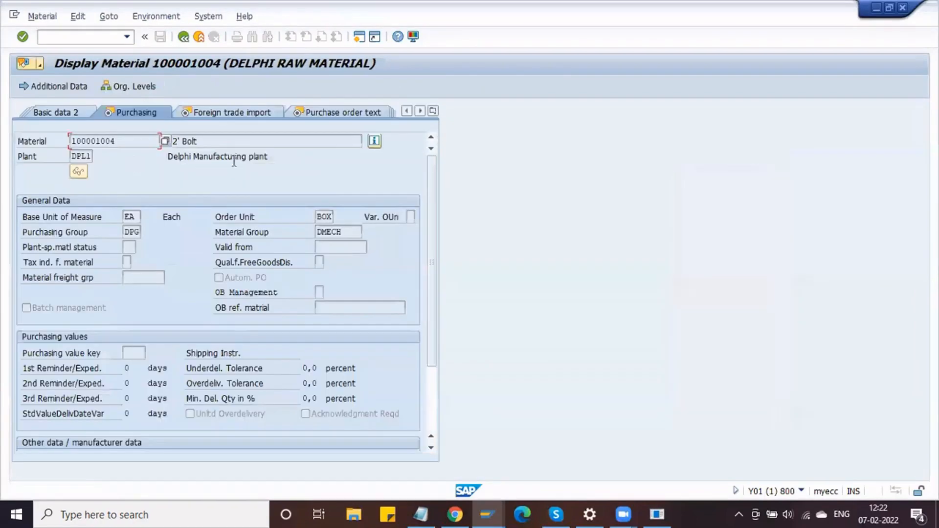
{"action": "left_click", "coordinate": [333, 216]}
{"action": "left_click_drag", "start_coordinate": [333, 215], "coordinate": [312, 216]}
{"action": "key", "text": "alt+Tab"}
{"action": "left_click", "coordinate": [378, 186]}
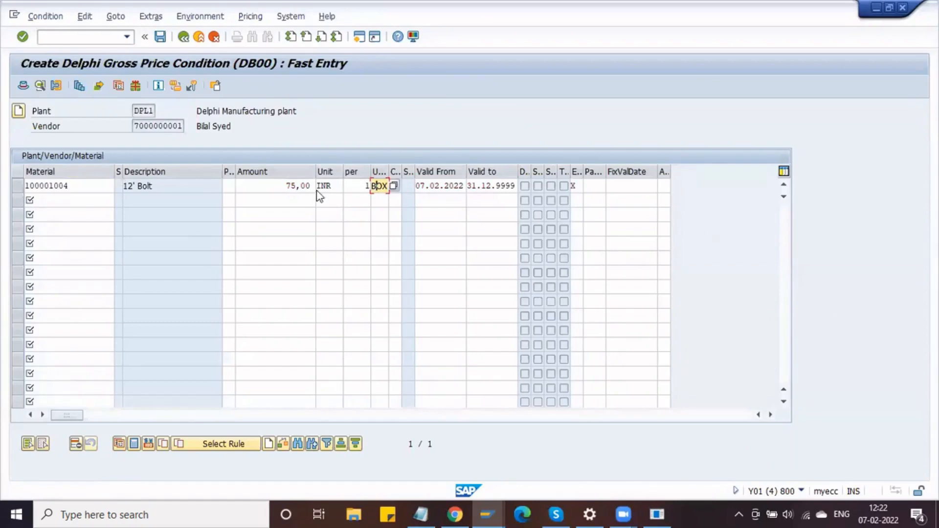
{"action": "key", "text": "alt+Tab"}
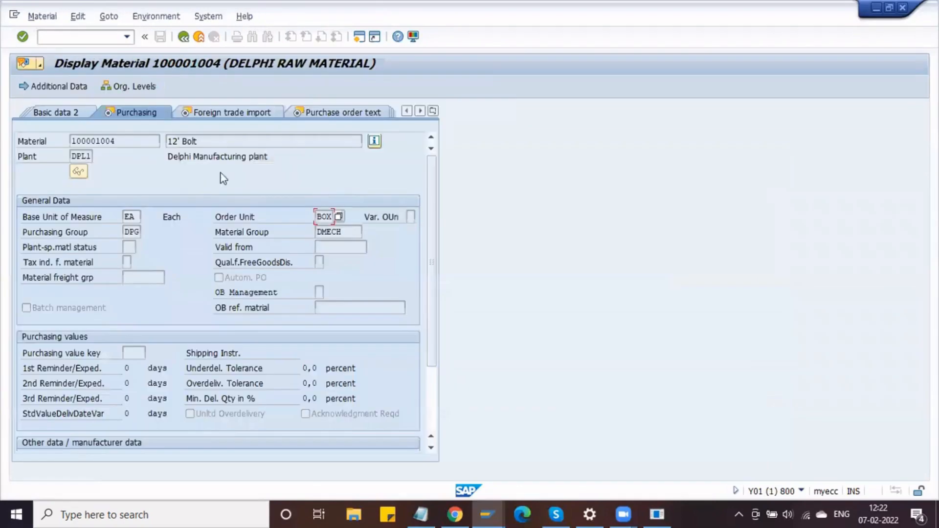
- Review the material's Accounting 1 view and its BOX units-of-measure conversion
{"action": "left_click", "coordinate": [432, 112]}
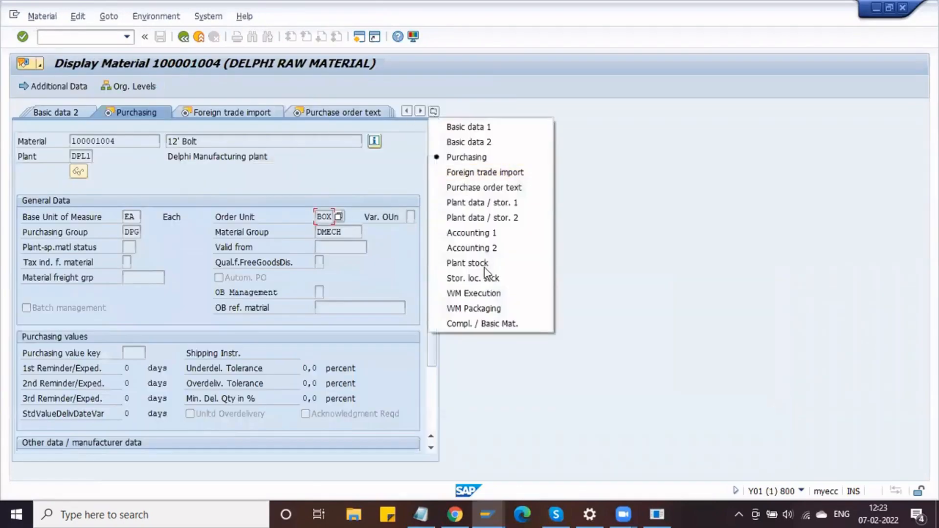
{"action": "left_click", "coordinate": [476, 233]}
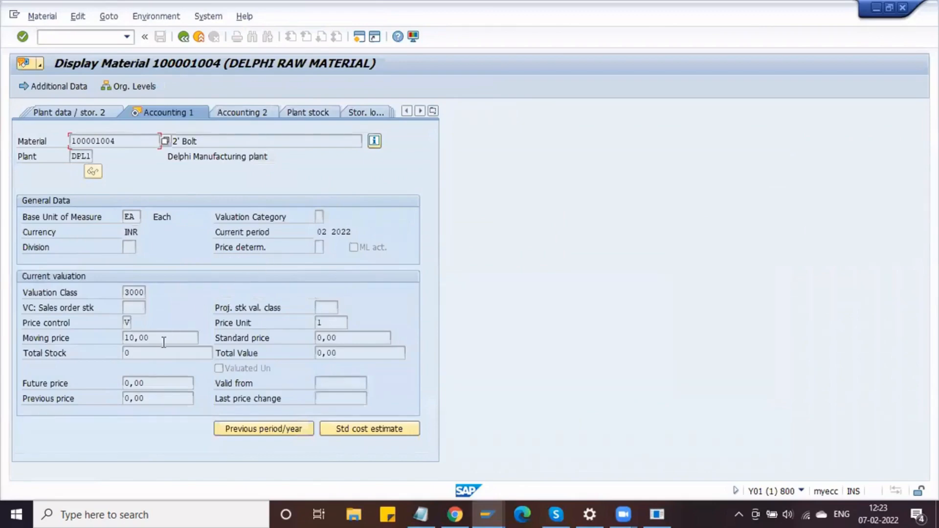
{"action": "left_click", "coordinate": [185, 37]}
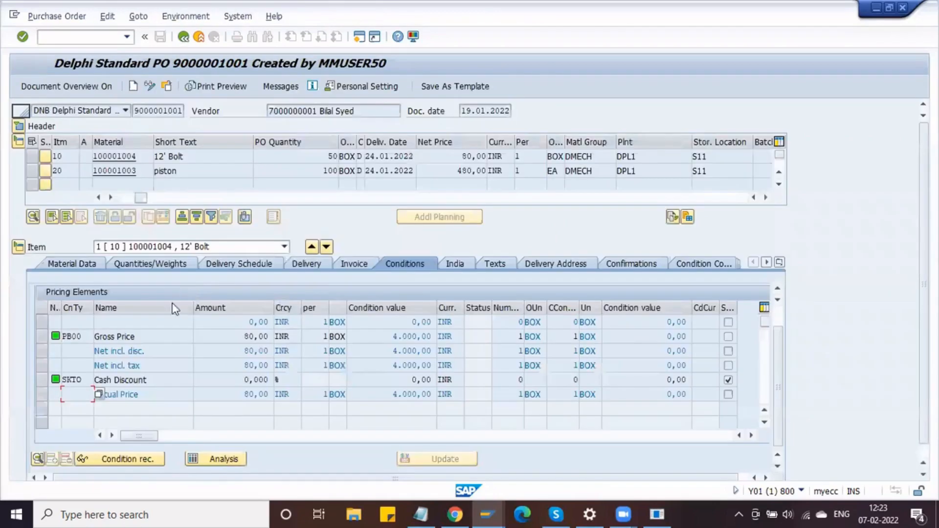
{"action": "left_click", "coordinate": [141, 156]}
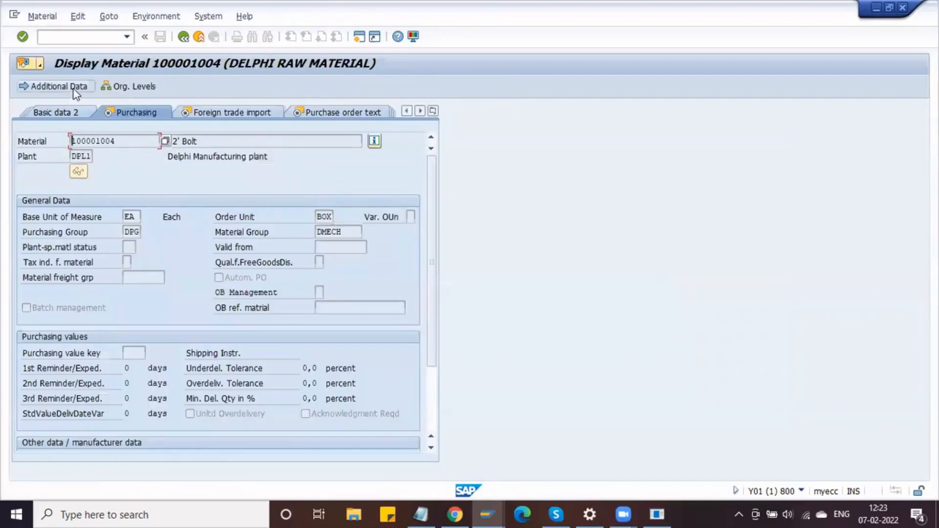
{"action": "left_click", "coordinate": [76, 90]}
{"action": "left_click", "coordinate": [118, 115]}
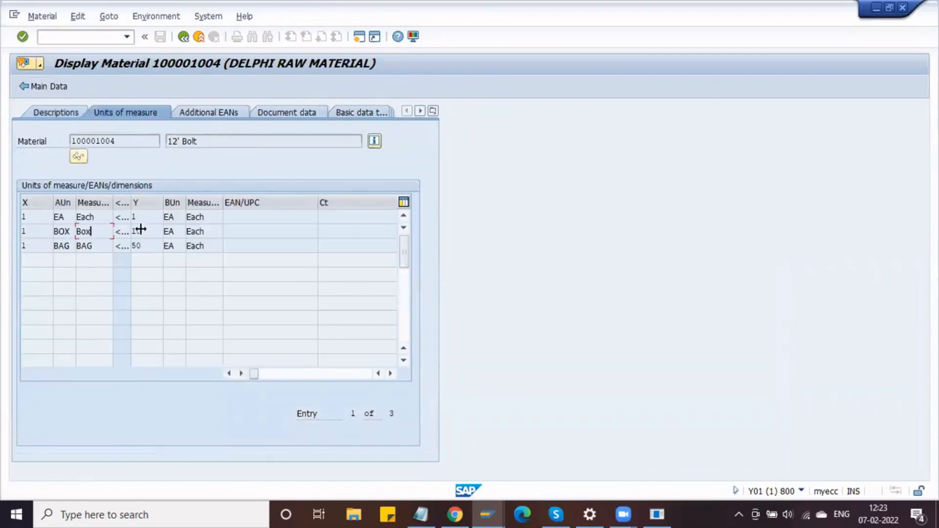
{"action": "left_click", "coordinate": [134, 231]}
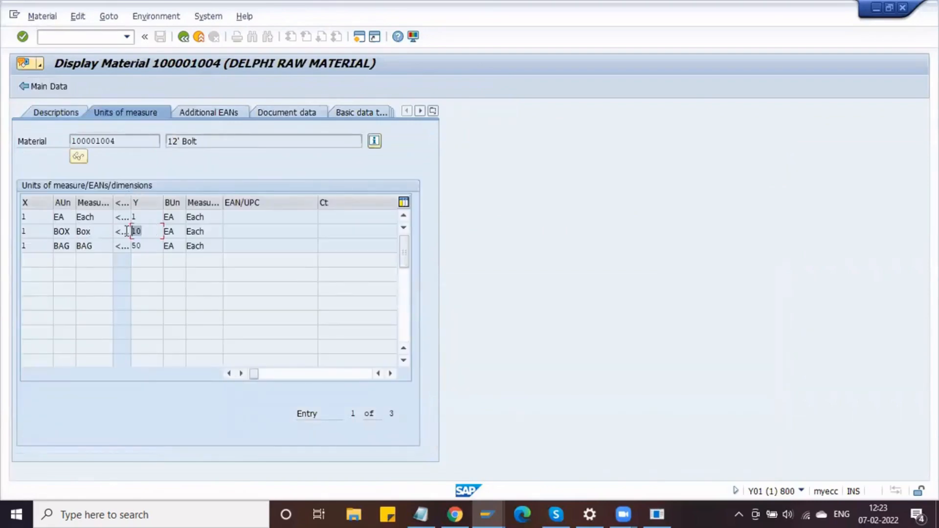
{"action": "left_click", "coordinate": [184, 36]}
{"action": "left_click", "coordinate": [184, 37]}
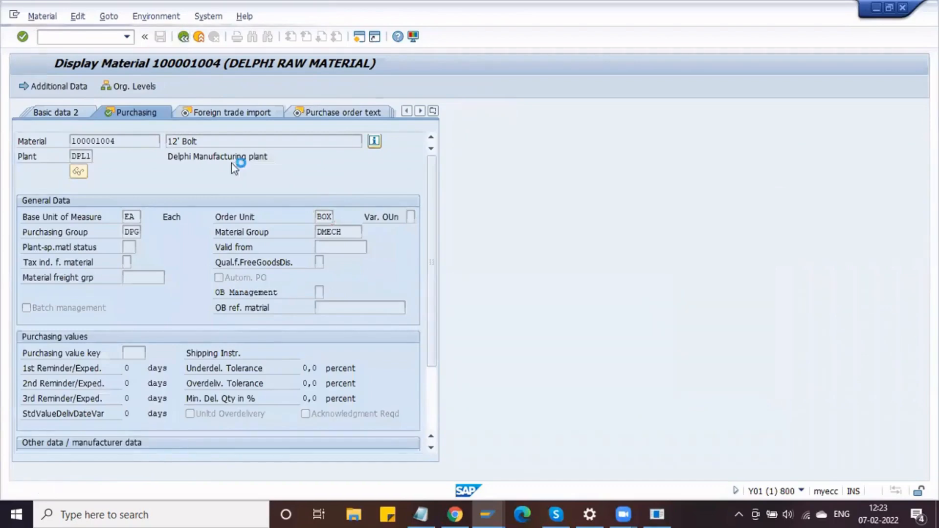
- Save the DB00 condition record of 75,00 INR per 1 BOX
{"action": "key", "text": "alt+Tab"}
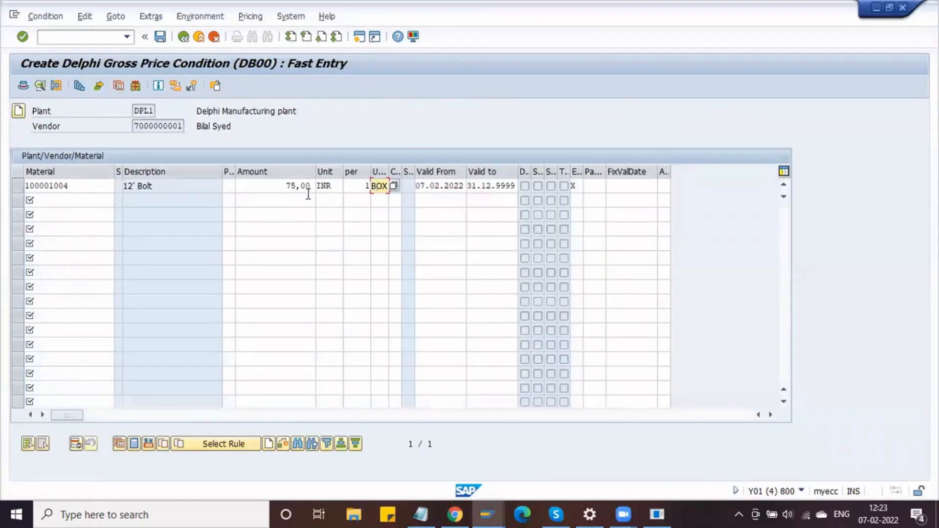
{"action": "left_click_drag", "start_coordinate": [270, 191], "coordinate": [312, 192]}
{"action": "left_click", "coordinate": [312, 191]}
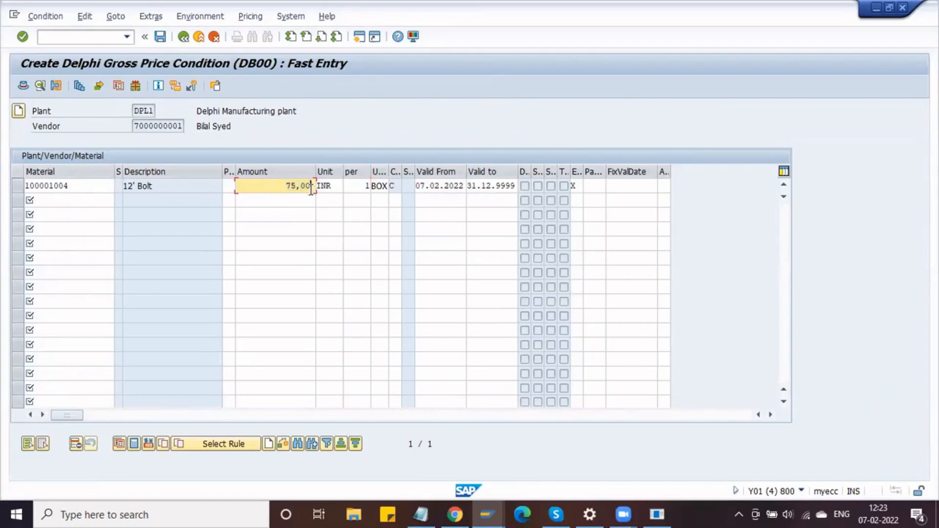
{"action": "left_click", "coordinate": [160, 36]}
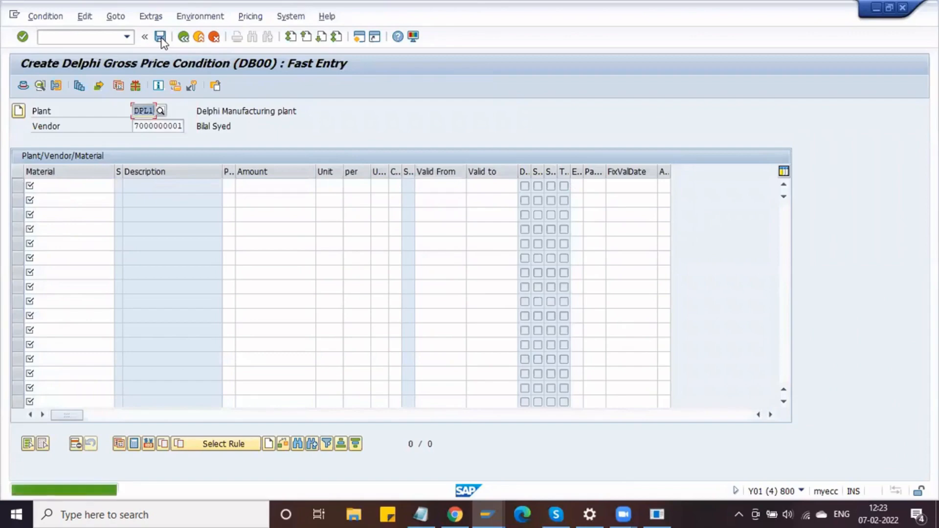
{"action": "left_click", "coordinate": [486, 509]}
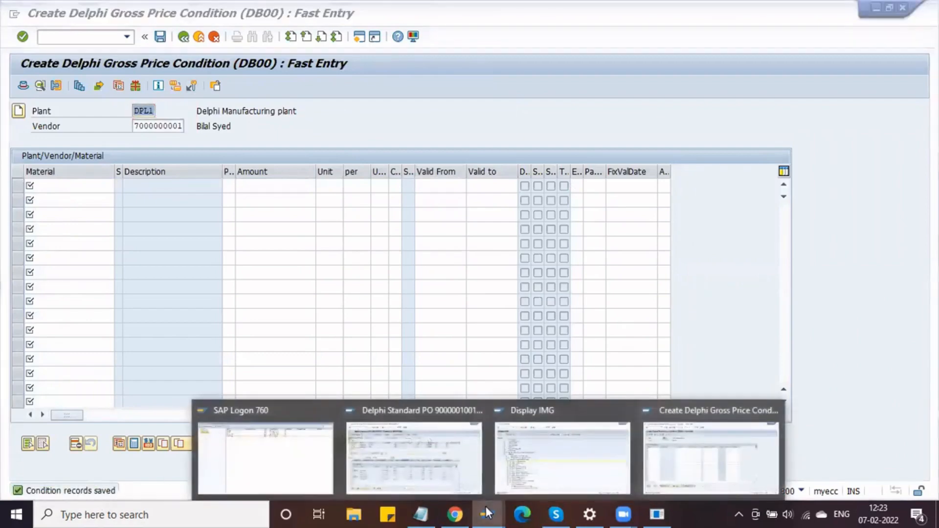
{"action": "left_click", "coordinate": [710, 459]}
- Start a new ME21N purchase order with the vendor, purchasing org DLPO, group dpg and company code dmot
{"action": "left_click", "coordinate": [95, 38]}
{"action": "type", "text": "/NME21N"}
{"action": "key", "text": "Return"}
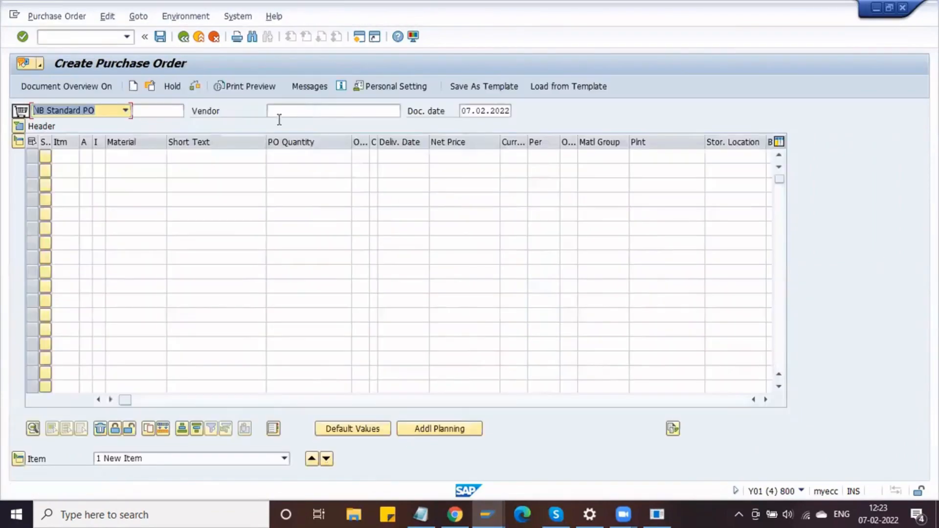
{"action": "left_click", "coordinate": [277, 112]}
{"action": "key", "text": "Down"}
{"action": "key", "text": "Down"}
{"action": "key", "text": "Down"}
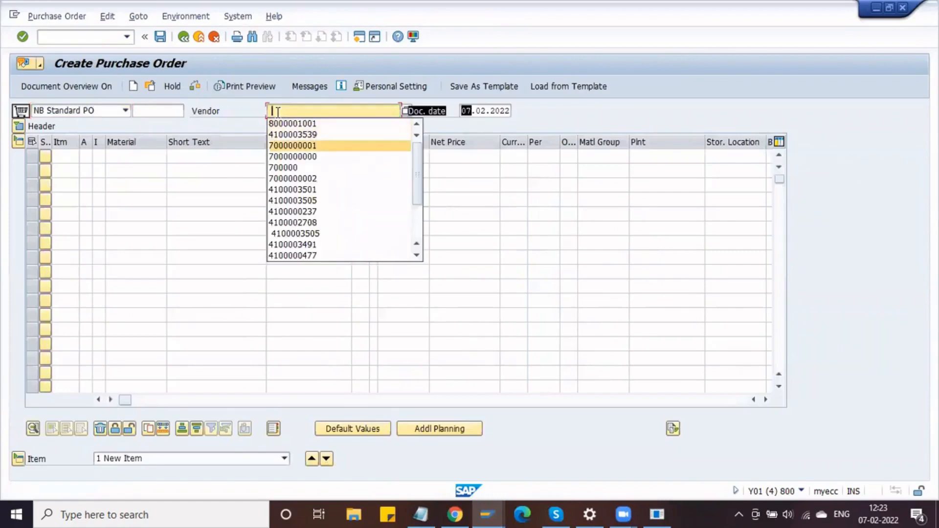
{"action": "key", "text": "Return"}
{"action": "key", "text": "Return"}
{"action": "key", "text": "Down"}
{"action": "key", "text": "Down"}
{"action": "key", "text": "Down"}
{"action": "key", "text": "Return"}
{"action": "key", "text": "Down"}
{"action": "key", "text": "Down"}
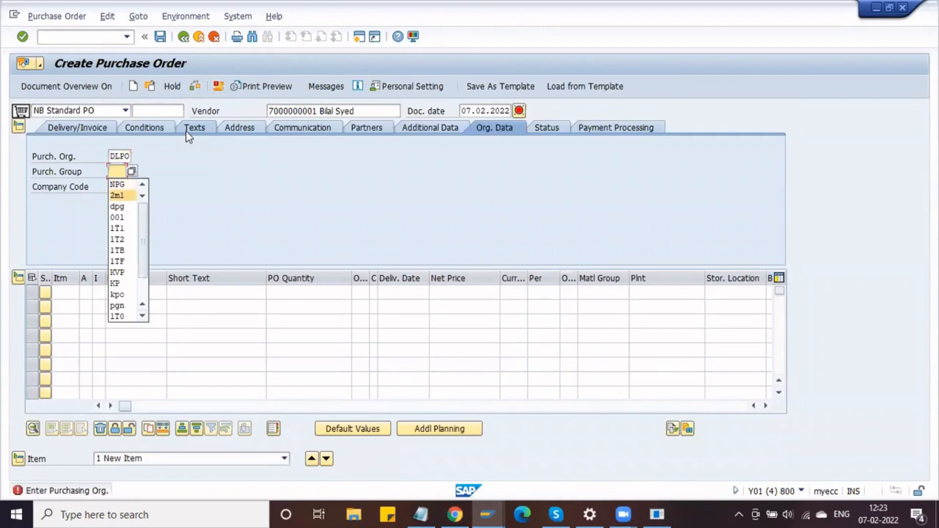
{"action": "key", "text": "Return"}
{"action": "key", "text": "Tab"}
{"action": "key", "text": "Down"}
{"action": "key", "text": "Down"}
{"action": "key", "text": "Down"}
{"action": "key", "text": "Return"}
{"action": "key", "text": "Return"}
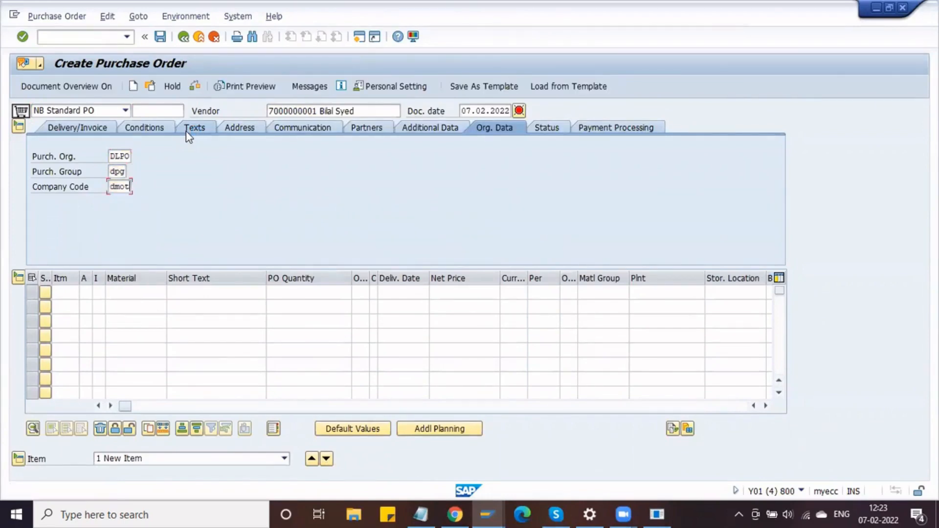
- Enter material 100001004 in the first item, replacing the mistaken 75,00
{"action": "left_click", "coordinate": [143, 290]}
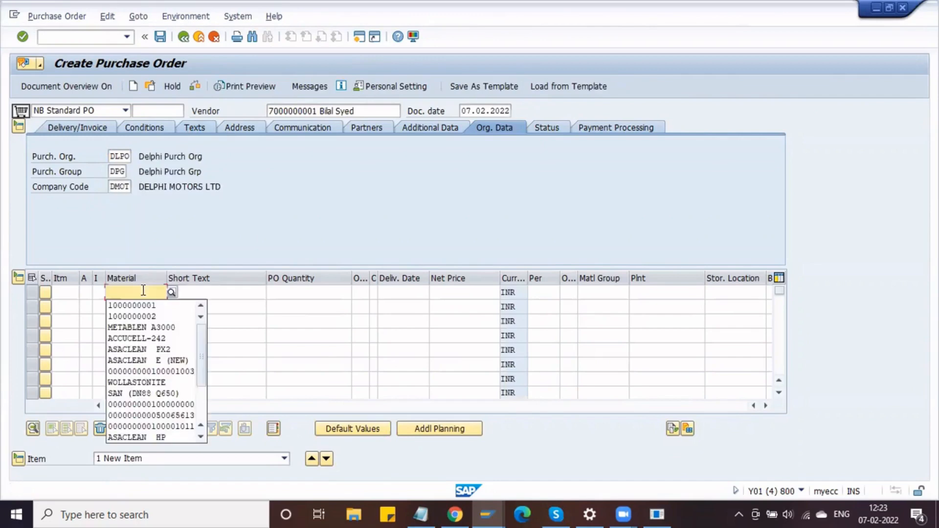
{"action": "type", "text": "75,00"}
{"action": "key", "text": "alt+Tab"}
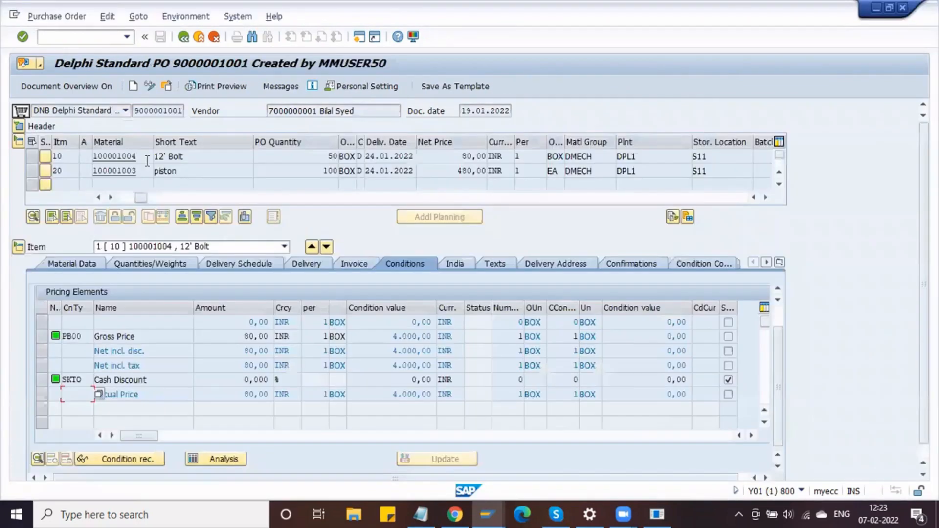
{"action": "left_click_drag", "start_coordinate": [135, 156], "coordinate": [91, 160]}
{"action": "key", "text": "ctrl+c"}
{"action": "key", "text": "alt+Tab"}
{"action": "key", "text": "BackSpace"}
{"action": "key", "text": "BackSpace"}
{"action": "key", "text": "BackSpace"}
{"action": "key", "text": "BackSpace"}
{"action": "key", "text": "BackSpace"}
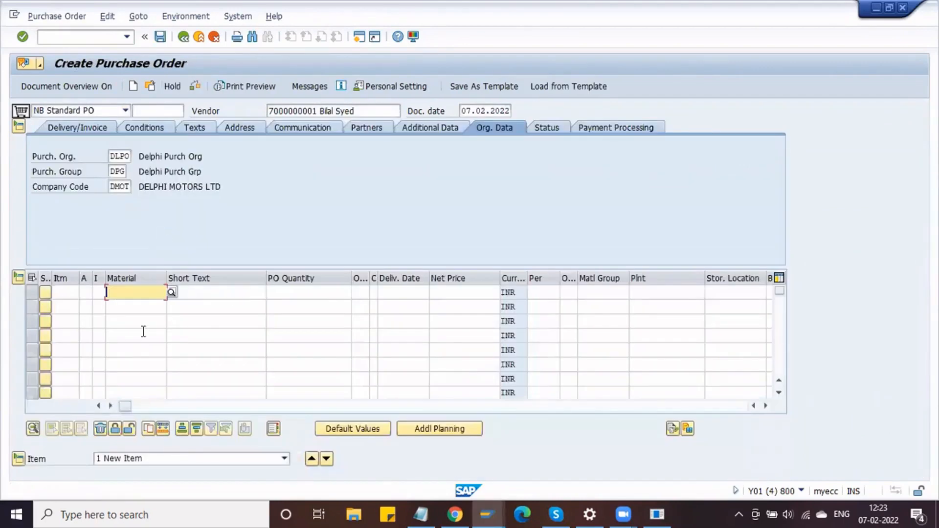
{"action": "key", "text": "Tab"}
{"action": "key", "text": "shift+Tab"}
{"action": "key", "text": "ctrl+v"}
- Give the item quantity 1000, plant npl1 and N11, and confirm the entries
{"action": "left_click", "coordinate": [282, 294]}
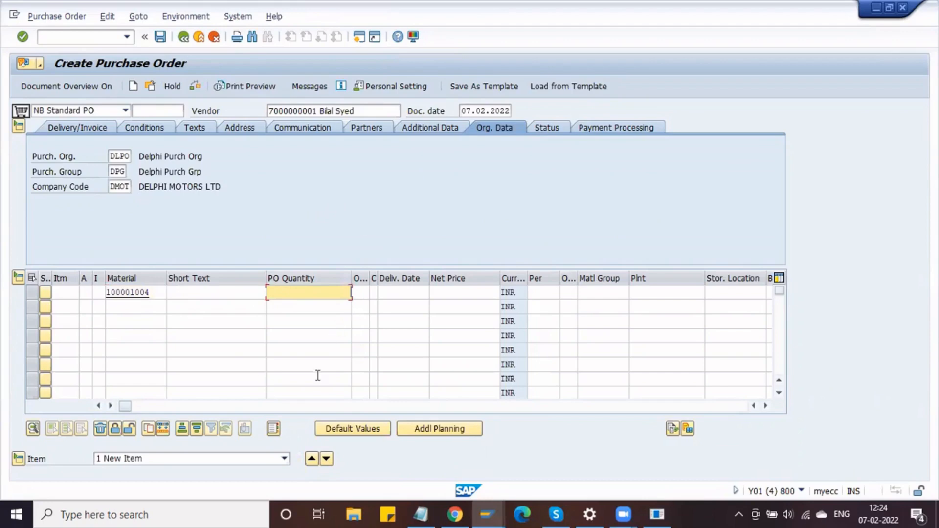
{"action": "type", "text": "1000"}
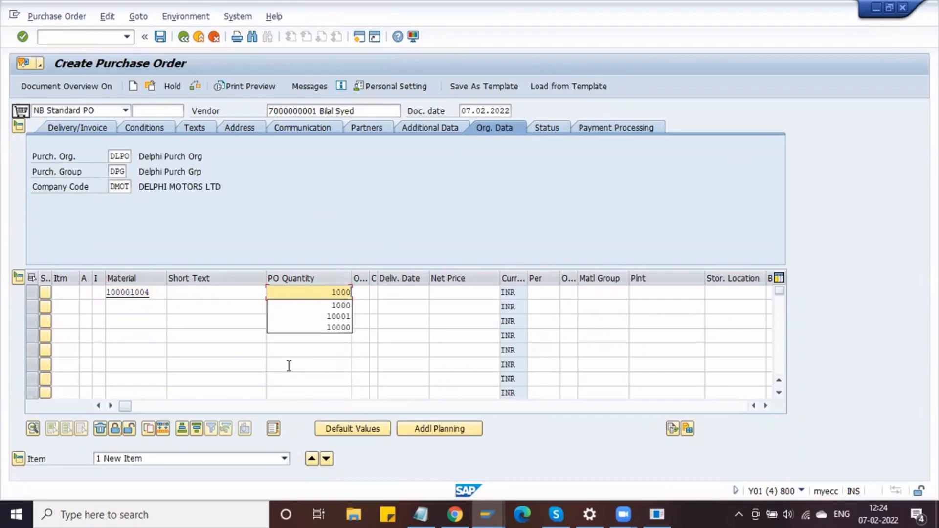
{"action": "key", "text": "Tab"}
{"action": "key", "text": "Tab"}
{"action": "key", "text": "Tab"}
{"action": "key", "text": "Tab"}
{"action": "key", "text": "Tab"}
{"action": "key", "text": "Tab"}
{"action": "key", "text": "Tab"}
{"action": "key", "text": "Tab"}
{"action": "type", "text": "npl1"}
{"action": "key", "text": "Tab"}
{"action": "type", "text": "N11"}
{"action": "key", "text": "Return"}
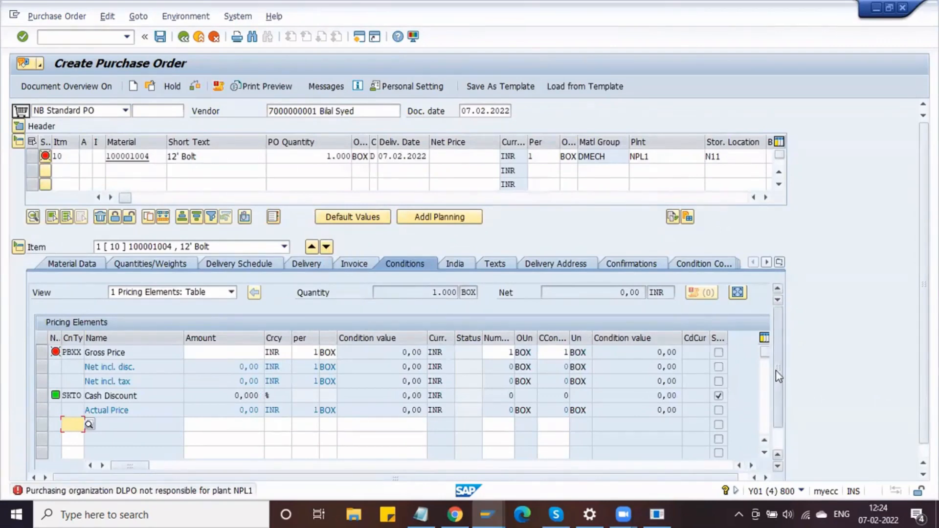
{"action": "left_click_drag", "start_coordinate": [776, 371], "coordinate": [781, 418]}
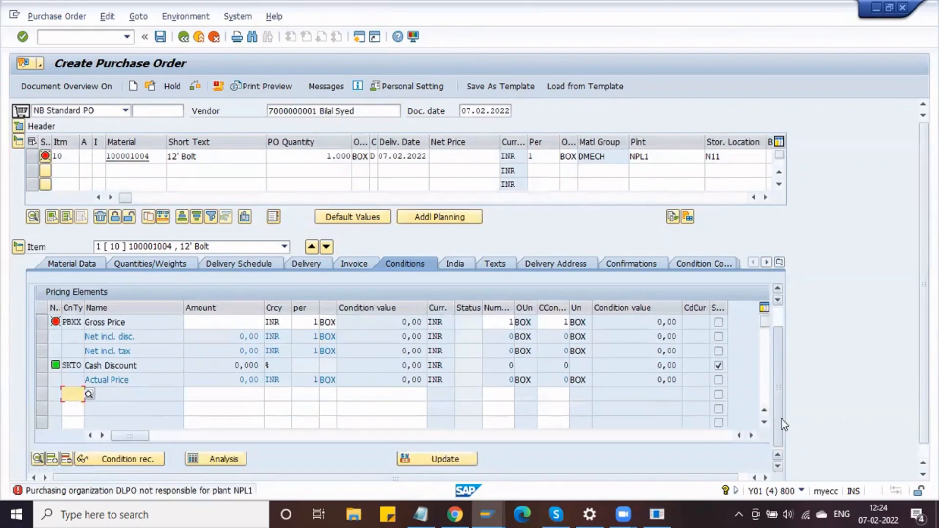
- Expand DB00 in the pricing analysis and find Requirement 037 not fulfilled
{"action": "left_click", "coordinate": [198, 462]}
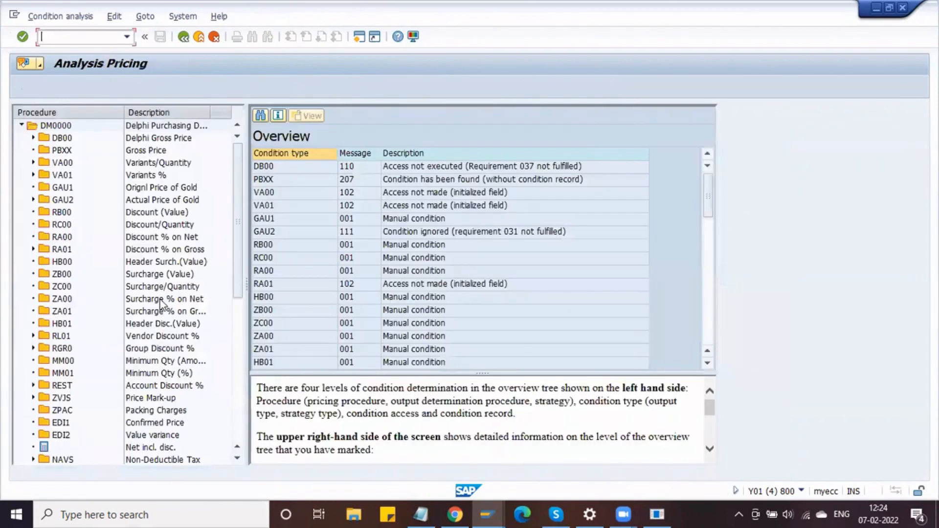
{"action": "double_click", "coordinate": [49, 139]}
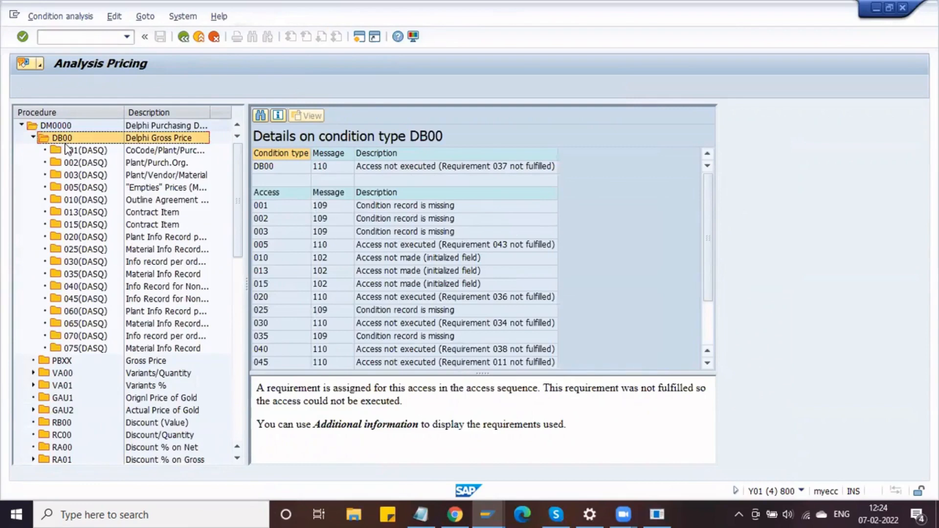
{"action": "left_click", "coordinate": [390, 208]}
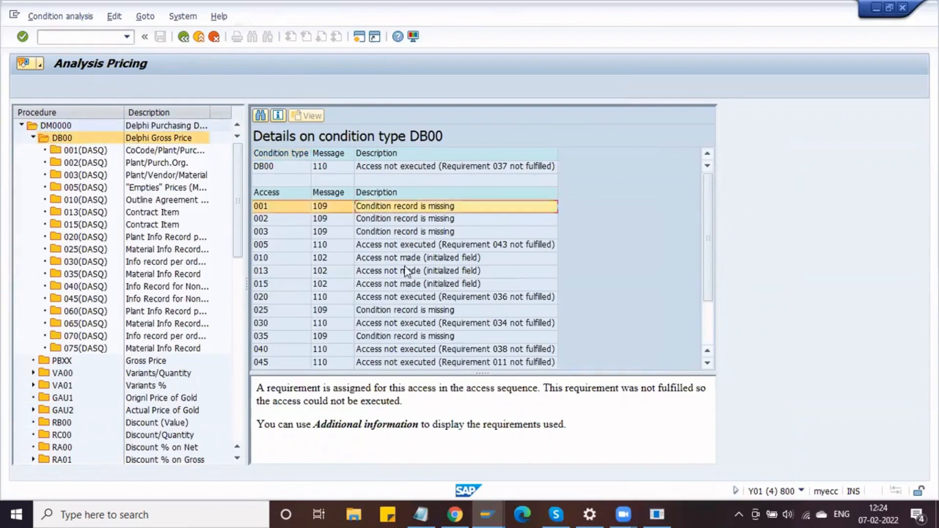
{"action": "scroll", "coordinate": [406, 270], "scroll_direction": "down", "scroll_amount": 2}
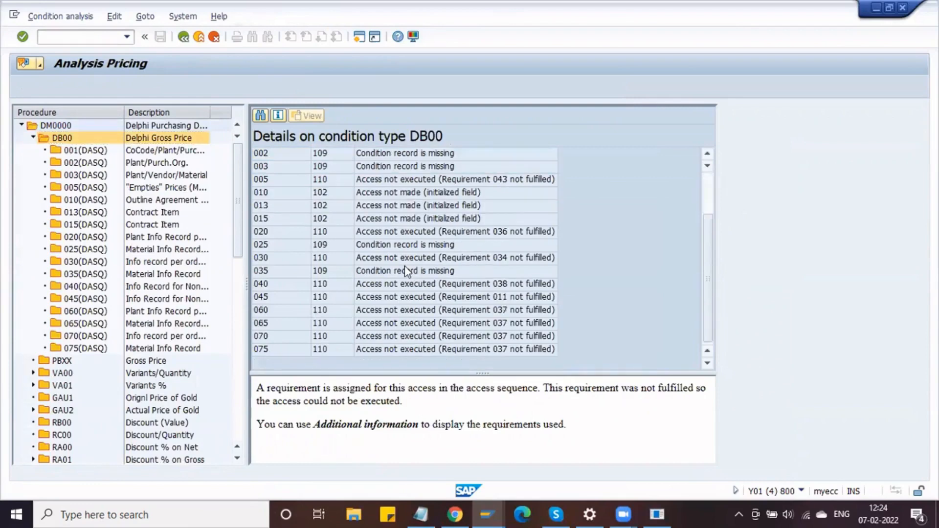
{"action": "left_click", "coordinate": [411, 272]}
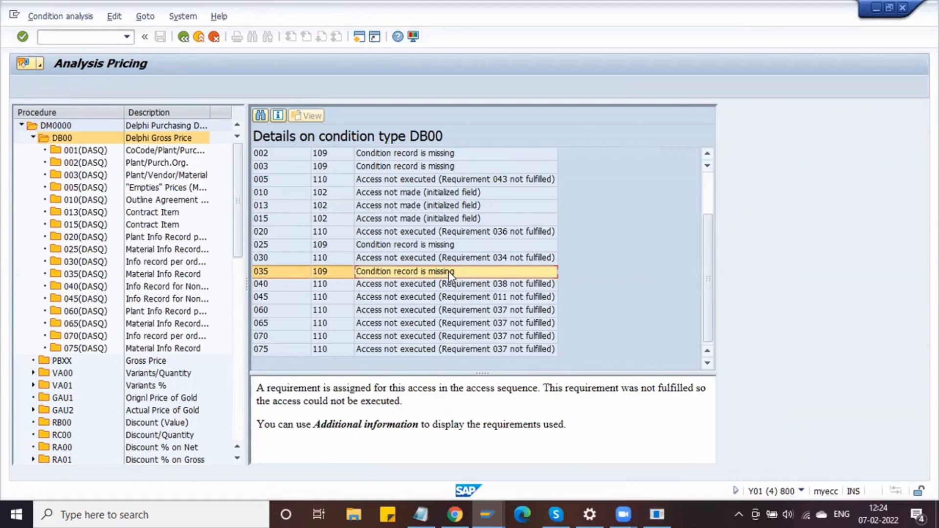
{"action": "scroll", "coordinate": [448, 271], "scroll_direction": "up", "scroll_amount": 2}
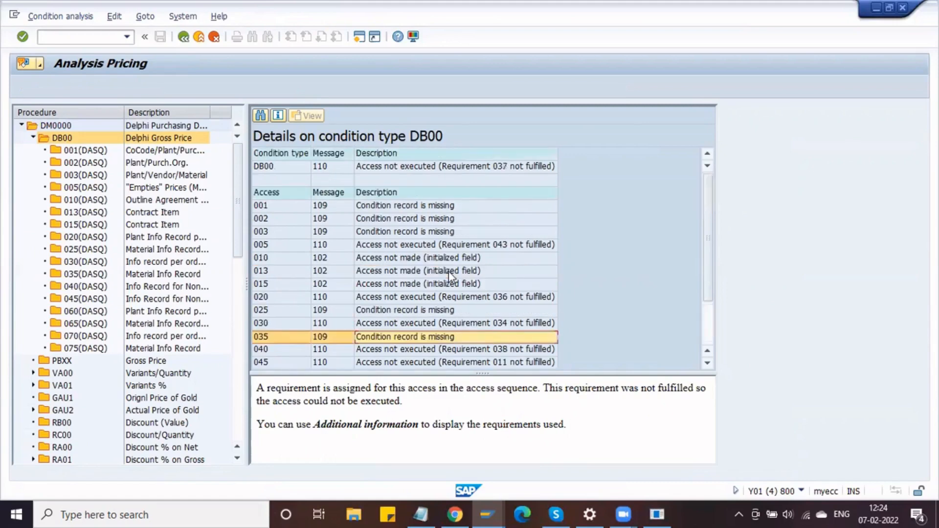
{"action": "left_click", "coordinate": [478, 170]}
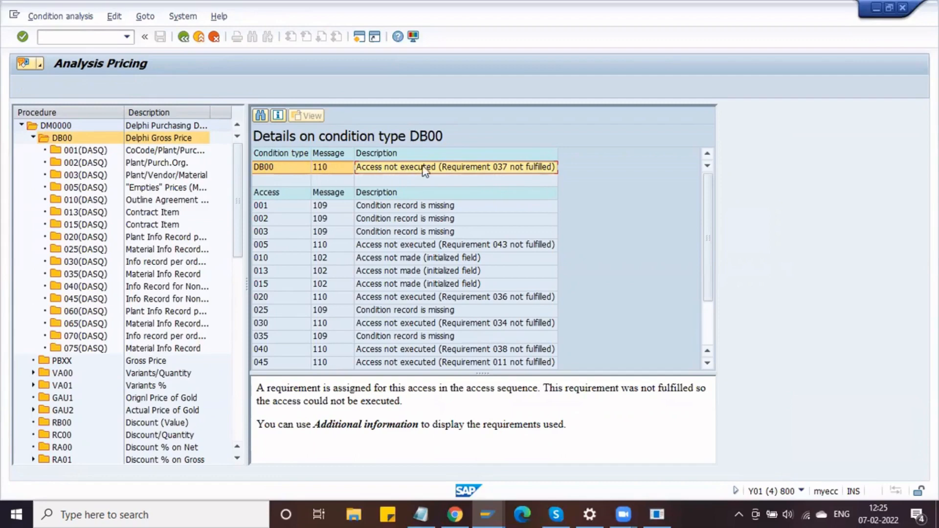
{"action": "key", "text": "alt+Tab"}
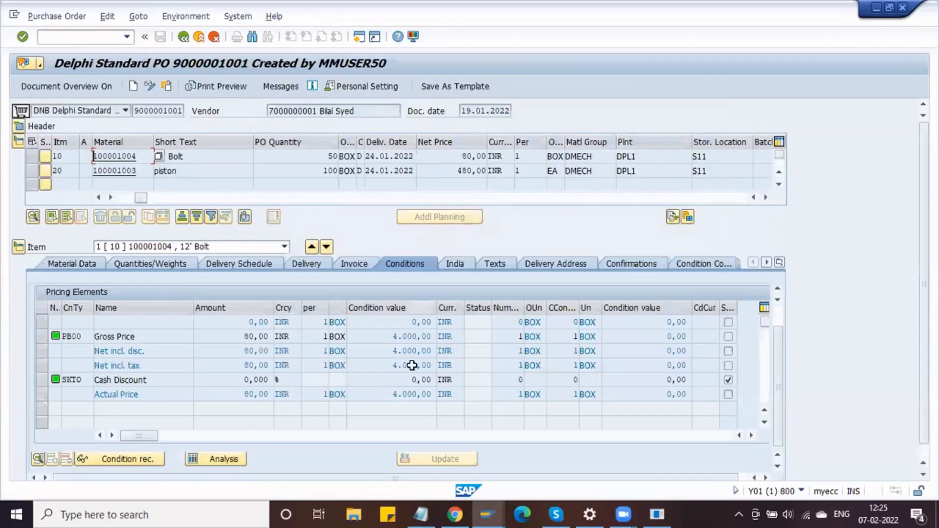
- Run Define Access Sequences from Display IMG, position to DASQ and show its accesses
{"action": "mouse_move", "coordinate": [488, 508]}
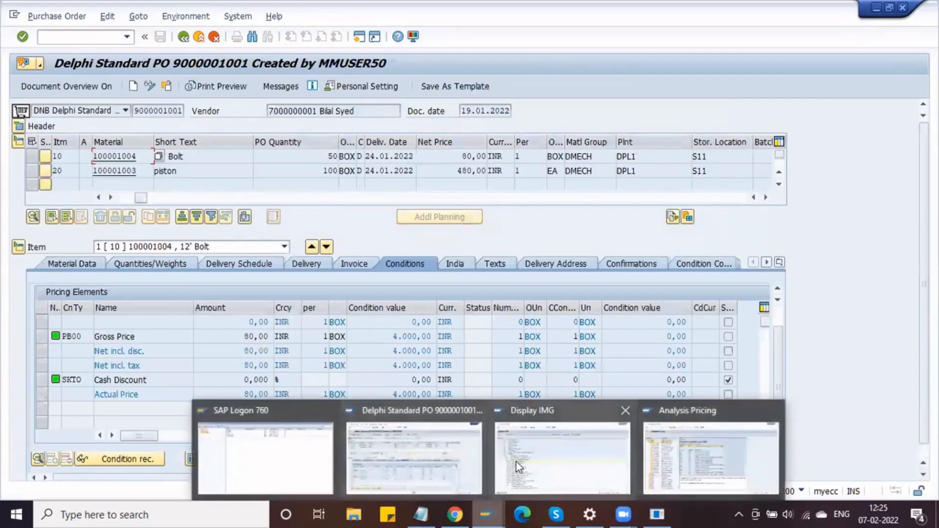
{"action": "left_click", "coordinate": [561, 437]}
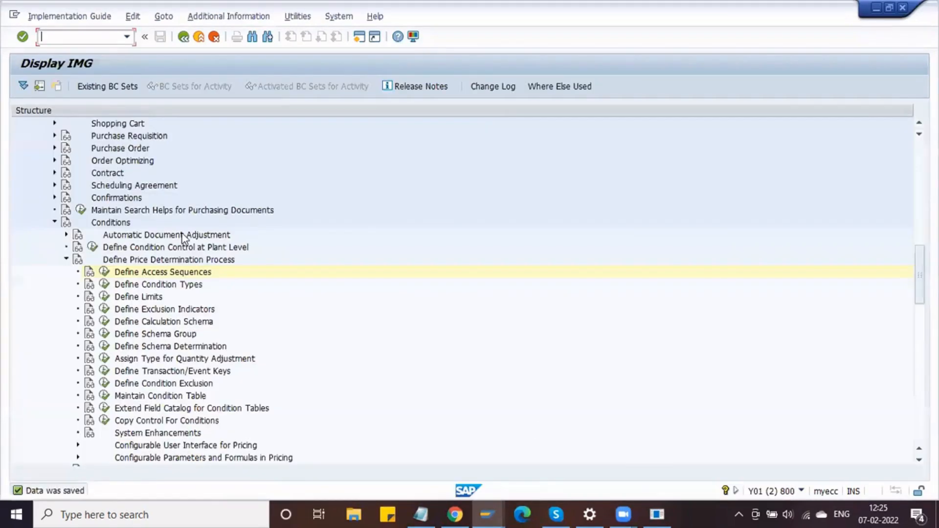
{"action": "left_click", "coordinate": [103, 272]}
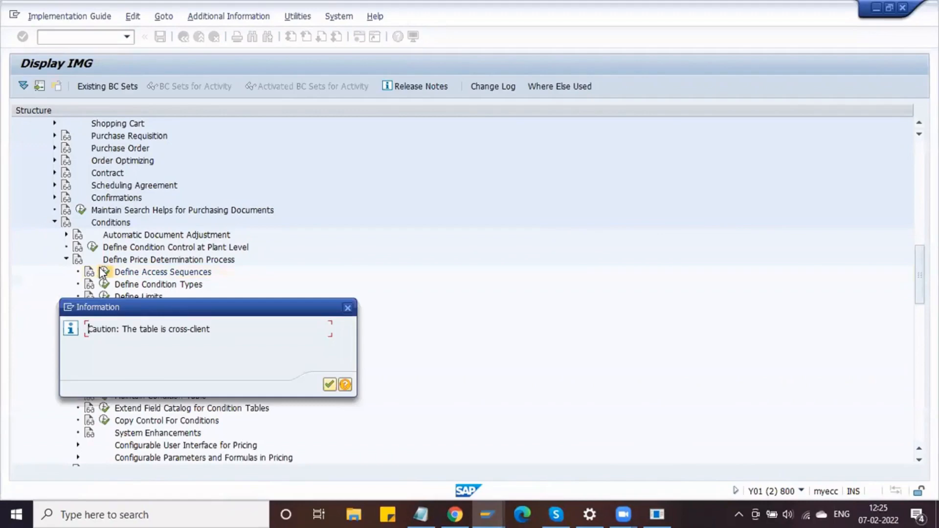
{"action": "key", "text": "Return"}
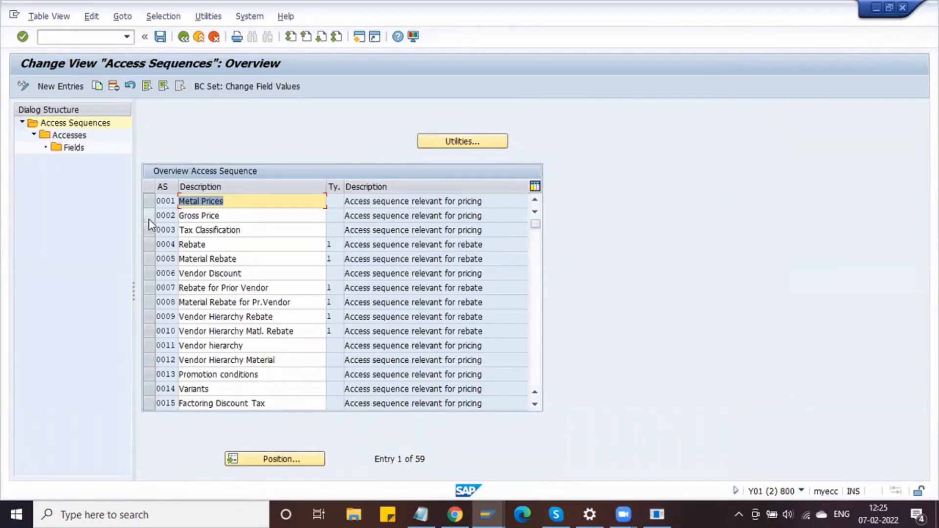
{"action": "left_click", "coordinate": [247, 458]}
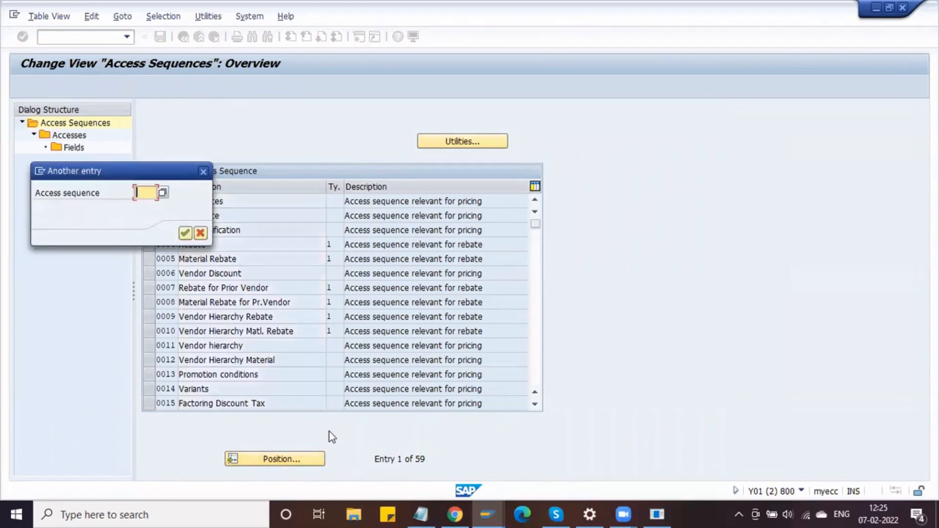
{"action": "type", "text": "DASQ"}
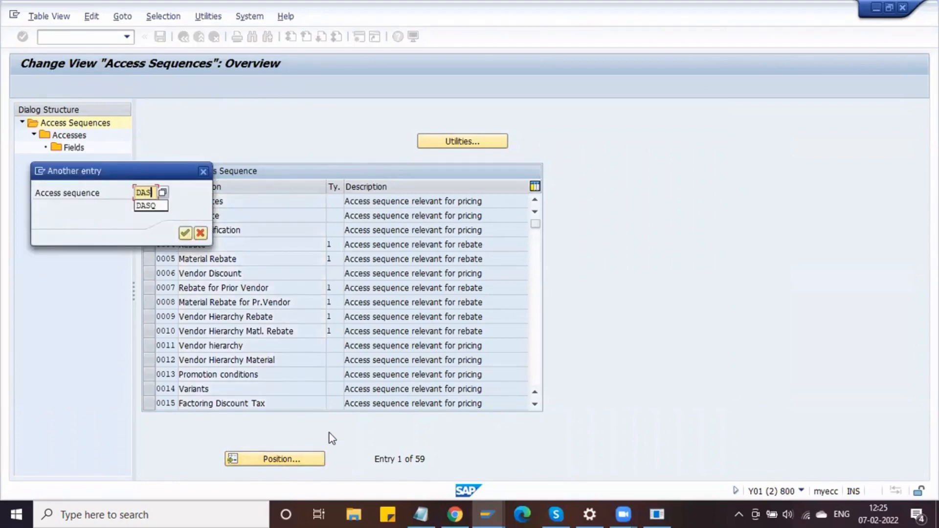
{"action": "key", "text": "Return"}
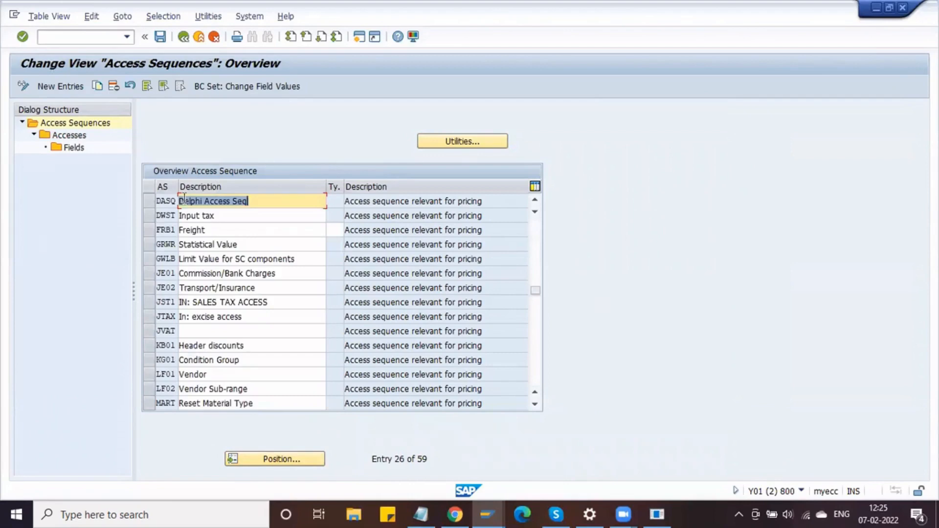
{"action": "left_click", "coordinate": [149, 201]}
{"action": "double_click", "coordinate": [82, 138]}
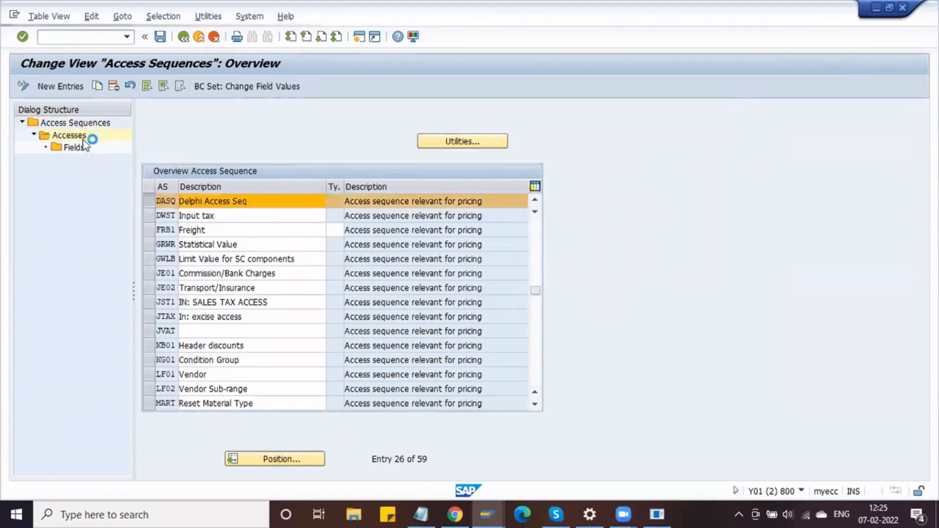
{"action": "left_click", "coordinate": [234, 200]}
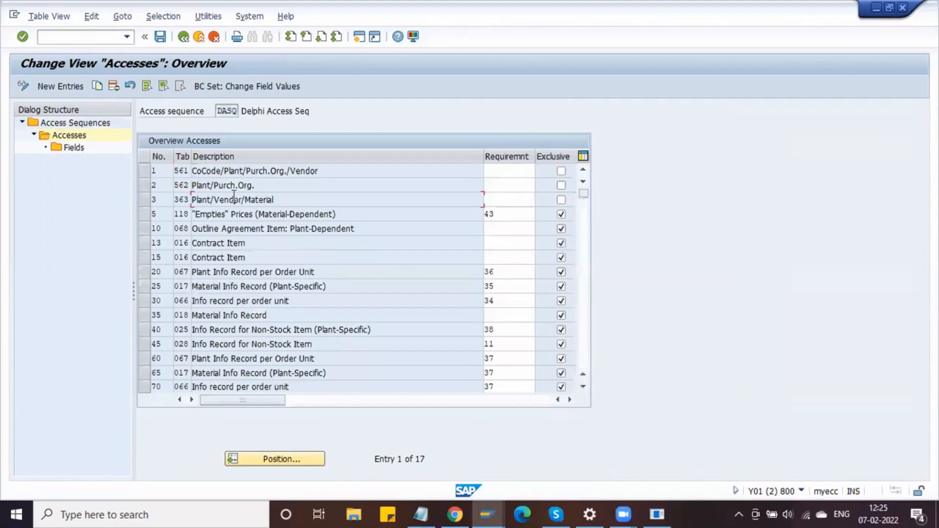
- Browse the requirement routines for access 3 and close the list without choosing one
{"action": "left_click", "coordinate": [499, 200]}
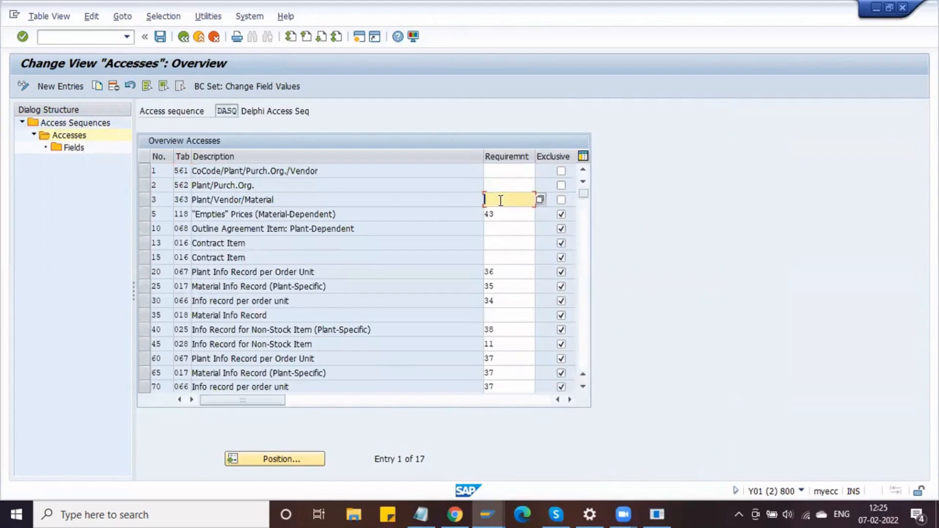
{"action": "left_click", "coordinate": [541, 201]}
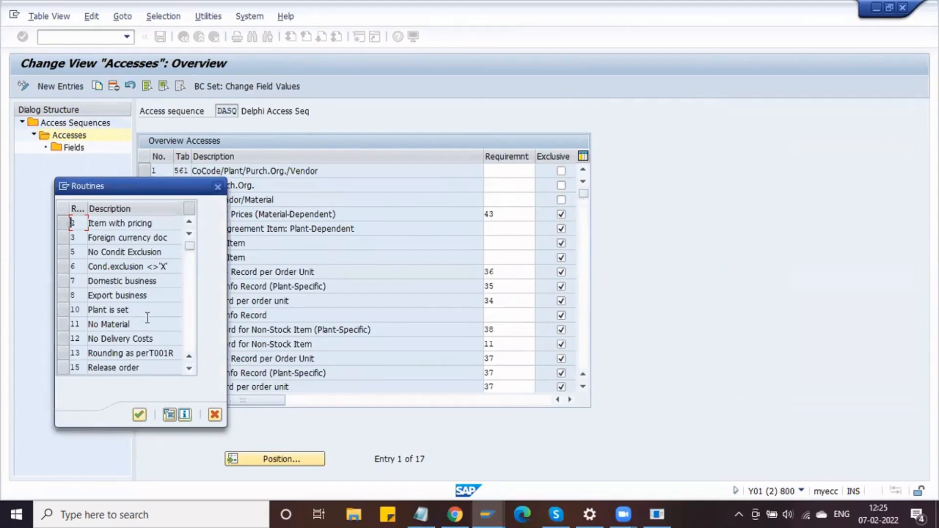
{"action": "scroll", "coordinate": [146, 319], "scroll_direction": "down", "scroll_amount": 8}
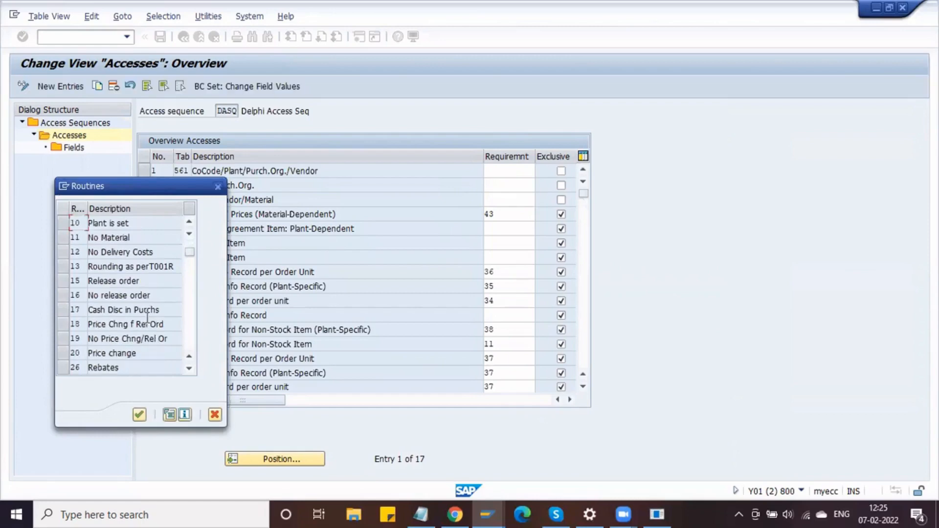
{"action": "scroll", "coordinate": [146, 318], "scroll_direction": "down", "scroll_amount": 1}
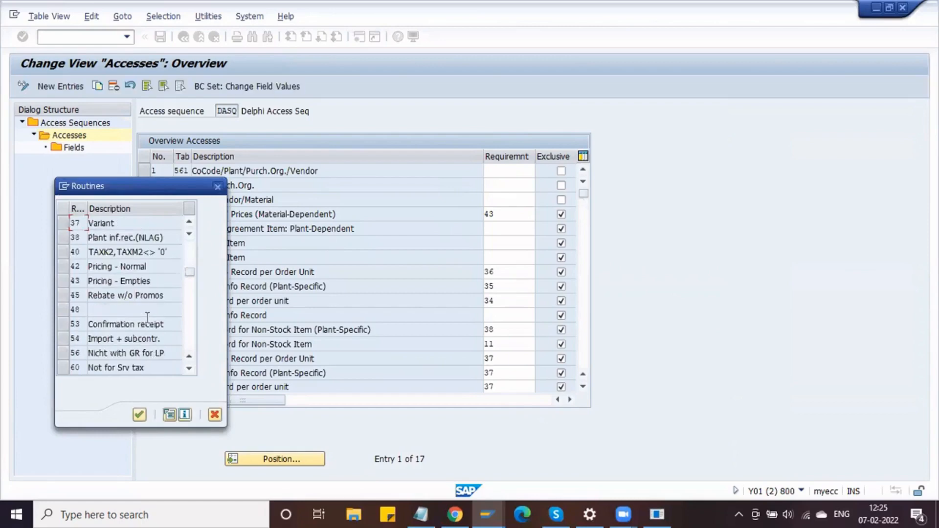
{"action": "scroll", "coordinate": [120, 309], "scroll_direction": "down", "scroll_amount": 2}
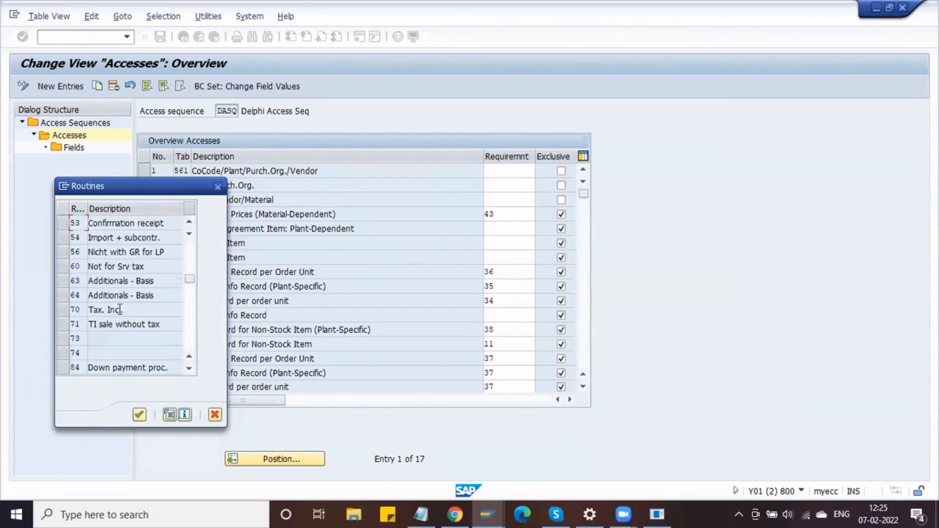
{"action": "scroll", "coordinate": [119, 311], "scroll_direction": "up", "scroll_amount": 5}
{"action": "scroll", "coordinate": [118, 308], "scroll_direction": "up", "scroll_amount": 3}
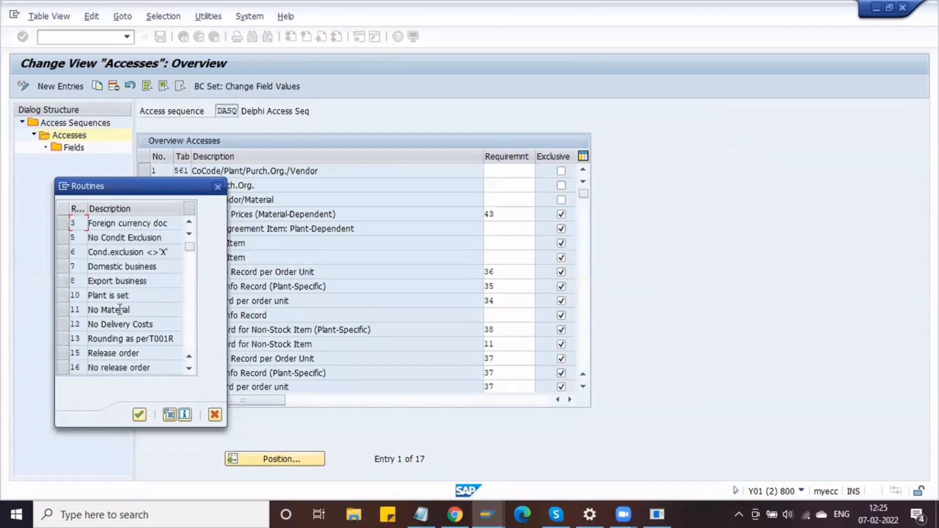
{"action": "scroll", "coordinate": [120, 310], "scroll_direction": "up", "scroll_amount": 1}
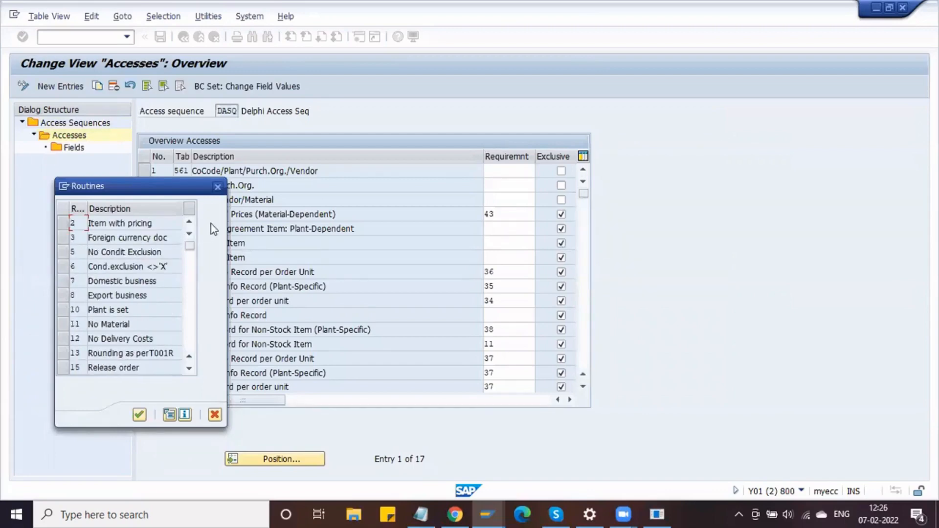
{"action": "left_click", "coordinate": [218, 187]}
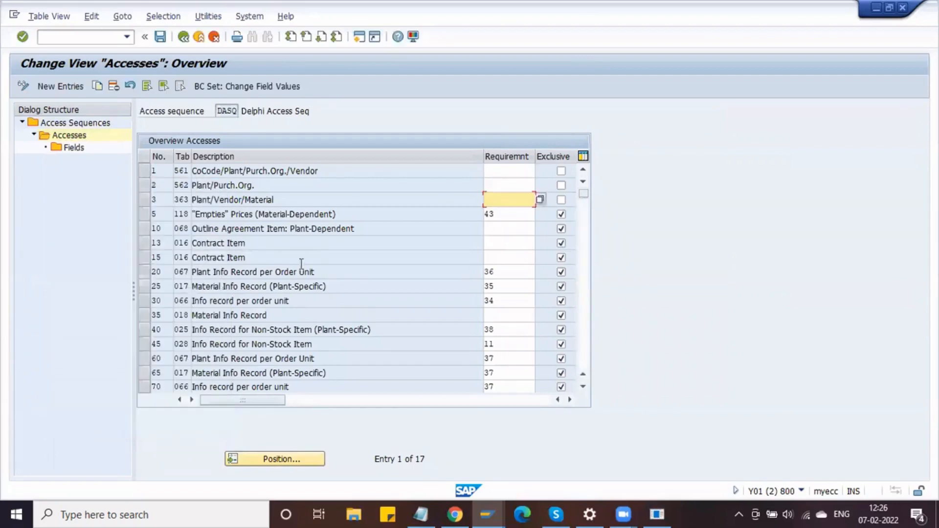
- Inspect requirement routine 36 for access 20, leaving its requirement unchanged
{"action": "left_click", "coordinate": [351, 272]}
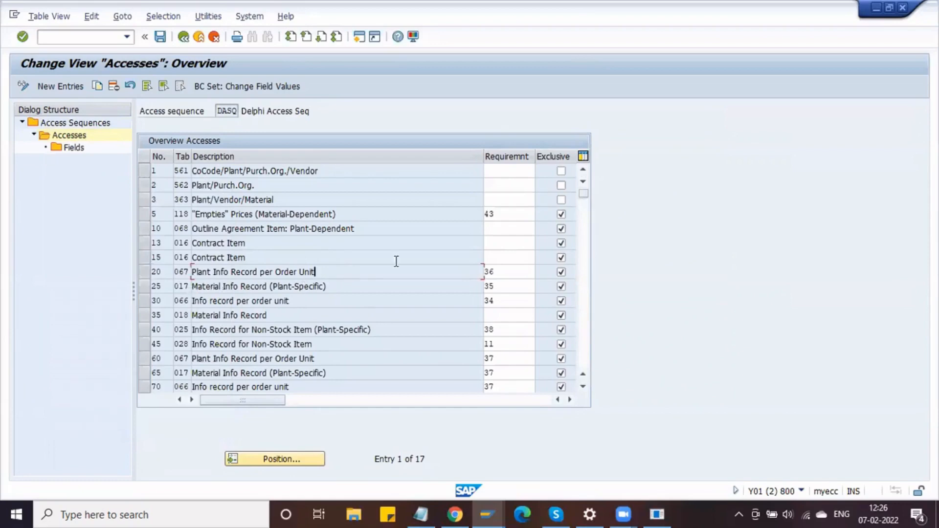
{"action": "left_click", "coordinate": [518, 271]}
{"action": "left_click", "coordinate": [540, 272]}
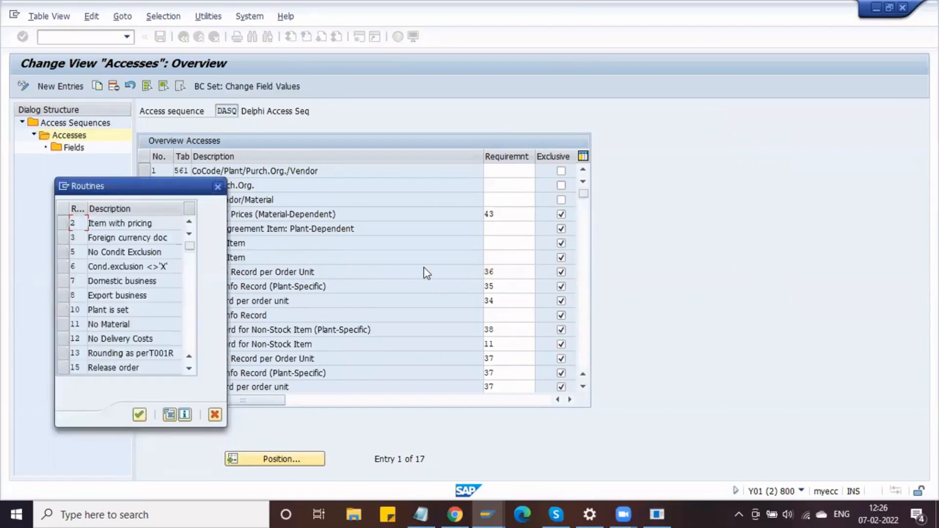
{"action": "scroll", "coordinate": [159, 292], "scroll_direction": "down", "scroll_amount": 5}
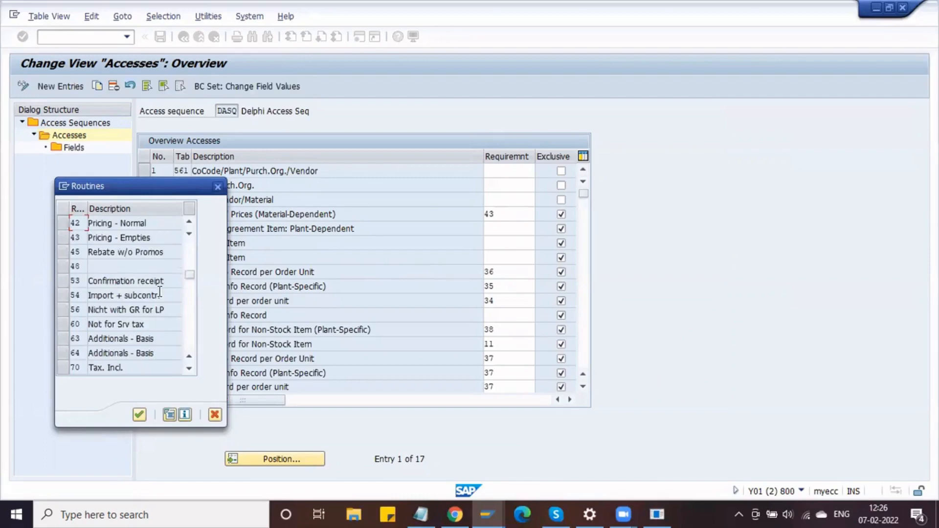
{"action": "scroll", "coordinate": [160, 292], "scroll_direction": "up", "scroll_amount": 1}
{"action": "scroll", "coordinate": [159, 293], "scroll_direction": "up", "scroll_amount": 4}
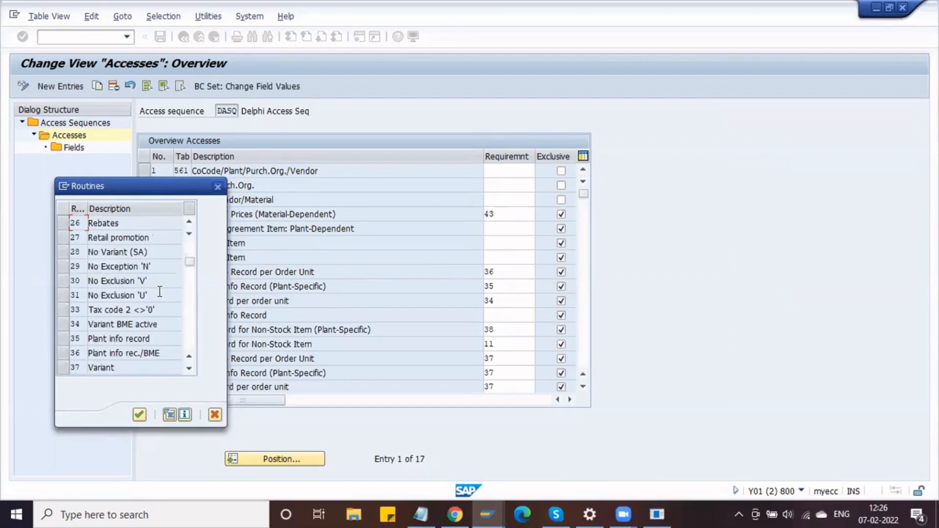
{"action": "left_click", "coordinate": [156, 353]}
{"action": "scroll", "coordinate": [131, 280], "scroll_direction": "up", "scroll_amount": 6}
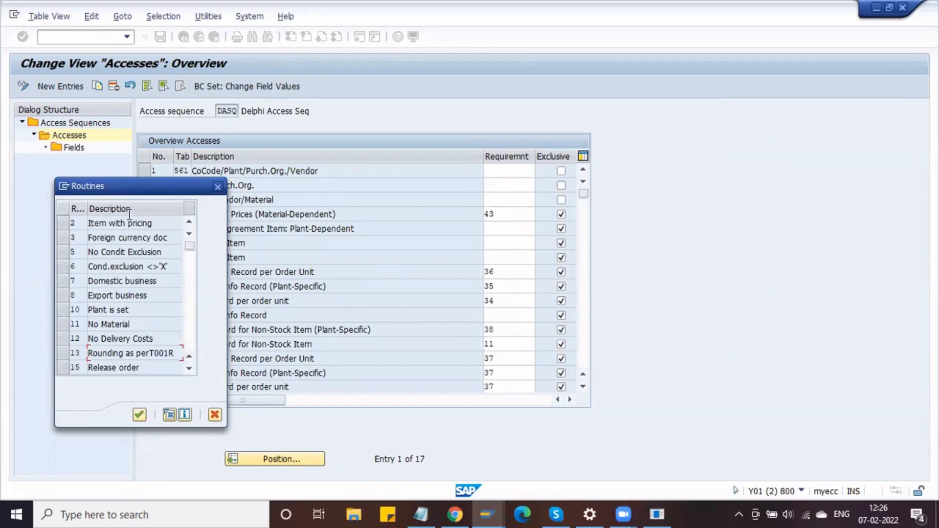
{"action": "left_click", "coordinate": [218, 187]}
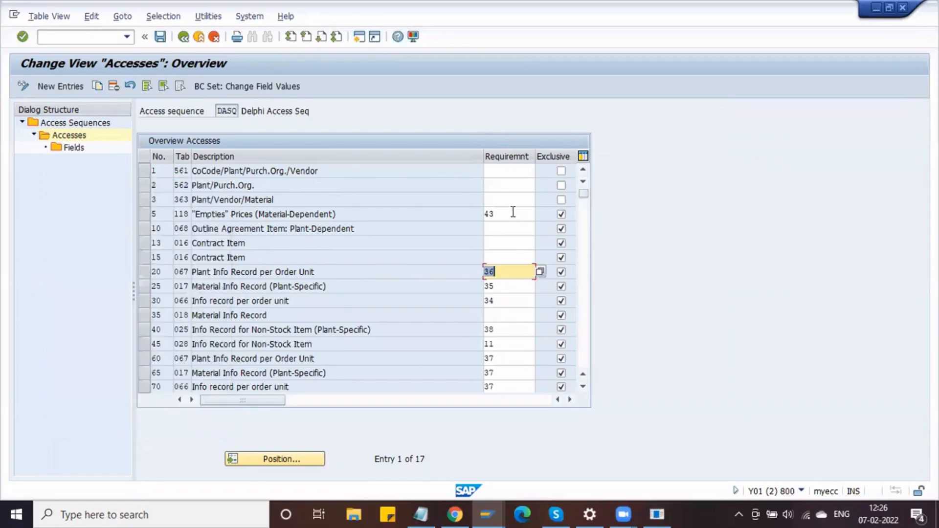
{"action": "left_click", "coordinate": [500, 185]}
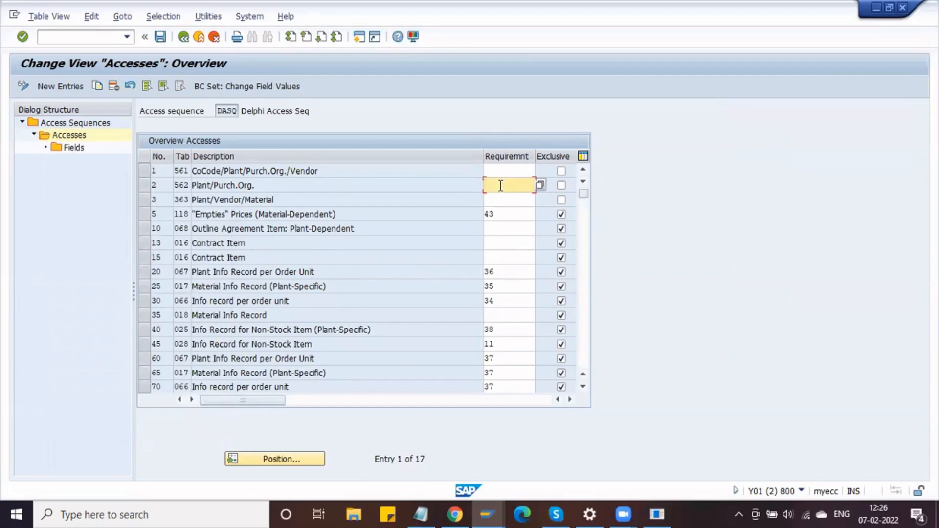
- Mark the DASQ accesses as exclusive and save, acknowledging the A 561 and A 562 notes
{"action": "left_click", "coordinate": [561, 186]}
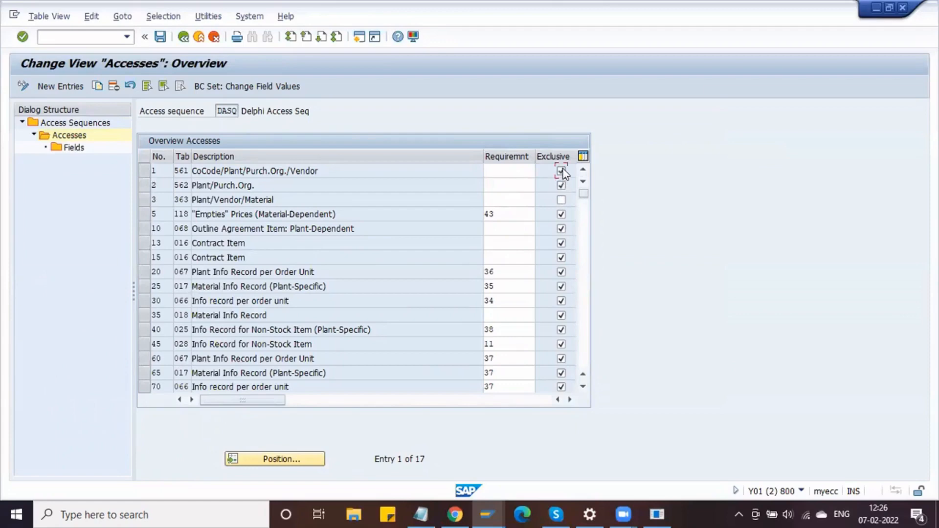
{"action": "left_click", "coordinate": [561, 199]}
{"action": "left_click", "coordinate": [159, 37]}
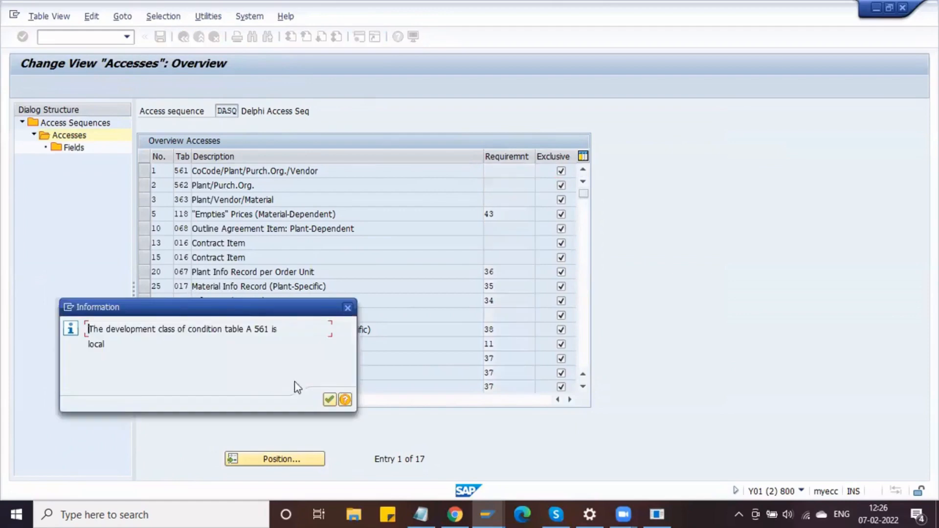
{"action": "left_click", "coordinate": [329, 399]}
{"action": "key", "text": "Return"}
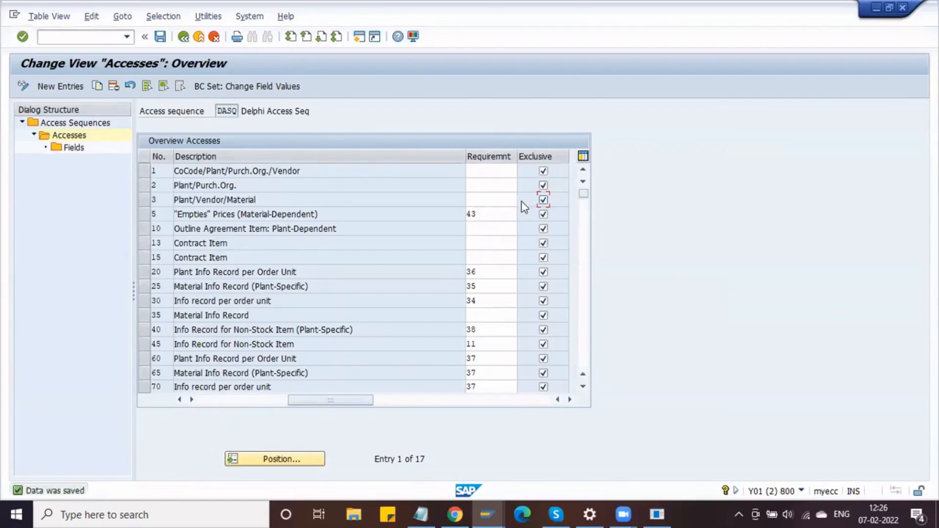
- Read the F1 help on the Exclusive access setting
{"action": "key", "text": "F1"}
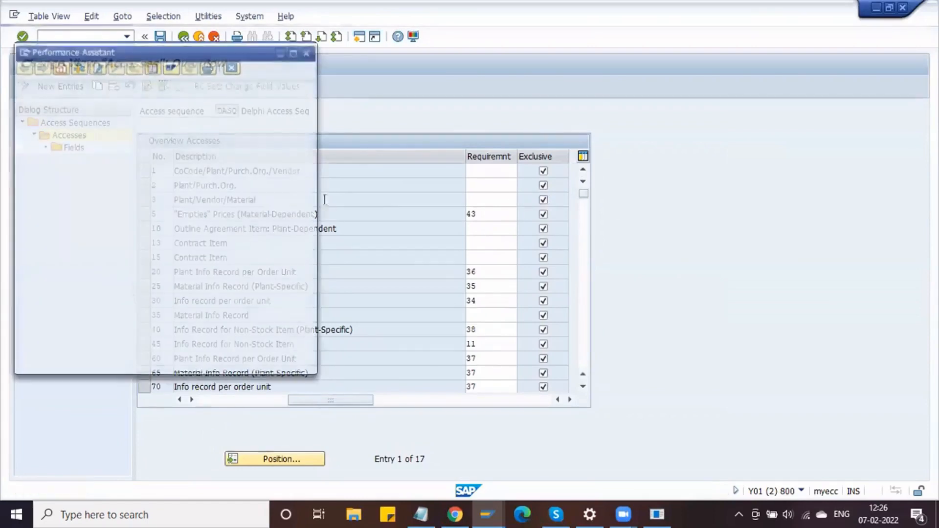
{"action": "left_click", "coordinate": [309, 52]}
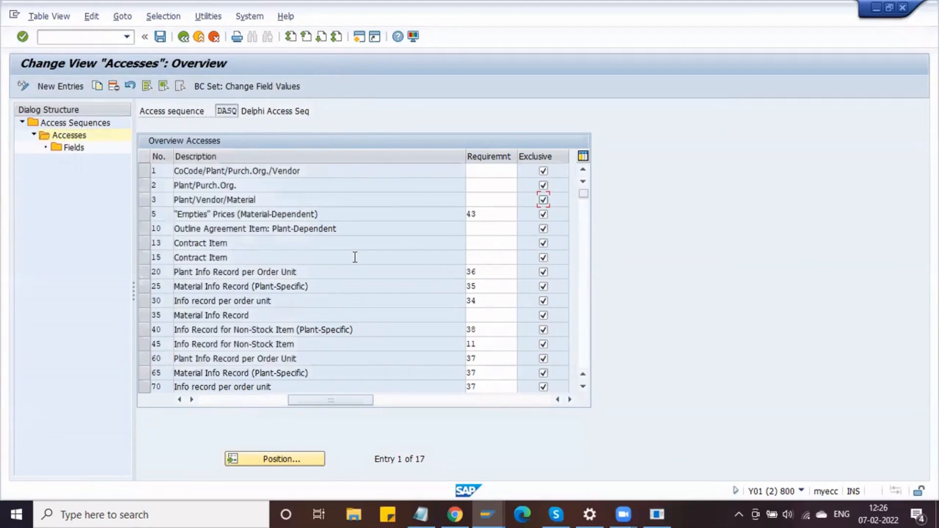
{"action": "scroll", "coordinate": [331, 305], "scroll_direction": "down", "scroll_amount": 3}
{"action": "scroll", "coordinate": [330, 305], "scroll_direction": "up", "scroll_amount": 3}
{"action": "key", "text": "alt+Tab"}
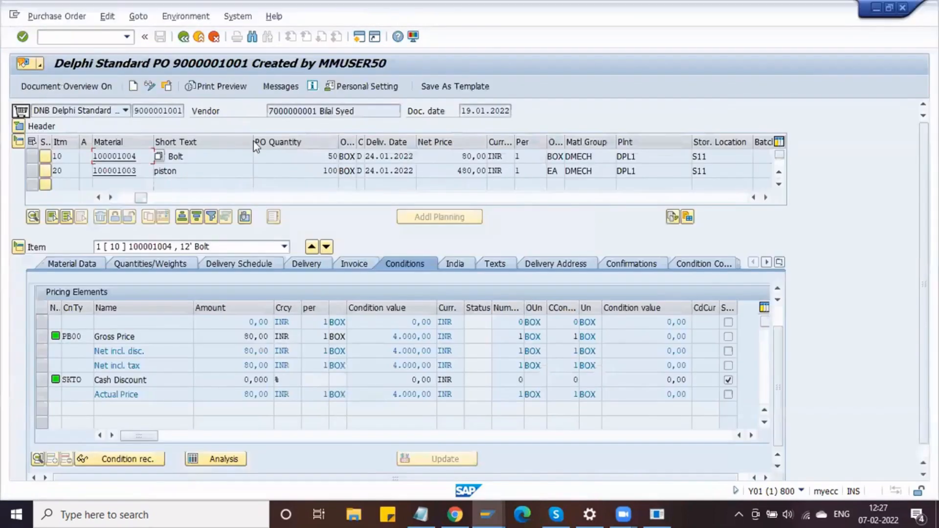
- Inspect the fields of access 1 (CoCode/Plant/Purch.Org./Vendor) and access 3 (Plant/Vendor/Material), then save
{"action": "key", "text": "alt+Tab"}
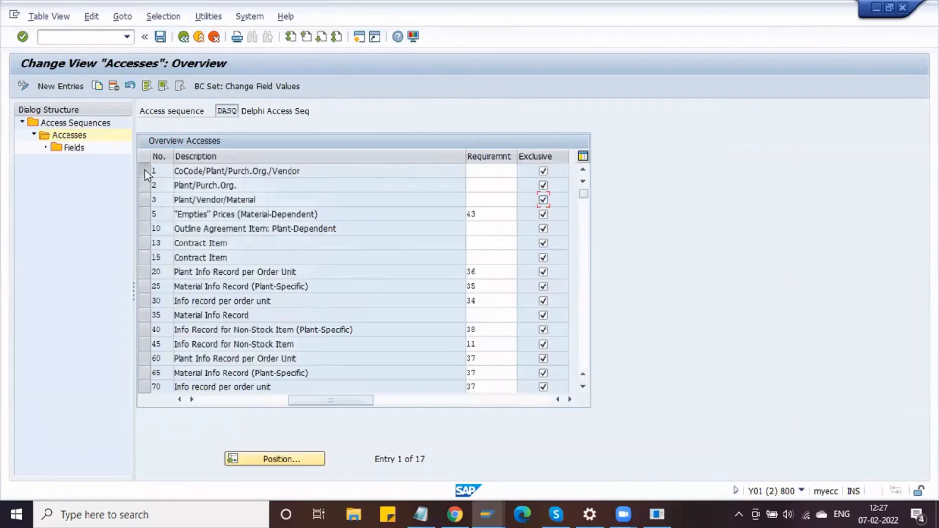
{"action": "left_click", "coordinate": [144, 170]}
{"action": "left_click", "coordinate": [73, 148]}
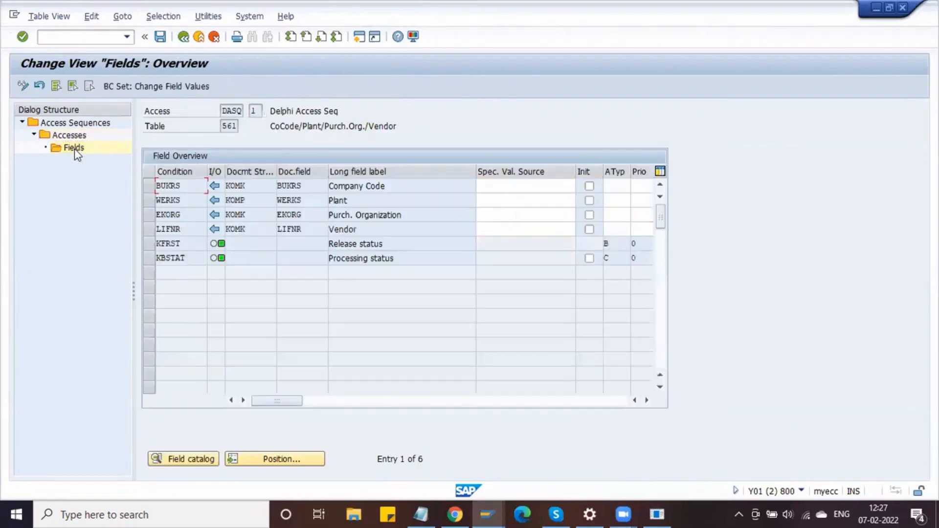
{"action": "left_click", "coordinate": [184, 36]}
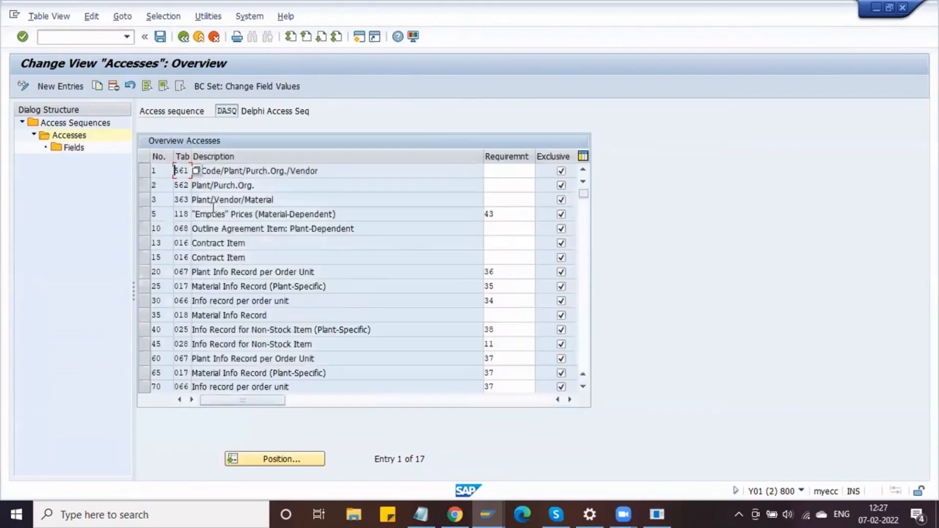
{"action": "left_click", "coordinate": [152, 200]}
{"action": "double_click", "coordinate": [76, 148]}
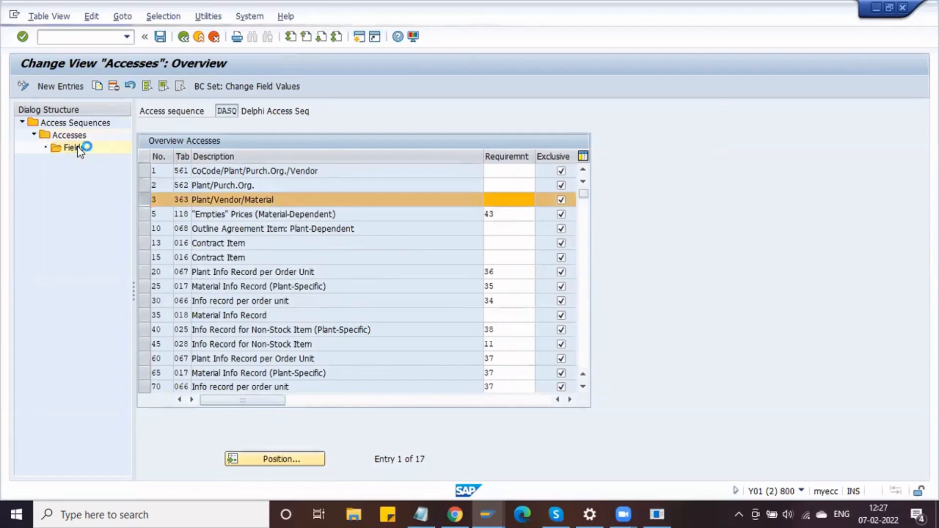
{"action": "left_click", "coordinate": [160, 37]}
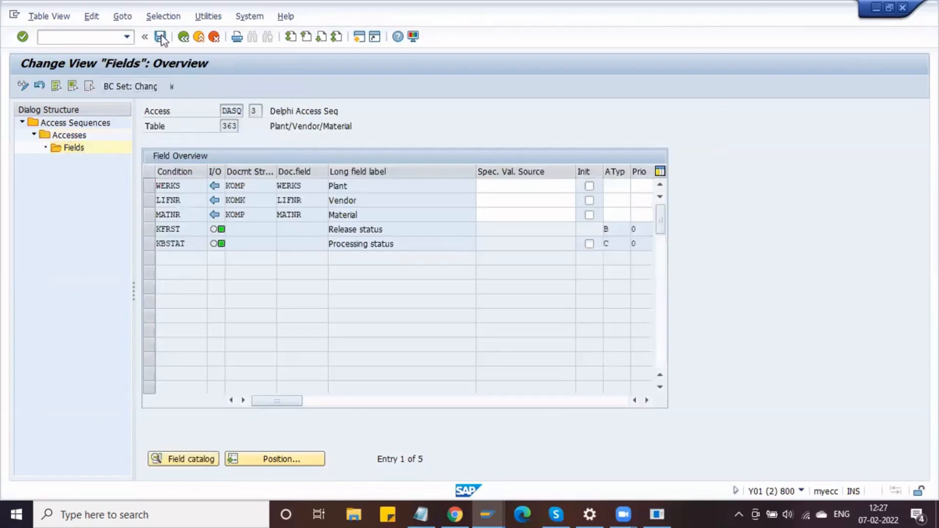
- Close the Analysis Pricing window and start a new purchase order session with /OME21N
{"action": "left_click", "coordinate": [415, 462]}
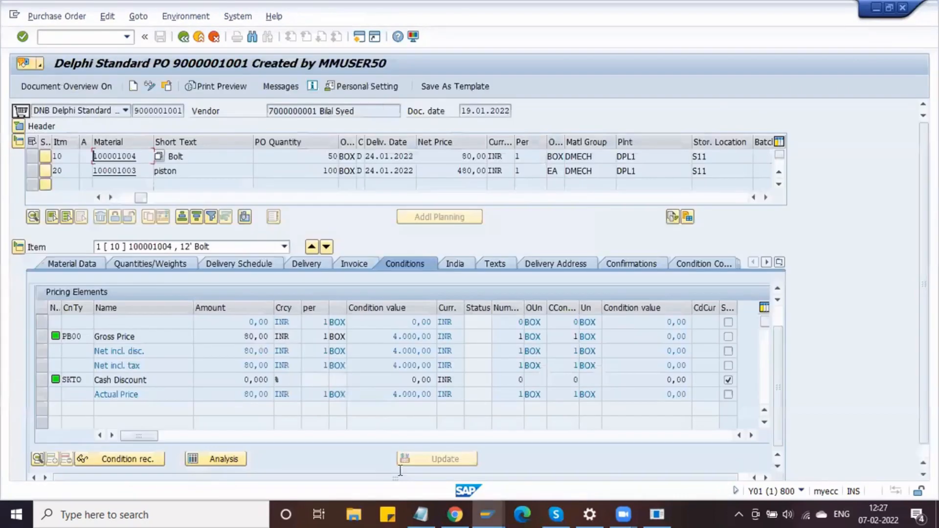
{"action": "left_click", "coordinate": [494, 508]}
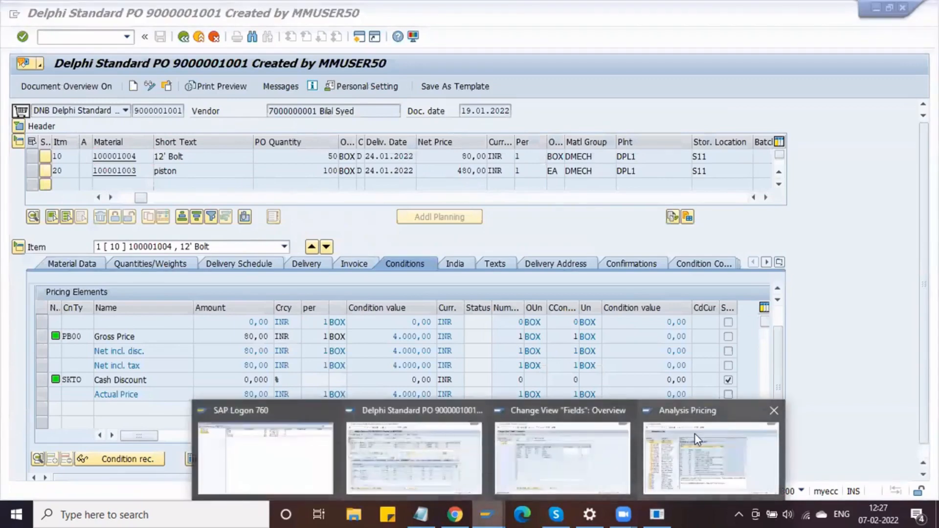
{"action": "left_click", "coordinate": [780, 411]}
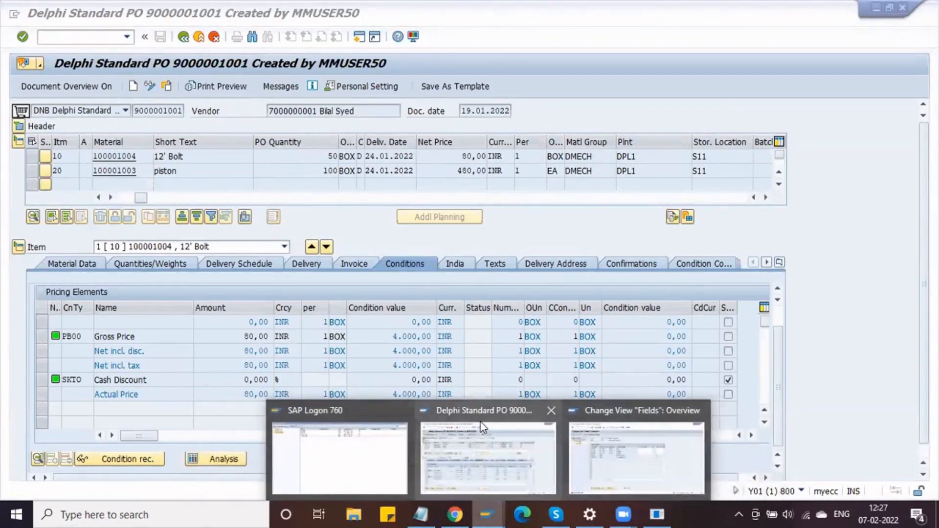
{"action": "left_click", "coordinate": [650, 432]}
{"action": "type", "text": "/OM"}
{"action": "key", "text": "Return"}
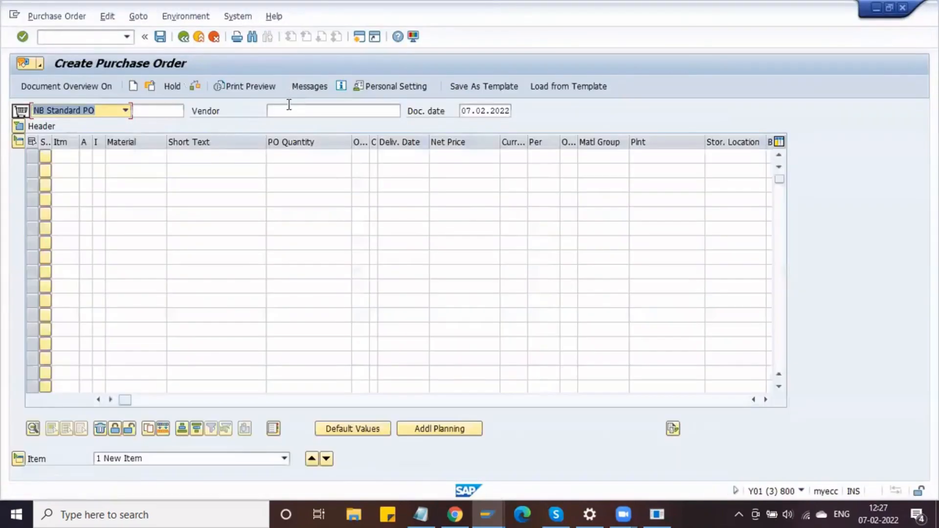
{"action": "left_click", "coordinate": [283, 111]}
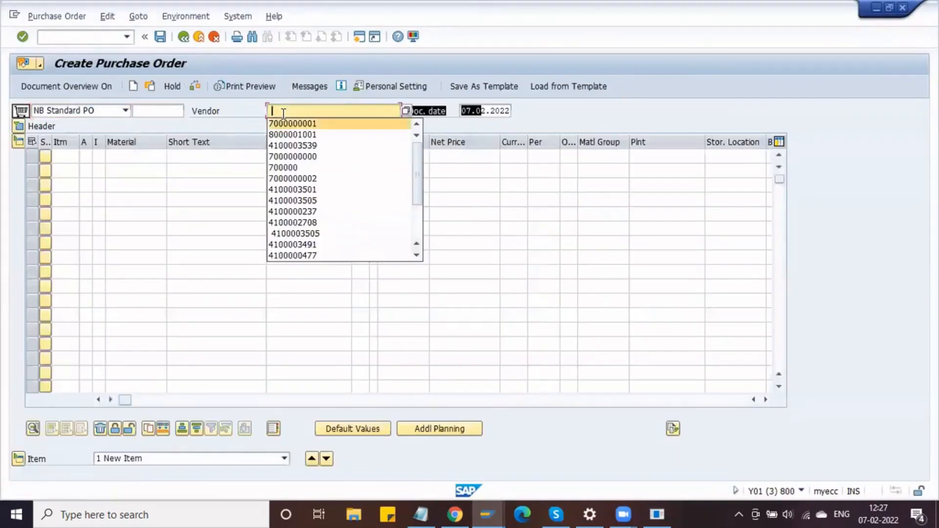
- Fill the PO header with the recent vendor, purchasing org DLPO, group dpg and company code dmot
{"action": "key", "text": "Return"}
{"action": "key", "text": "Return"}
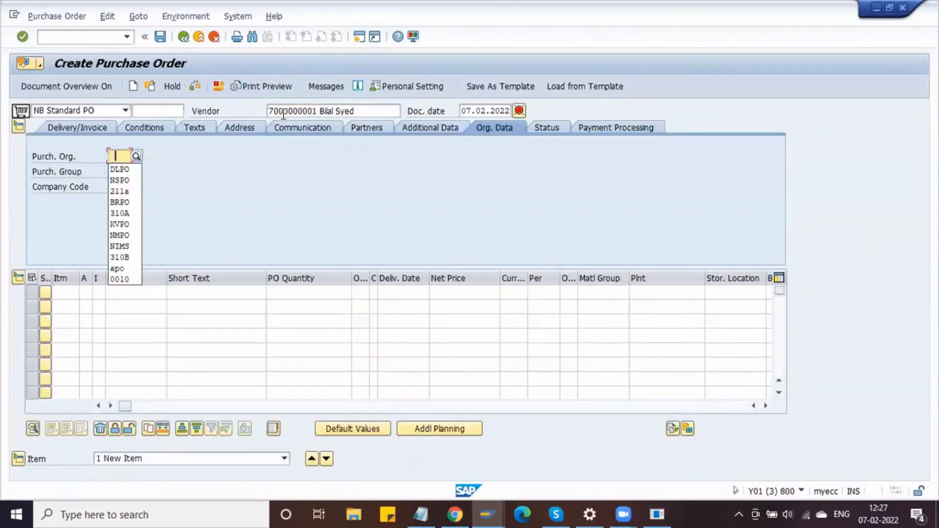
{"action": "key", "text": "Down"}
{"action": "key", "text": "Return"}
{"action": "key", "text": "Tab"}
{"action": "key", "text": "space"}
{"action": "key", "text": "Down"}
{"action": "key", "text": "Return"}
{"action": "key", "text": "Tab"}
{"action": "key", "text": "space"}
{"action": "key", "text": "Down"}
- Enter item material 100001004, quantity 1000, plant DPL1, storage location S11, and confirm past the source-list warning
{"action": "key", "text": "Return"}
{"action": "key", "text": "Tab"}
{"action": "key", "text": "space"}
{"action": "key", "text": "Down"}
{"action": "key", "text": "Return"}
{"action": "key", "text": "Tab"}
{"action": "key", "text": "Tab"}
{"action": "key", "text": "space"}
{"action": "key", "text": "Down"}
{"action": "key", "text": "Return"}
{"action": "key", "text": "Tab"}
{"action": "key", "text": "Tab"}
{"action": "key", "text": "Tab"}
{"action": "key", "text": "Tab"}
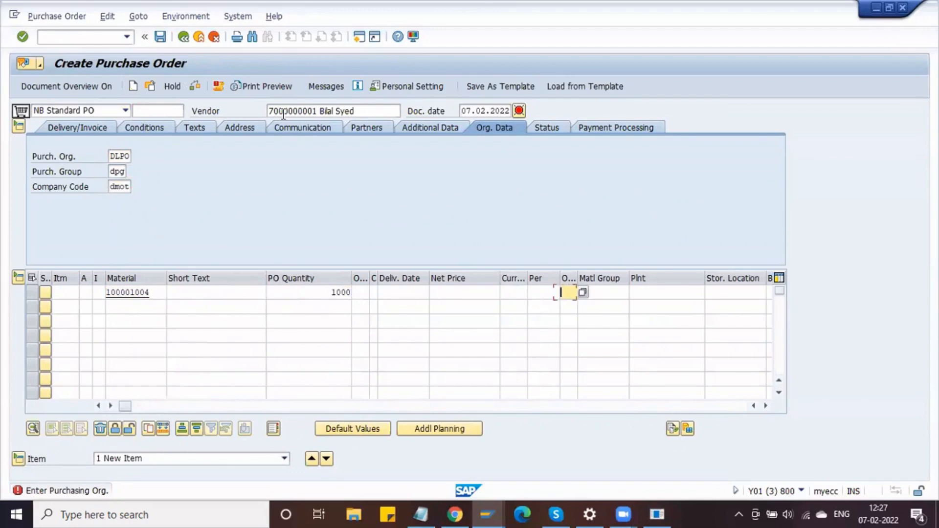
{"action": "key", "text": "Tab"}
{"action": "key", "text": "Tab"}
{"action": "key", "text": "space"}
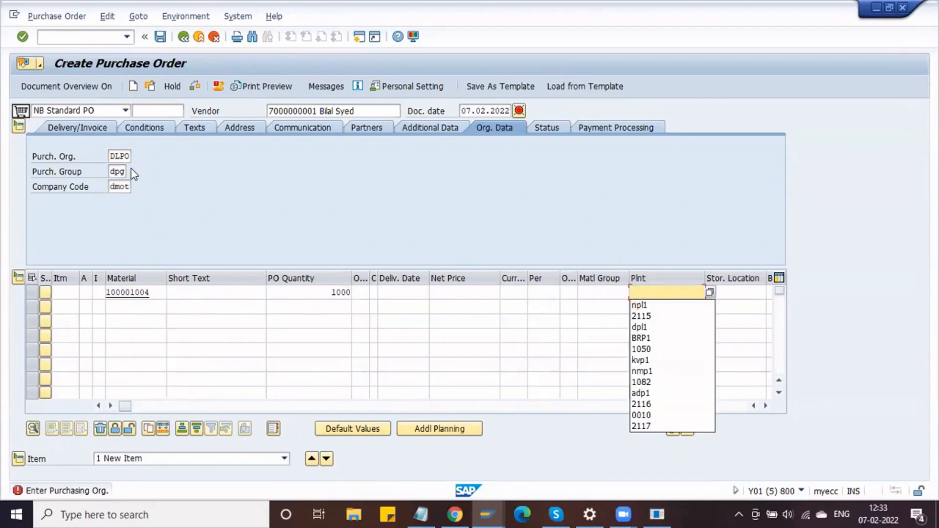
{"action": "type", "text": "DPL1"}
{"action": "key", "text": "Tab"}
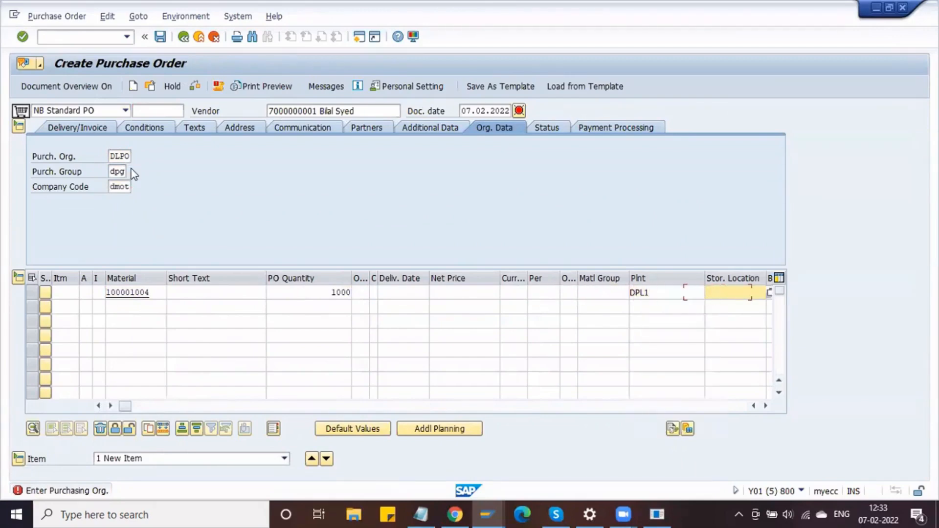
{"action": "type", "text": "S11"}
{"action": "key", "text": "Return"}
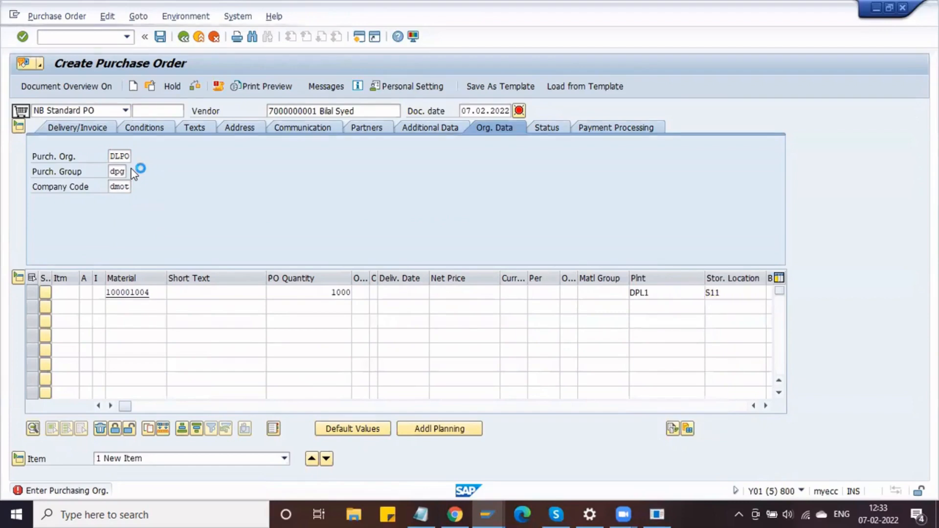
{"action": "key", "text": "Return"}
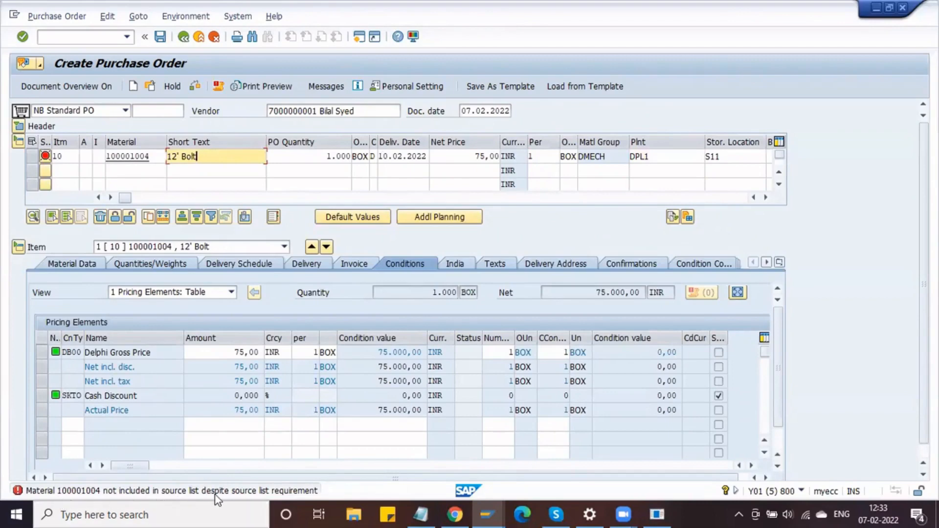
- Look at the material master for 100001004, then return to the purchase order's command field
{"action": "double_click", "coordinate": [155, 157]}
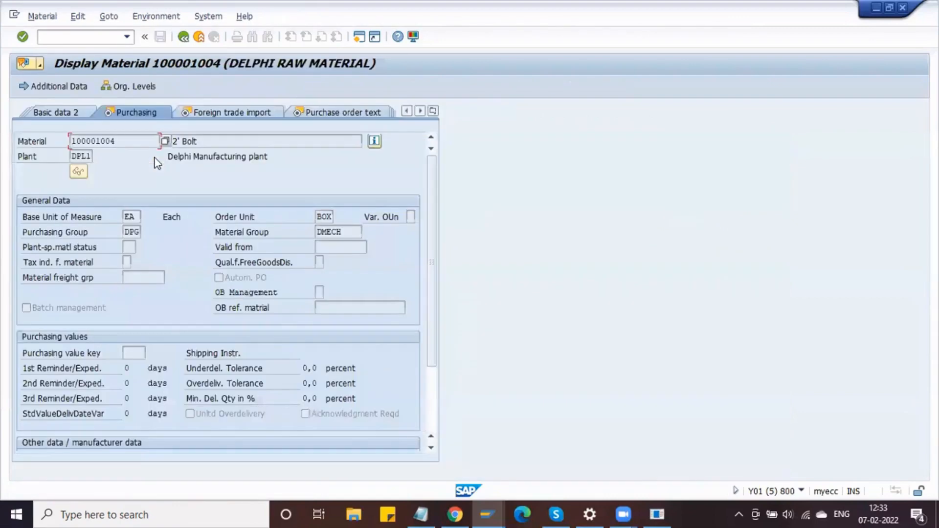
{"action": "scroll", "coordinate": [298, 348], "scroll_direction": "down", "scroll_amount": 2}
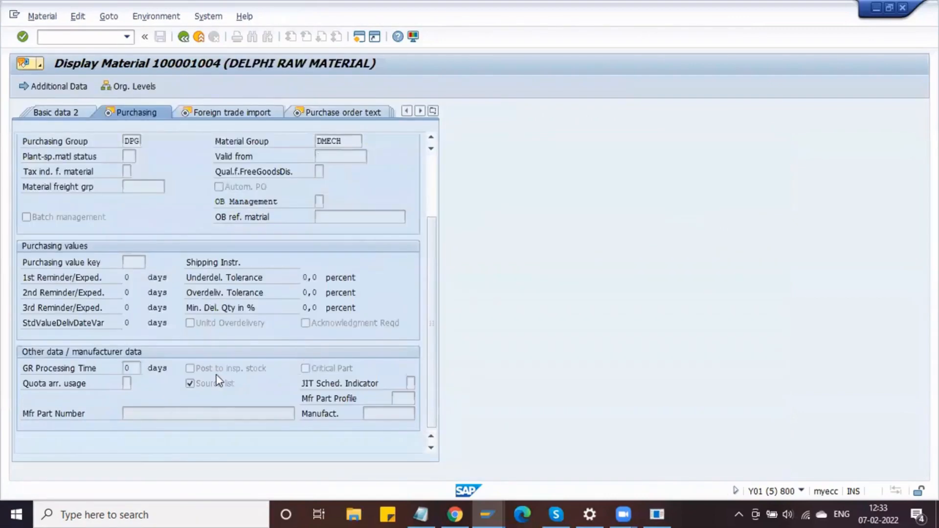
{"action": "left_click", "coordinate": [184, 37]}
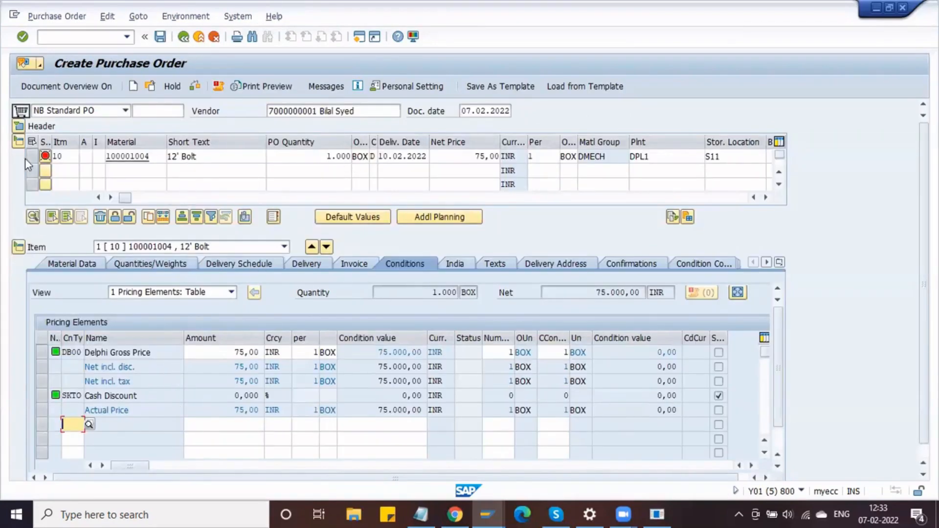
{"action": "left_click", "coordinate": [96, 37]}
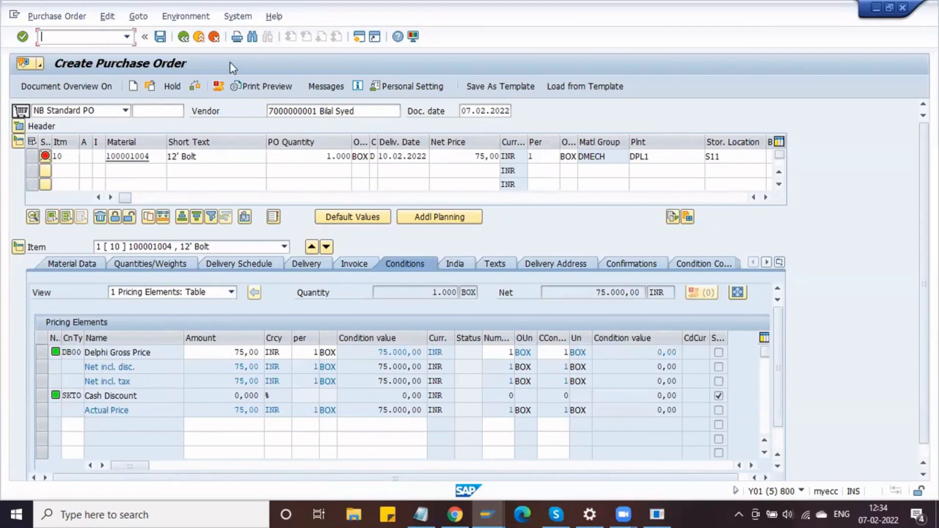
- Open source list maintenance for material 100001004 at plant DPL1
{"action": "type", "text": "/ome0"}
{"action": "key", "text": "Return"}
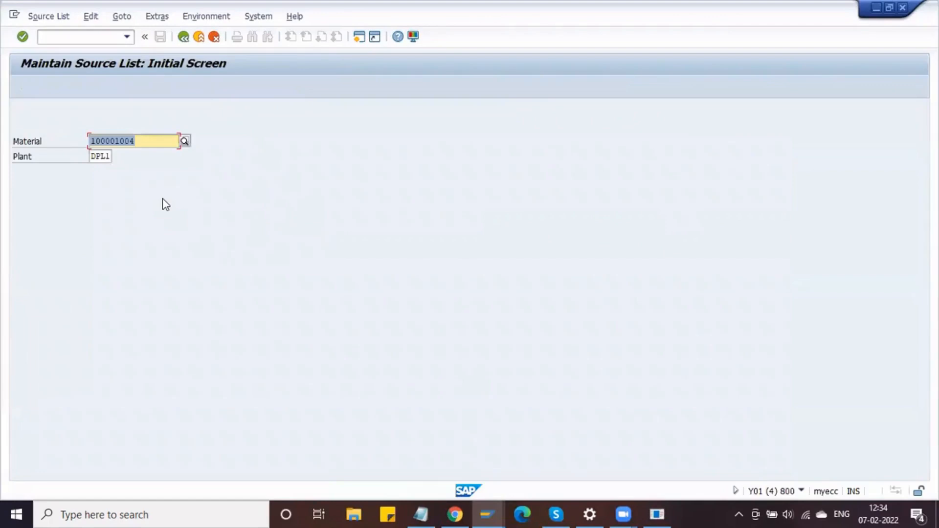
{"action": "left_click", "coordinate": [141, 142]}
{"action": "left_click", "coordinate": [108, 157]}
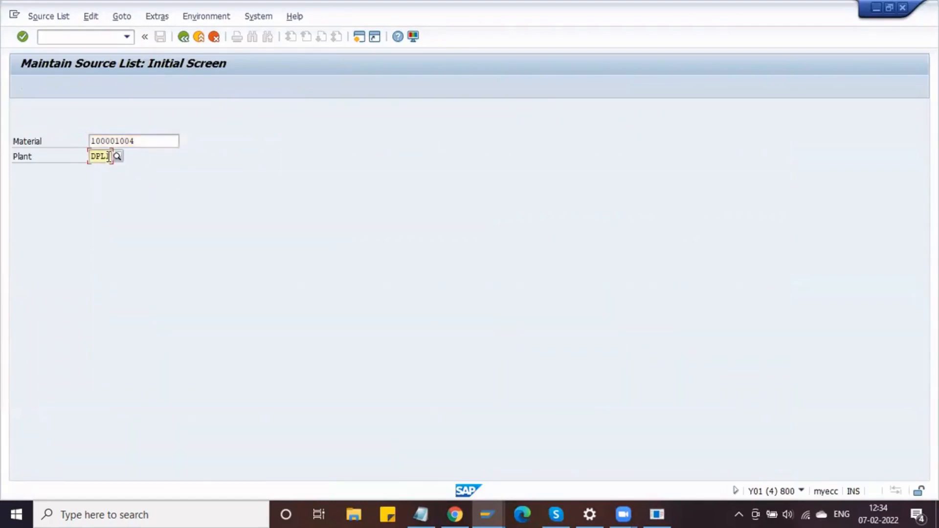
{"action": "key", "text": "Return"}
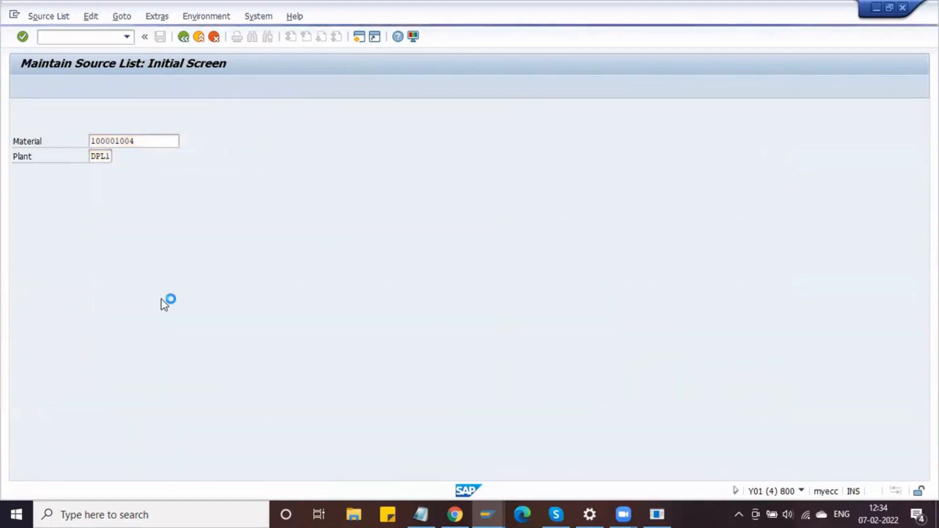
- Change the first record's valid-to date from 19.01.2022 to 19.03.2022 and save the source list
{"action": "left_click", "coordinate": [124, 202]}
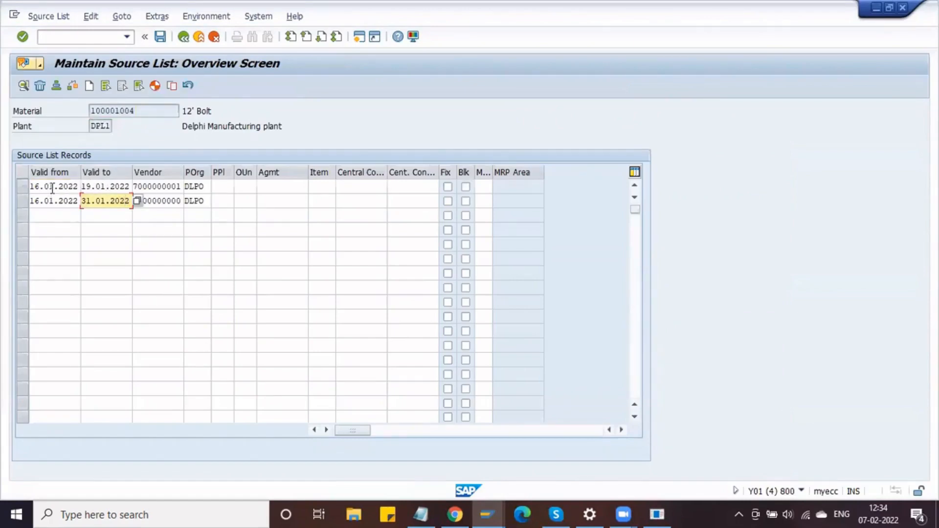
{"action": "left_click", "coordinate": [106, 186]}
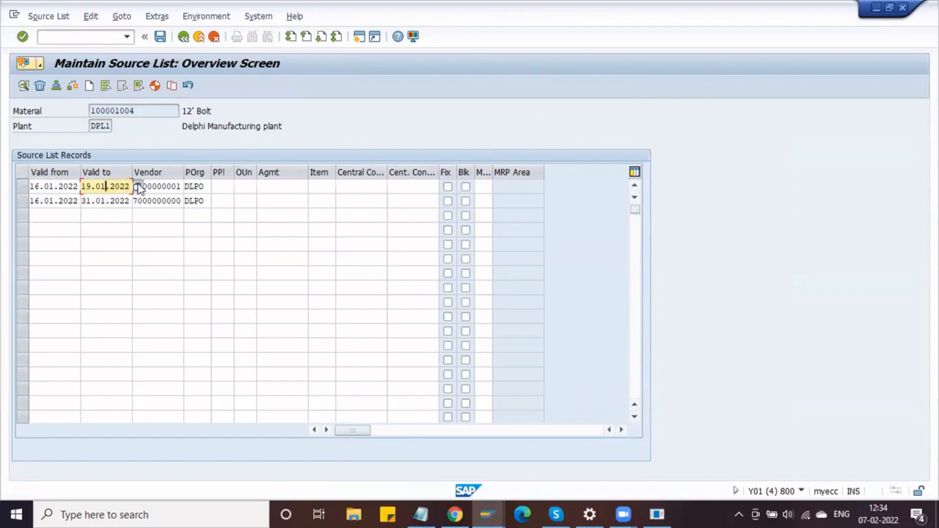
{"action": "key", "text": "Return"}
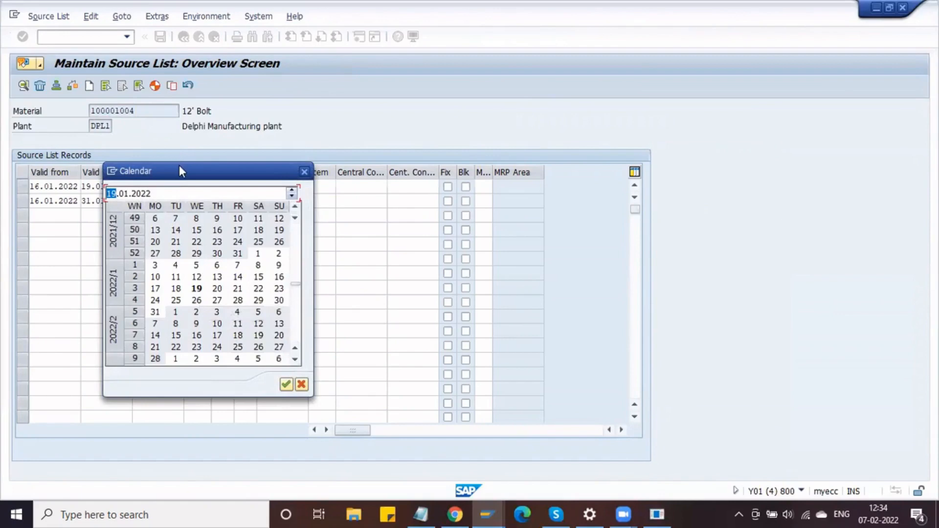
{"action": "left_click_drag", "start_coordinate": [179, 166], "coordinate": [397, 116]}
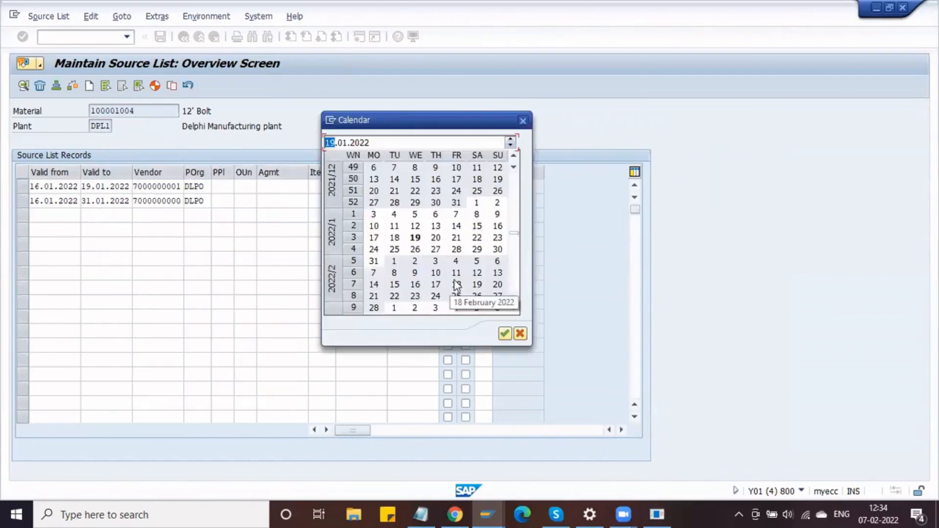
{"action": "left_click", "coordinate": [523, 121]}
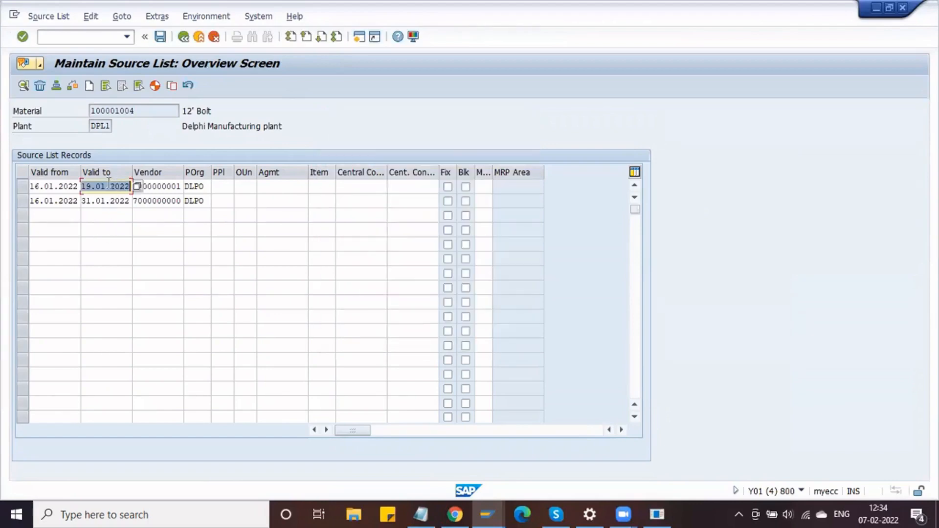
{"action": "left_click", "coordinate": [105, 187]}
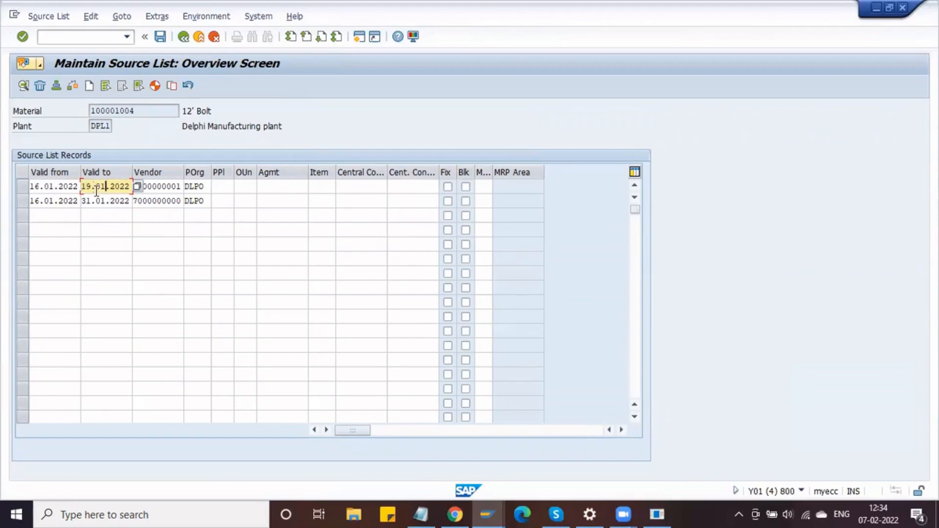
{"action": "key", "text": "BackSpace"}
{"action": "type", "text": "3"}
{"action": "left_click", "coordinate": [160, 37]}
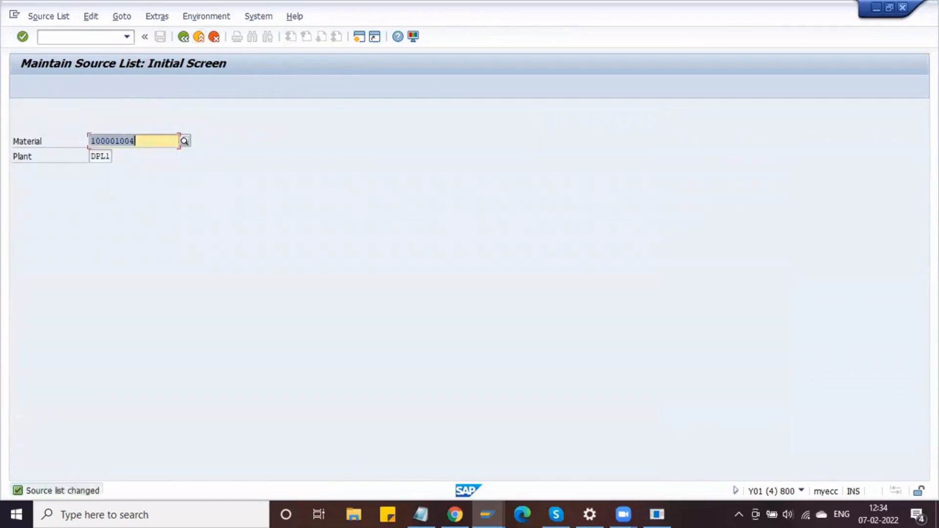
{"action": "key", "text": "alt+Tab"}
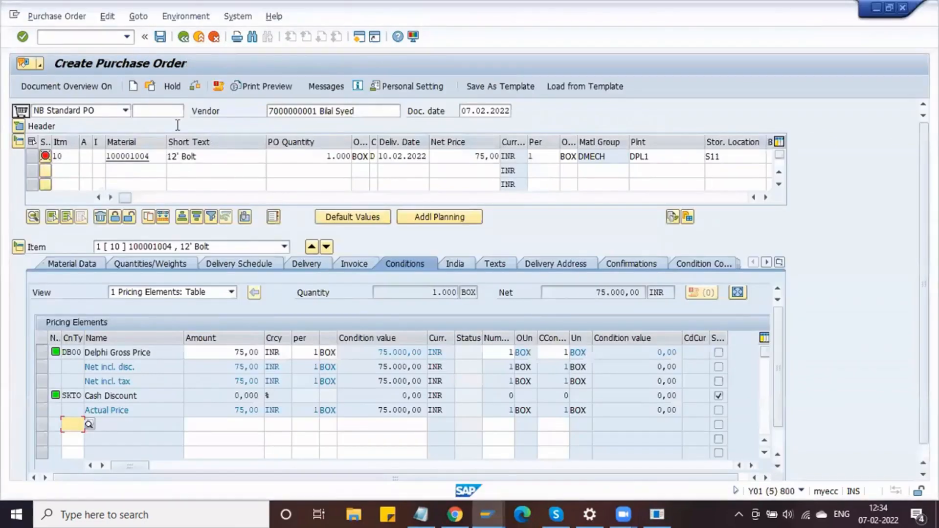
- Start a new PO with /nme21n and fill the vendor and purchasing org DLPO from history
{"action": "left_click", "coordinate": [78, 39]}
{"action": "type", "text": "/nme21n"}
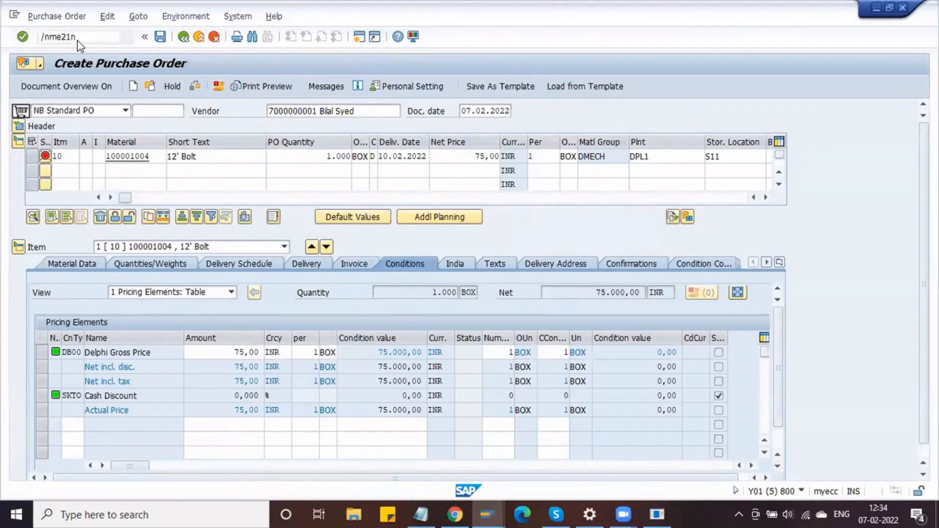
{"action": "key", "text": "Return"}
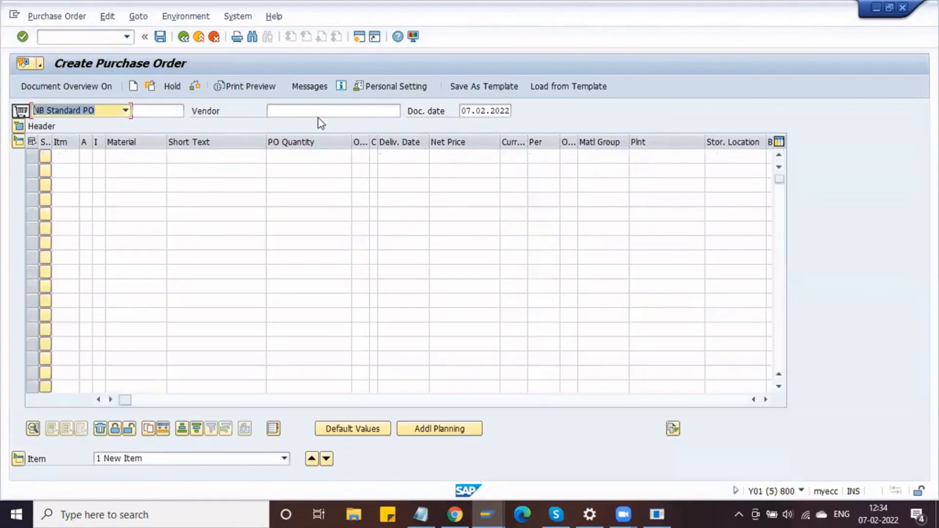
{"action": "left_click", "coordinate": [293, 110]}
{"action": "key", "text": "Down"}
{"action": "key", "text": "Down"}
{"action": "key", "text": "Return"}
{"action": "key", "text": "Return"}
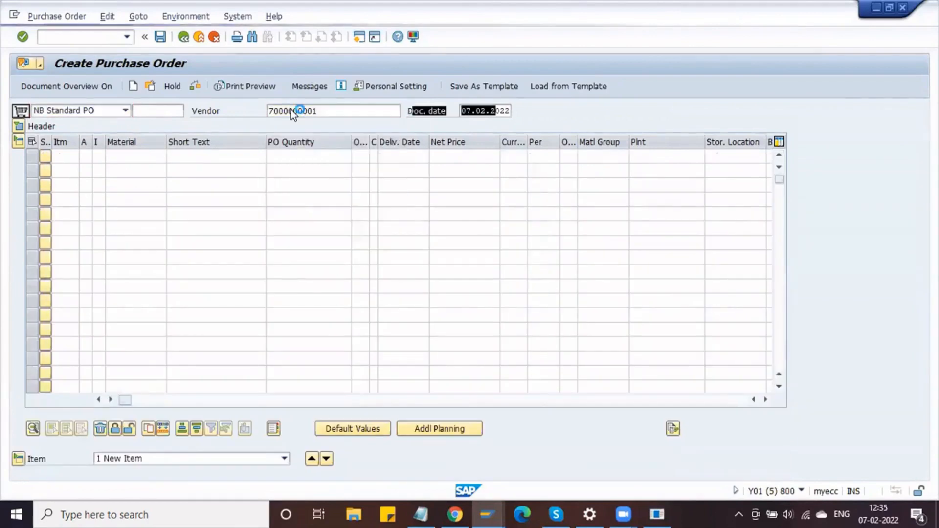
{"action": "left_click", "coordinate": [116, 154]}
{"action": "key", "text": "Down"}
{"action": "key", "text": "Down"}
{"action": "key", "text": "Return"}
{"action": "key", "text": "Return"}
- Fill group DPG, company code DMOT, material 100001004, quantity 1000, plant DPL1, storage S11, and load pricing
{"action": "key", "text": "Down"}
{"action": "key", "text": "Down"}
{"action": "key", "text": "Return"}
{"action": "key", "text": "Tab"}
{"action": "key", "text": "Down"}
{"action": "key", "text": "Down"}
{"action": "key", "text": "Return"}
{"action": "key", "text": "Return"}
{"action": "left_click", "coordinate": [140, 292]}
{"action": "key", "text": "Down"}
{"action": "key", "text": "Down"}
{"action": "key", "text": "Return"}
{"action": "key", "text": "Tab"}
{"action": "key", "text": "Tab"}
{"action": "key", "text": "Down"}
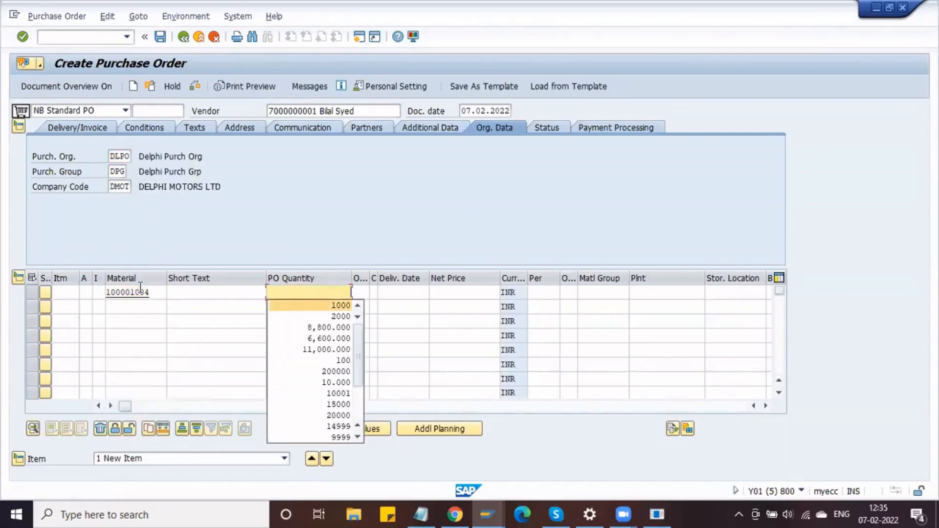
{"action": "key", "text": "Return"}
{"action": "key", "text": "Tab"}
{"action": "key", "text": "Tab"}
{"action": "key", "text": "Tab"}
{"action": "key", "text": "Tab"}
{"action": "key", "text": "Tab"}
{"action": "key", "text": "Tab"}
{"action": "key", "text": "Tab"}
{"action": "key", "text": "Tab"}
{"action": "key", "text": "Tab"}
{"action": "key", "text": "Down"}
{"action": "key", "text": "Down"}
{"action": "key", "text": "Return"}
{"action": "key", "text": "Tab"}
{"action": "key", "text": "Down"}
{"action": "key", "text": "Down"}
{"action": "key", "text": "Return"}
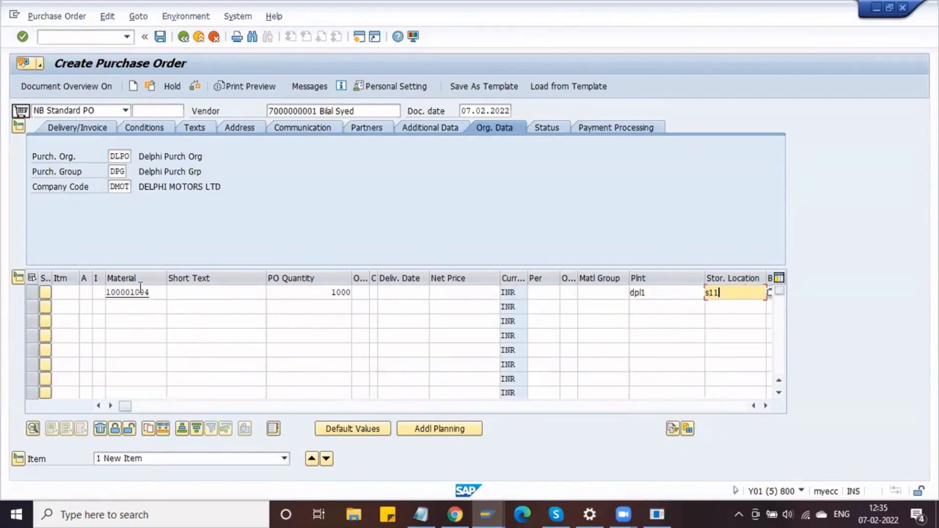
{"action": "key", "text": "Return"}
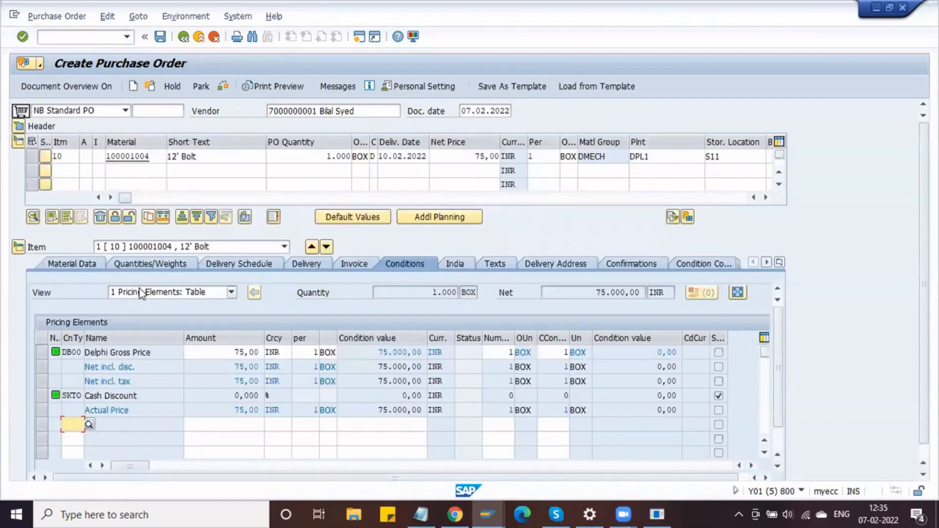
- Run the check on the purchase order and confirm it reports no errors
{"action": "left_click", "coordinate": [224, 88]}
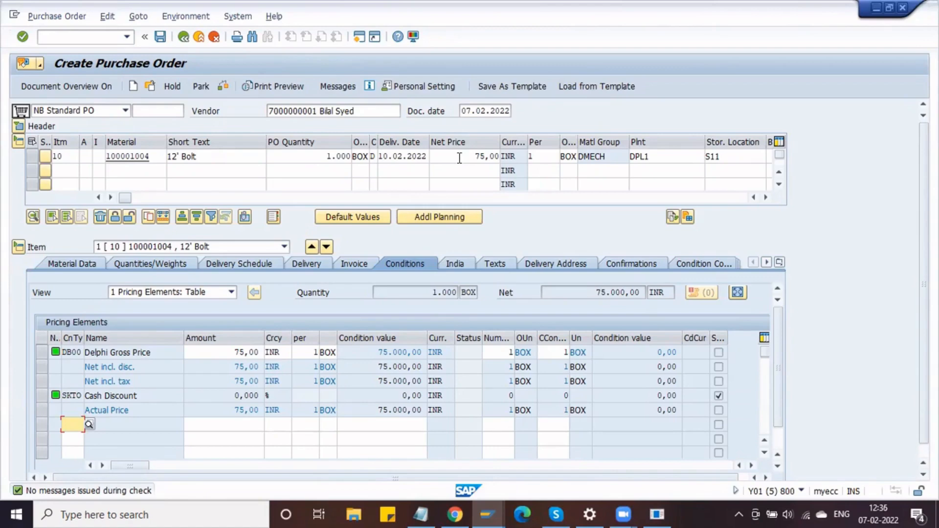
{"action": "left_click", "coordinate": [420, 513]}
{"action": "left_click", "coordinate": [421, 513]}
- Review item 10's Delphi Gross Price condition, info record reference and short text 12' Bolt
{"action": "left_click_drag", "start_coordinate": [162, 350], "coordinate": [92, 351]}
{"action": "left_click", "coordinate": [92, 352]}
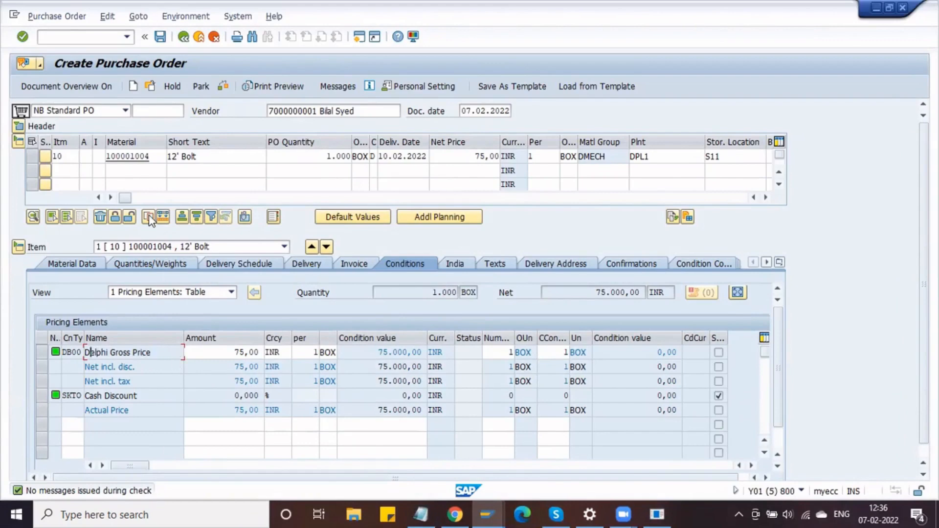
{"action": "left_click_drag", "start_coordinate": [126, 200], "coordinate": [320, 223]}
{"action": "left_click", "coordinate": [463, 157]}
{"action": "left_click_drag", "start_coordinate": [319, 200], "coordinate": [124, 200]}
{"action": "left_click", "coordinate": [231, 157]}
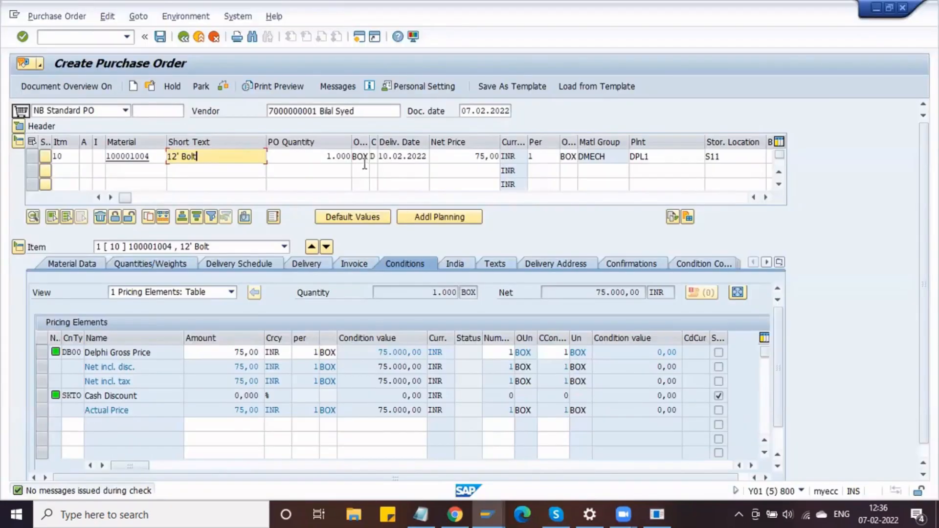
{"action": "left_click", "coordinate": [73, 425]}
{"action": "type", "text": "fr"}
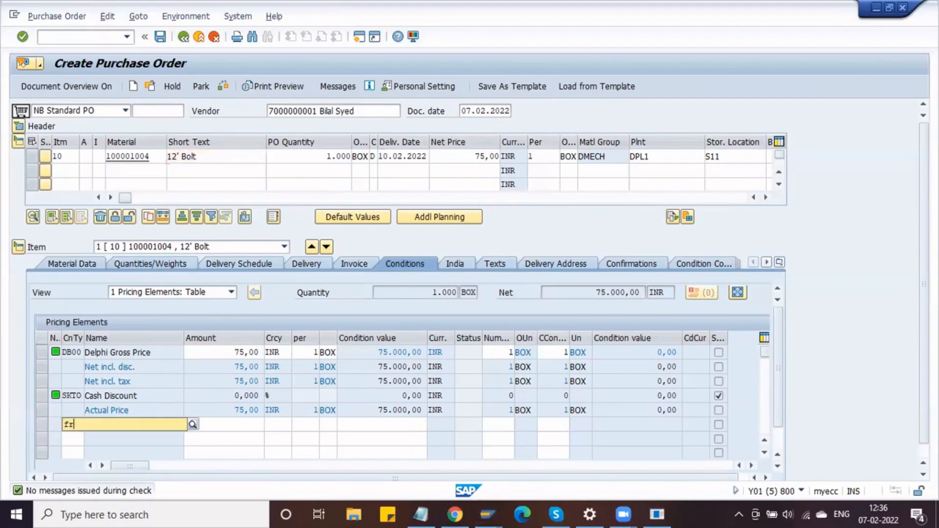
{"action": "type", "text": "a"}
{"action": "key", "text": "BackSpace"}
{"action": "key", "text": "BackSpace"}
{"action": "key", "text": "BackSpace"}
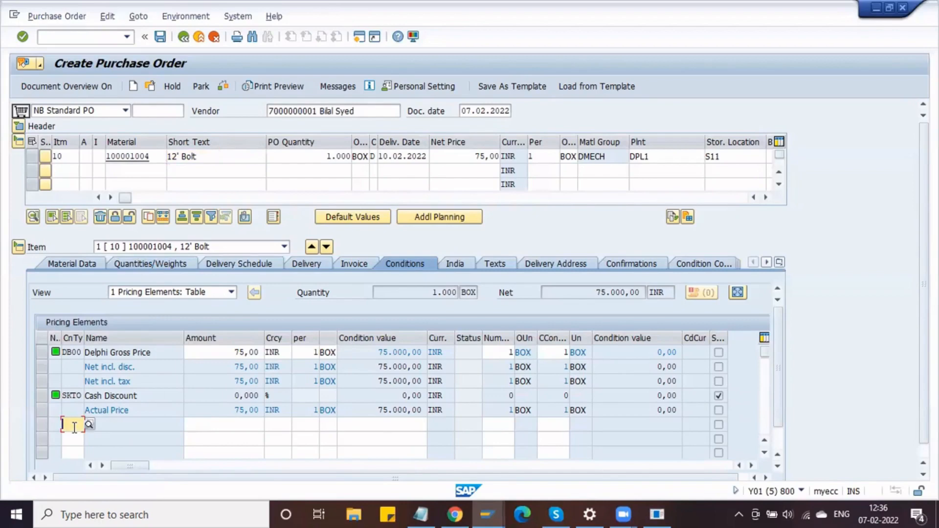
{"action": "type", "text": "fra1"}
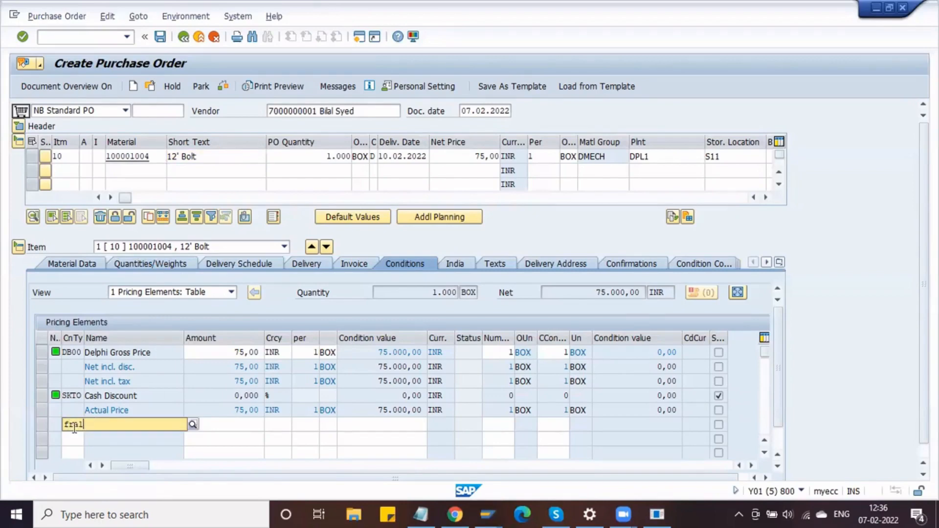
{"action": "key", "text": "Return"}
{"action": "key", "text": "Return"}
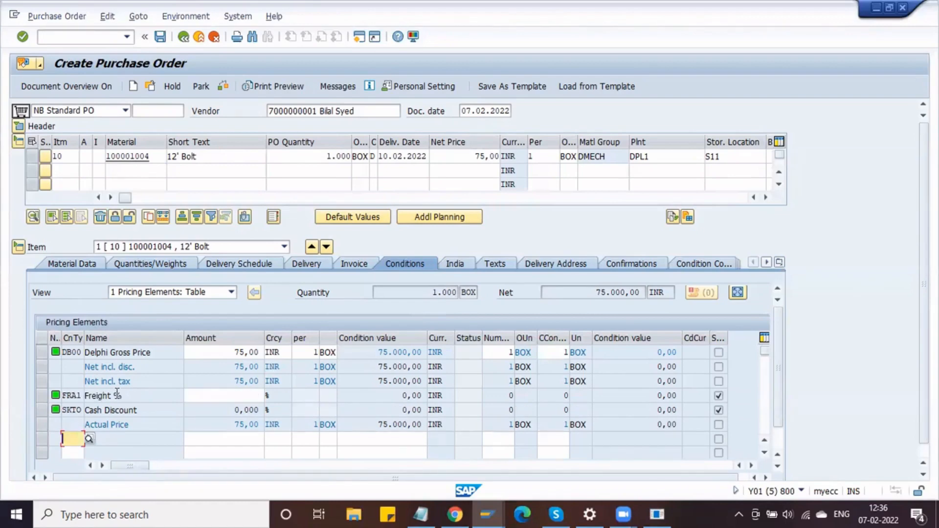
{"action": "left_click", "coordinate": [208, 394]}
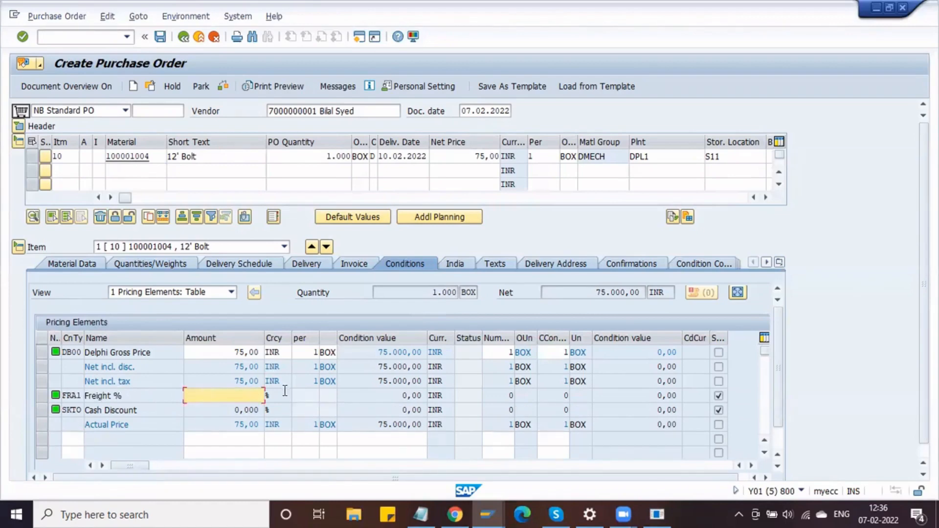
{"action": "type", "text": "5"}
{"action": "key", "text": "Return"}
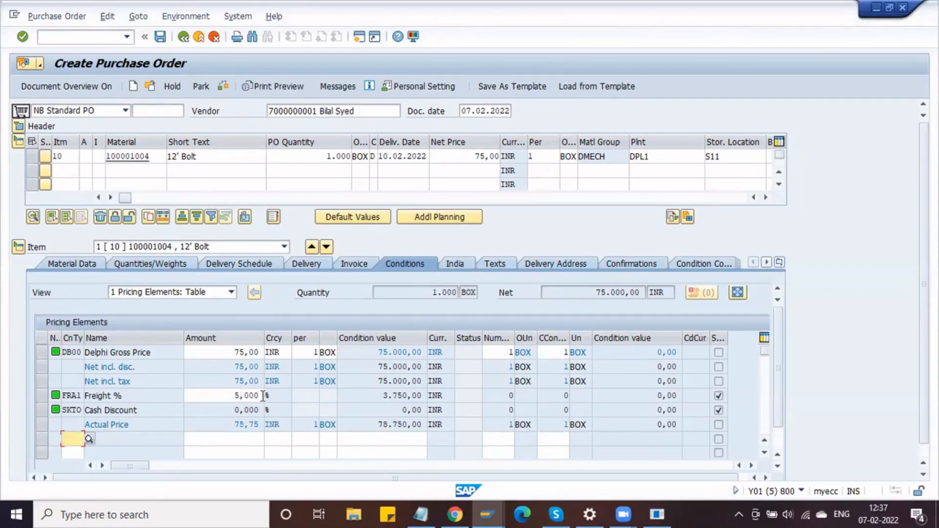
{"action": "left_click_drag", "start_coordinate": [384, 396], "coordinate": [428, 400]}
{"action": "left_click", "coordinate": [431, 401]}
{"action": "left_click", "coordinate": [428, 400]}
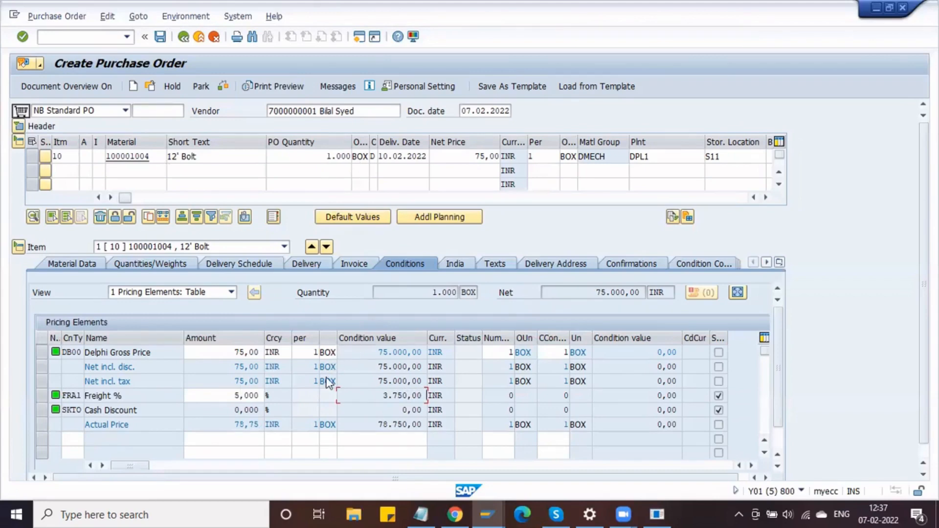
{"action": "left_click", "coordinate": [234, 351]}
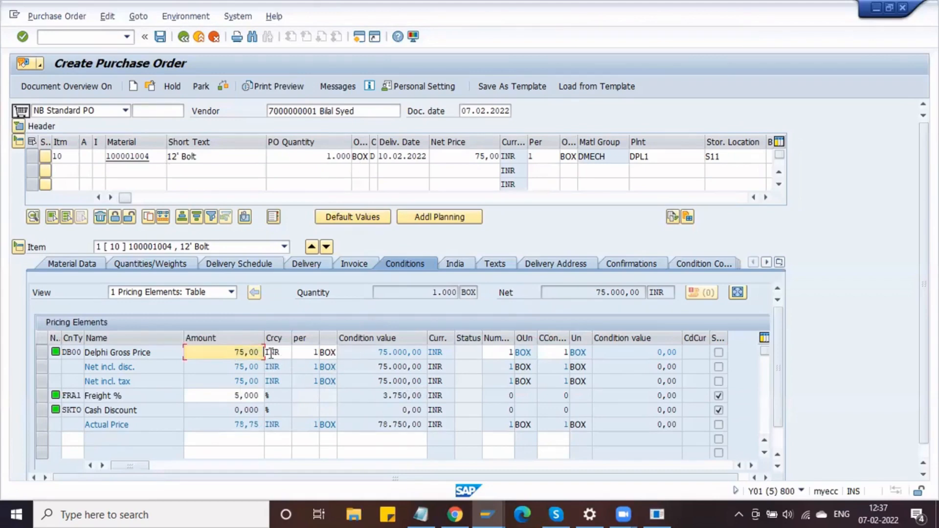
{"action": "left_click_drag", "start_coordinate": [378, 352], "coordinate": [426, 352]}
{"action": "left_click", "coordinate": [384, 396]}
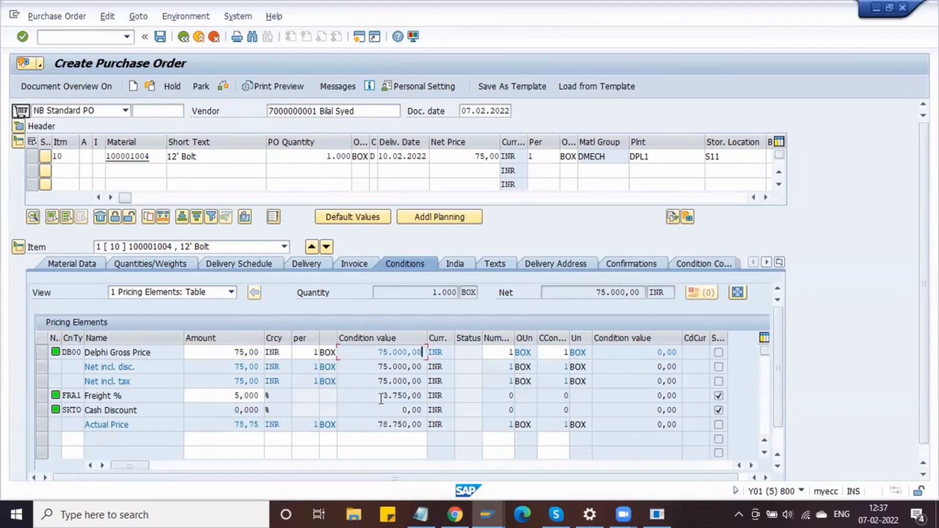
{"action": "left_click_drag", "start_coordinate": [408, 397], "coordinate": [426, 396]}
{"action": "left_click", "coordinate": [426, 396]}
- Add an RA00 Discount % on Net condition of 3% to item 10
{"action": "left_click", "coordinate": [75, 443]}
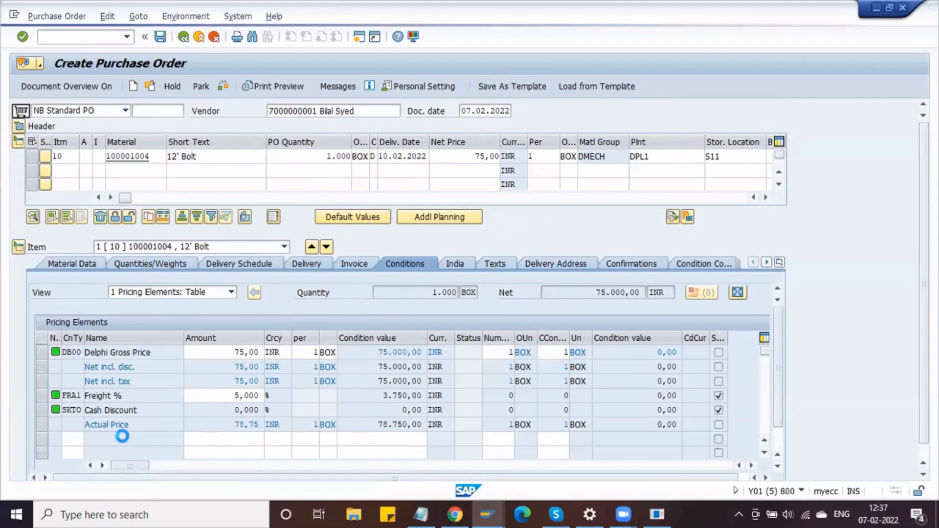
{"action": "key", "text": "F4"}
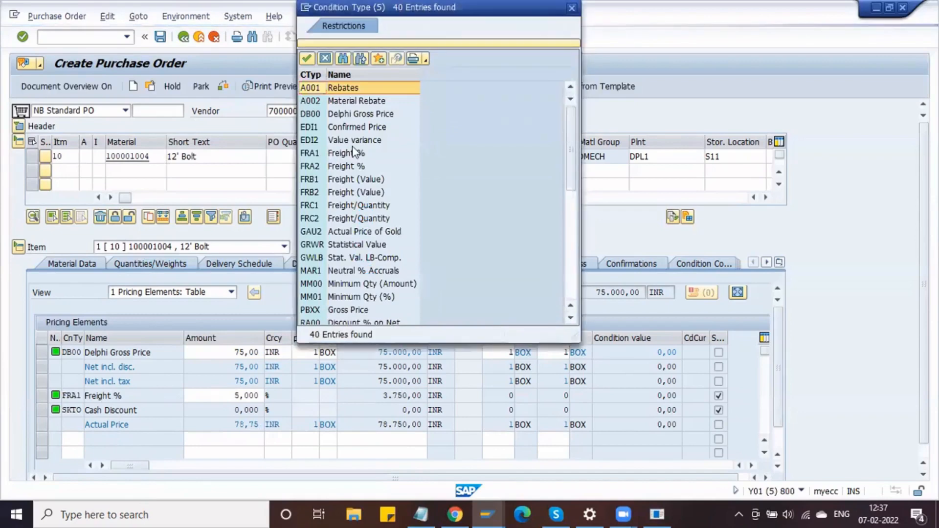
{"action": "scroll", "coordinate": [370, 252], "scroll_direction": "down", "scroll_amount": 4}
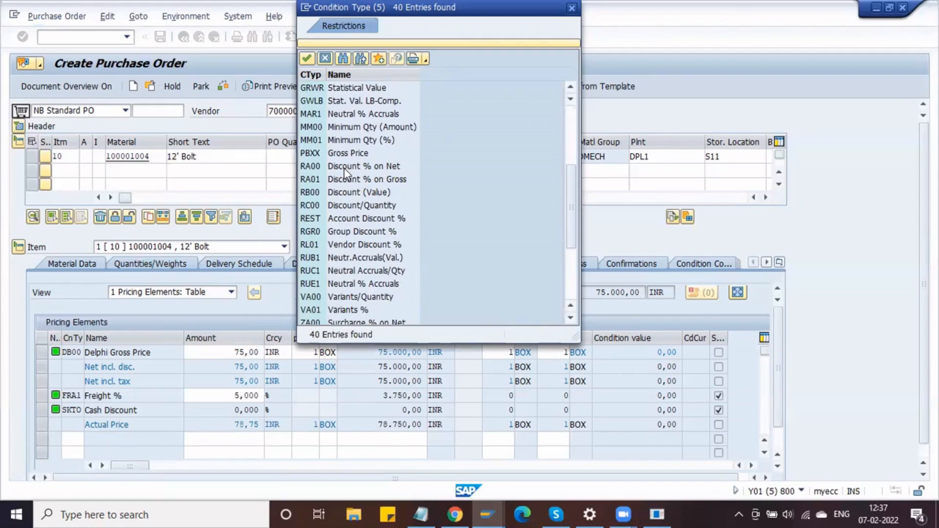
{"action": "double_click", "coordinate": [344, 168]}
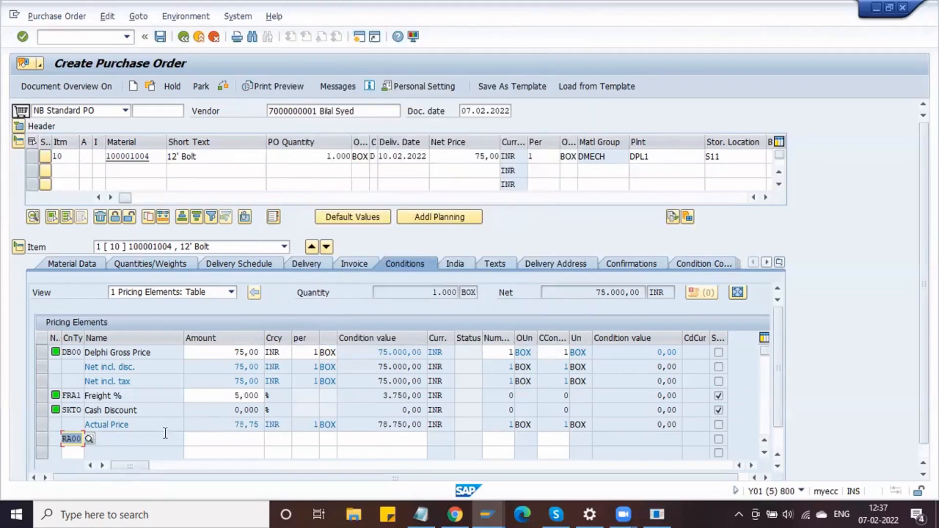
{"action": "key", "text": "Return"}
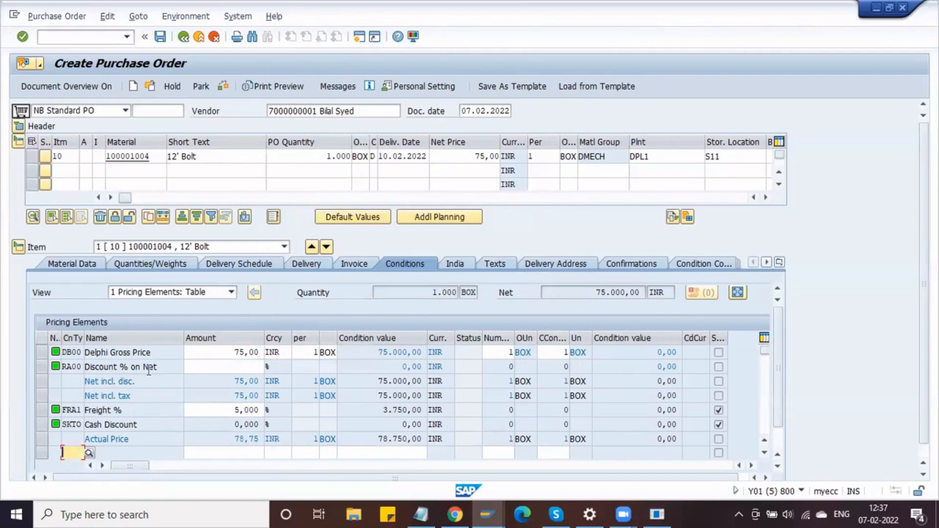
{"action": "left_click", "coordinate": [199, 367]}
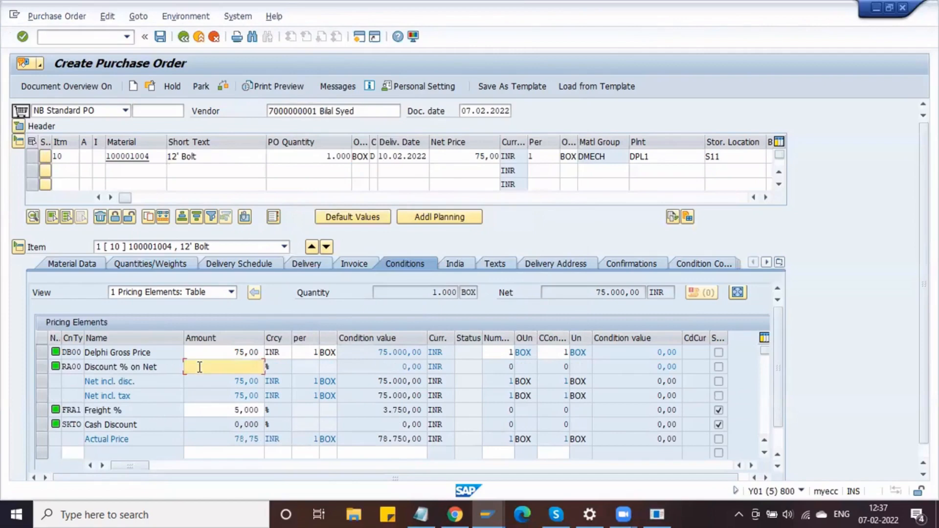
{"action": "type", "text": "3"}
{"action": "key", "text": "Return"}
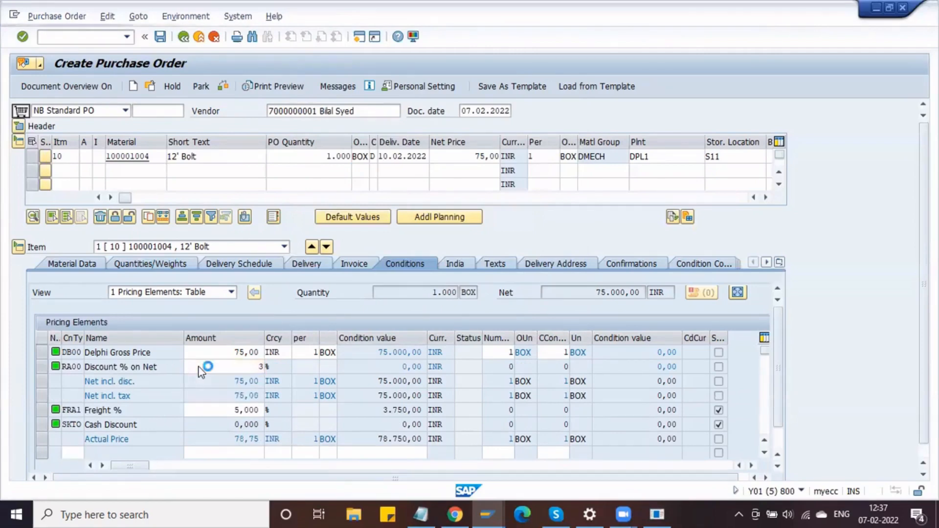
- Highlight the resulting 3,000- rate and 2.250,00- discount value
{"action": "left_click_drag", "start_coordinate": [377, 369], "coordinate": [437, 356]}
{"action": "left_click_drag", "start_coordinate": [376, 368], "coordinate": [442, 366]}
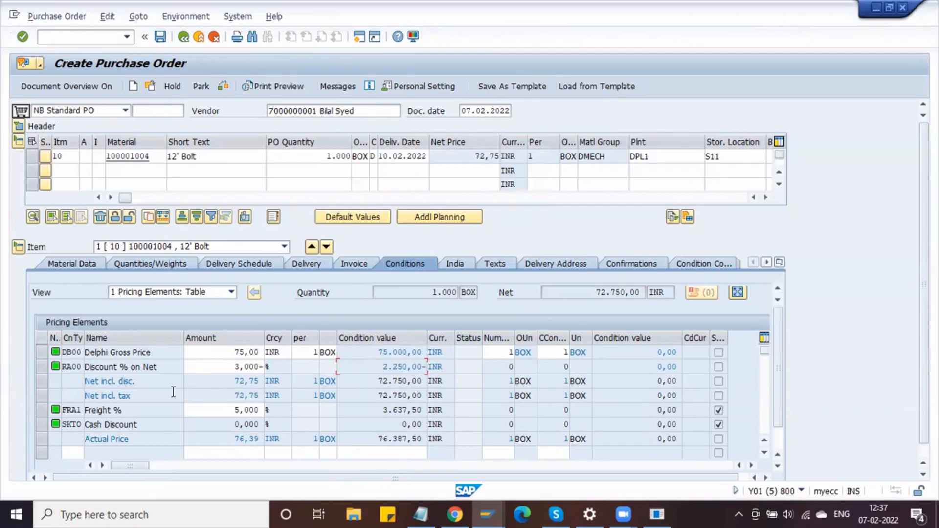
{"action": "left_click_drag", "start_coordinate": [232, 366], "coordinate": [286, 372]}
{"action": "left_click_drag", "start_coordinate": [383, 367], "coordinate": [426, 367]}
{"action": "left_click", "coordinate": [427, 367]}
- Start another condition line and browse the list of available condition types
{"action": "left_click", "coordinate": [73, 452]}
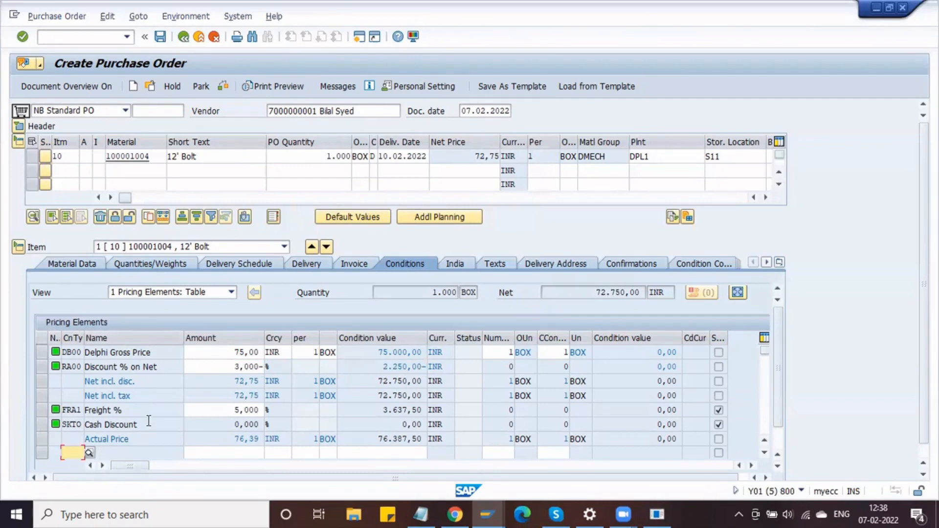
{"action": "left_click", "coordinate": [89, 452]}
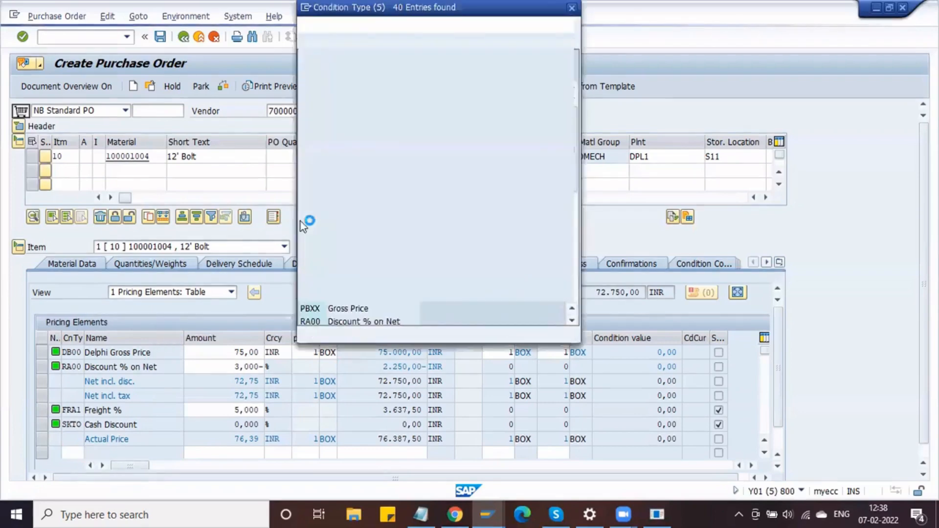
{"action": "scroll", "coordinate": [351, 257], "scroll_direction": "down", "scroll_amount": 7}
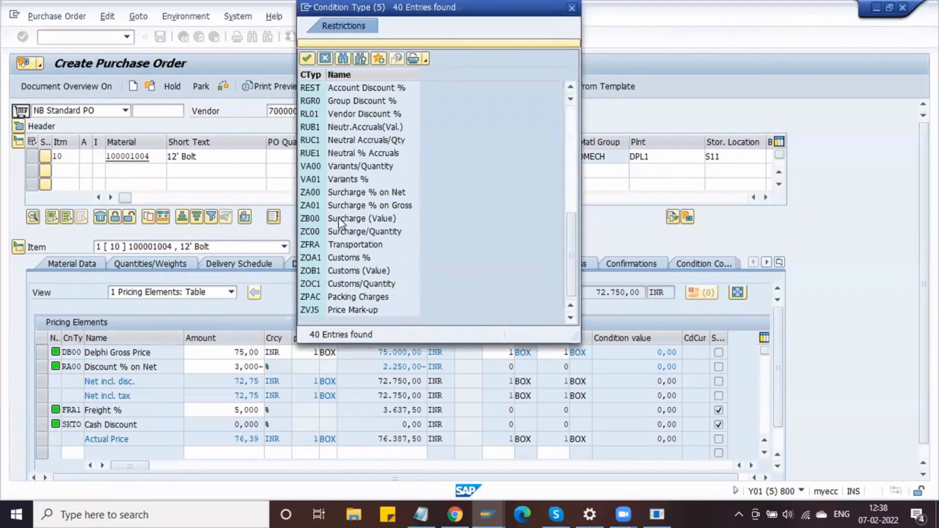
{"action": "scroll", "coordinate": [340, 221], "scroll_direction": "up", "scroll_amount": 7}
{"action": "scroll", "coordinate": [338, 218], "scroll_direction": "up", "scroll_amount": 1}
{"action": "scroll", "coordinate": [338, 217], "scroll_direction": "down", "scroll_amount": 3}
{"action": "scroll", "coordinate": [352, 268], "scroll_direction": "up", "scroll_amount": 5}
{"action": "scroll", "coordinate": [352, 268], "scroll_direction": "up", "scroll_amount": 3}
{"action": "scroll", "coordinate": [352, 268], "scroll_direction": "up", "scroll_amount": 1}
{"action": "scroll", "coordinate": [352, 268], "scroll_direction": "down", "scroll_amount": 2}
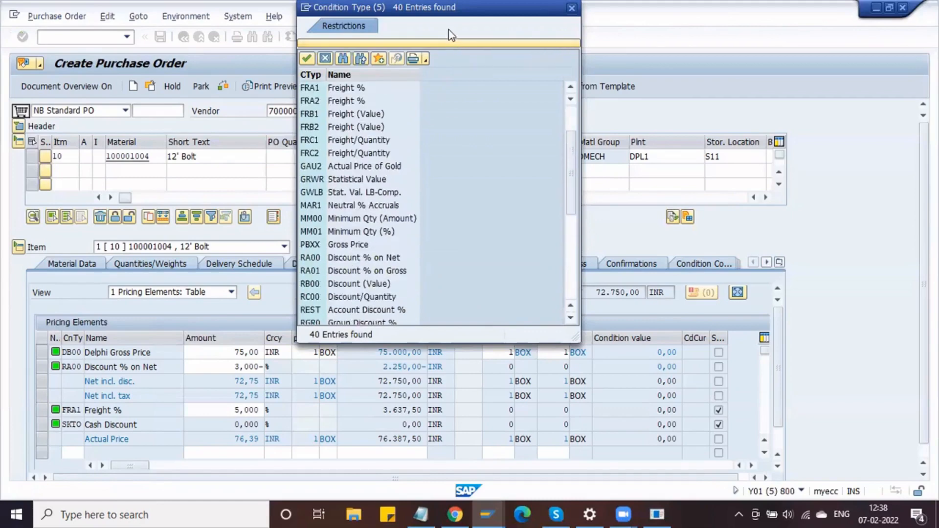
- Browse the tax codes for item 10 in its invoice details without choosing one
{"action": "left_click", "coordinate": [507, 104]}
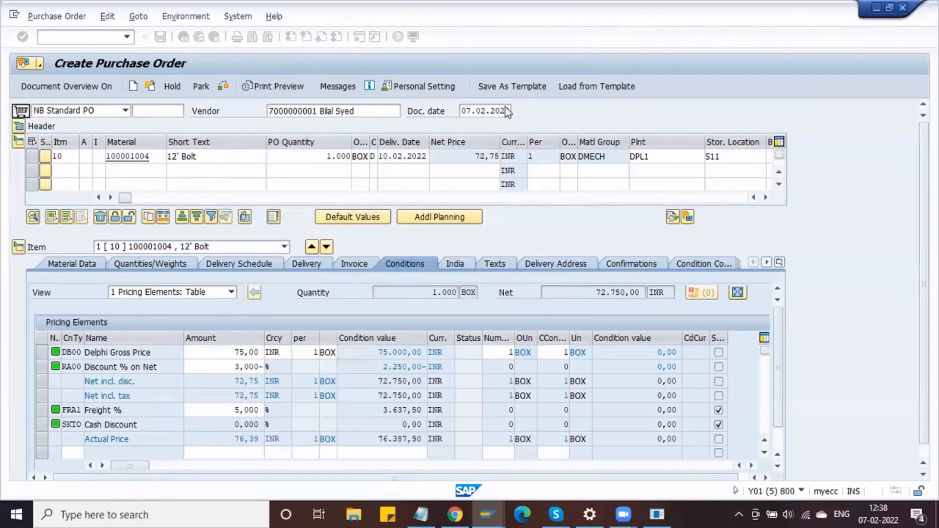
{"action": "left_click", "coordinate": [344, 265]}
{"action": "left_click", "coordinate": [370, 353]}
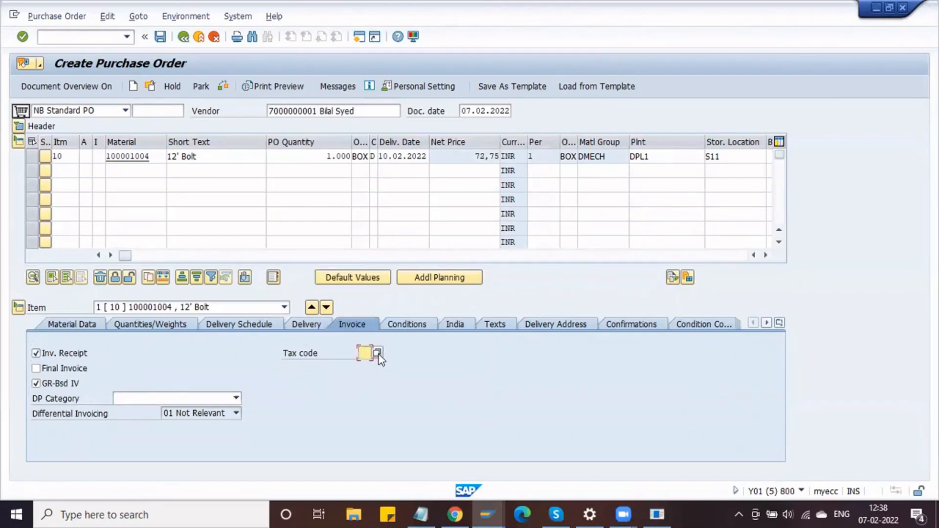
{"action": "left_click", "coordinate": [378, 353]}
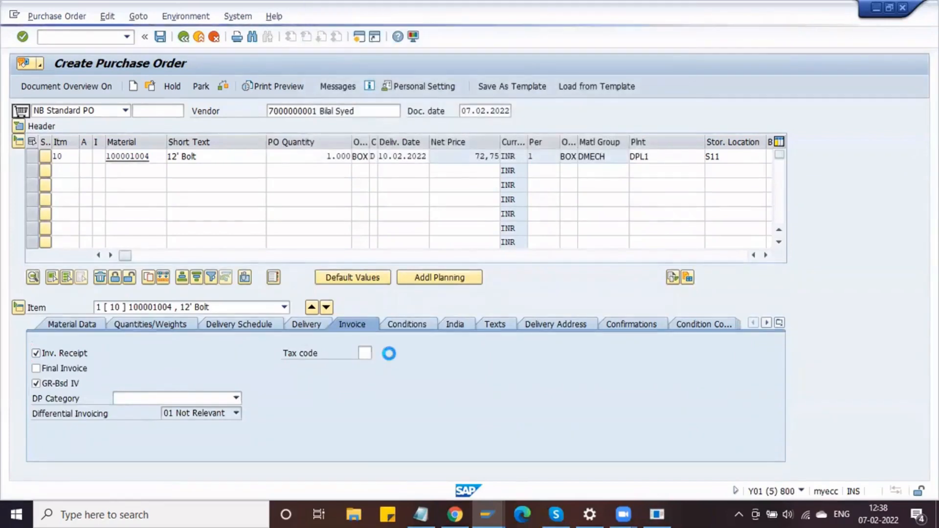
{"action": "scroll", "coordinate": [400, 257], "scroll_direction": "down", "scroll_amount": 10}
{"action": "scroll", "coordinate": [399, 262], "scroll_direction": "down", "scroll_amount": 1}
{"action": "scroll", "coordinate": [399, 262], "scroll_direction": "up", "scroll_amount": 5}
{"action": "scroll", "coordinate": [399, 262], "scroll_direction": "down", "scroll_amount": 5}
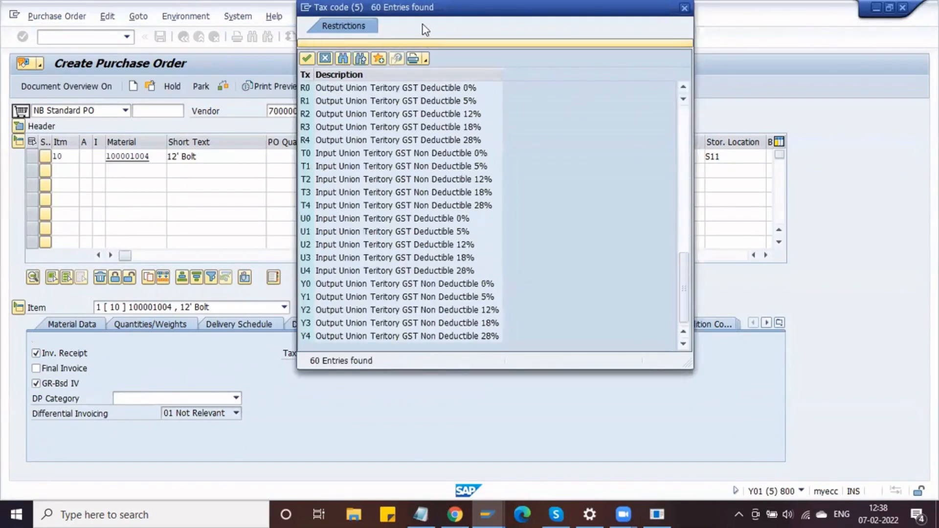
{"action": "left_click_drag", "start_coordinate": [422, 8], "coordinate": [376, 186]}
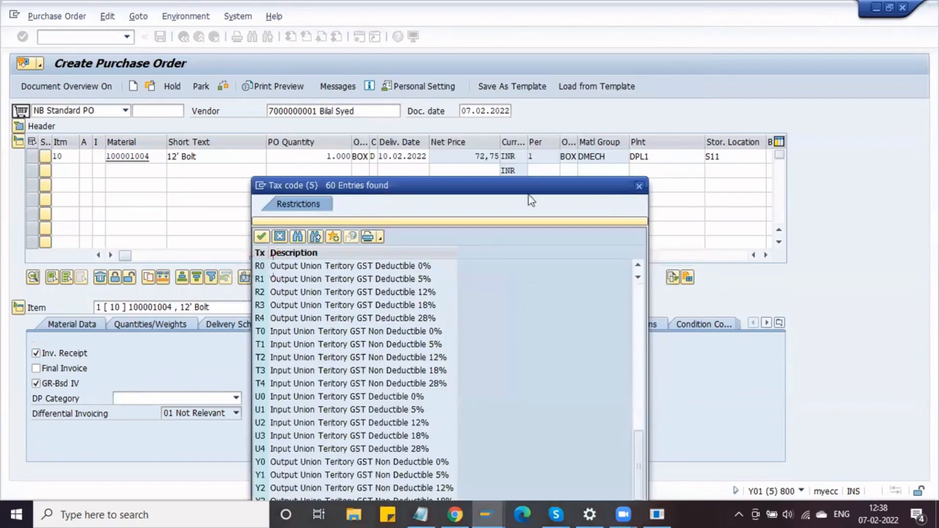
{"action": "left_click", "coordinate": [639, 187]}
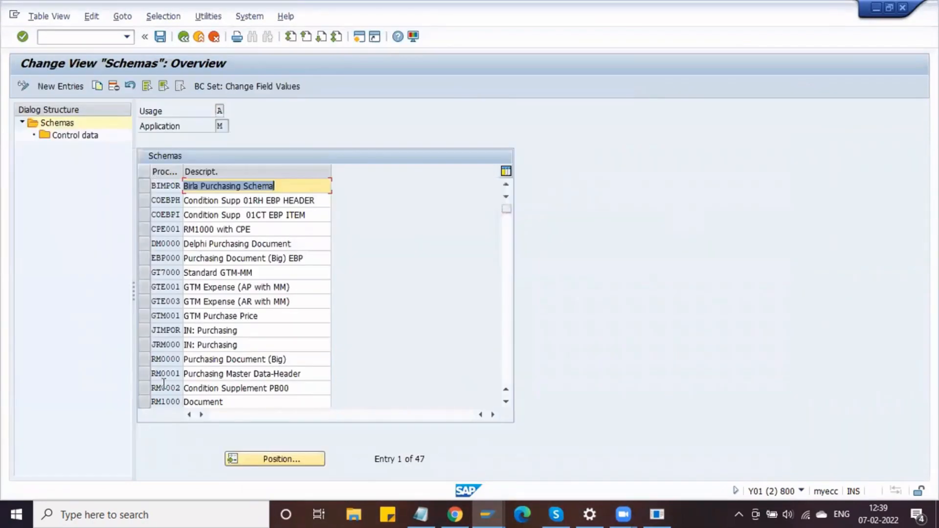
- Show the control data steps of RM0000 Purchasing Document (Big) and widen the Manual column
{"action": "left_click", "coordinate": [145, 360]}
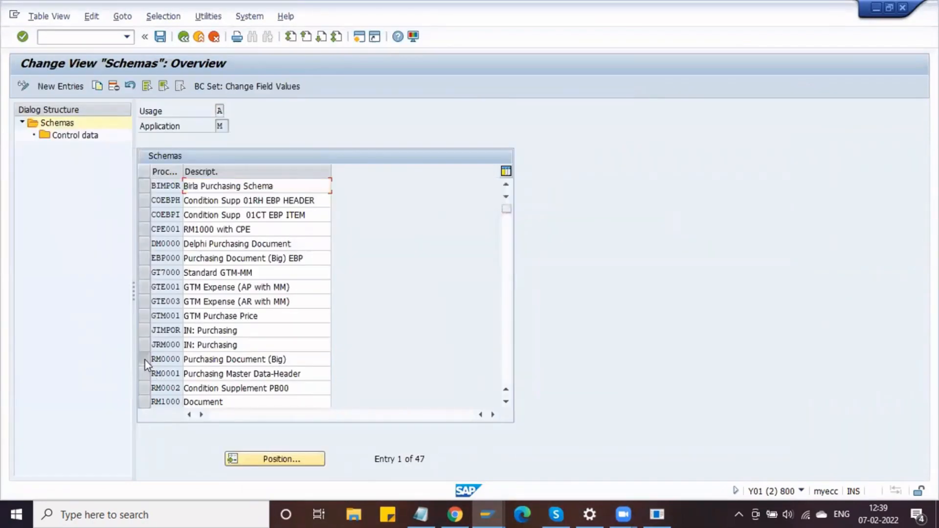
{"action": "double_click", "coordinate": [60, 137]}
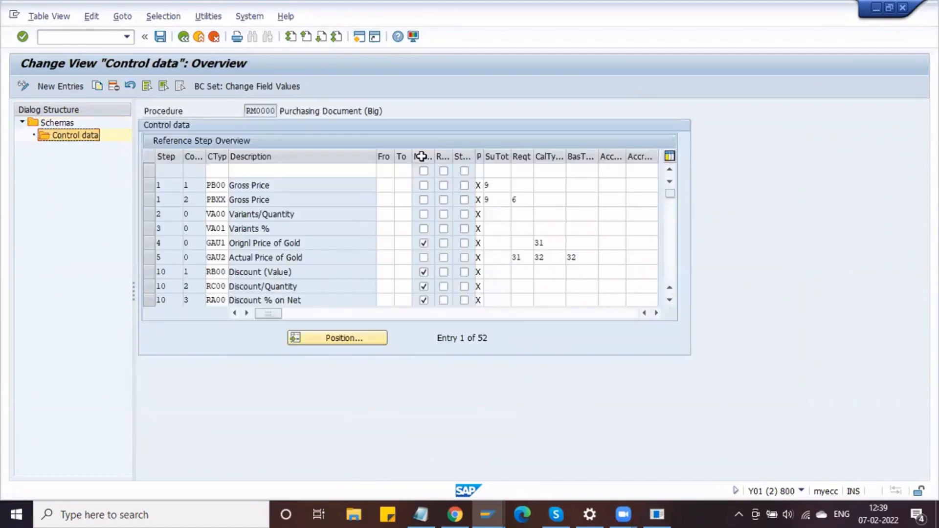
{"action": "left_click_drag", "start_coordinate": [435, 155], "coordinate": [468, 157]}
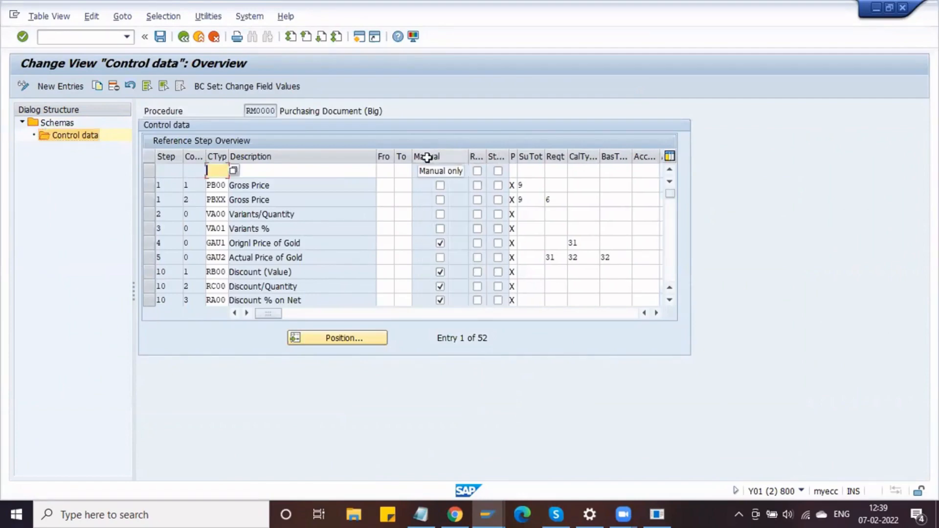
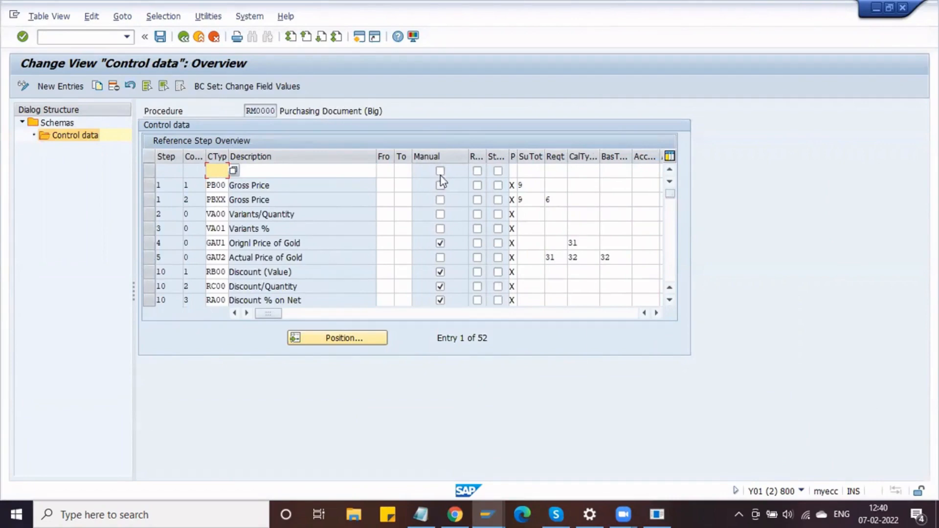
- Set the From step of Discount % on Gross to 1
{"action": "scroll", "coordinate": [290, 223], "scroll_direction": "down", "scroll_amount": 1}
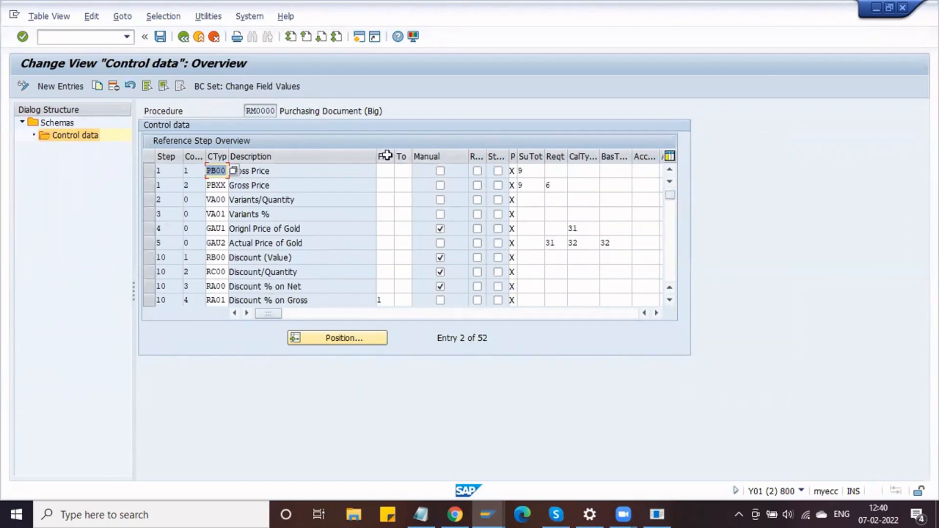
{"action": "left_click_drag", "start_coordinate": [314, 300], "coordinate": [238, 301]}
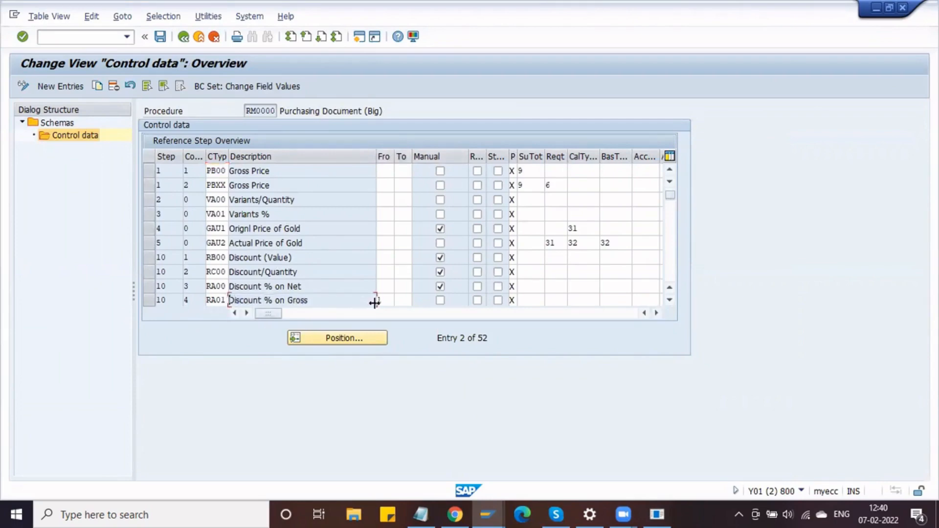
{"action": "left_click", "coordinate": [381, 301]}
{"action": "type", "text": "1"}
- Compare the Gross Price step numbers with the PO's DB00 gross price of 75,00
{"action": "left_click", "coordinate": [174, 169]}
{"action": "left_click", "coordinate": [171, 171]}
{"action": "left_click", "coordinate": [156, 188]}
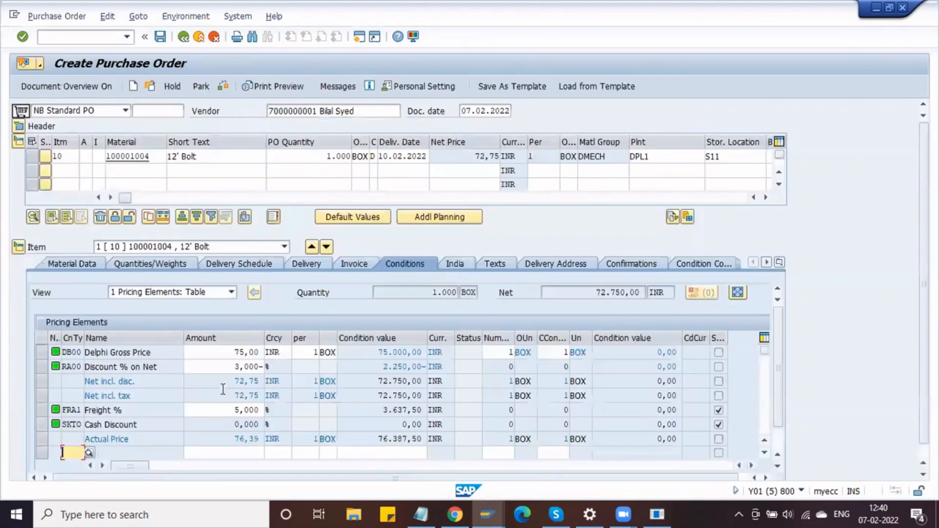
{"action": "left_click", "coordinate": [236, 352]}
{"action": "left_click_drag", "start_coordinate": [237, 352], "coordinate": [272, 355]}
{"action": "left_click", "coordinate": [272, 356]}
{"action": "key", "text": "alt+Tab"}
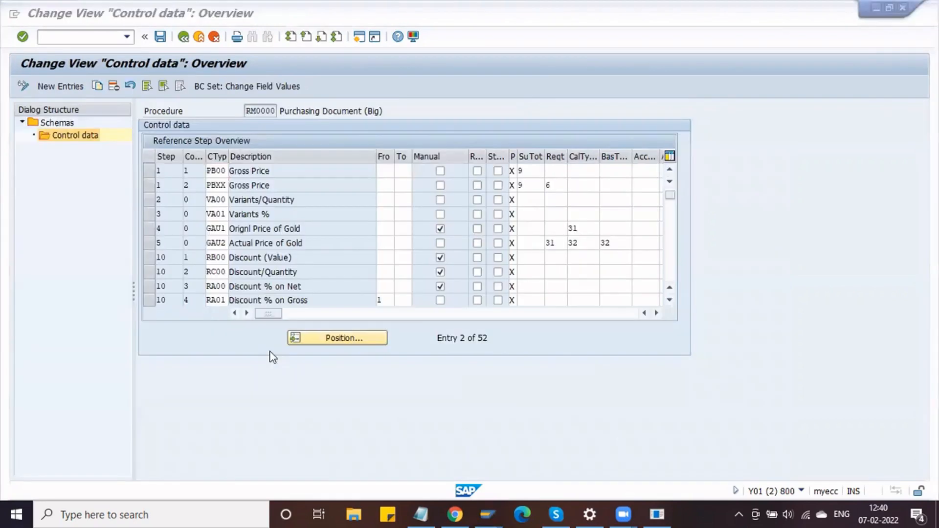
{"action": "left_click", "coordinate": [387, 302]}
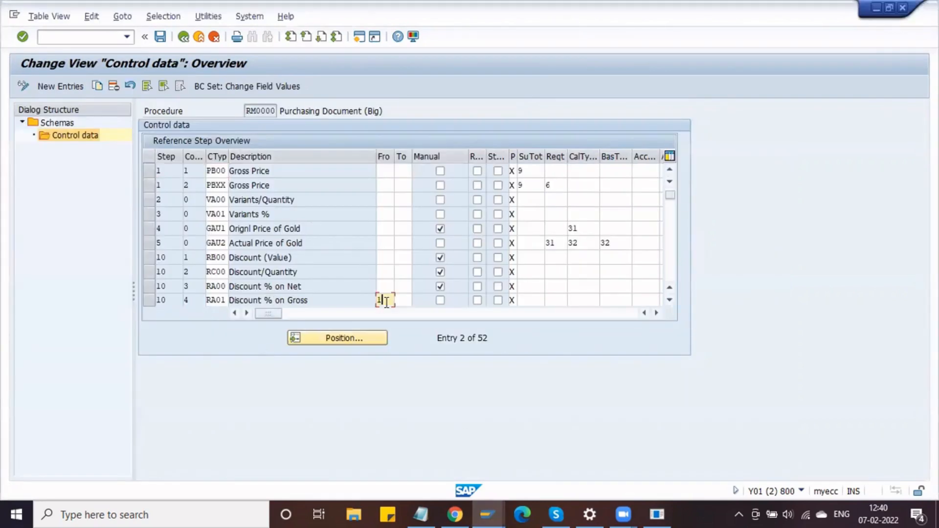
- Review the Net incl. tax subtotal and its From step 20
{"action": "scroll", "coordinate": [355, 248], "scroll_direction": "down", "scroll_amount": 6}
{"action": "scroll", "coordinate": [355, 248], "scroll_direction": "down", "scroll_amount": 6}
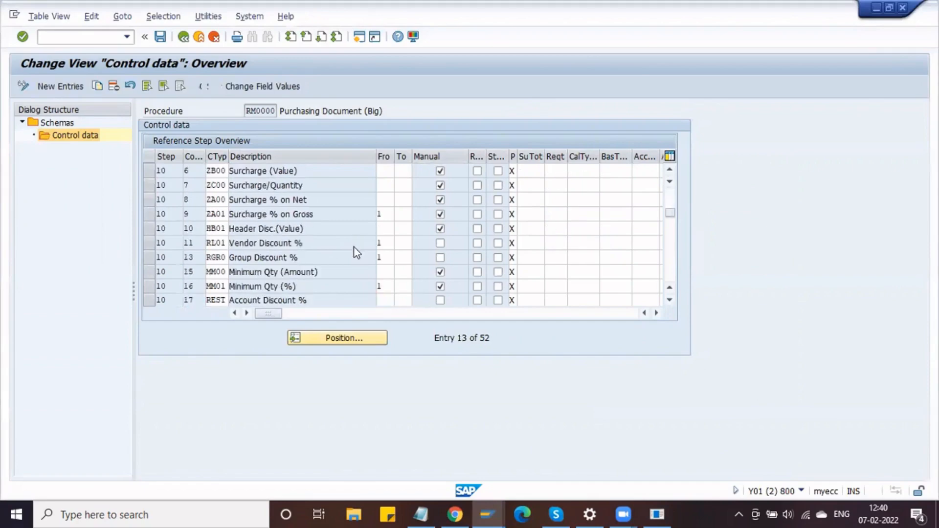
{"action": "scroll", "coordinate": [354, 248], "scroll_direction": "down", "scroll_amount": 9}
{"action": "scroll", "coordinate": [354, 247], "scroll_direction": "up", "scroll_amount": 5}
{"action": "scroll", "coordinate": [355, 248], "scroll_direction": "up", "scroll_amount": 4}
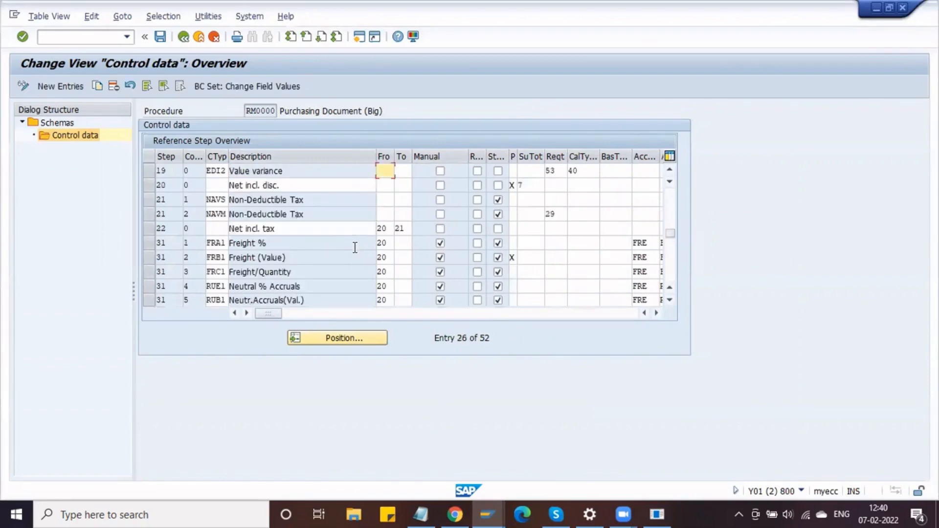
{"action": "left_click", "coordinate": [286, 228]}
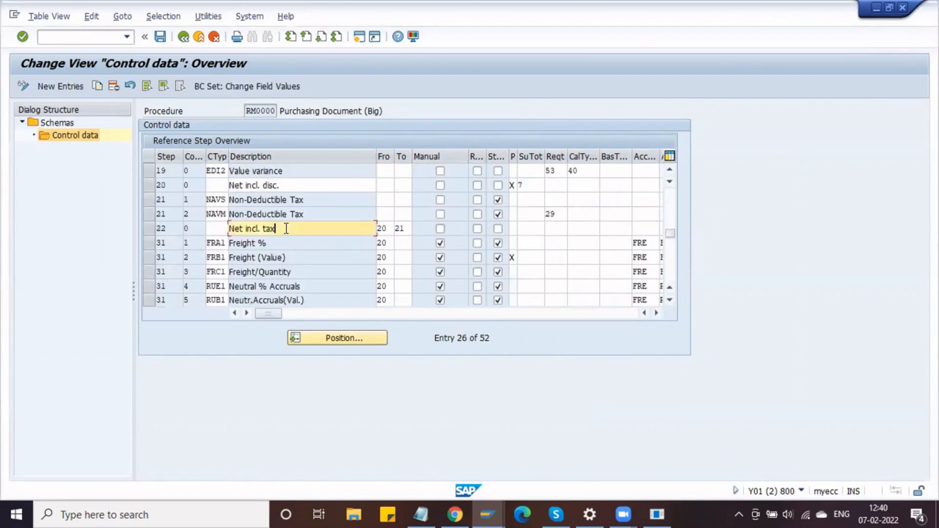
{"action": "left_click_drag", "start_coordinate": [286, 228], "coordinate": [231, 228]}
{"action": "left_click", "coordinate": [231, 229]}
{"action": "left_click", "coordinate": [379, 228]}
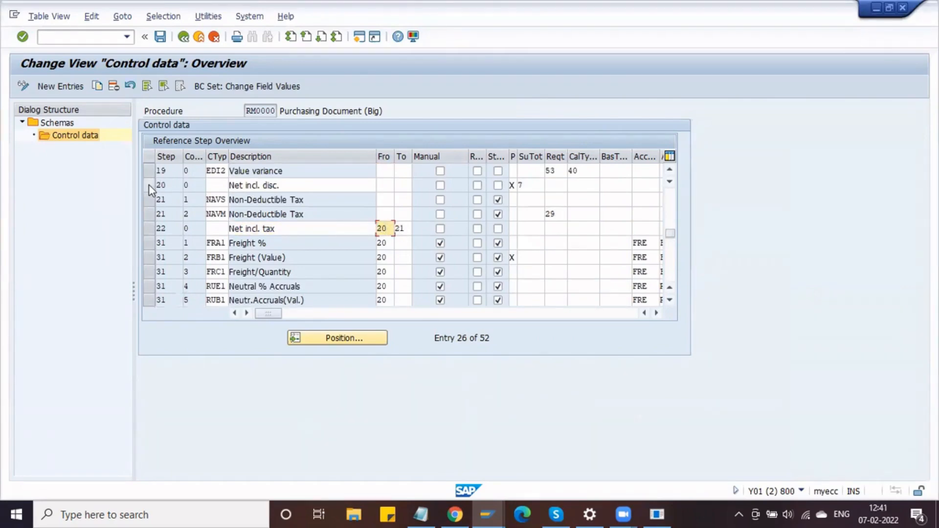
- Select, then deselect, the Net incl. disc., NAVS and NAVM Non-Deductible Tax rows
{"action": "left_click", "coordinate": [149, 185]}
{"action": "left_click", "coordinate": [150, 202]}
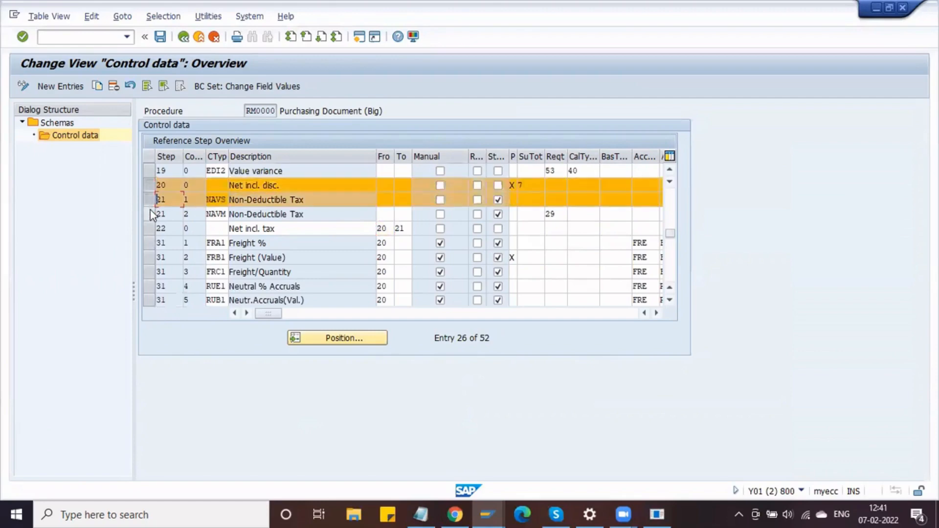
{"action": "left_click", "coordinate": [149, 215]}
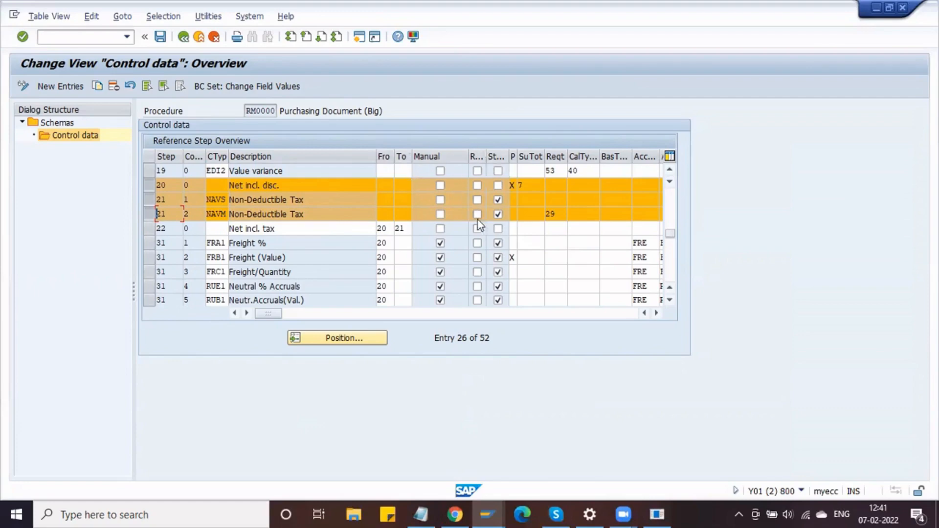
{"action": "left_click", "coordinate": [149, 189]}
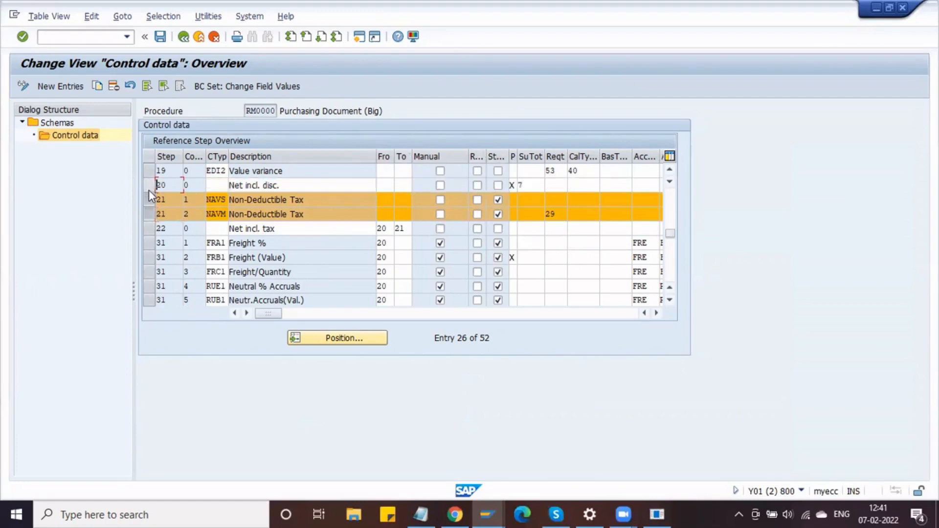
{"action": "left_click", "coordinate": [148, 198]}
{"action": "left_click", "coordinate": [147, 216]}
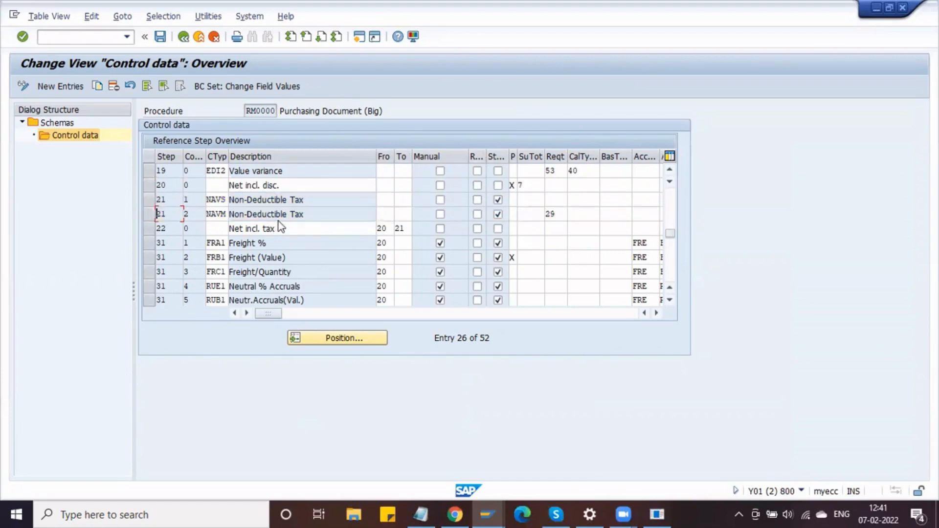
- Compare the PO's DB00 condition value 75.000,00 against the pricing procedure control data
{"action": "key", "text": "alt+Tab"}
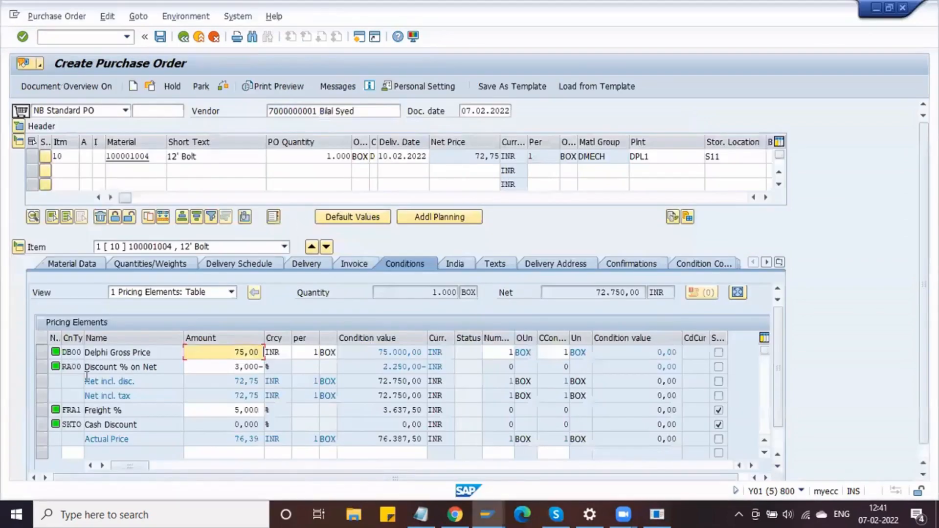
{"action": "left_click_drag", "start_coordinate": [82, 366], "coordinate": [88, 367]}
{"action": "key", "text": "alt+Tab"}
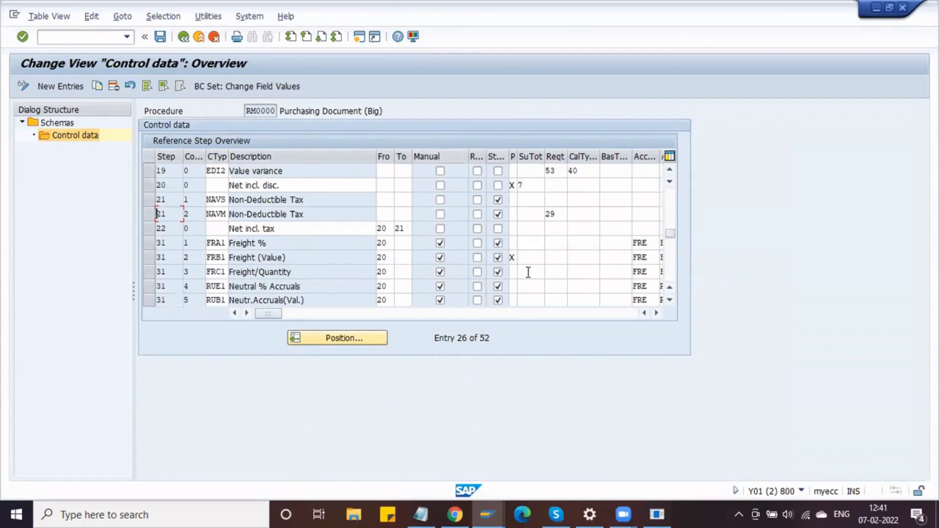
{"action": "key", "text": "alt+Tab"}
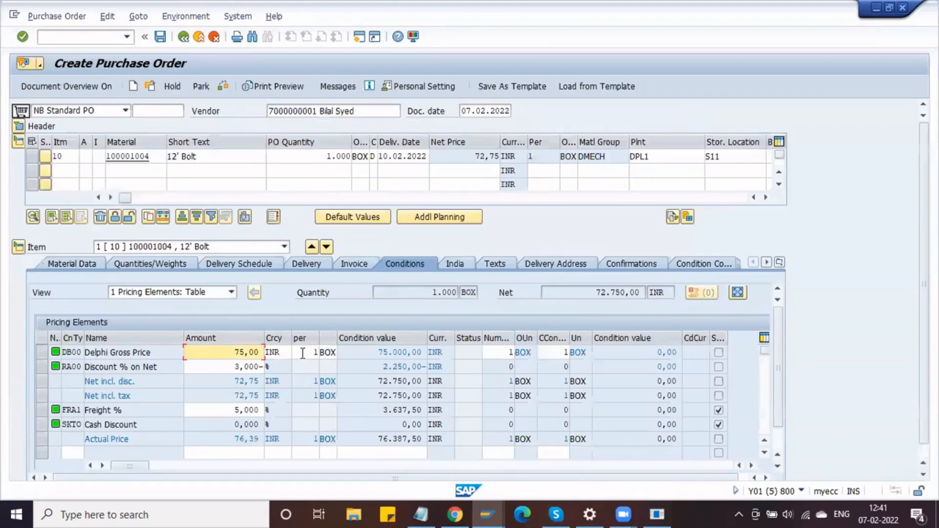
{"action": "left_click", "coordinate": [352, 353]}
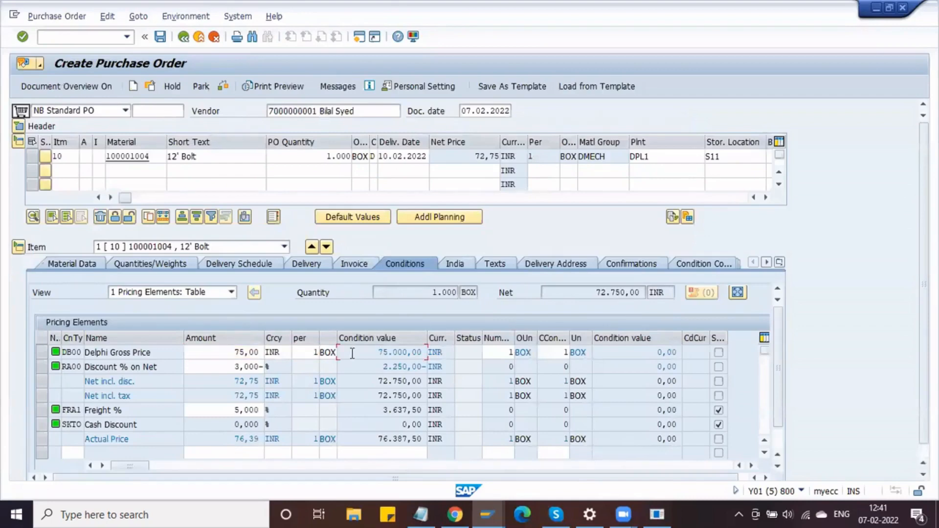
{"action": "key", "text": "alt+Tab"}
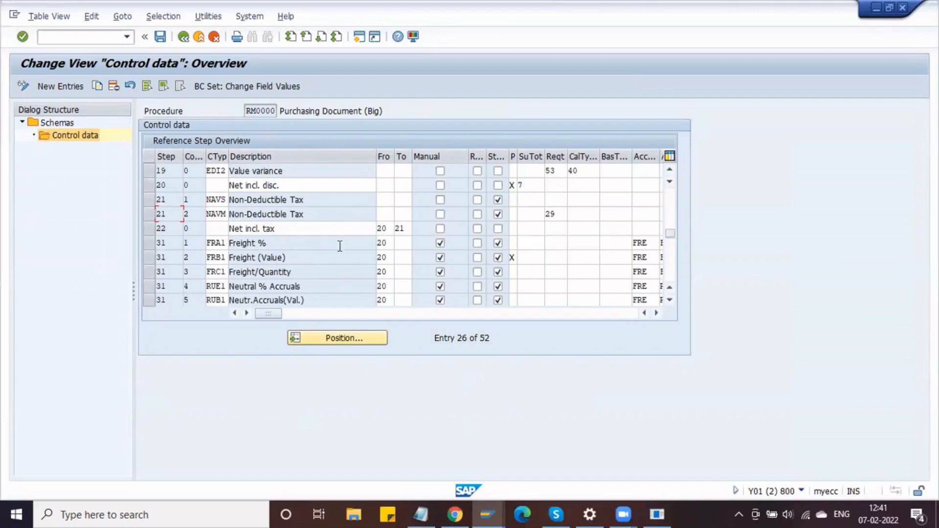
{"action": "key", "text": "alt+Tab"}
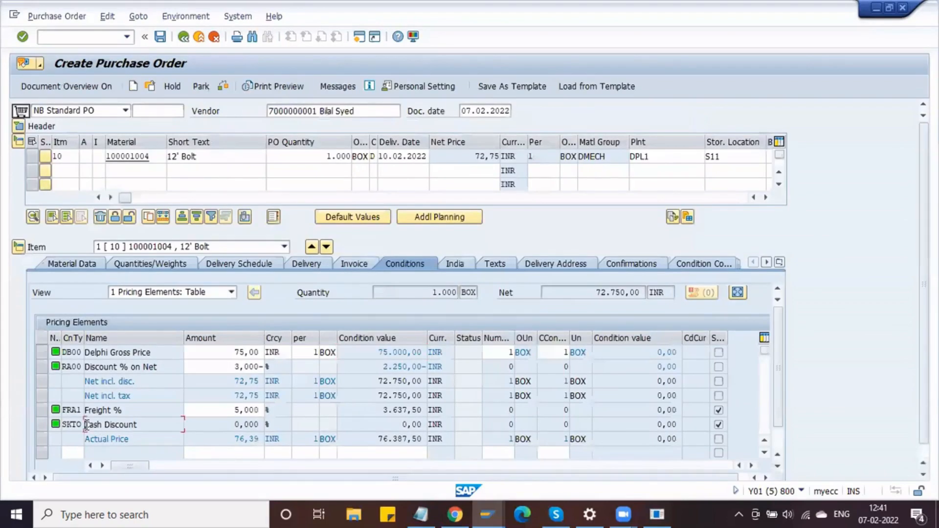
{"action": "key", "text": "alt+Tab"}
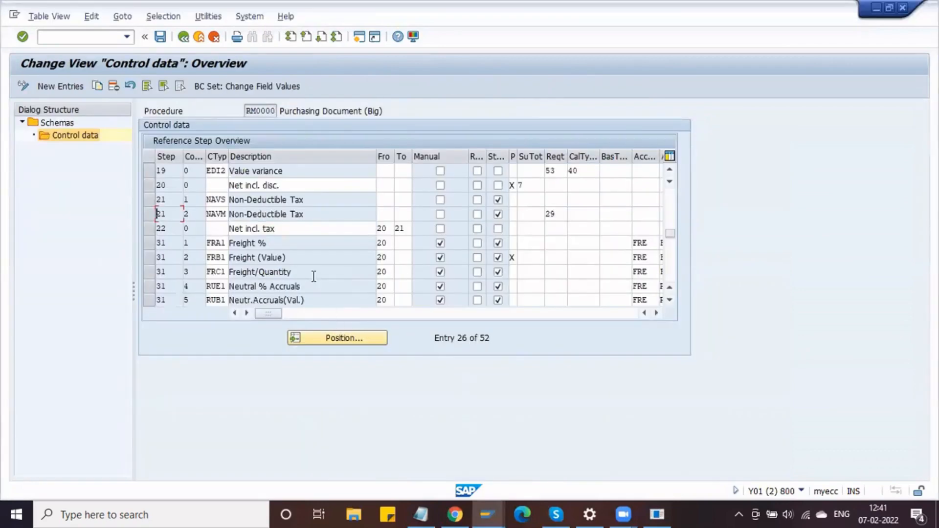
- Scroll the RM0000 control data down to the Cash Discount step and mark its text
{"action": "scroll", "coordinate": [314, 277], "scroll_direction": "down", "scroll_amount": 7}
{"action": "scroll", "coordinate": [313, 277], "scroll_direction": "up", "scroll_amount": 6}
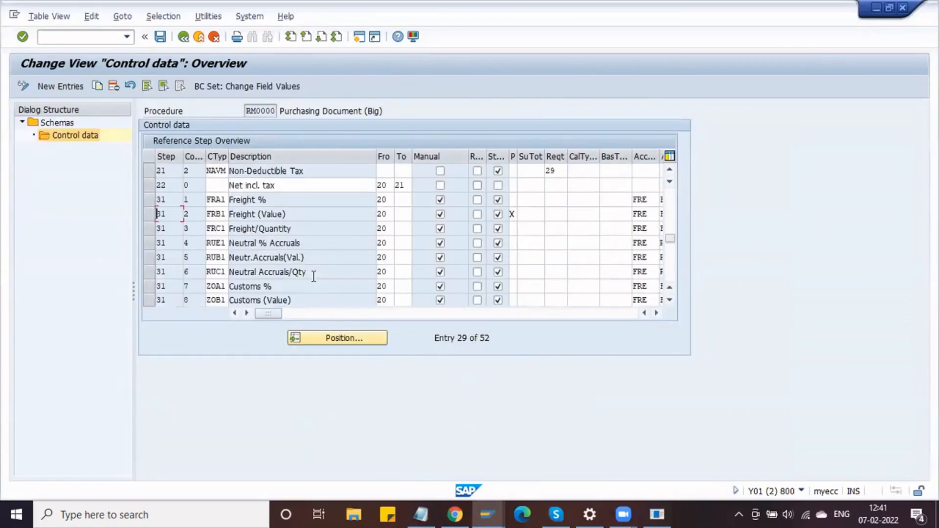
{"action": "scroll", "coordinate": [313, 277], "scroll_direction": "up", "scroll_amount": 3}
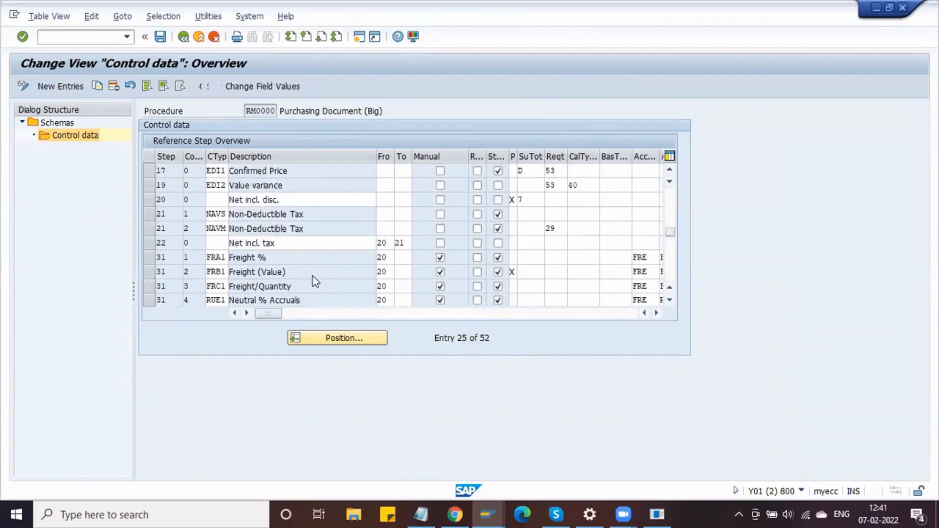
{"action": "scroll", "coordinate": [313, 277], "scroll_direction": "up", "scroll_amount": 4}
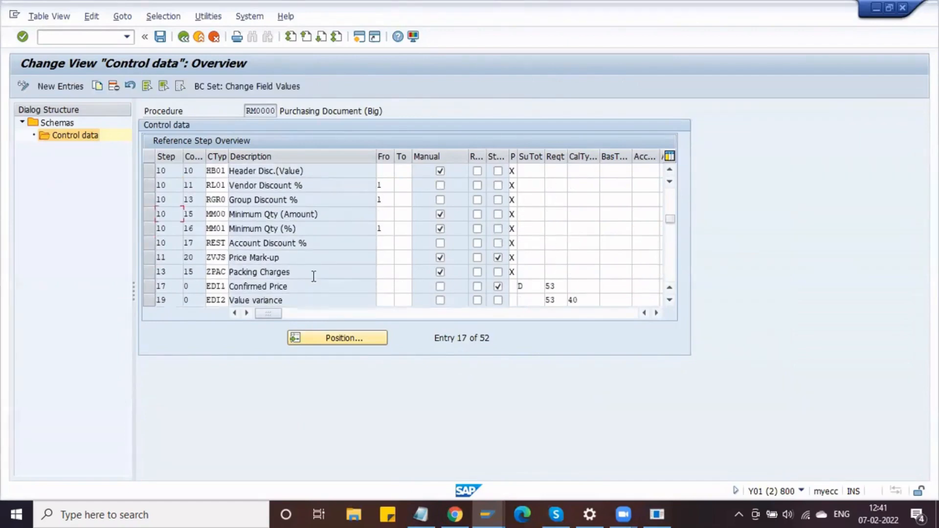
{"action": "scroll", "coordinate": [313, 277], "scroll_direction": "up", "scroll_amount": 1}
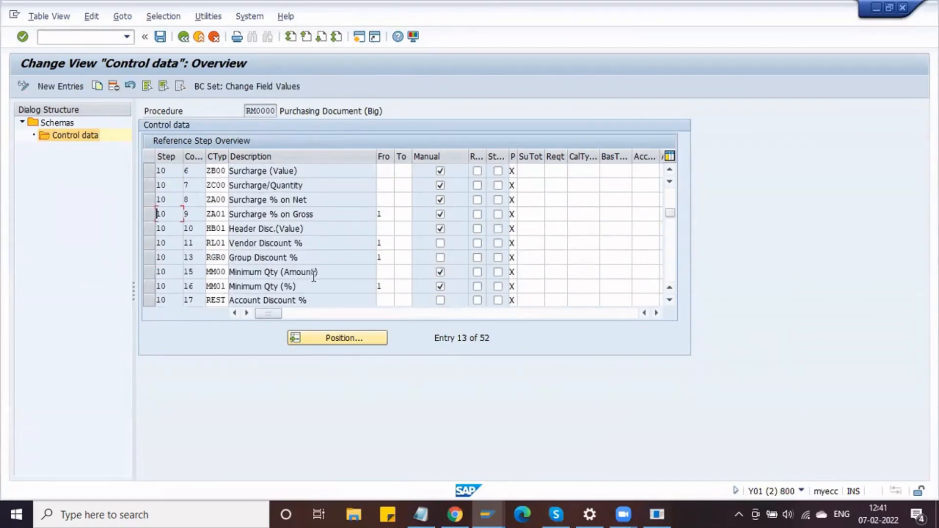
{"action": "scroll", "coordinate": [313, 277], "scroll_direction": "up", "scroll_amount": 4}
{"action": "scroll", "coordinate": [313, 276], "scroll_direction": "down", "scroll_amount": 4}
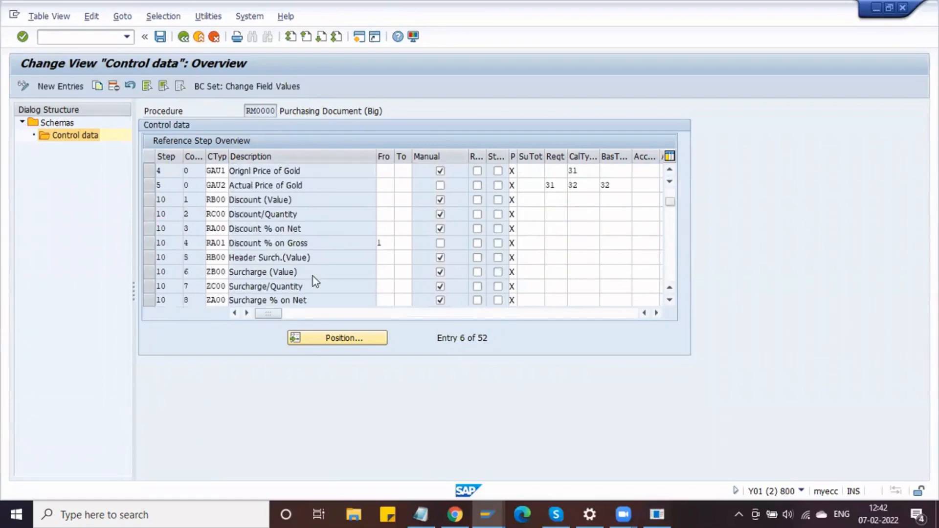
{"action": "scroll", "coordinate": [313, 277], "scroll_direction": "down", "scroll_amount": 4}
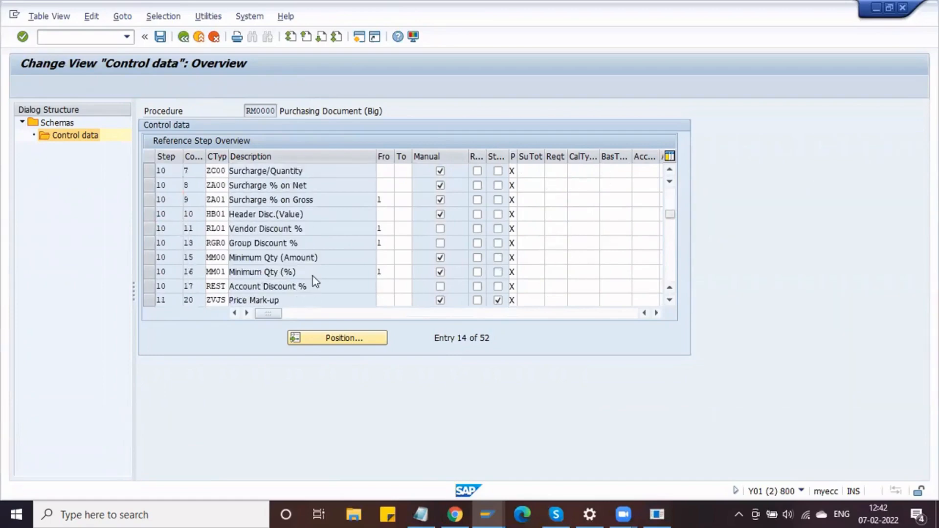
{"action": "scroll", "coordinate": [313, 276], "scroll_direction": "down", "scroll_amount": 5}
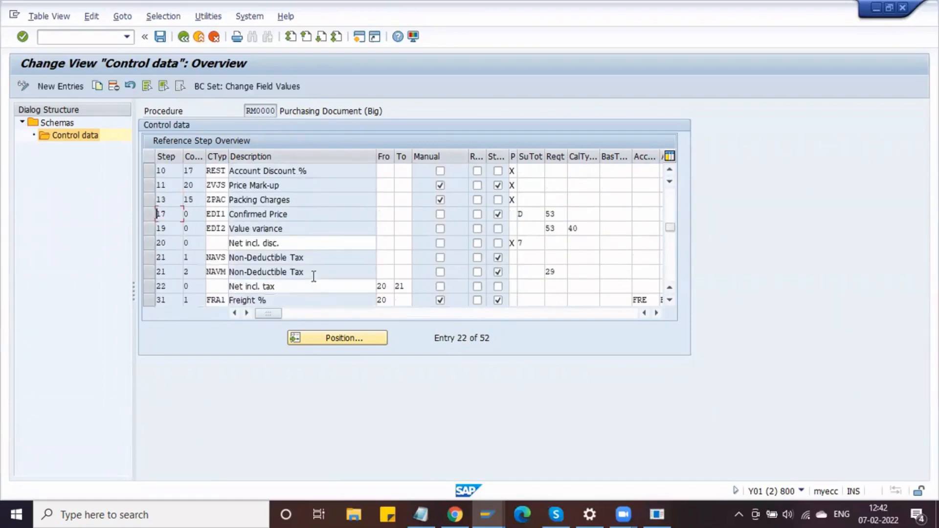
{"action": "scroll", "coordinate": [313, 277], "scroll_direction": "down", "scroll_amount": 4}
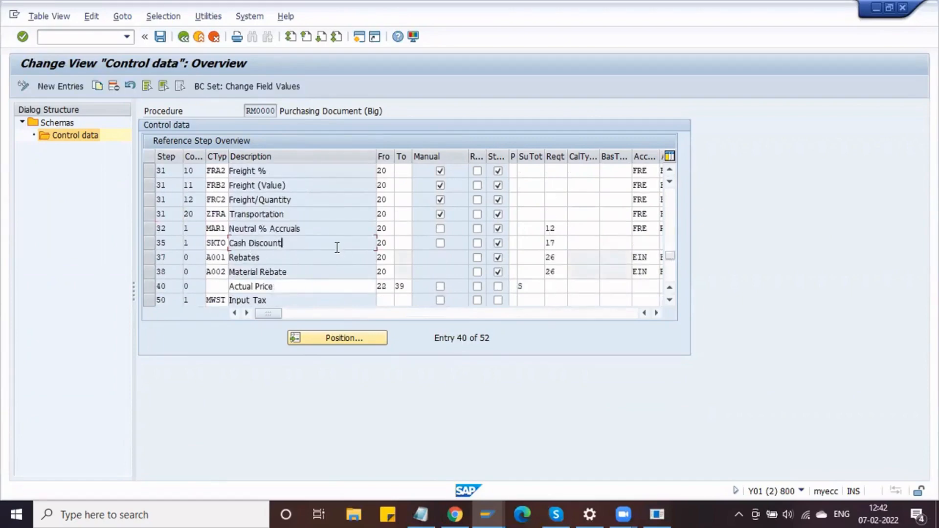
{"action": "left_click_drag", "start_coordinate": [289, 242], "coordinate": [245, 242]}
{"action": "left_click", "coordinate": [247, 242]}
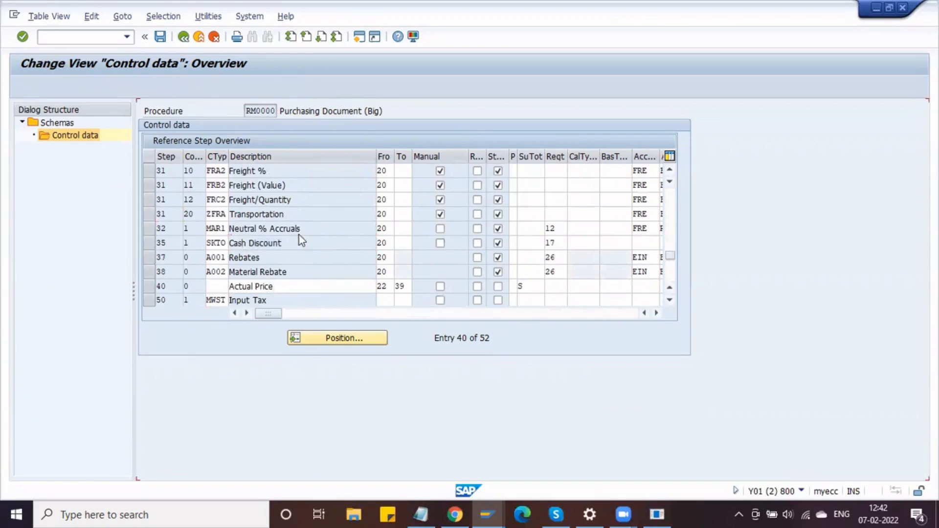
{"action": "scroll", "coordinate": [299, 236], "scroll_direction": "up", "scroll_amount": 13}
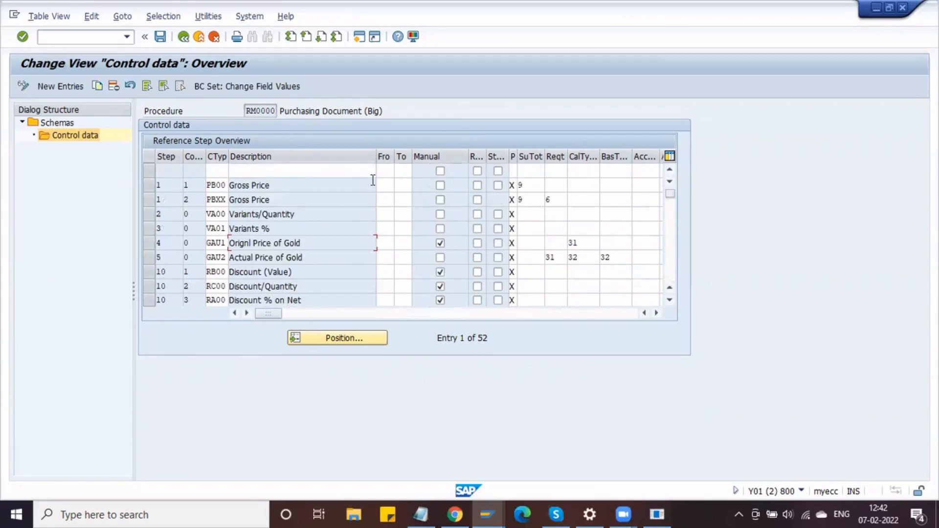
- Save the control data and mark the Delphi Gross Price condition in the purchase order
{"action": "left_click", "coordinate": [159, 39]}
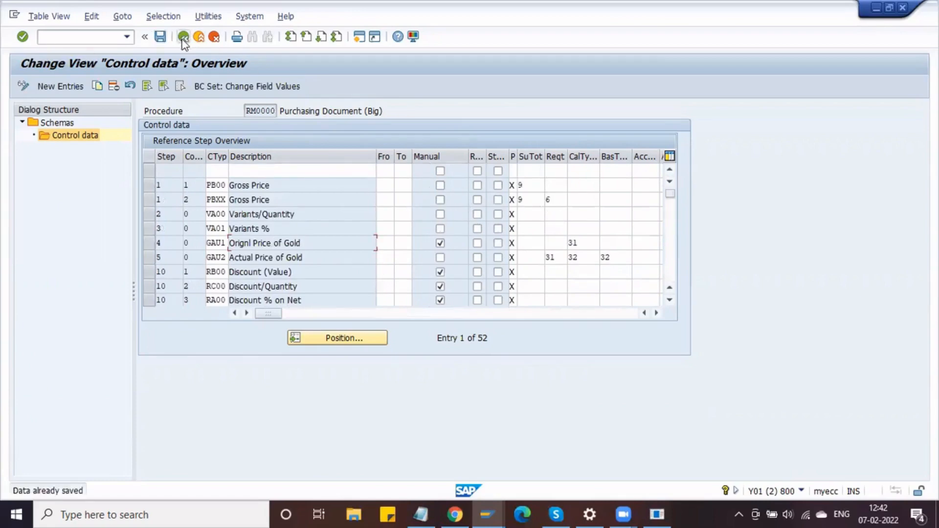
{"action": "key", "text": "alt+Tab"}
{"action": "left_click_drag", "start_coordinate": [162, 352], "coordinate": [58, 351]}
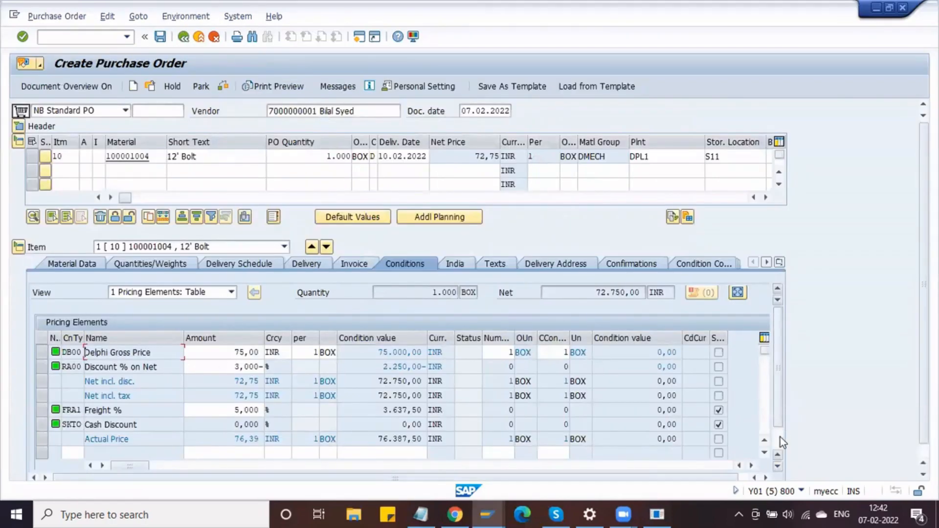
- Open the pricing analysis for the 12' Bolt item and select procedure DM0000
{"action": "scroll", "coordinate": [780, 441], "scroll_direction": "down", "scroll_amount": 2}
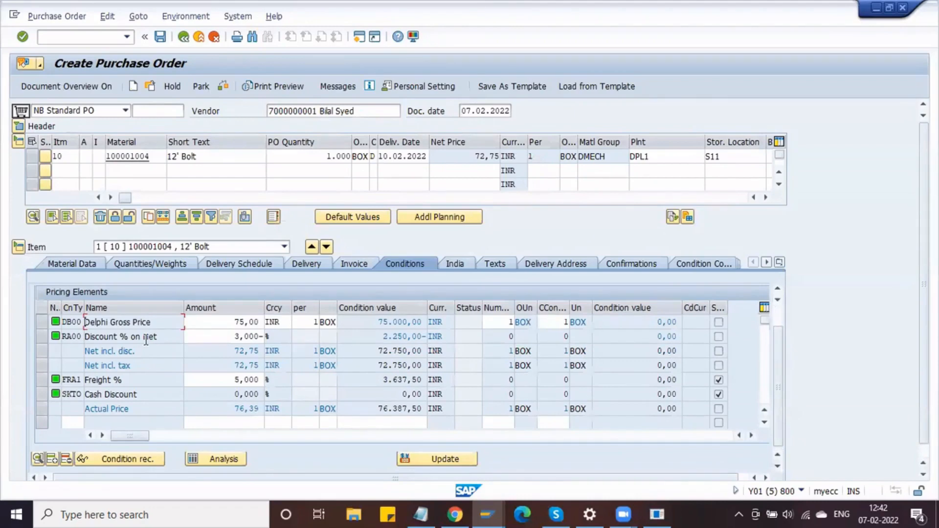
{"action": "left_click", "coordinate": [229, 460]}
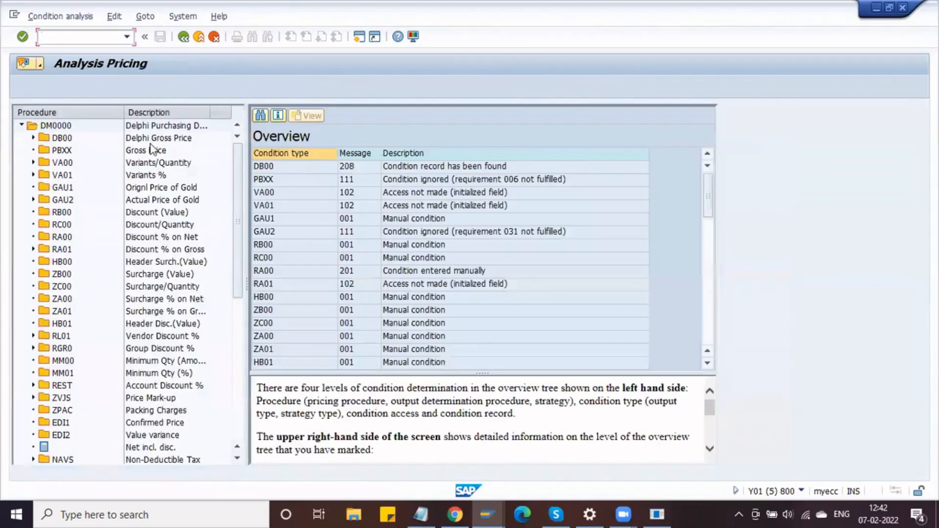
{"action": "left_click", "coordinate": [57, 127]}
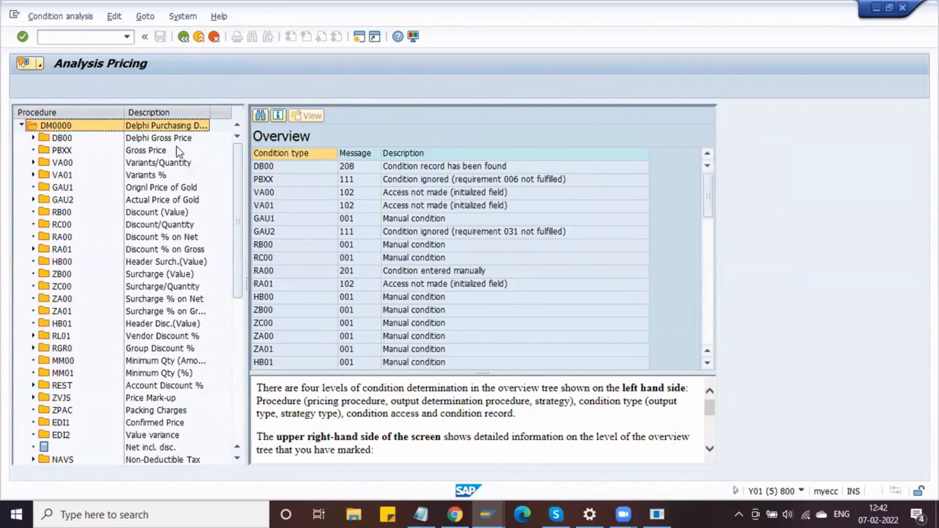
{"action": "key", "text": "alt+Tab"}
{"action": "key", "text": "alt+Tab"}
{"action": "left_click", "coordinate": [492, 506]}
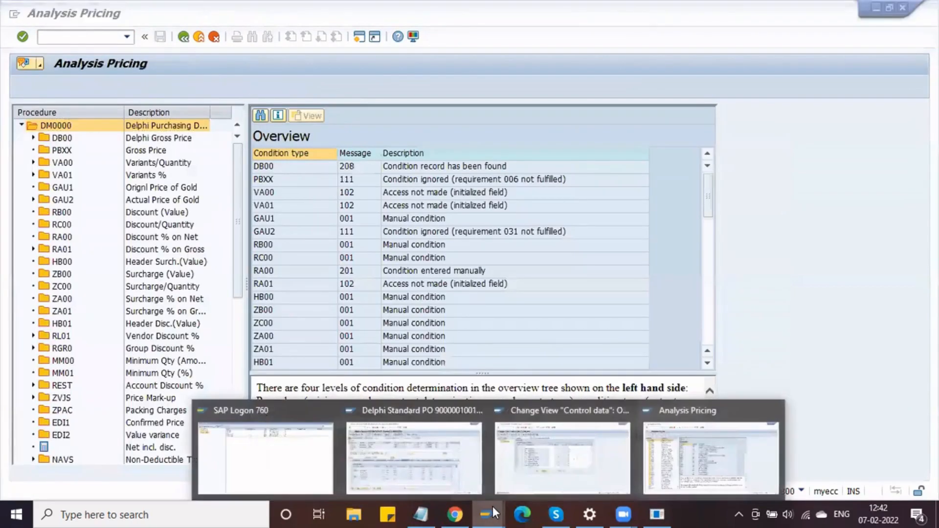
- Inspect the vendor and PB00 conditions on the Delphi standard PO, then create a new PO
{"action": "left_click", "coordinate": [414, 448]}
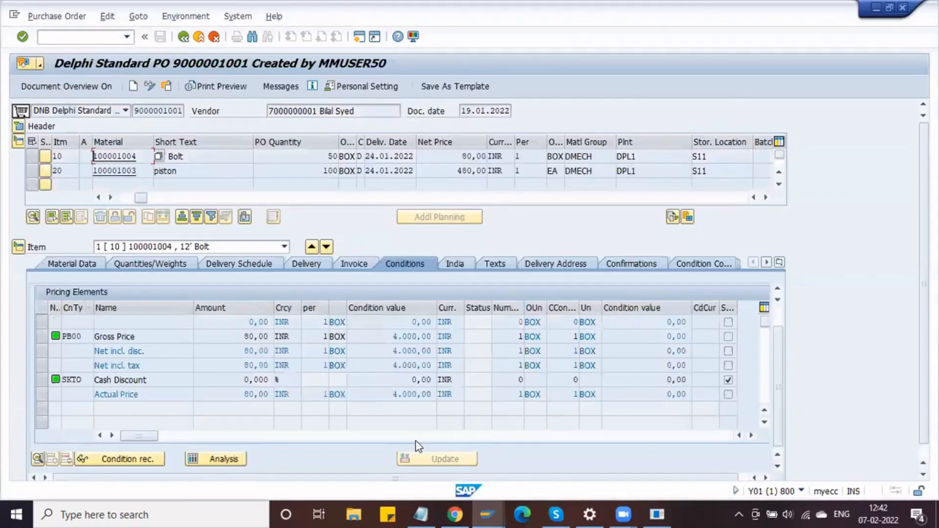
{"action": "left_click", "coordinate": [315, 108]}
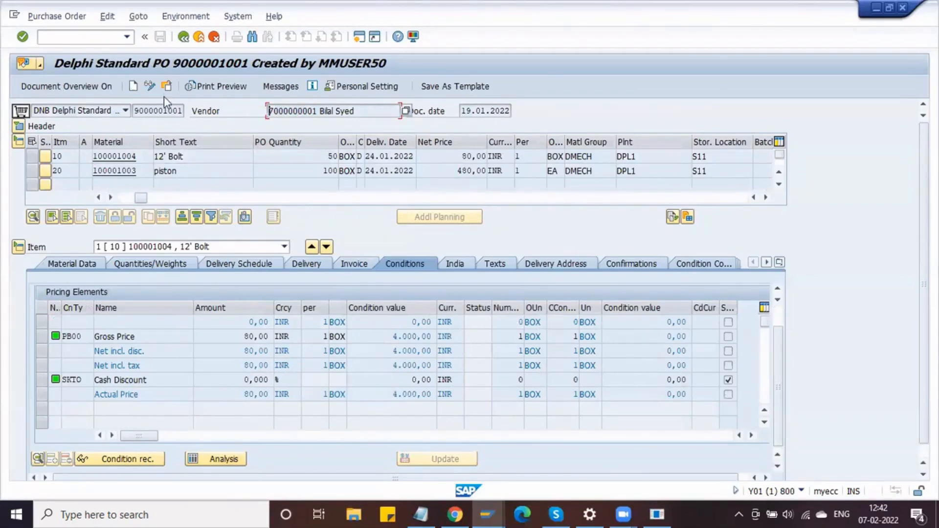
{"action": "left_click", "coordinate": [136, 88]}
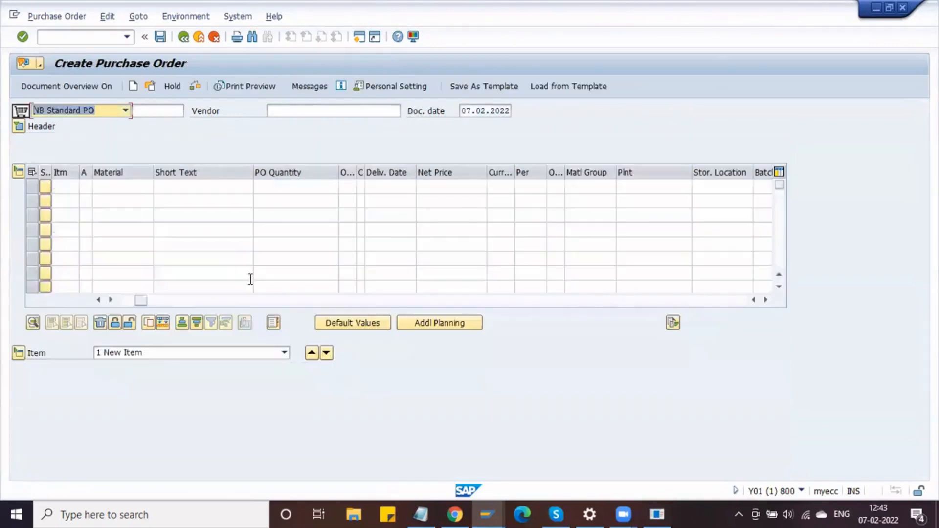
- Fill the PO header with a recent vendor, purchasing org DLPO, group dpg and company code dmot
{"action": "left_click", "coordinate": [291, 111]}
{"action": "key", "text": "Down"}
{"action": "key", "text": "Down"}
{"action": "key", "text": "Down"}
{"action": "key", "text": "Down"}
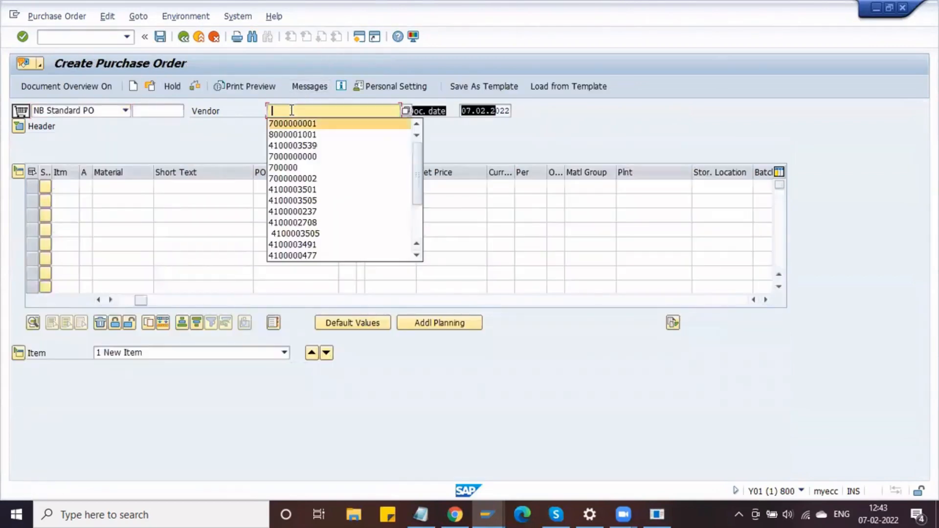
{"action": "key", "text": "Return"}
{"action": "key", "text": "Return"}
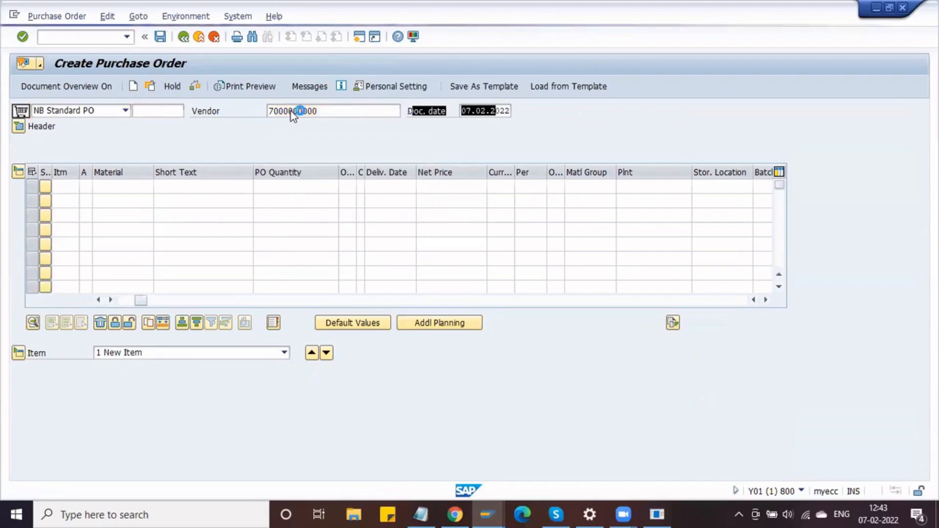
{"action": "key", "text": "Down"}
{"action": "key", "text": "Return"}
{"action": "key", "text": "Tab"}
{"action": "key", "text": "Down"}
{"action": "key", "text": "Return"}
{"action": "key", "text": "Tab"}
{"action": "key", "text": "Down"}
- Add material 100001004, quantity 1000, plant dpl1, storage location s11, and check the PB00 price
{"action": "key", "text": "Return"}
{"action": "key", "text": "Tab"}
{"action": "key", "text": "Down"}
{"action": "key", "text": "Return"}
{"action": "key", "text": "Tab"}
{"action": "key", "text": "Tab"}
{"action": "key", "text": "Down"}
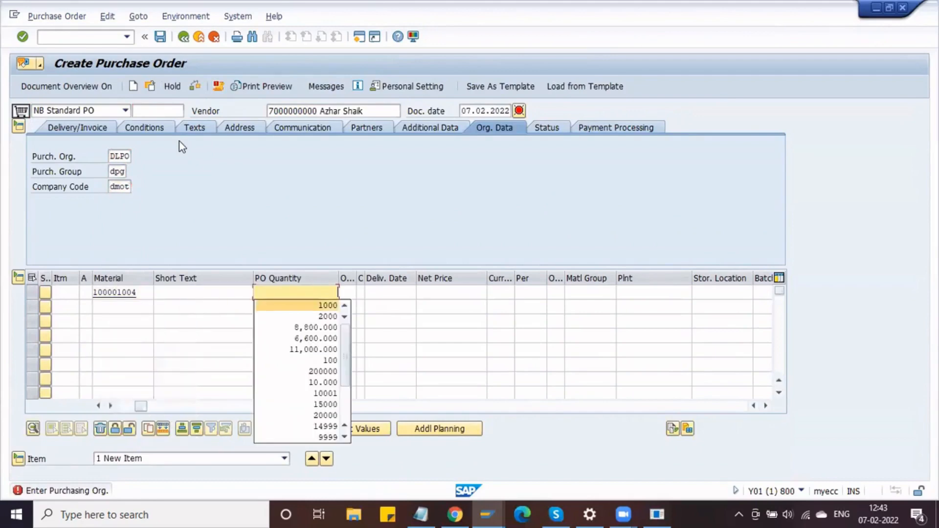
{"action": "key", "text": "Return"}
{"action": "key", "text": "Tab"}
{"action": "key", "text": "Tab"}
{"action": "key", "text": "Tab"}
{"action": "key", "text": "Tab"}
{"action": "key", "text": "Tab"}
{"action": "key", "text": "Tab"}
{"action": "key", "text": "Tab"}
{"action": "key", "text": "Down"}
{"action": "key", "text": "Return"}
{"action": "key", "text": "Tab"}
{"action": "key", "text": "Down"}
{"action": "key", "text": "Return"}
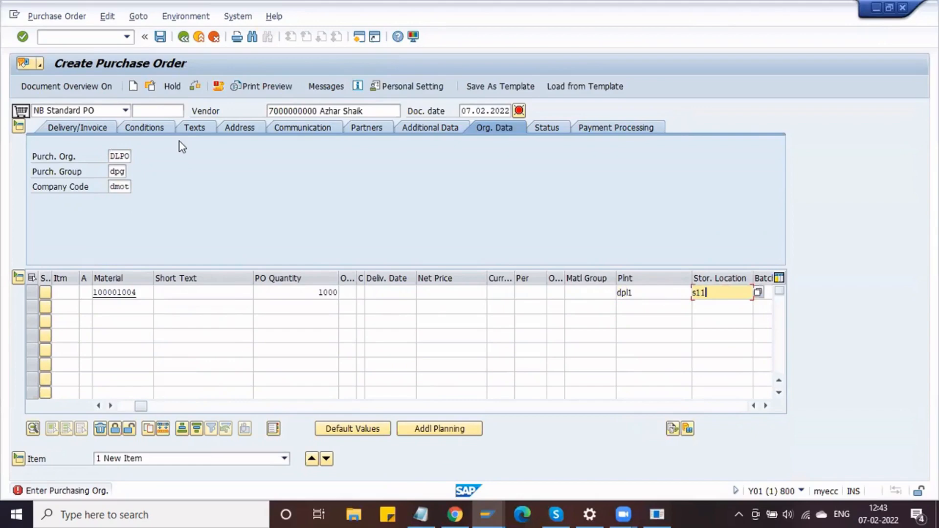
{"action": "key", "text": "Return"}
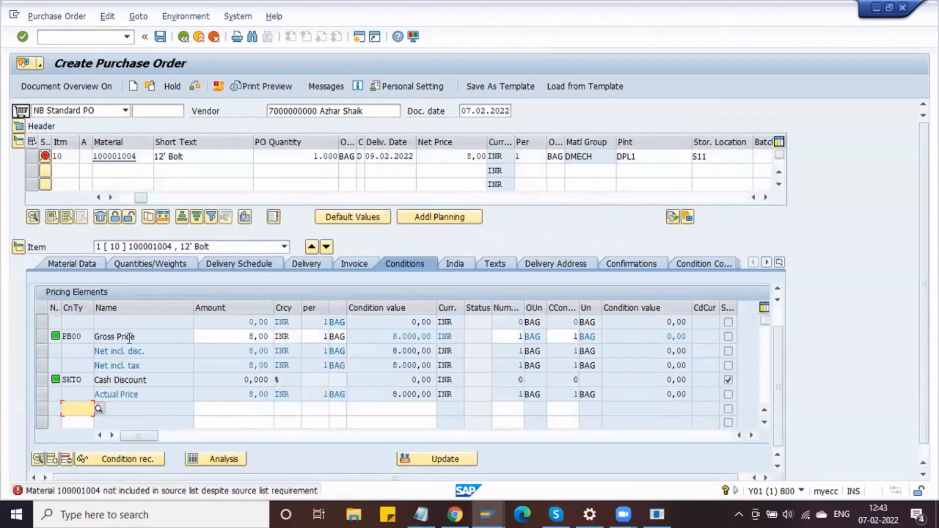
{"action": "left_click", "coordinate": [73, 336]}
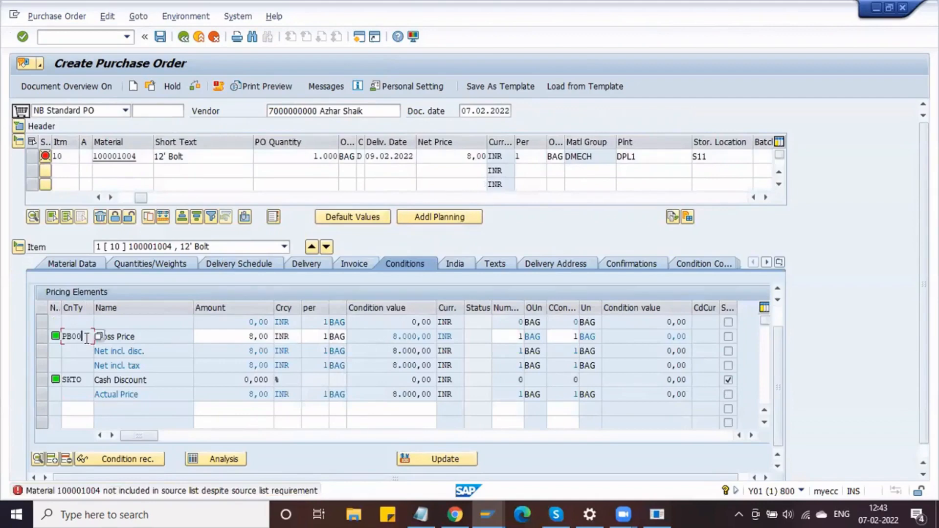
- Open the new item's pricing analysis and select procedure RM0000 to see the PB00 record
{"action": "left_click", "coordinate": [215, 458]}
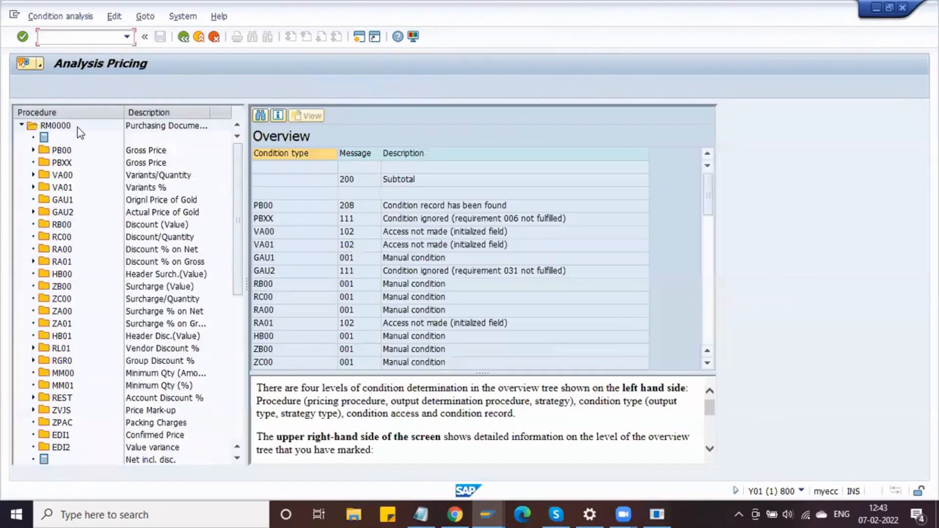
{"action": "left_click", "coordinate": [67, 125]}
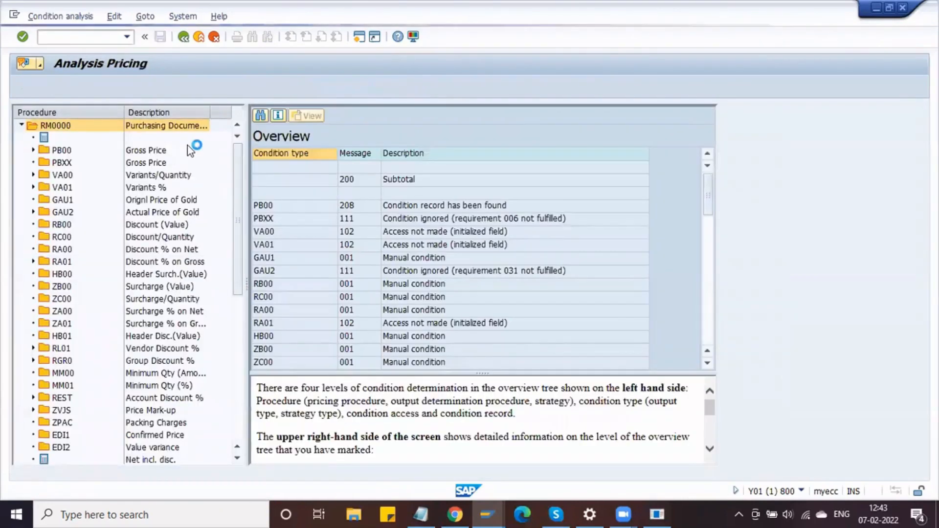